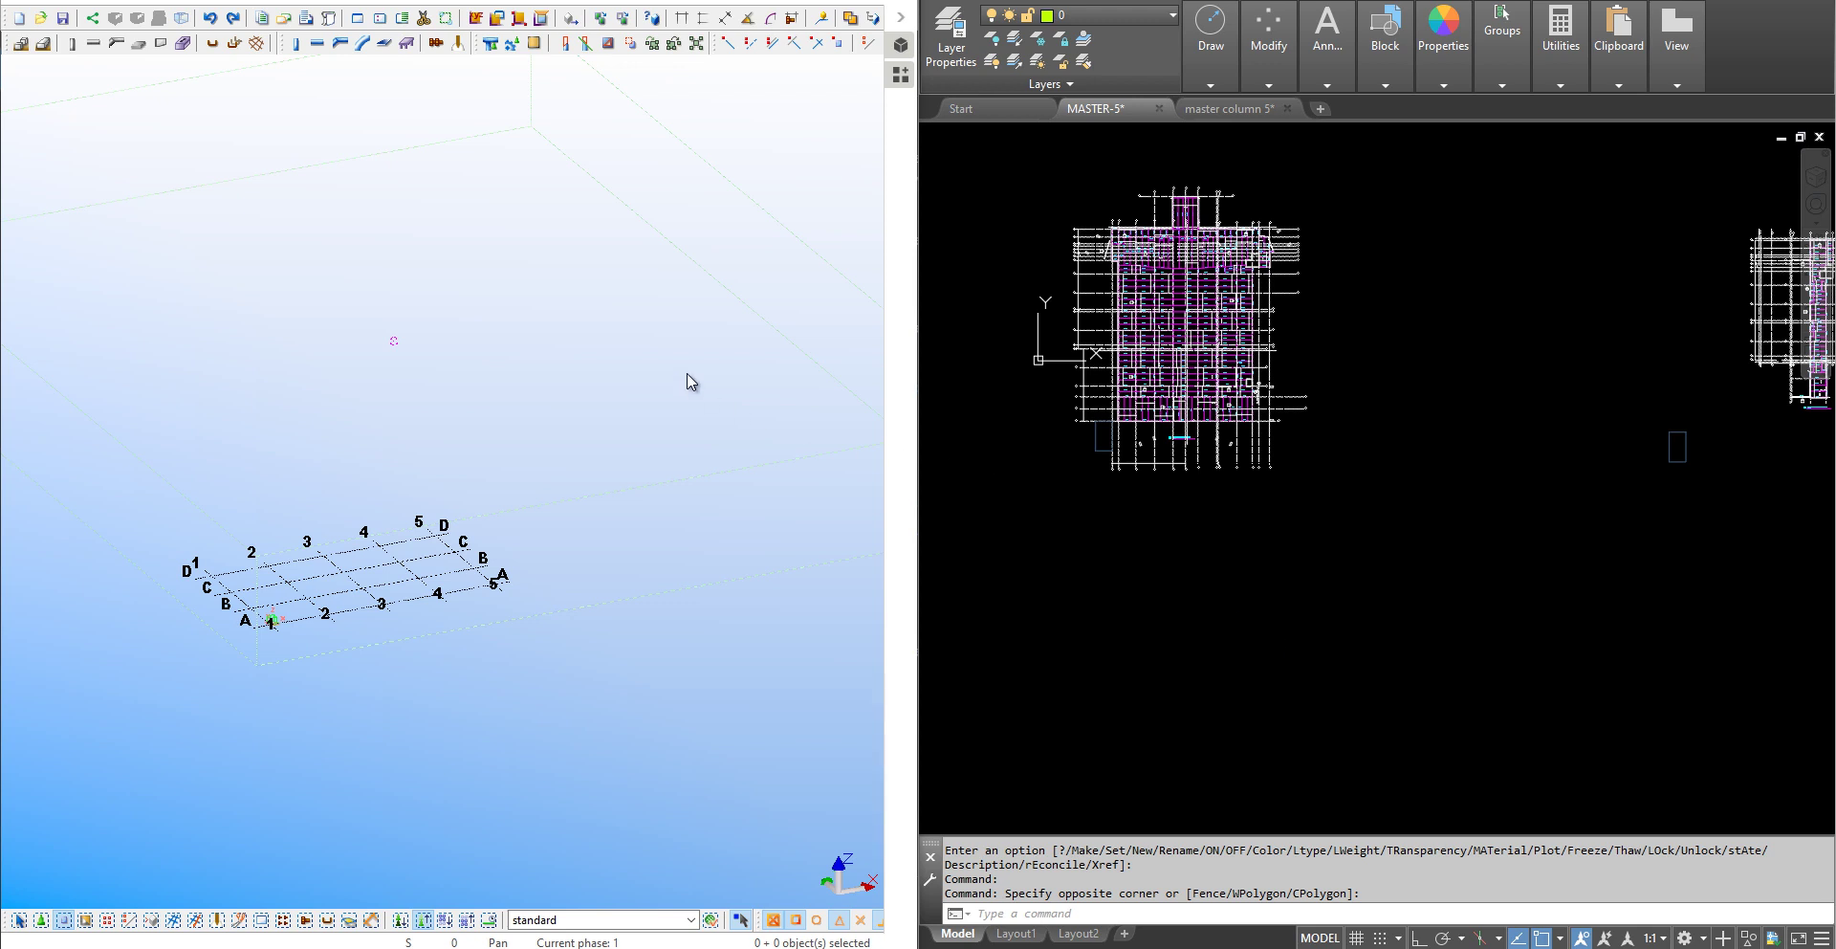
# Turn off layers 0 and Color-7 so only the magenta beam framing and cyan labels show.
pyautogui.click(1115, 22)
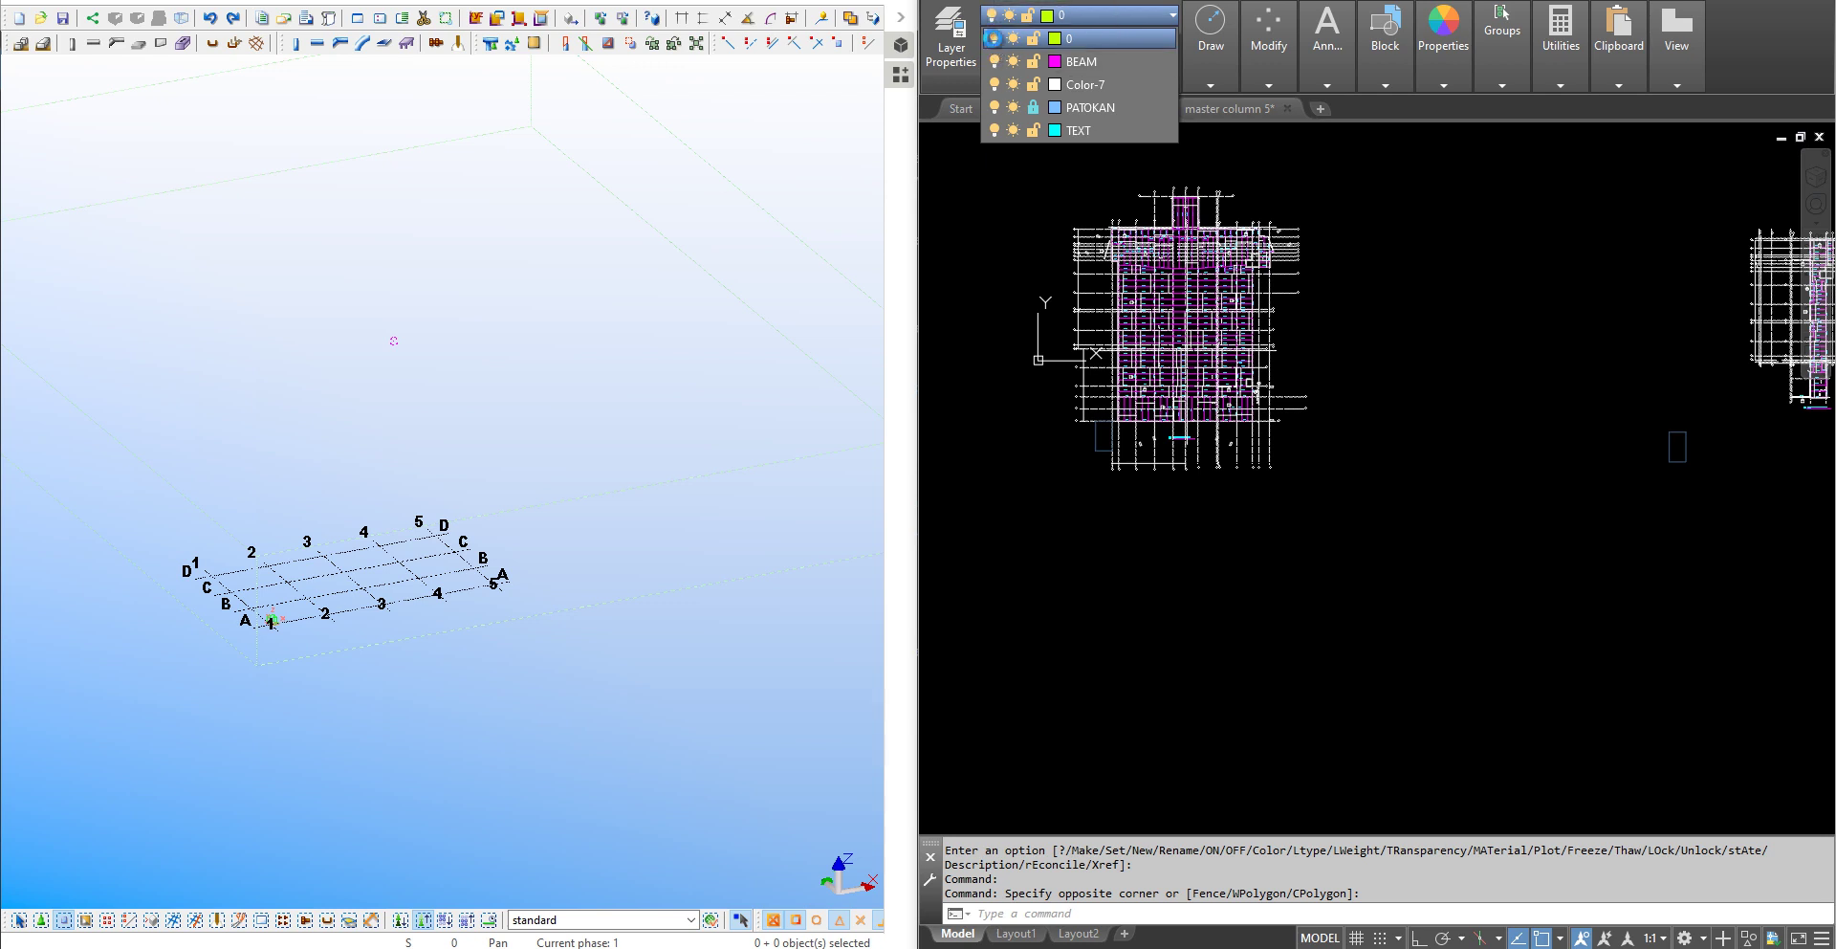
pyautogui.click(993, 38)
pyautogui.click(777, 423)
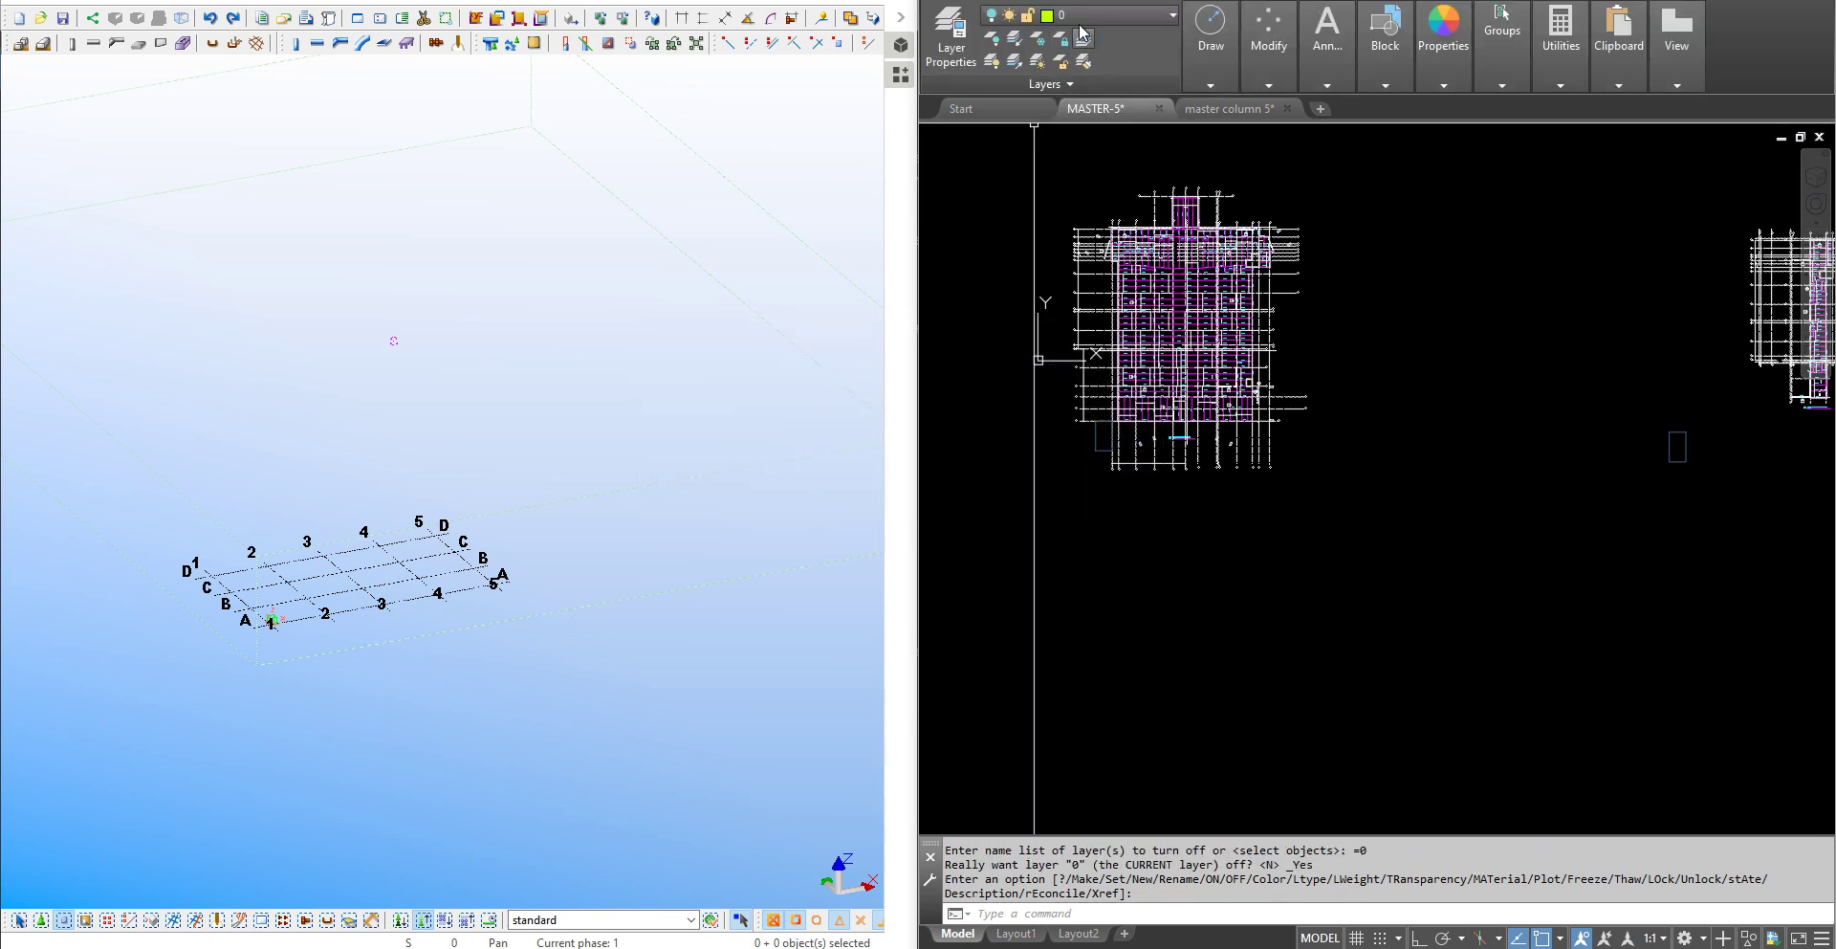
pyautogui.click(1082, 17)
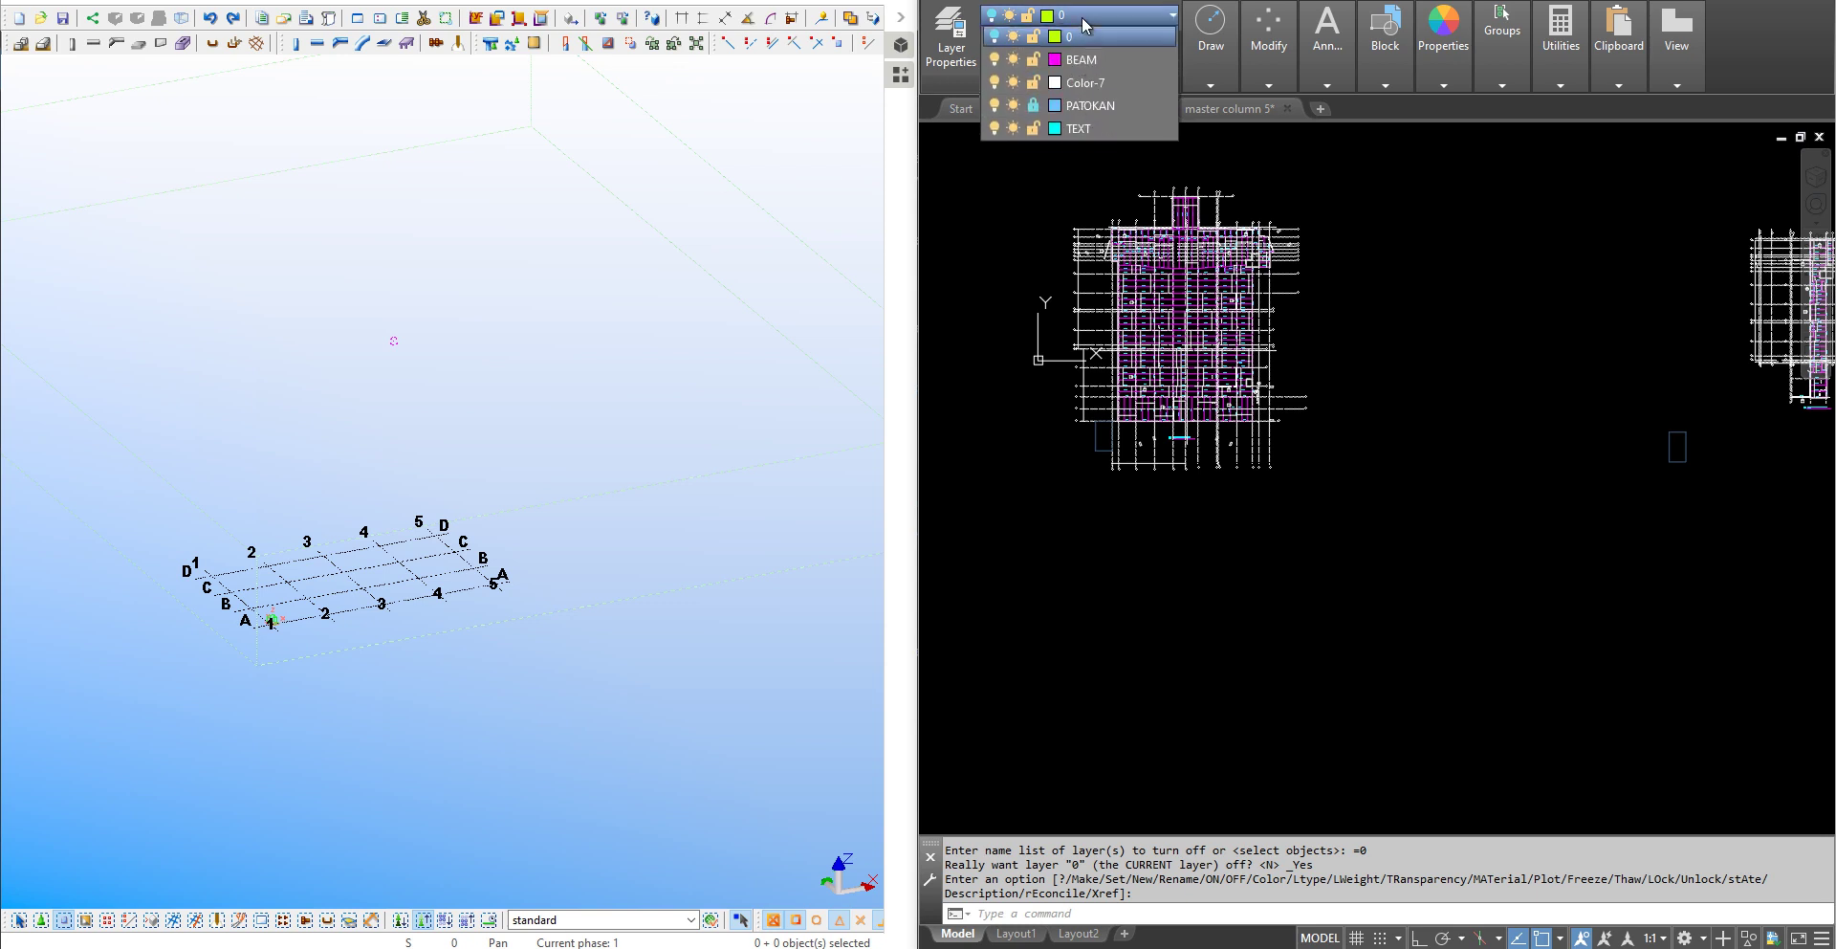
pyautogui.click(994, 81)
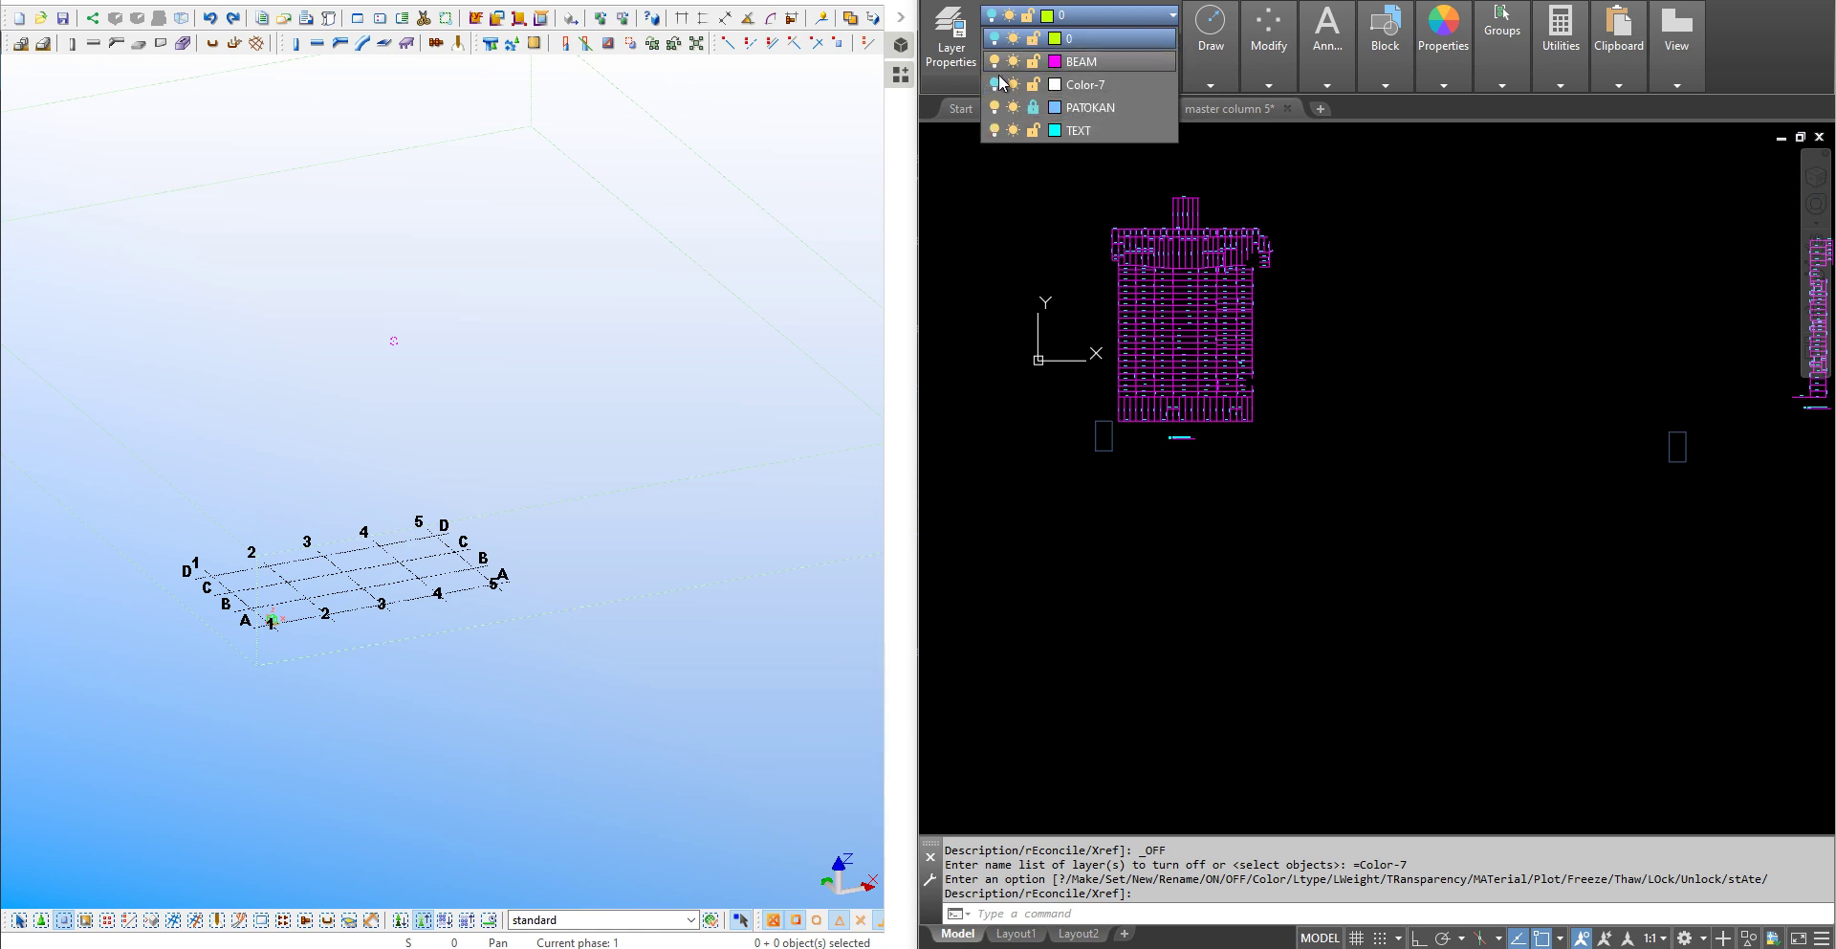
pyautogui.click(1290, 411)
pyautogui.scroll(5, 1290, 411)
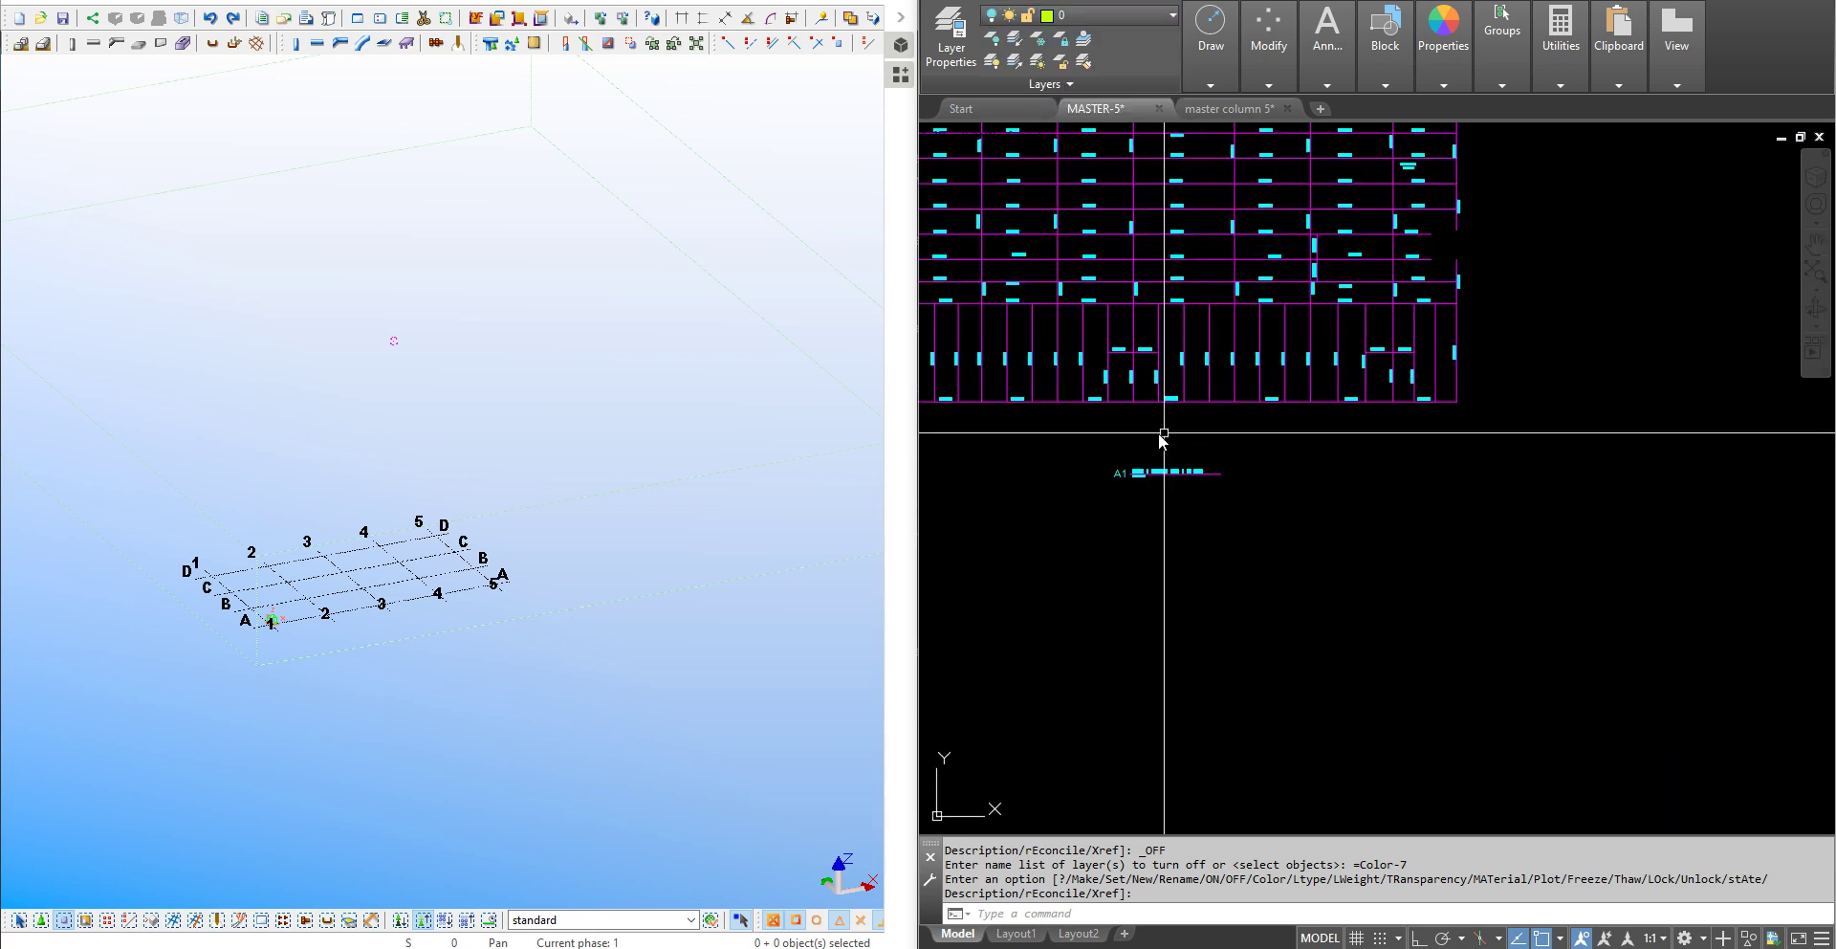
pyautogui.scroll(2, 1152, 416)
pyautogui.scroll(-4, 1530, 616)
pyautogui.scroll(1, 1304, 389)
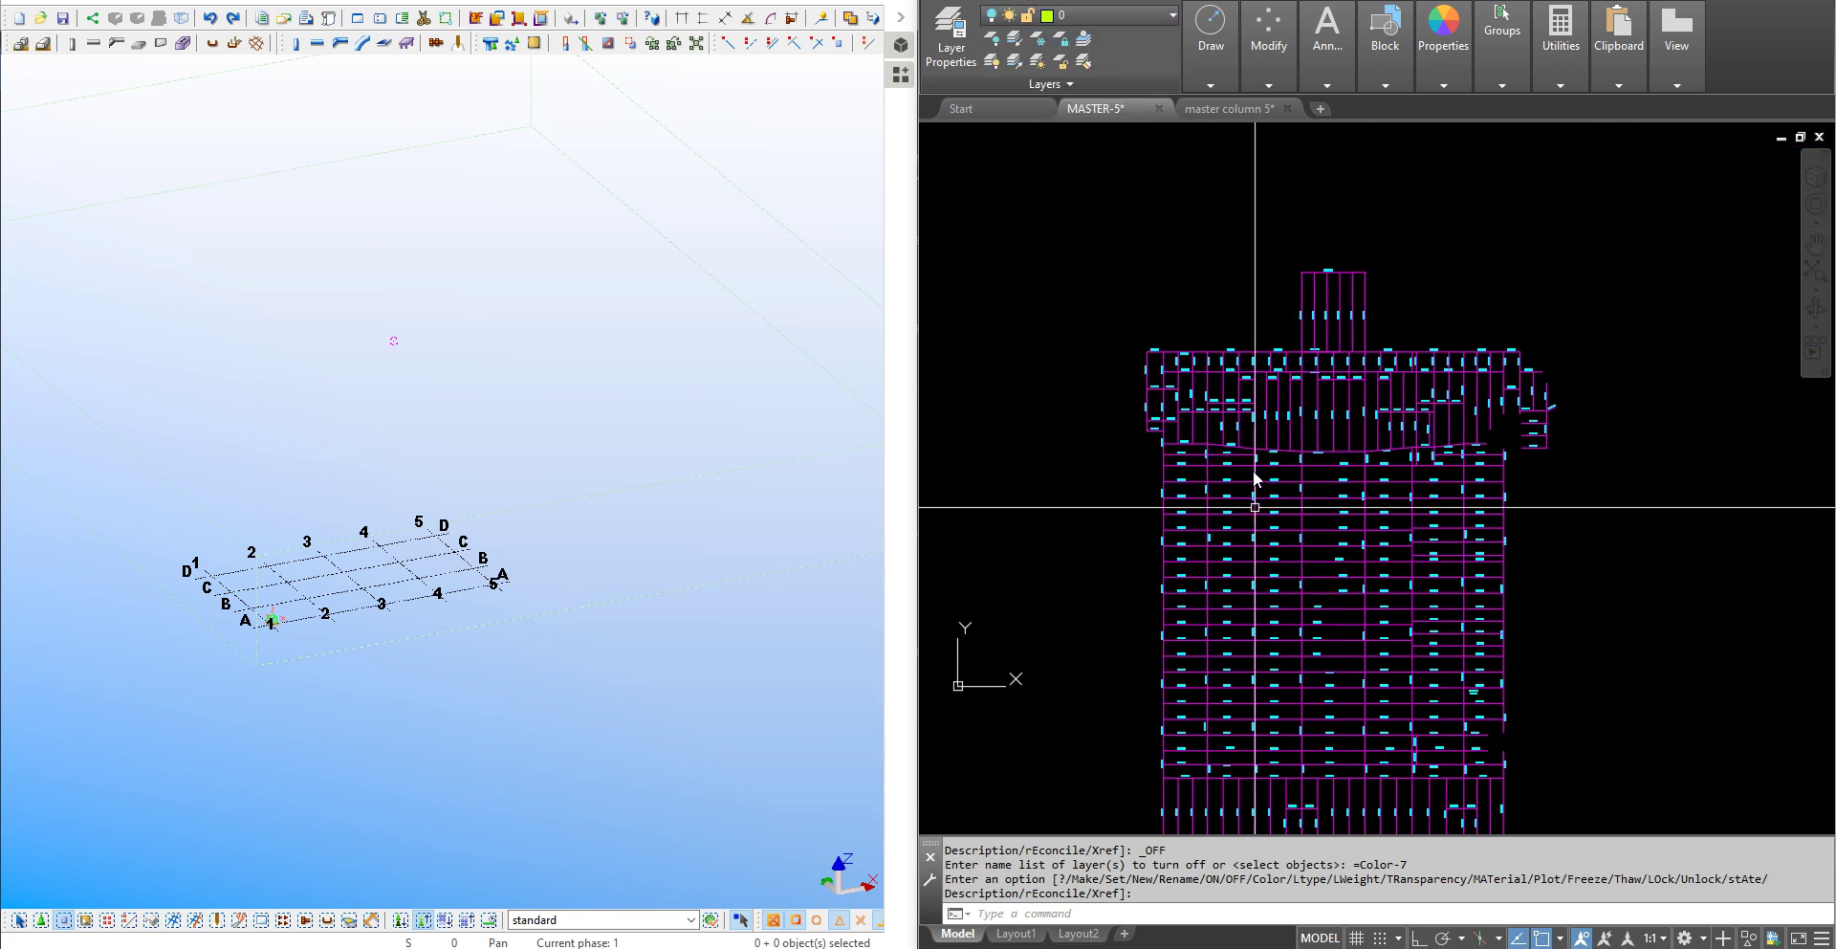
pyautogui.scroll(3, 1284, 307)
pyautogui.scroll(3, 1216, 306)
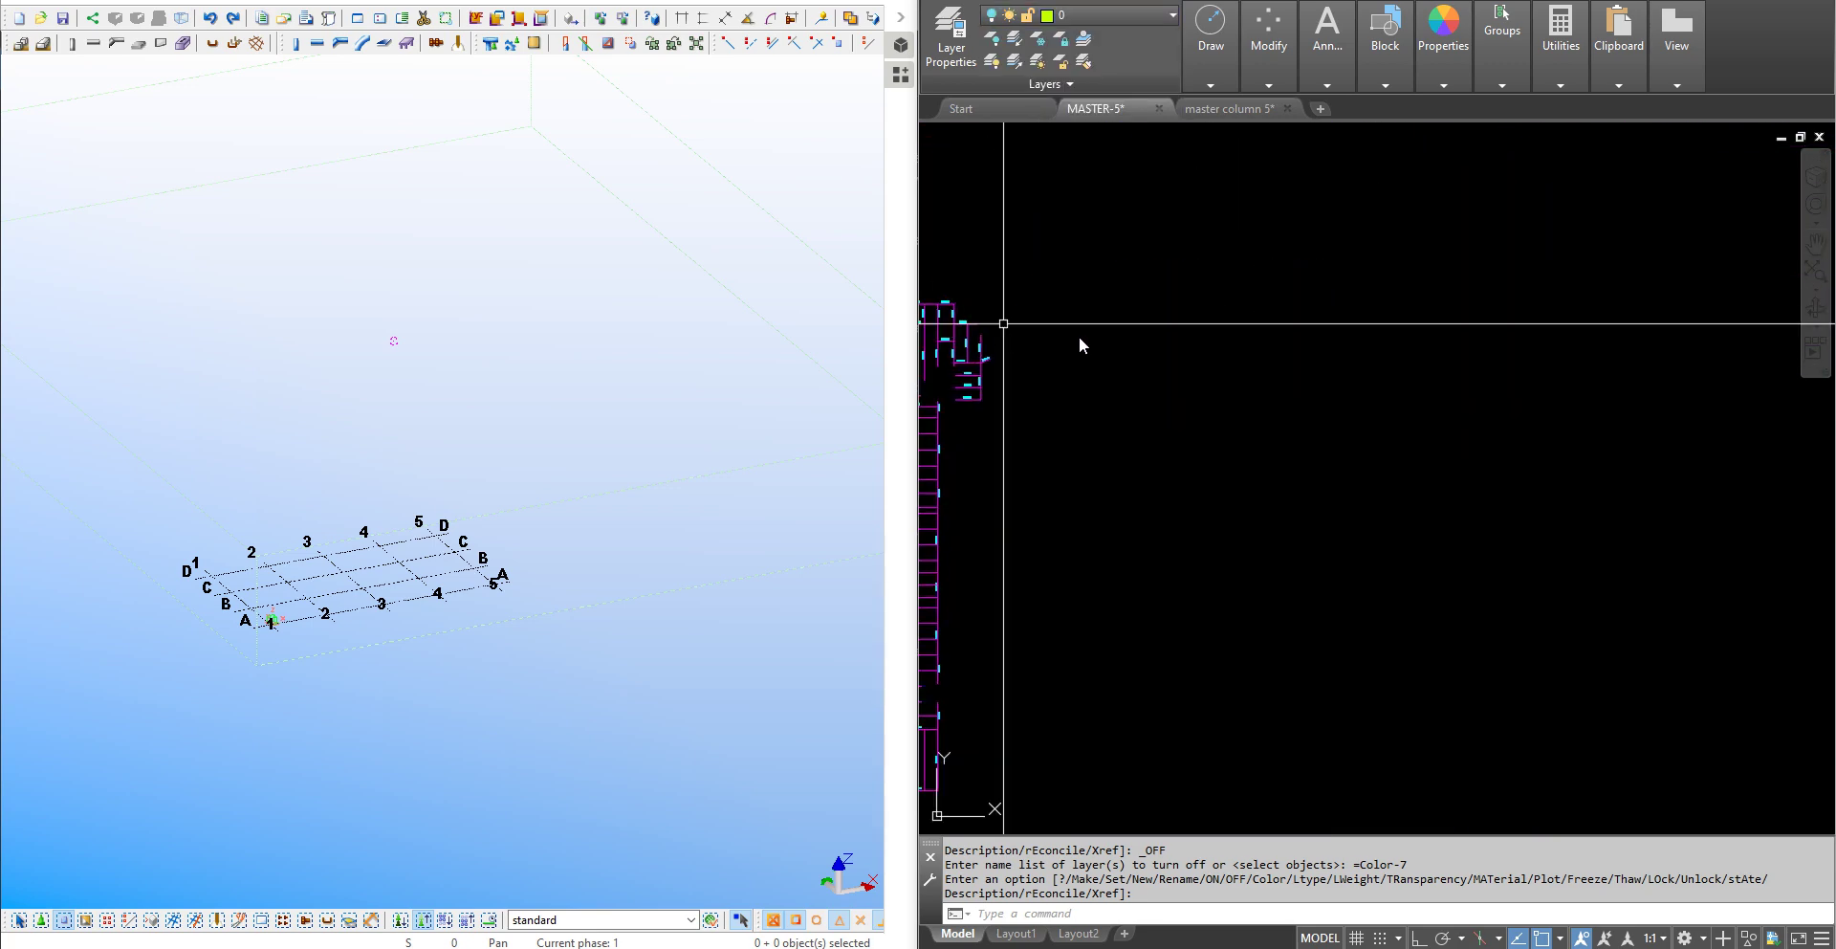
pyautogui.scroll(-5, 1078, 341)
pyautogui.scroll(-2, 1443, 382)
pyautogui.scroll(2, 1115, 402)
pyautogui.scroll(2, 1319, 258)
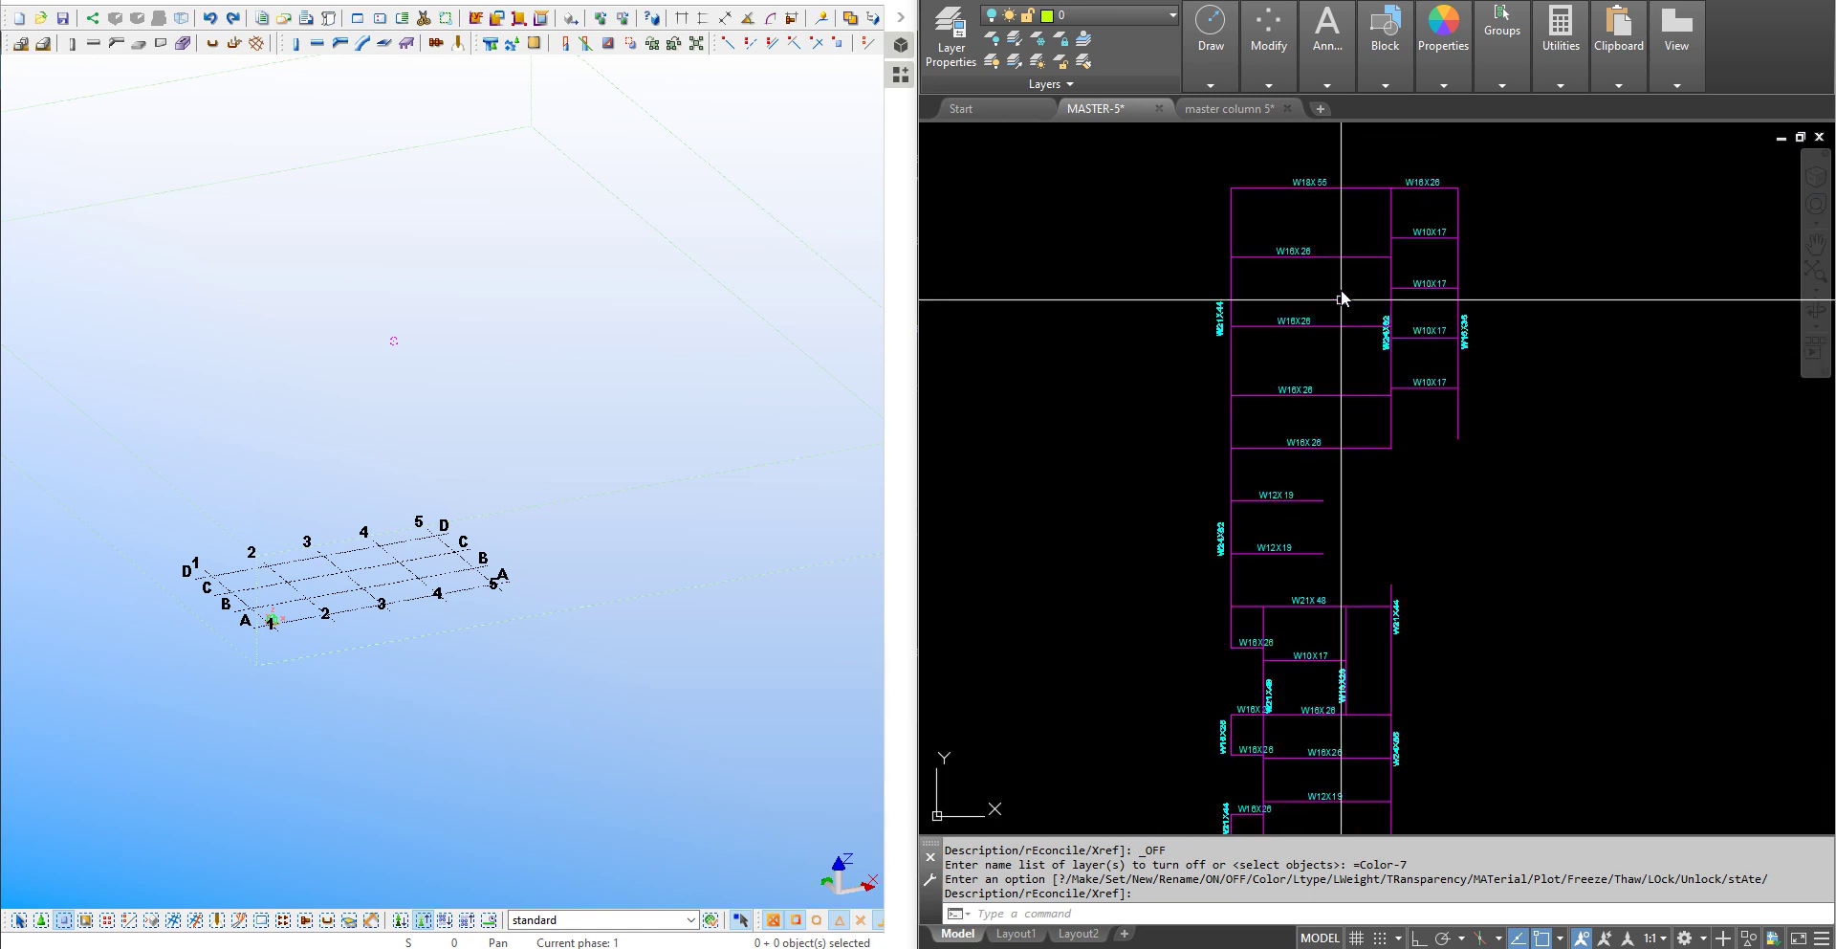
pyautogui.scroll(1, 1339, 289)
pyautogui.scroll(-1, 1267, 588)
pyautogui.scroll(-2, 1258, 587)
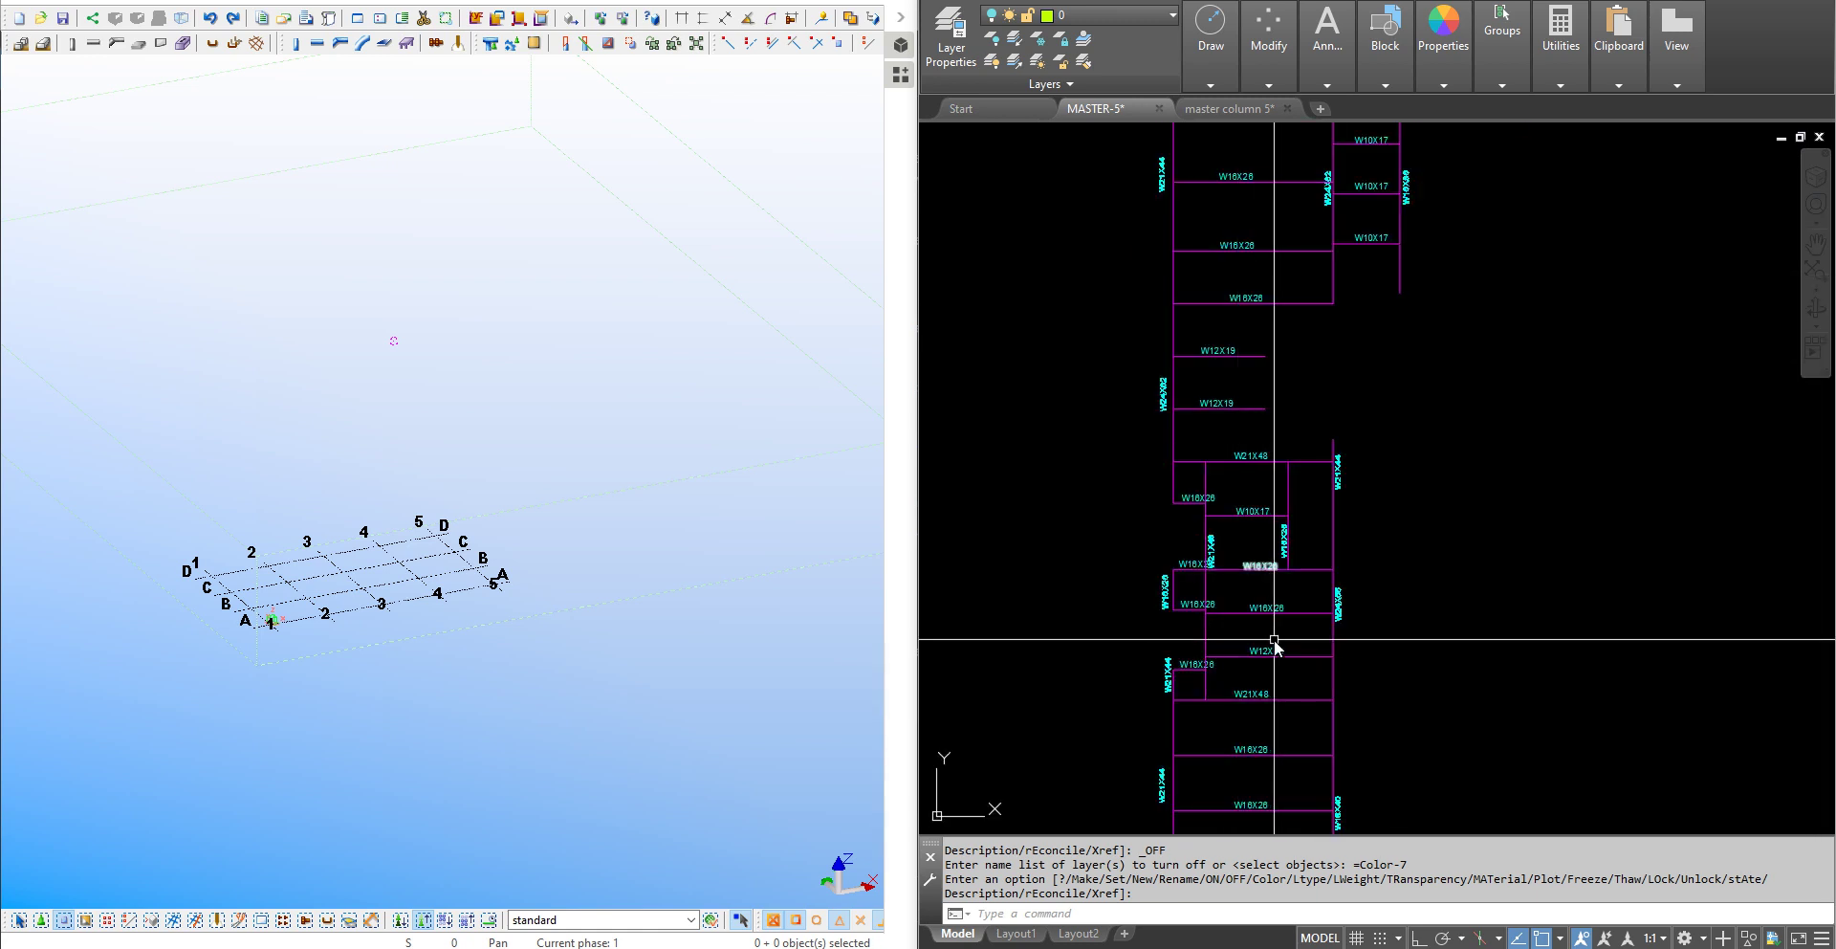
pyautogui.scroll(-1, 1333, 337)
pyautogui.scroll(1, 1237, 500)
pyautogui.scroll(3, 1291, 526)
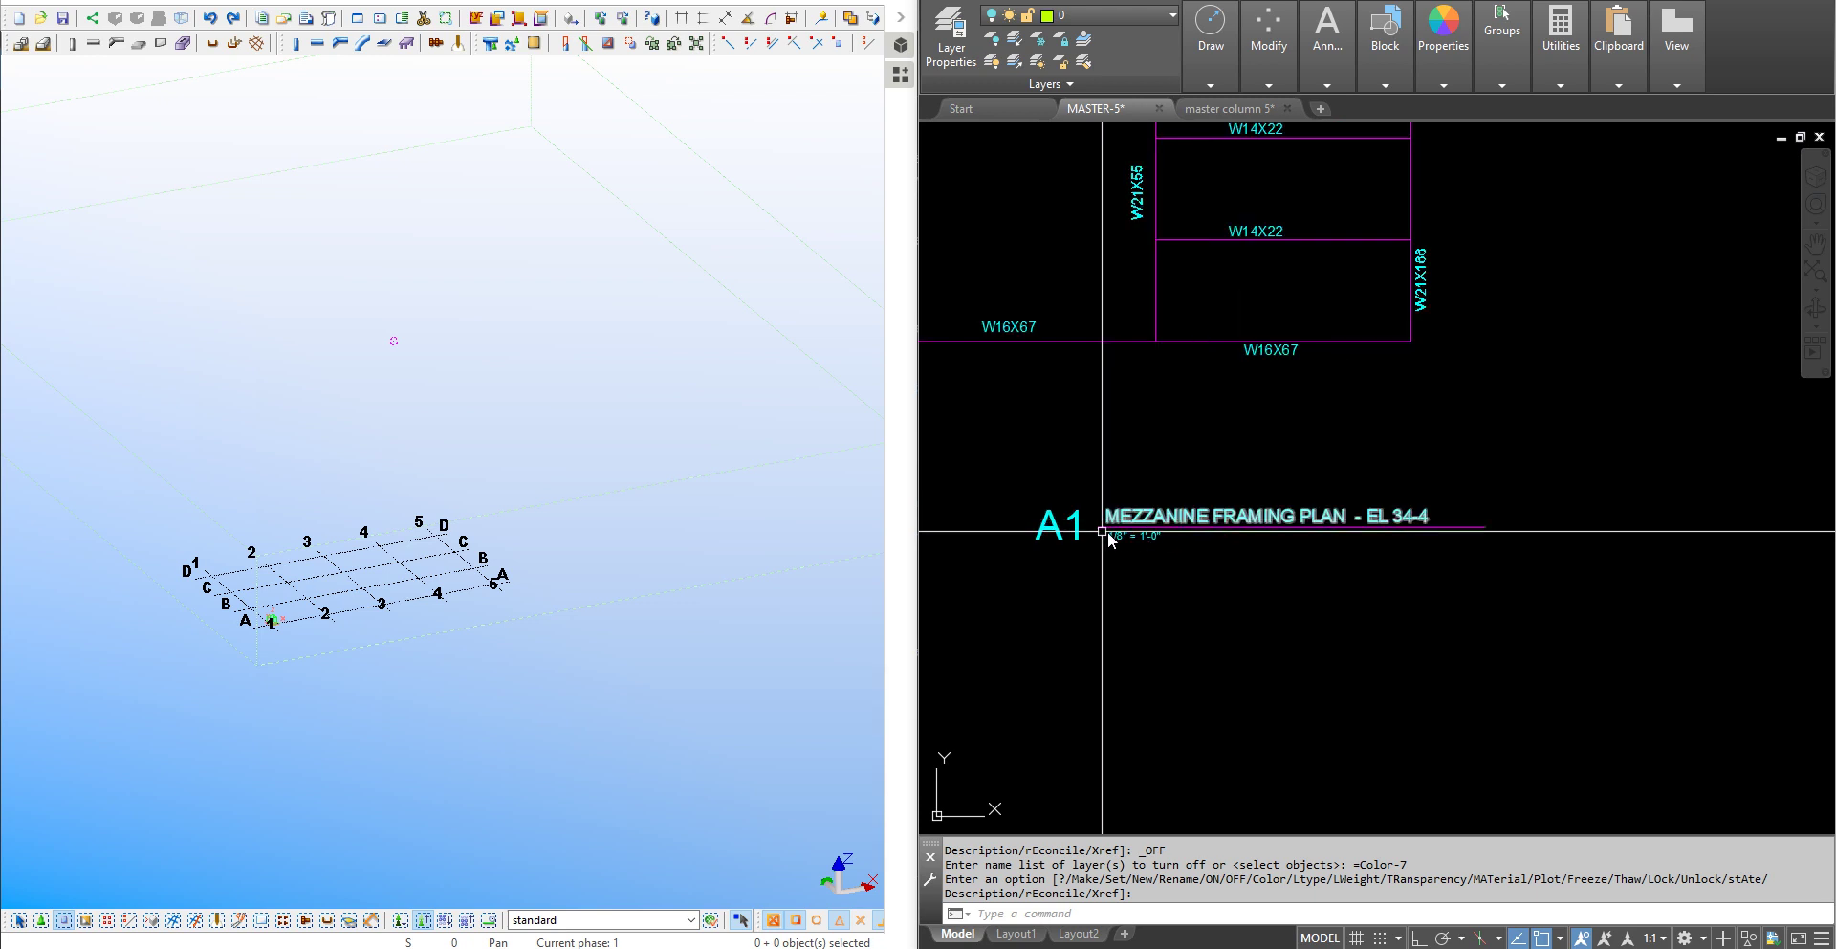
pyautogui.scroll(3, 1339, 532)
pyautogui.scroll(-5, 1196, 560)
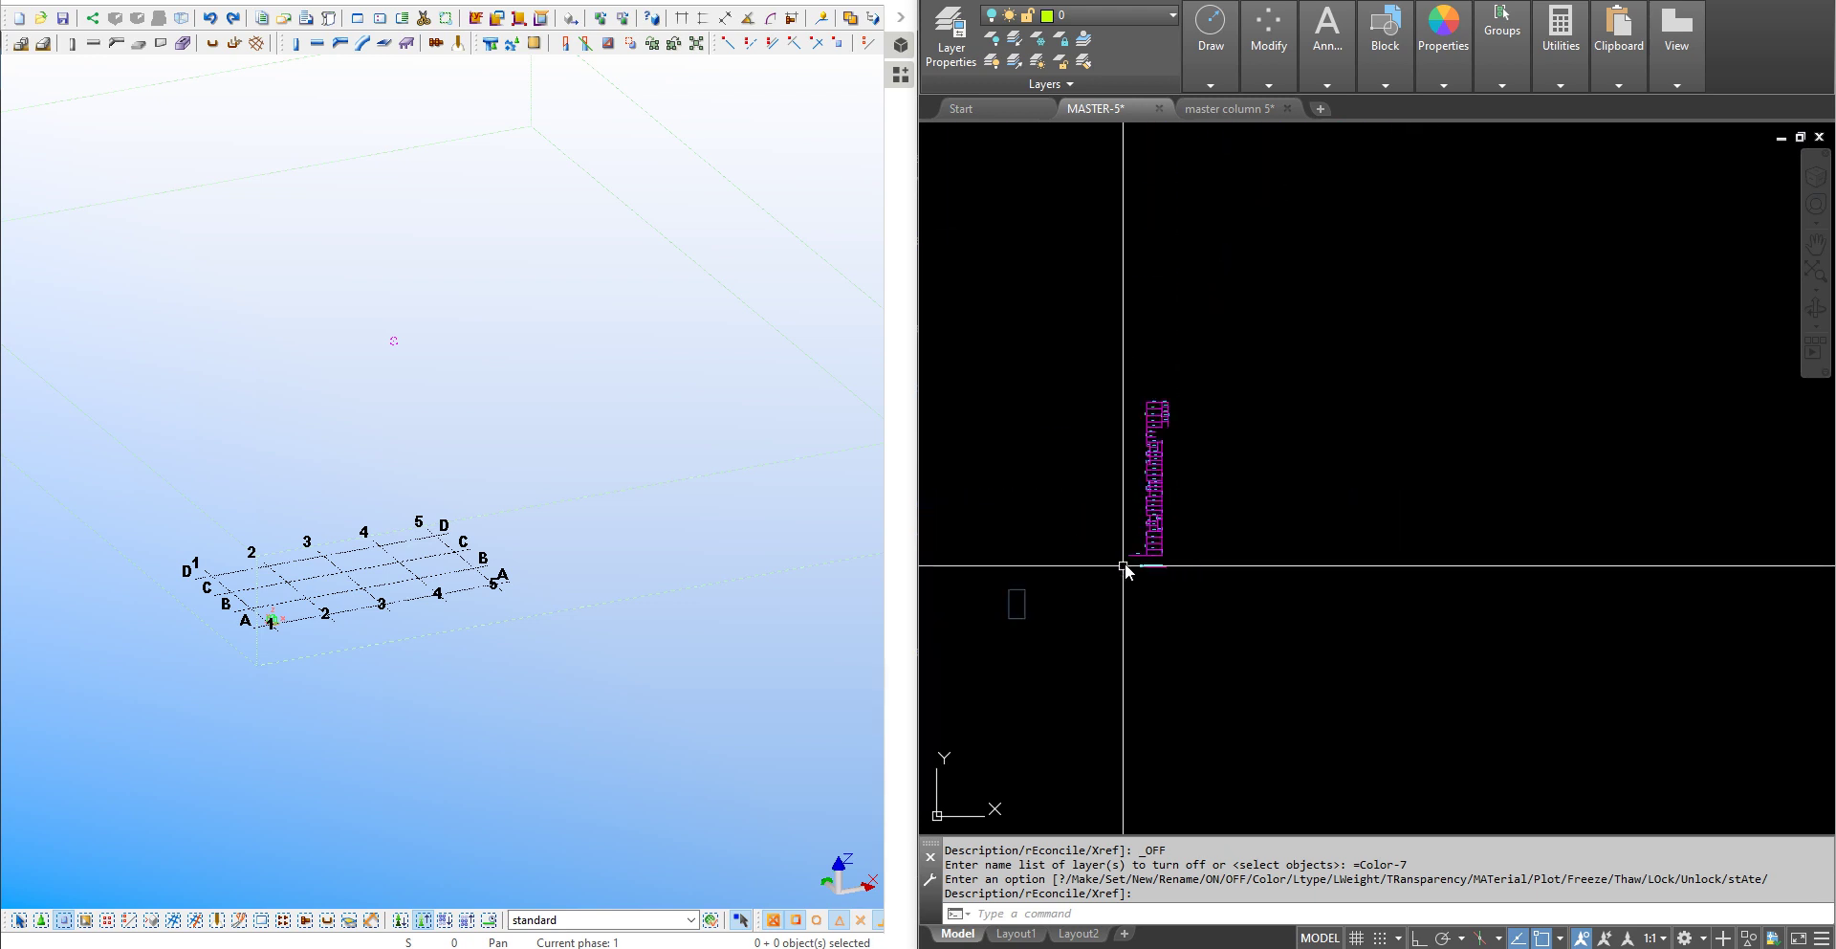
pyautogui.scroll(3, 1029, 521)
pyautogui.scroll(2, 1329, 383)
pyautogui.scroll(-5, 1329, 383)
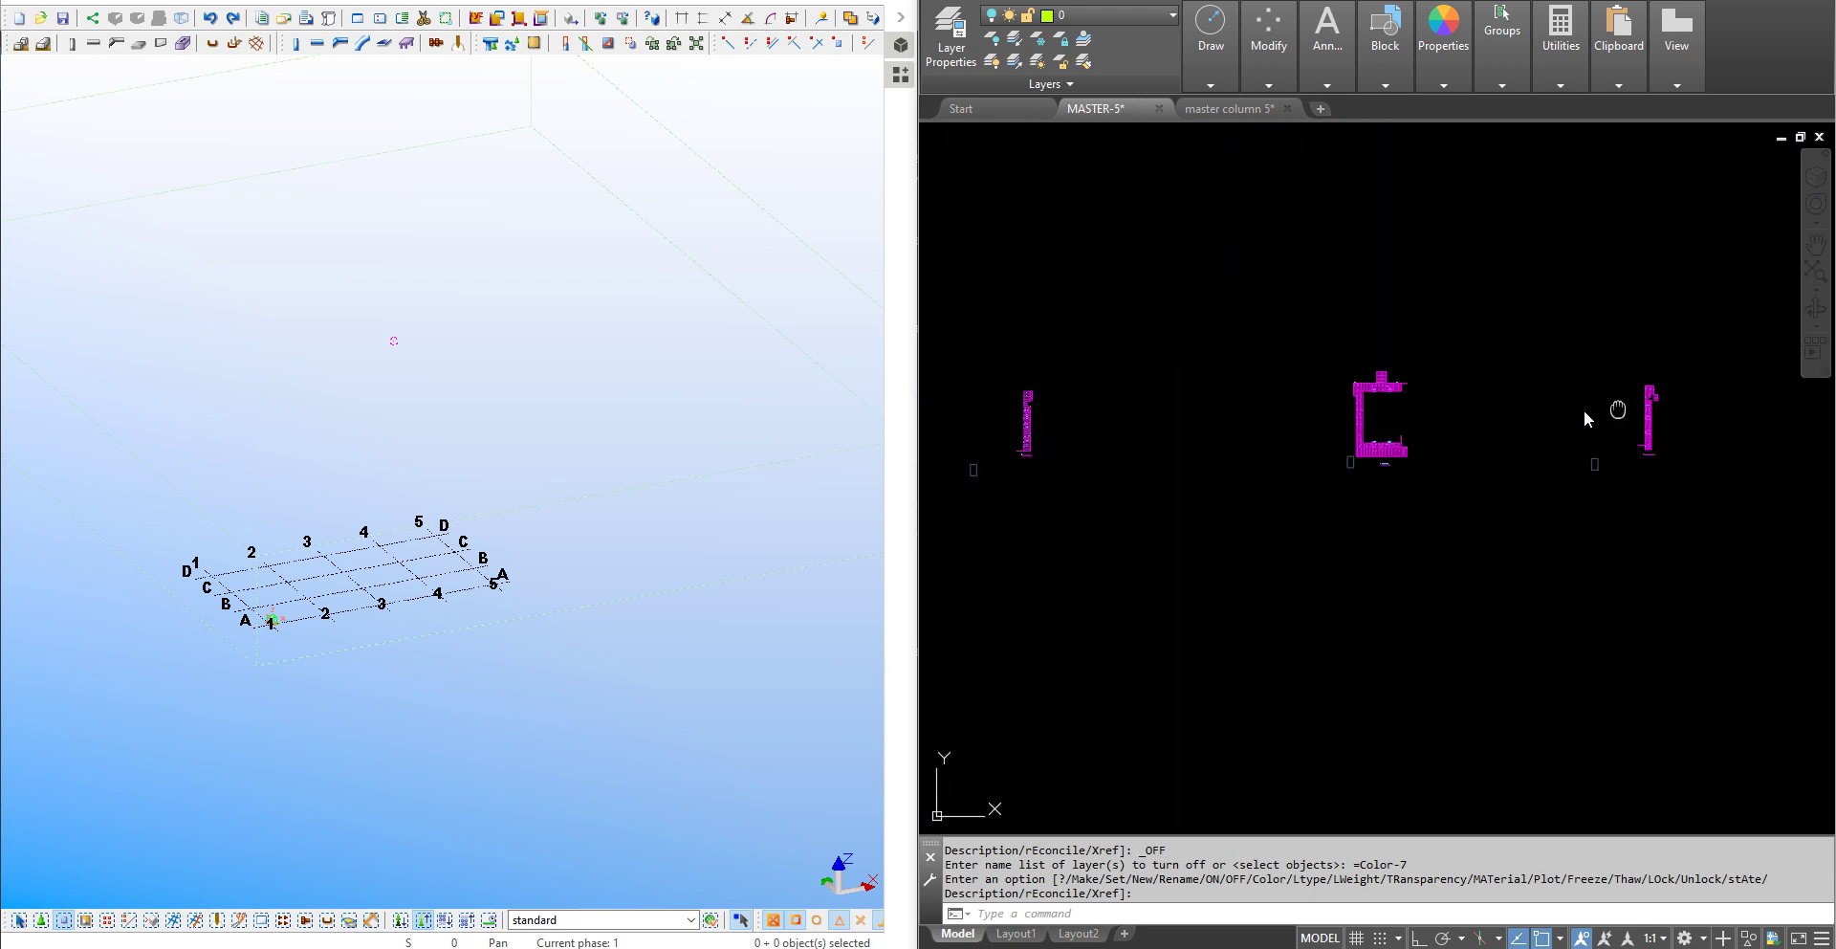
pyautogui.moveTo(1619, 409); pyautogui.dragTo(1373, 398, button='middle')
pyautogui.scroll(-5, 1373, 398)
pyautogui.scroll(4, 1239, 404)
pyautogui.scroll(3, 1148, 449)
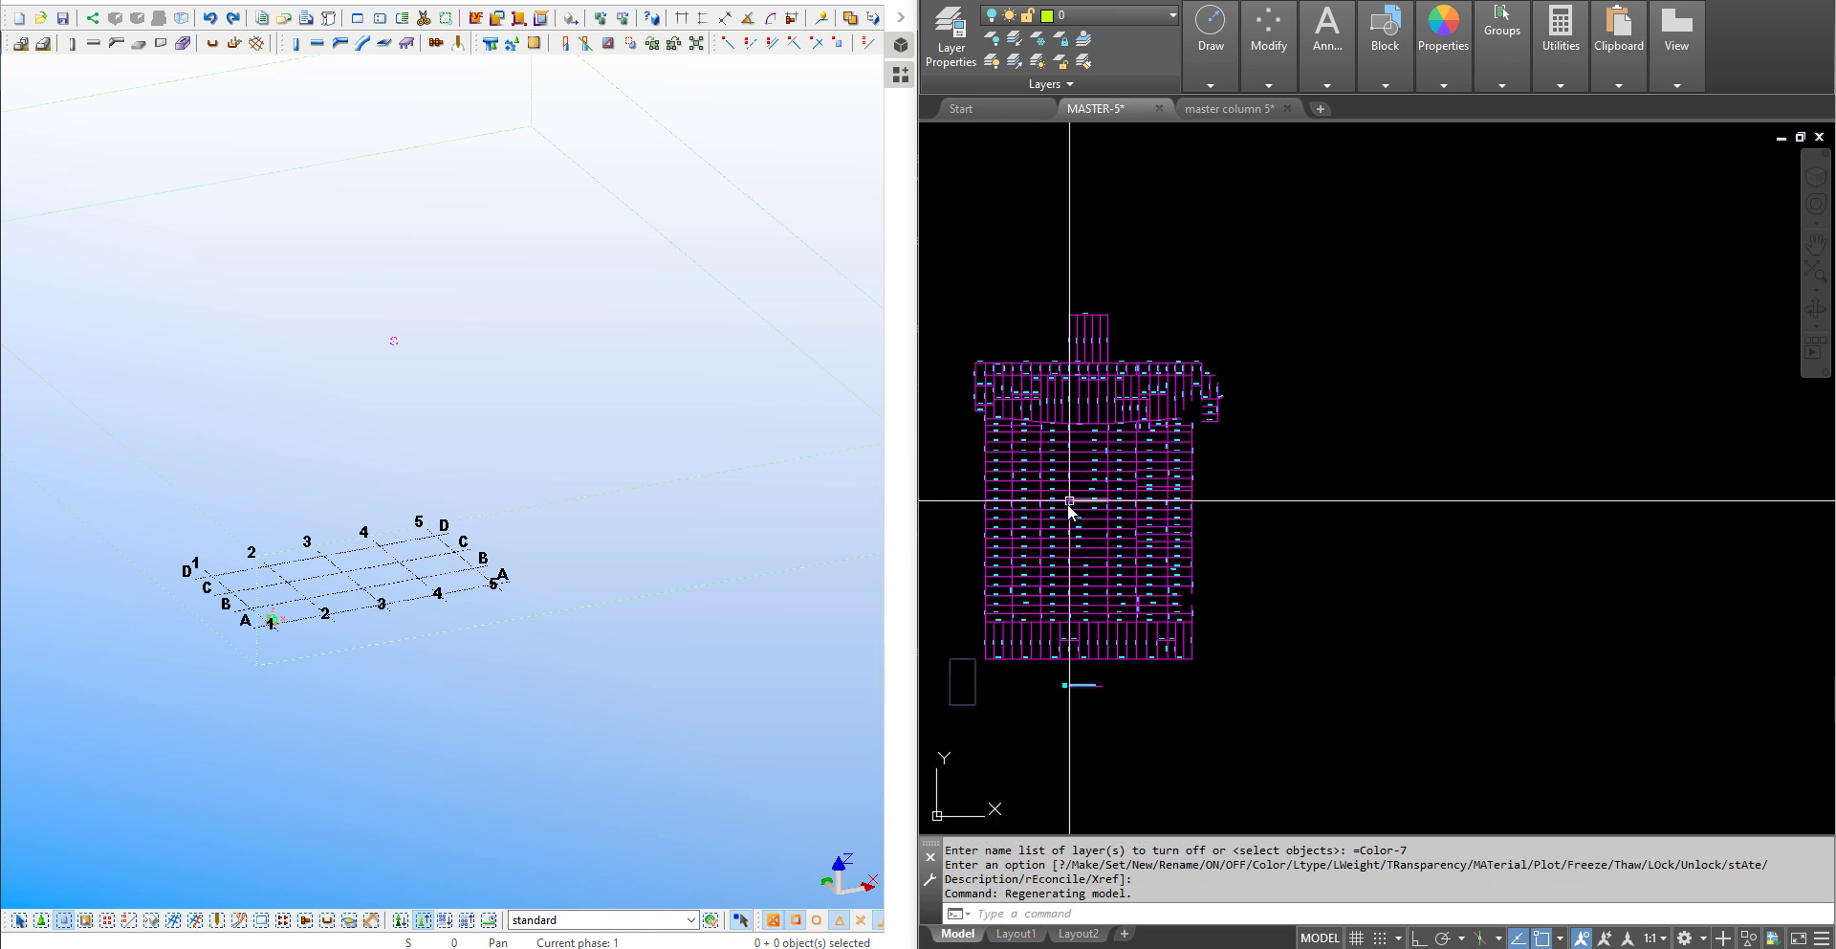
pyautogui.scroll(2, 1071, 497)
pyautogui.scroll(-3, 1115, 443)
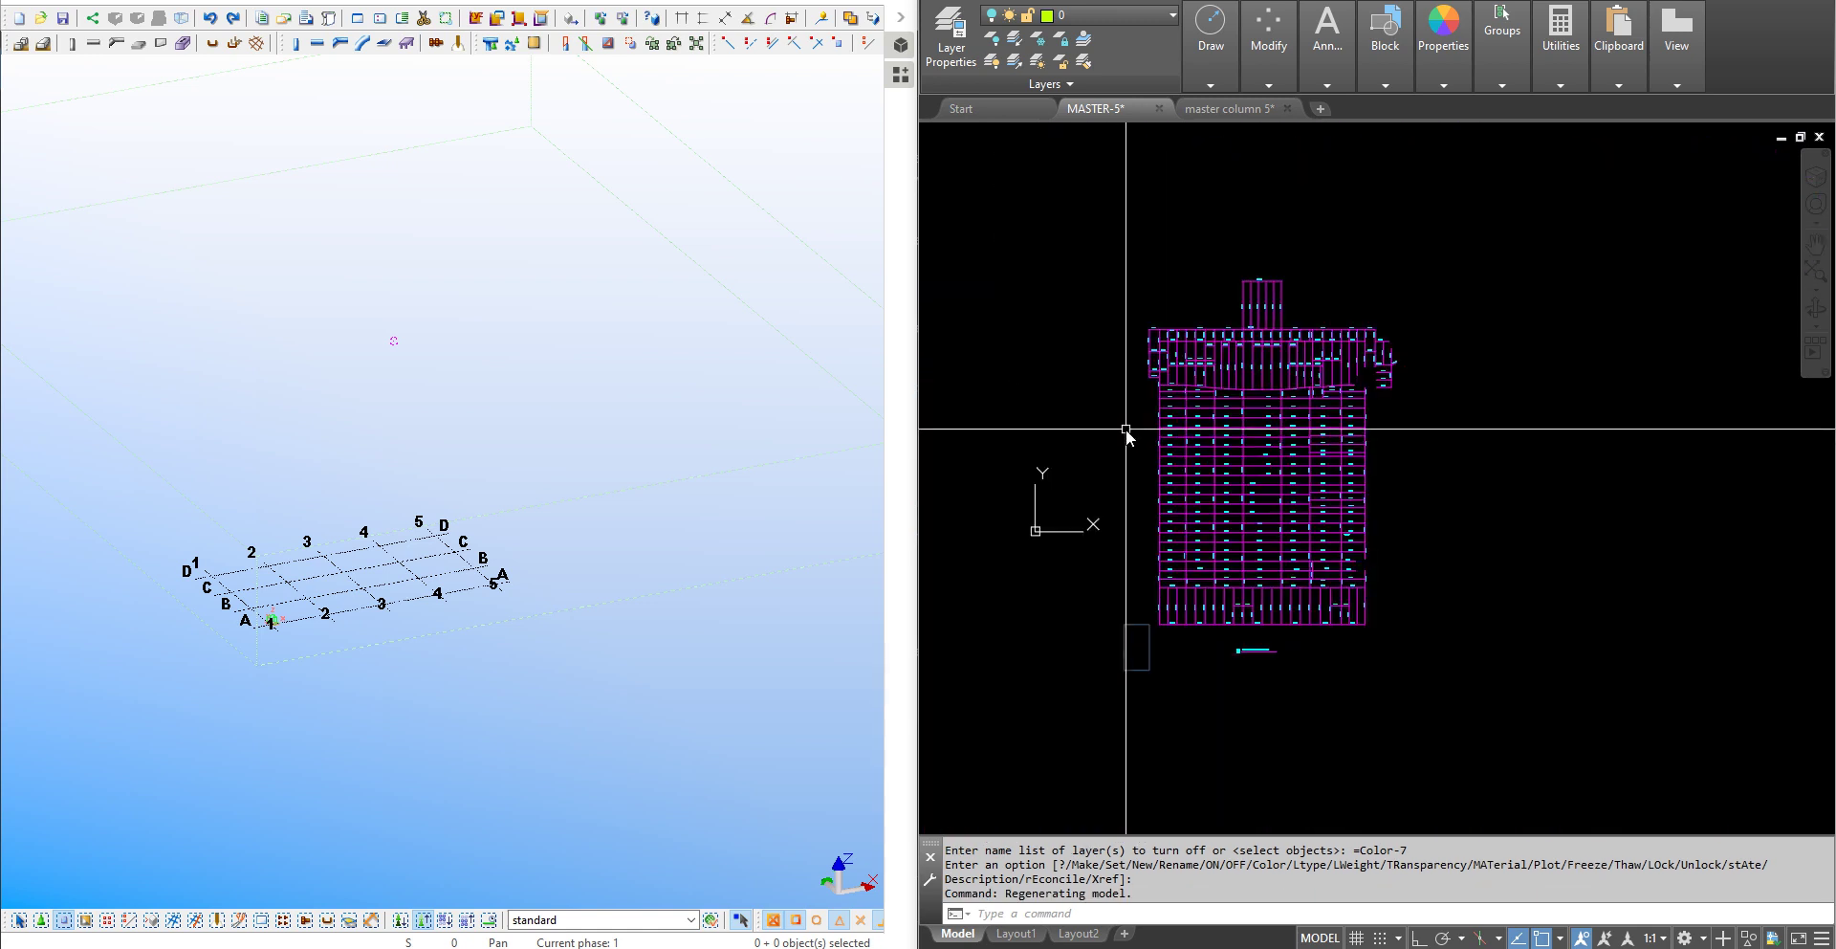
# Run CADTOTEKLAMODEL (DTO), window-select the 762 Level 2 framing objects and pick the lower-left base point.
pyautogui.write('CADTO')
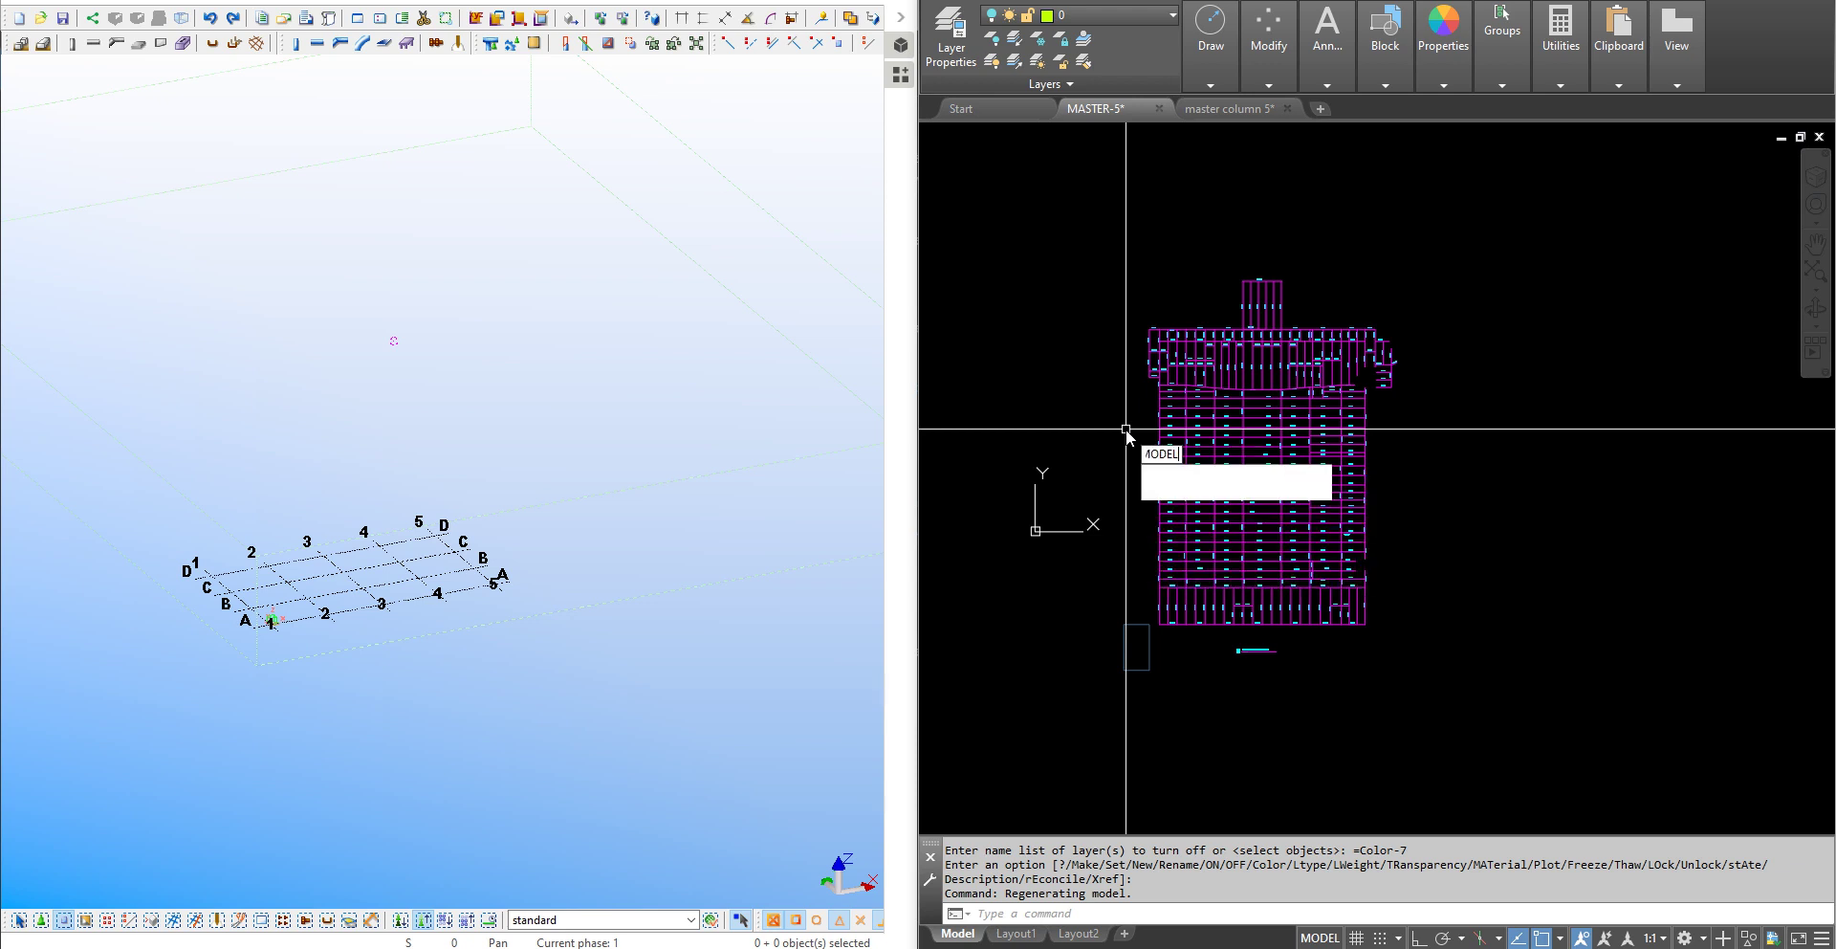
pyautogui.press('Return')
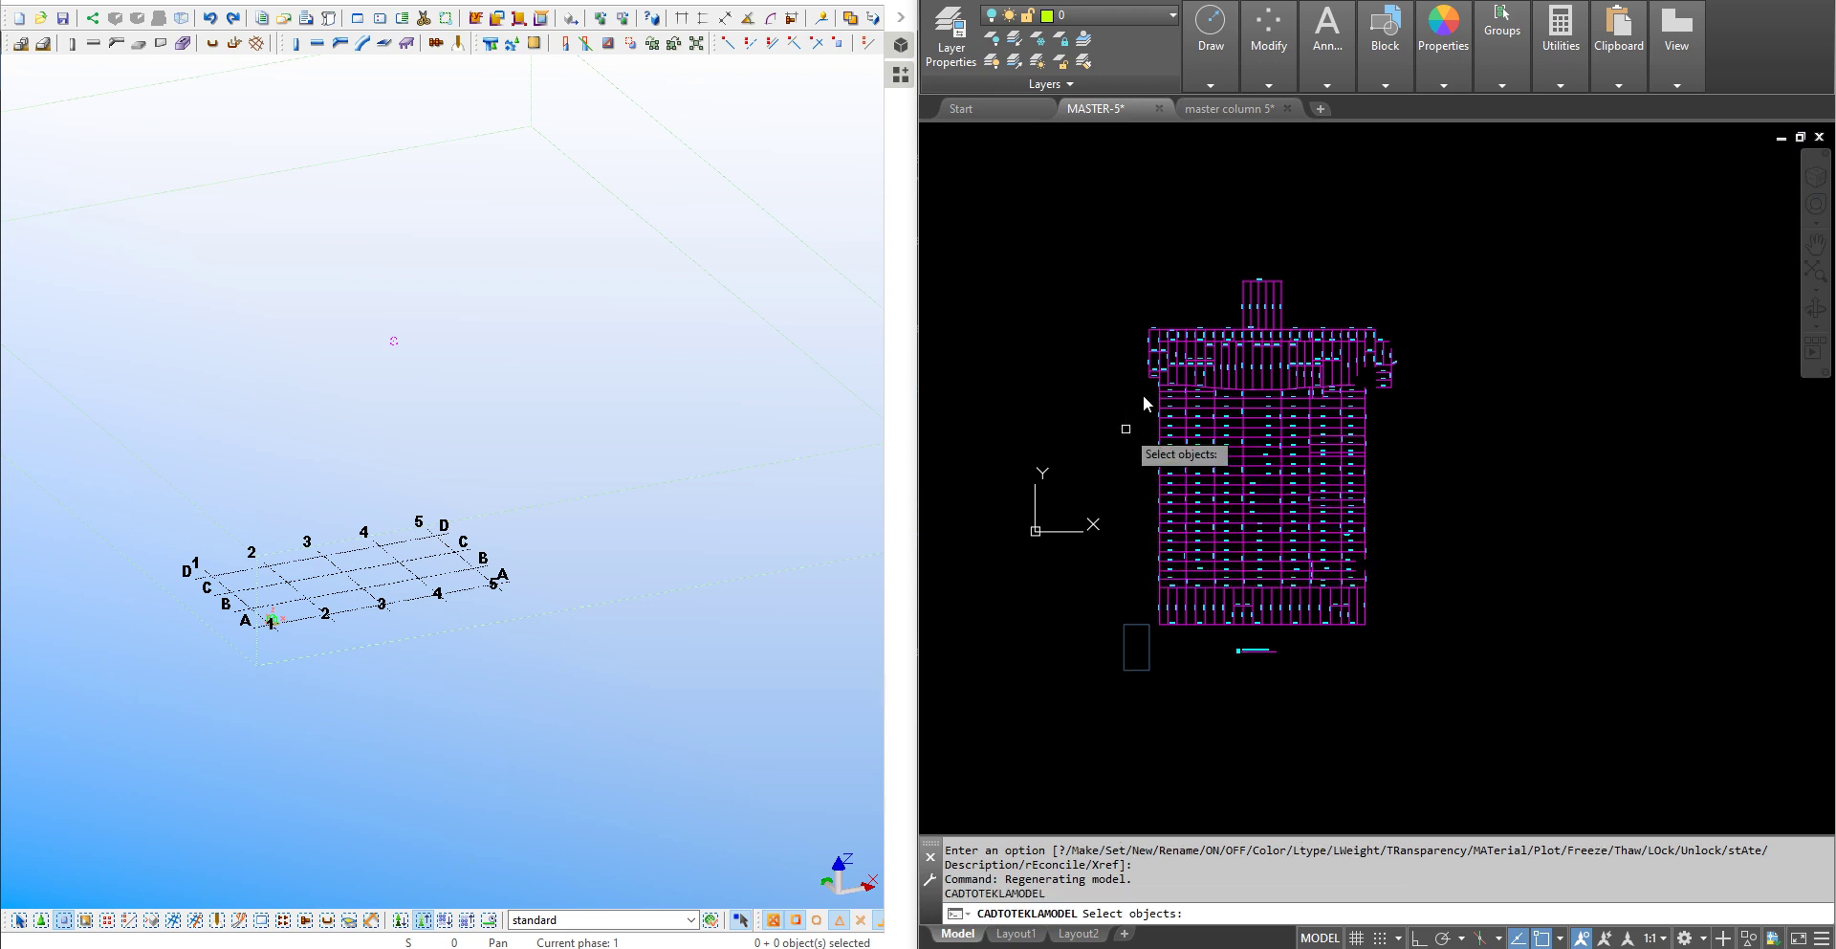
pyautogui.click(1101, 234)
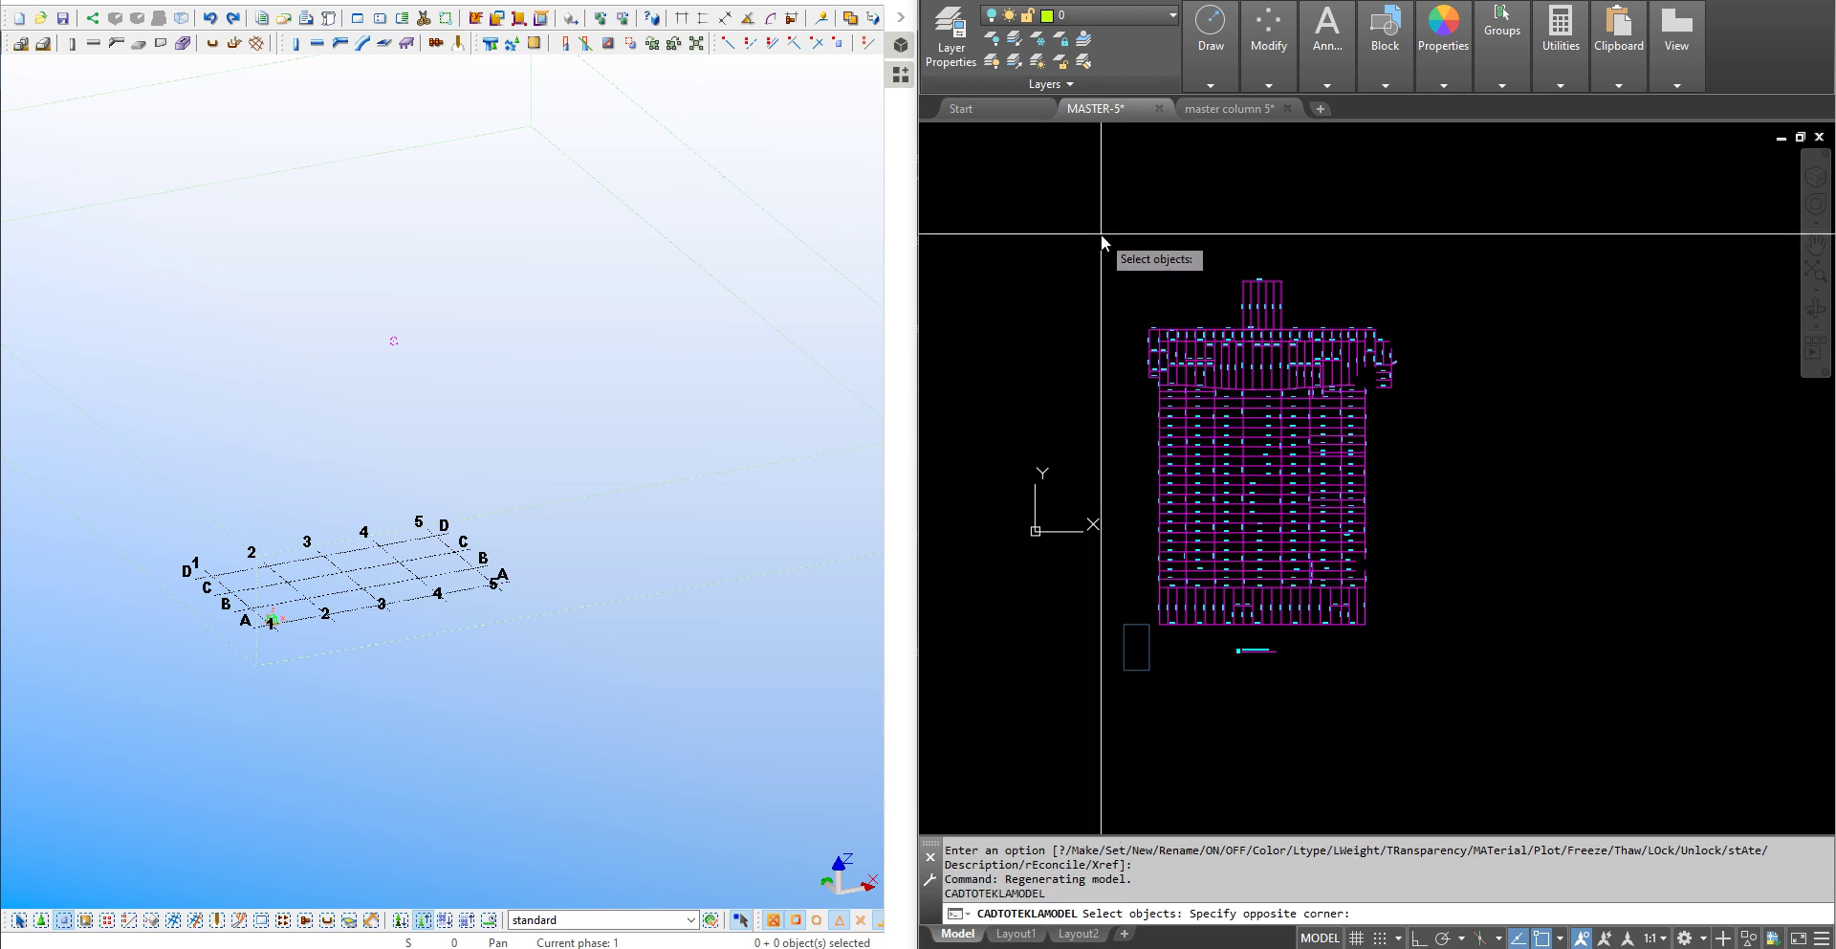
pyautogui.click(1419, 631)
pyautogui.press('Return')
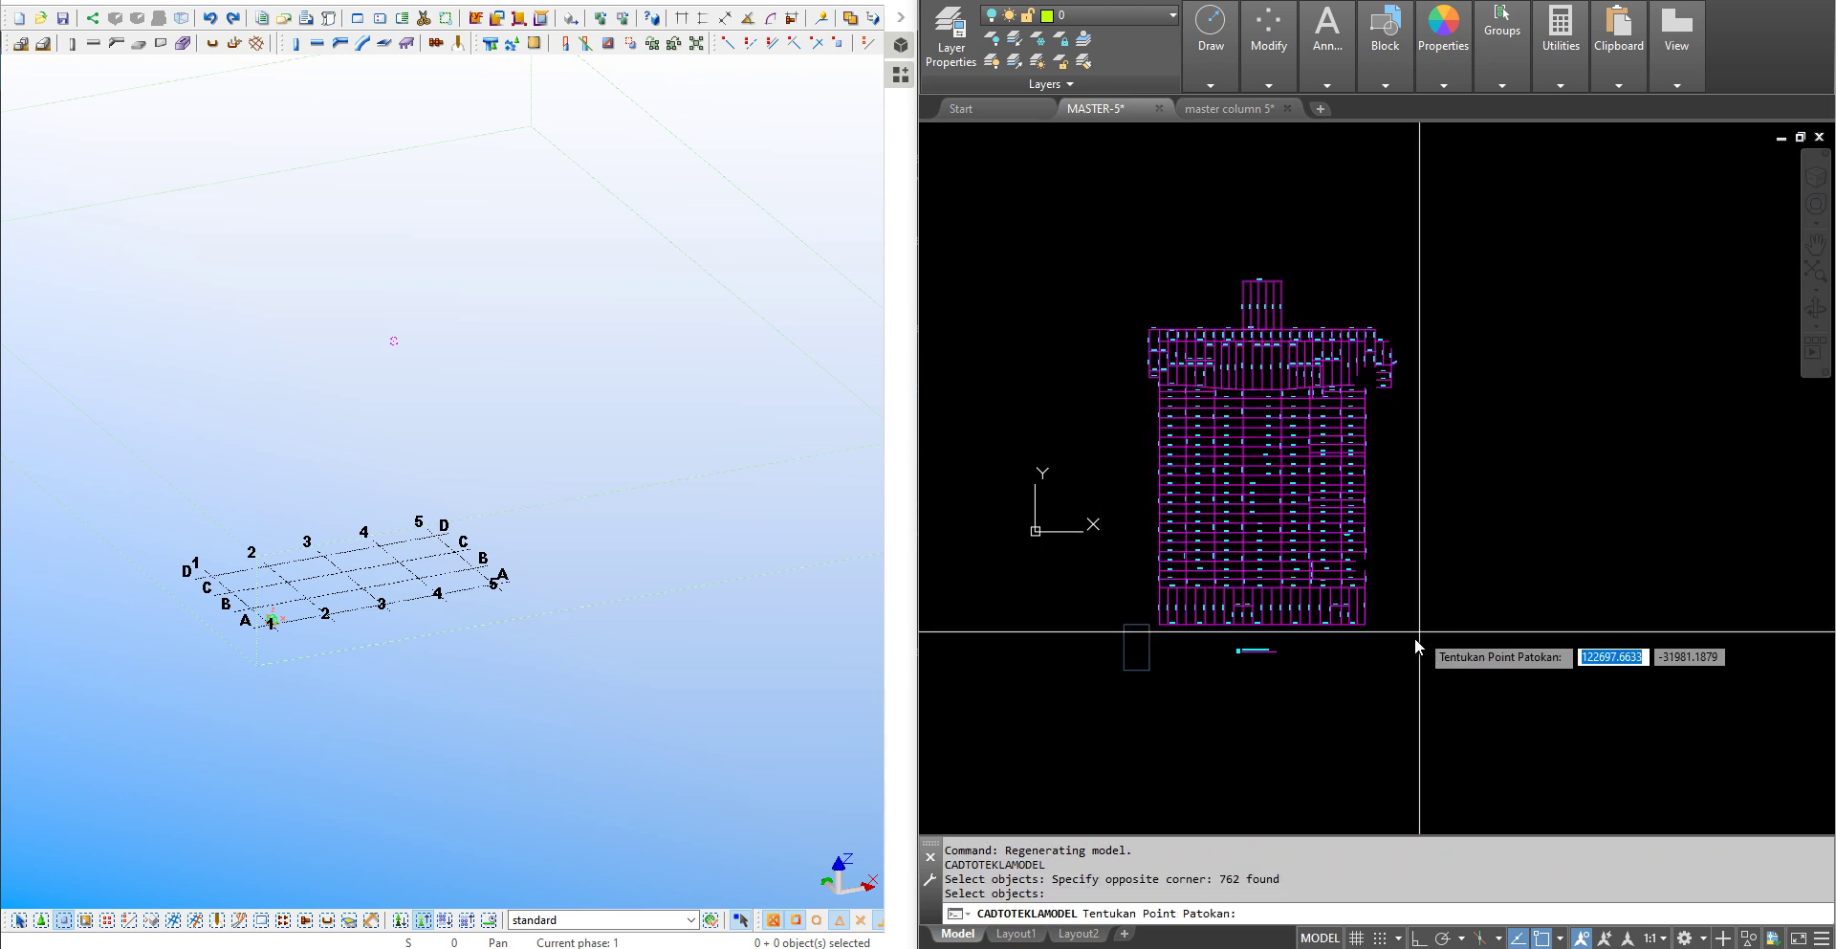
pyautogui.scroll(3, 1196, 723)
pyautogui.scroll(2, 1080, 484)
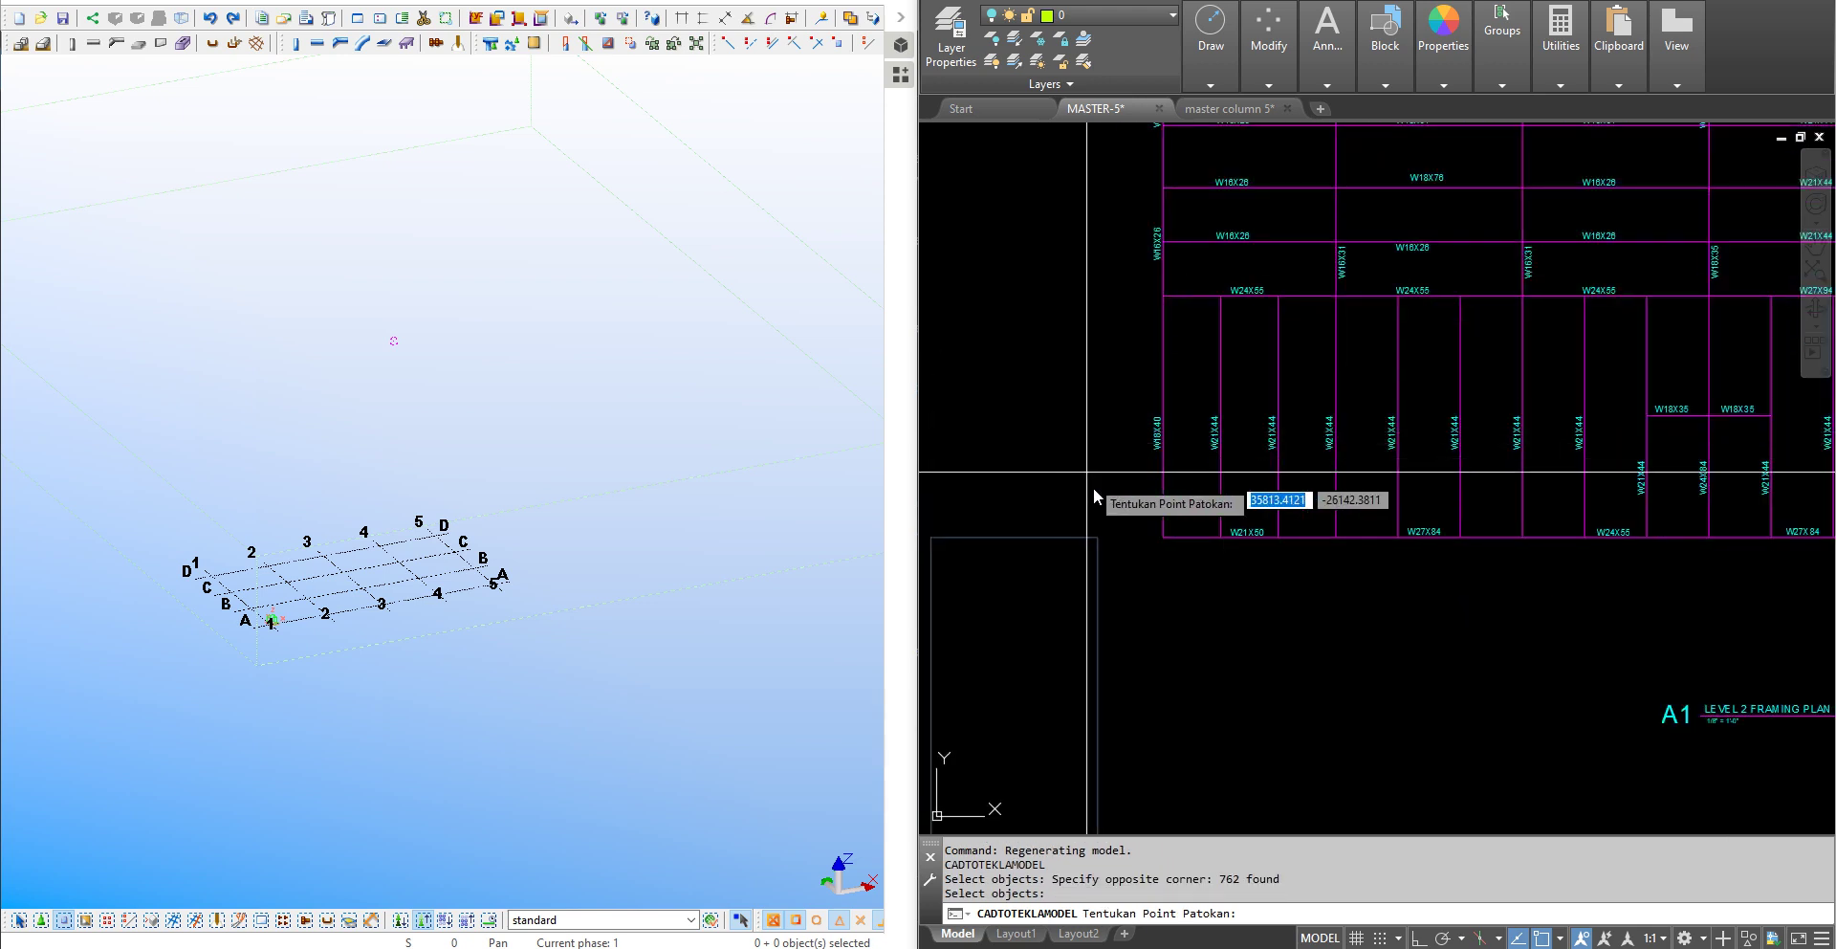
pyautogui.click(1099, 537)
# Accept Imperial units and build the Level 2 beams at elevation 16'-0".
pyautogui.press('Return')
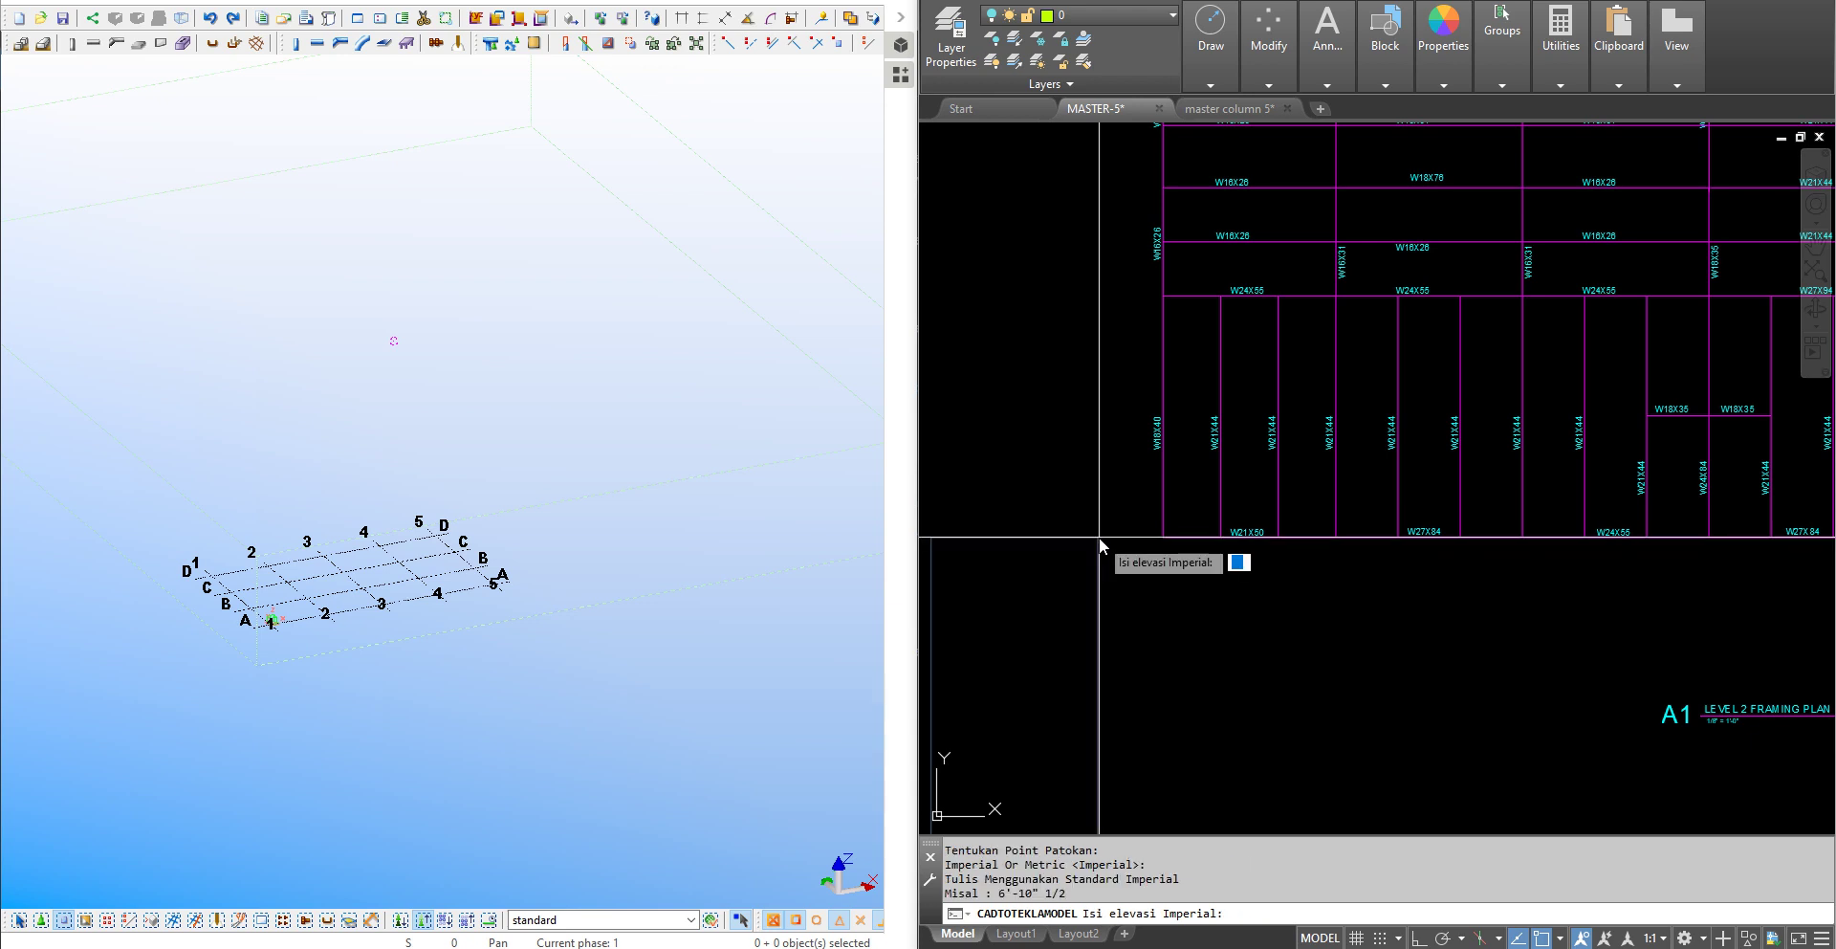
pyautogui.scroll(3, 1406, 674)
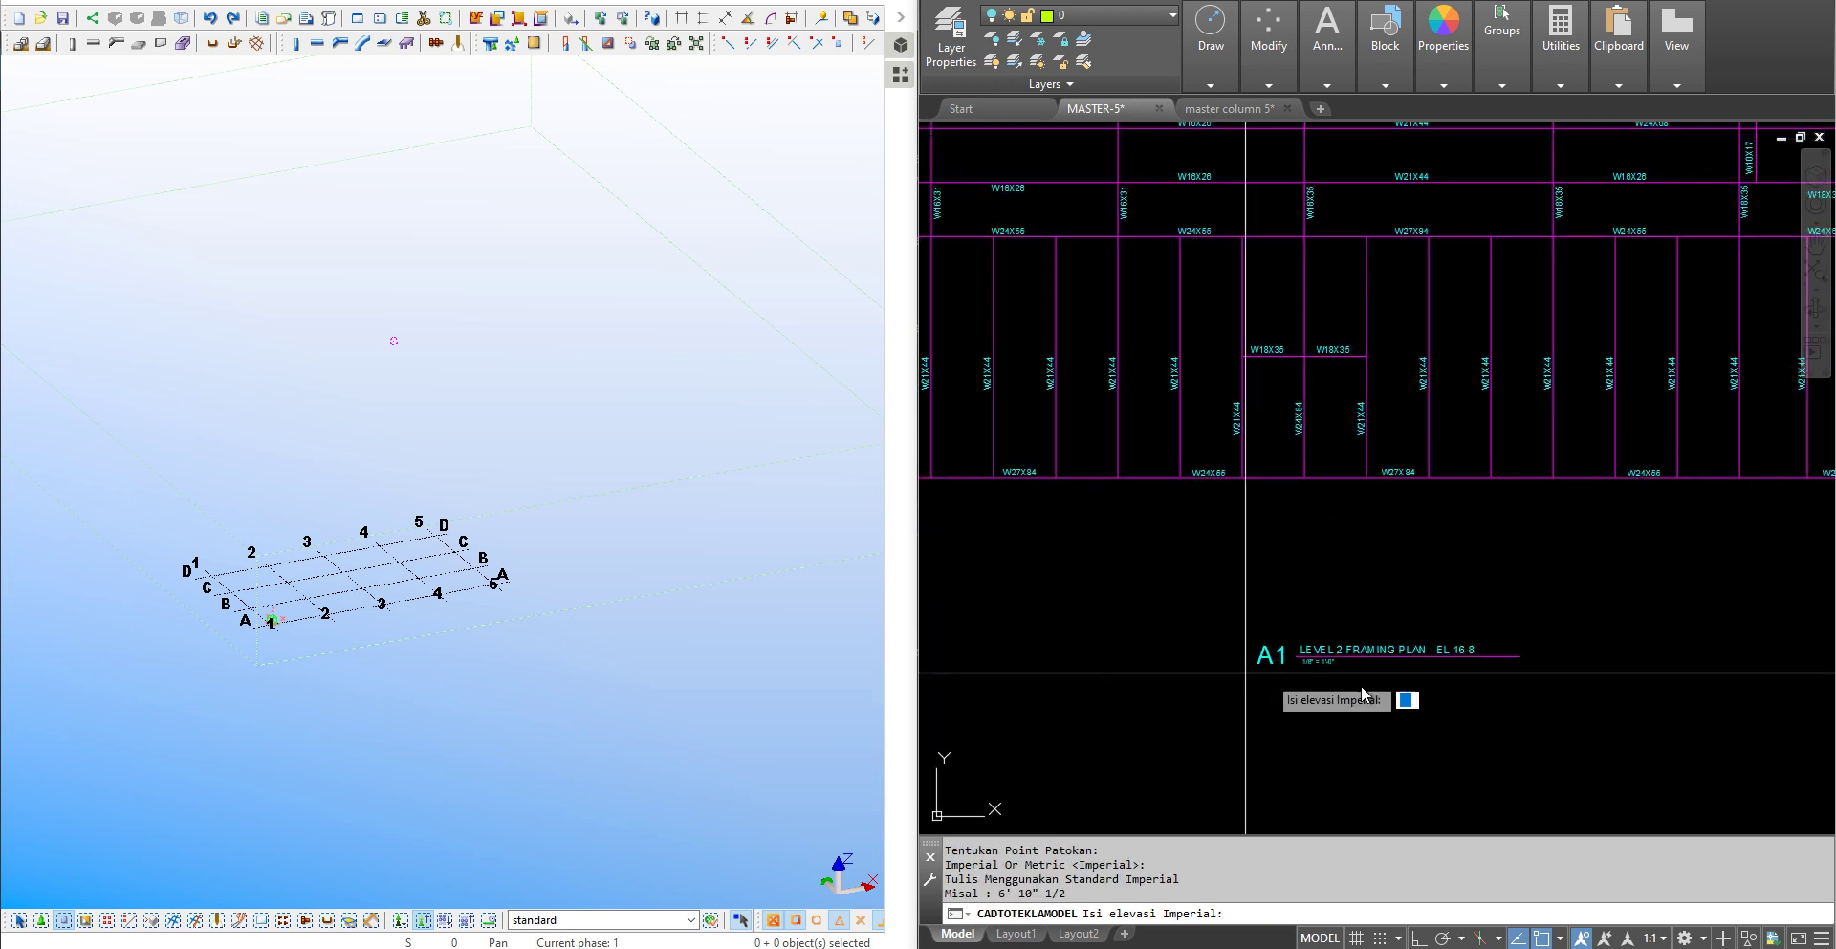
pyautogui.scroll(4, 1416, 660)
pyautogui.scroll(3, 1463, 593)
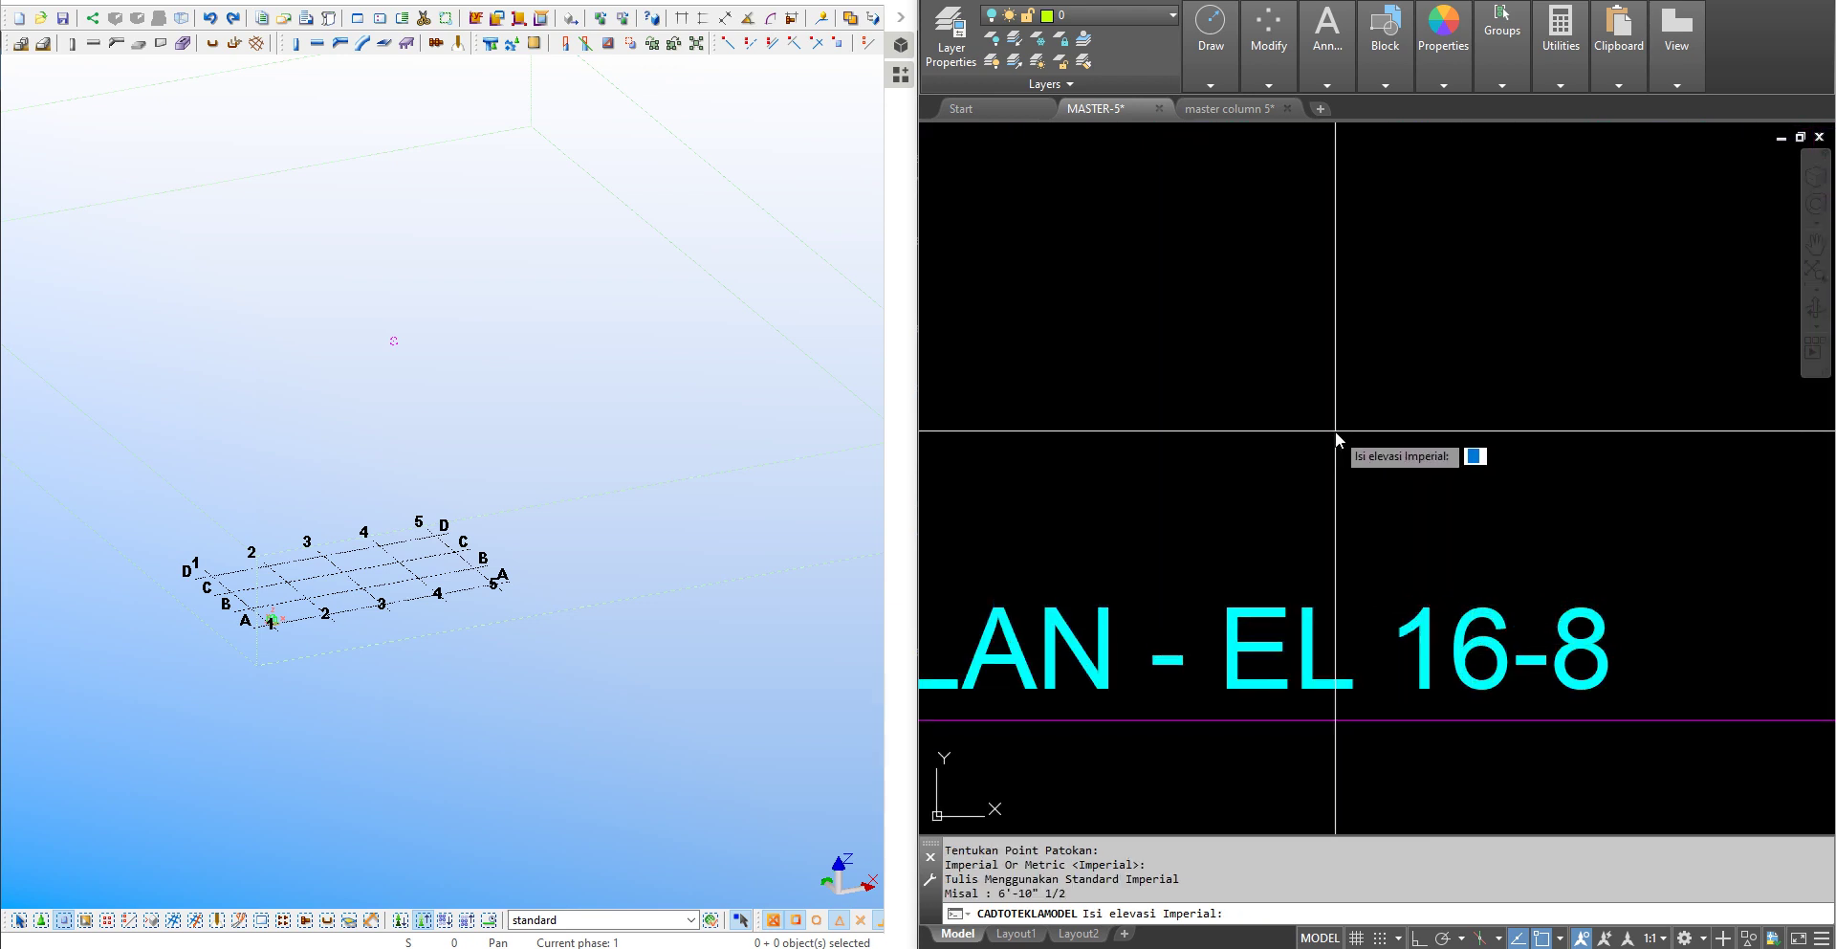
pyautogui.write("16'-")
pyautogui.write('0"')
pyautogui.press('Return')
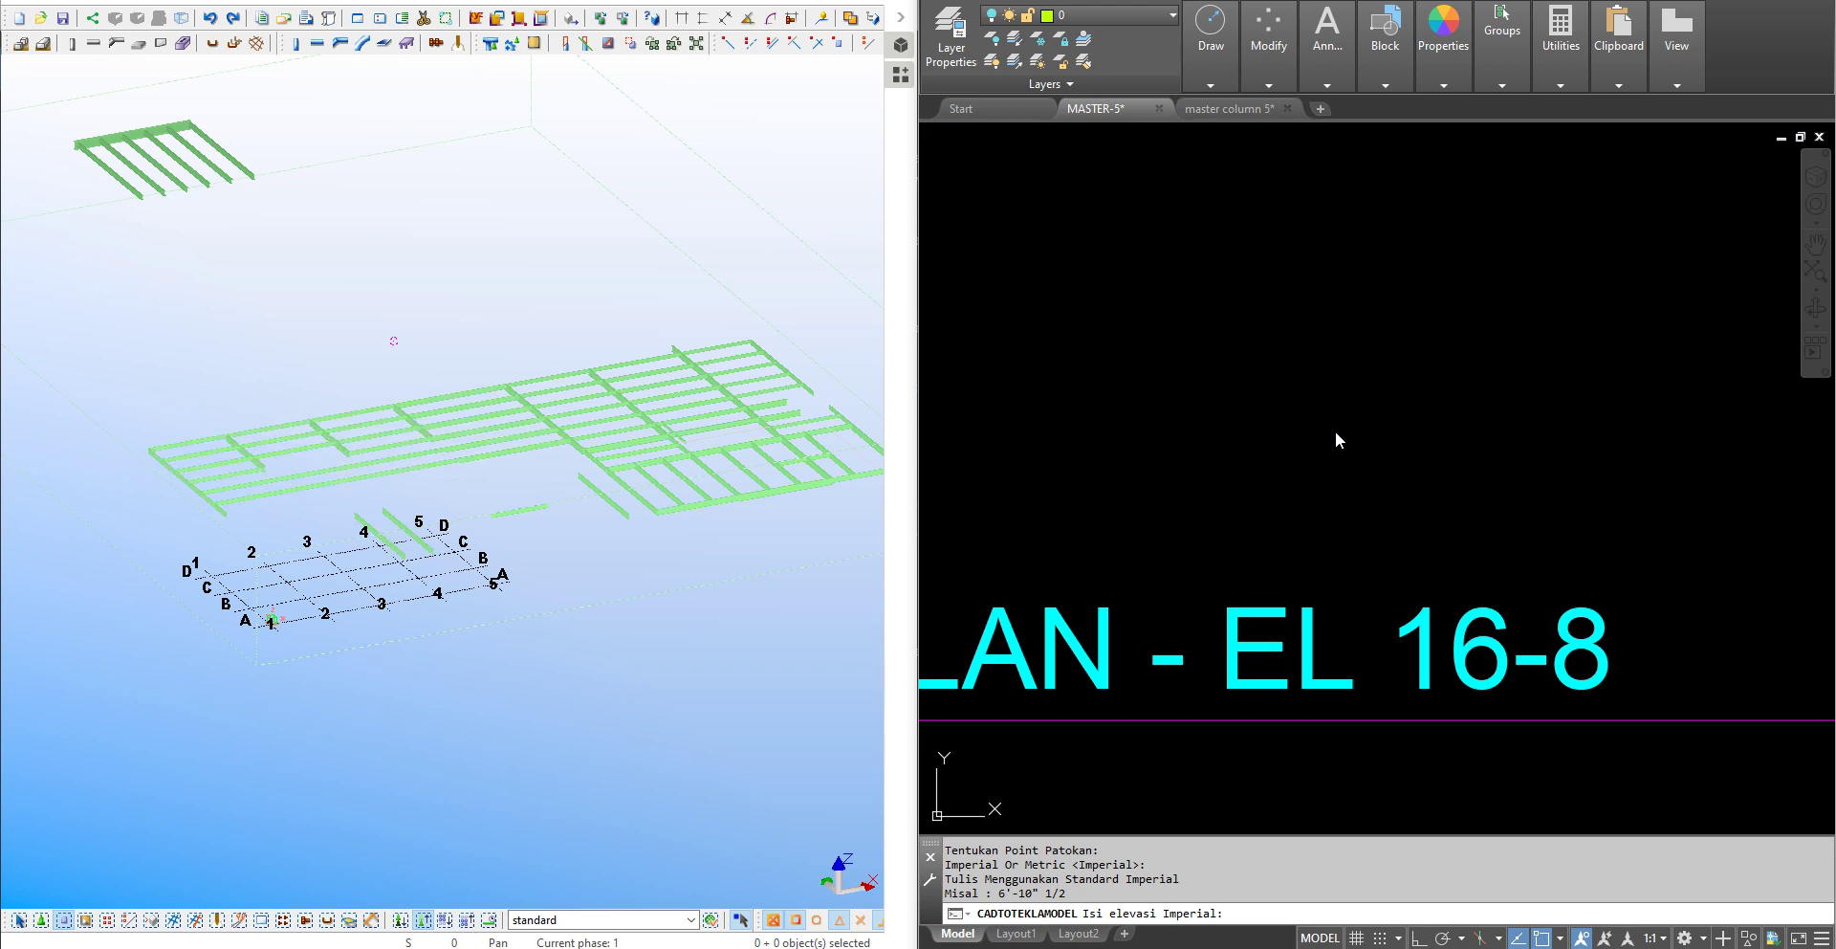
pyautogui.scroll(-3, 651, 658)
pyautogui.moveTo(658, 650)
pyautogui.keyDown('ctrl'); pyautogui.mouseDown(button='middle')
pyautogui.moveTo(594, 725)
pyautogui.moveTo(495, 686)
pyautogui.moveTo(670, 765)
pyautogui.mouseUp(button='middle'); pyautogui.keyUp('ctrl')
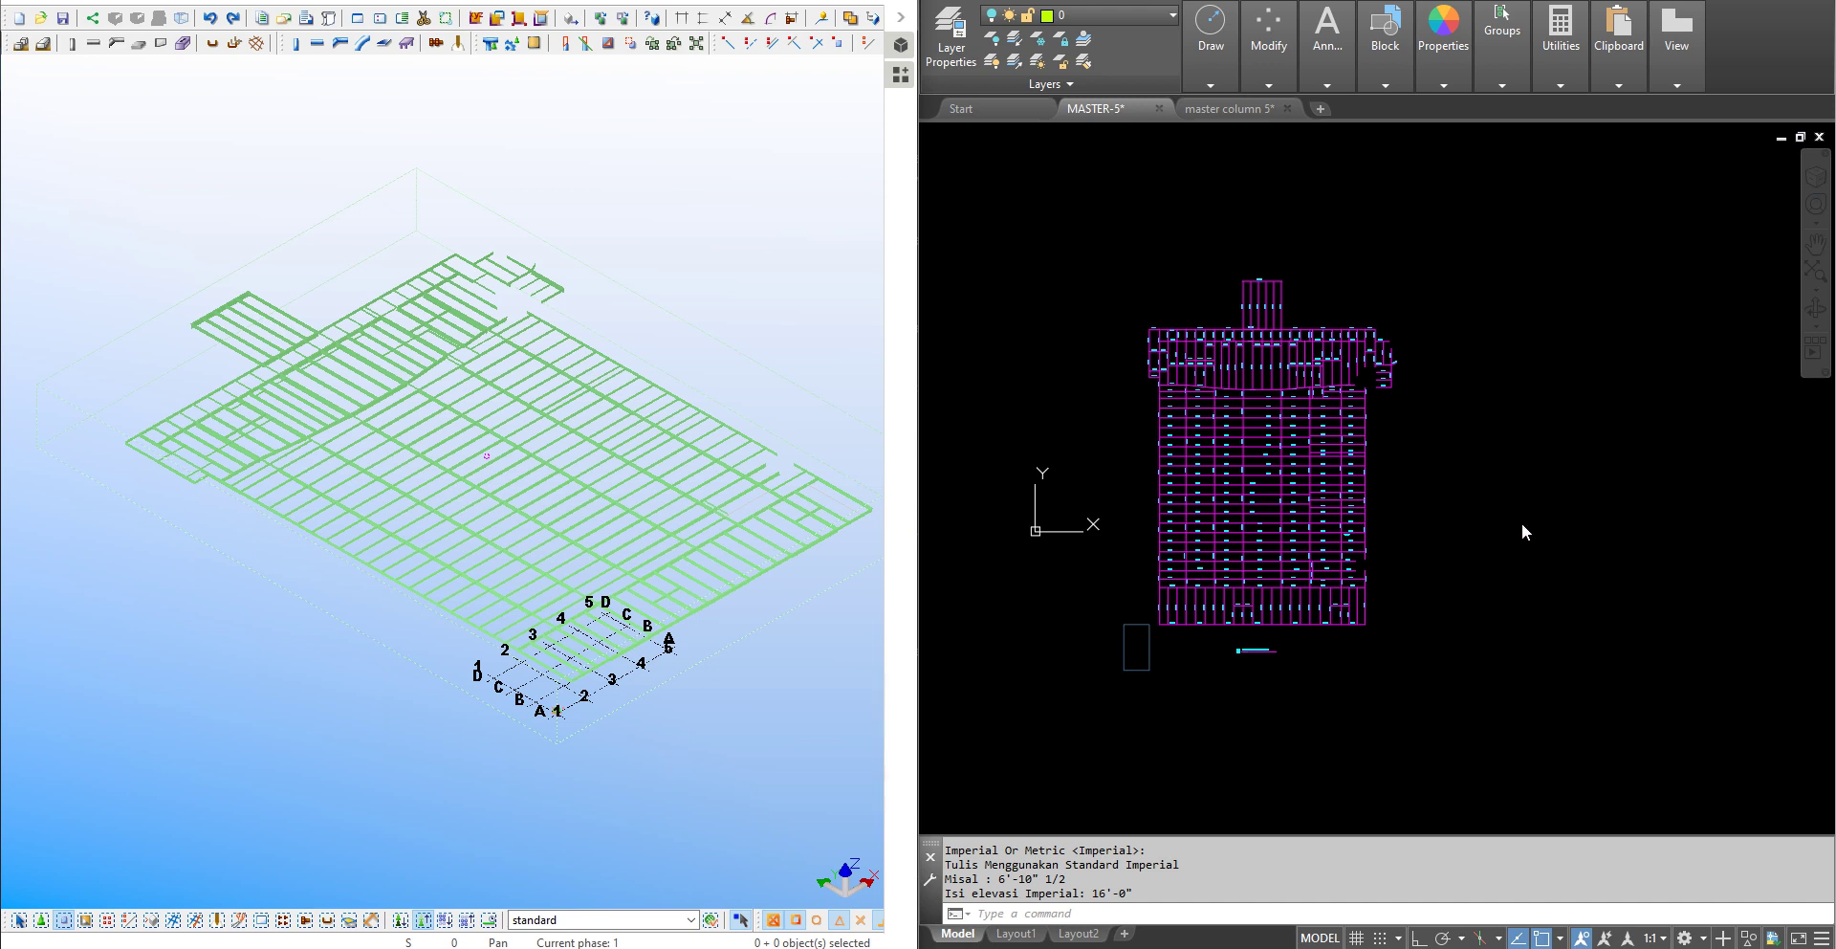
pyautogui.scroll(-5, 1234, 593)
pyautogui.scroll(4, 1242, 594)
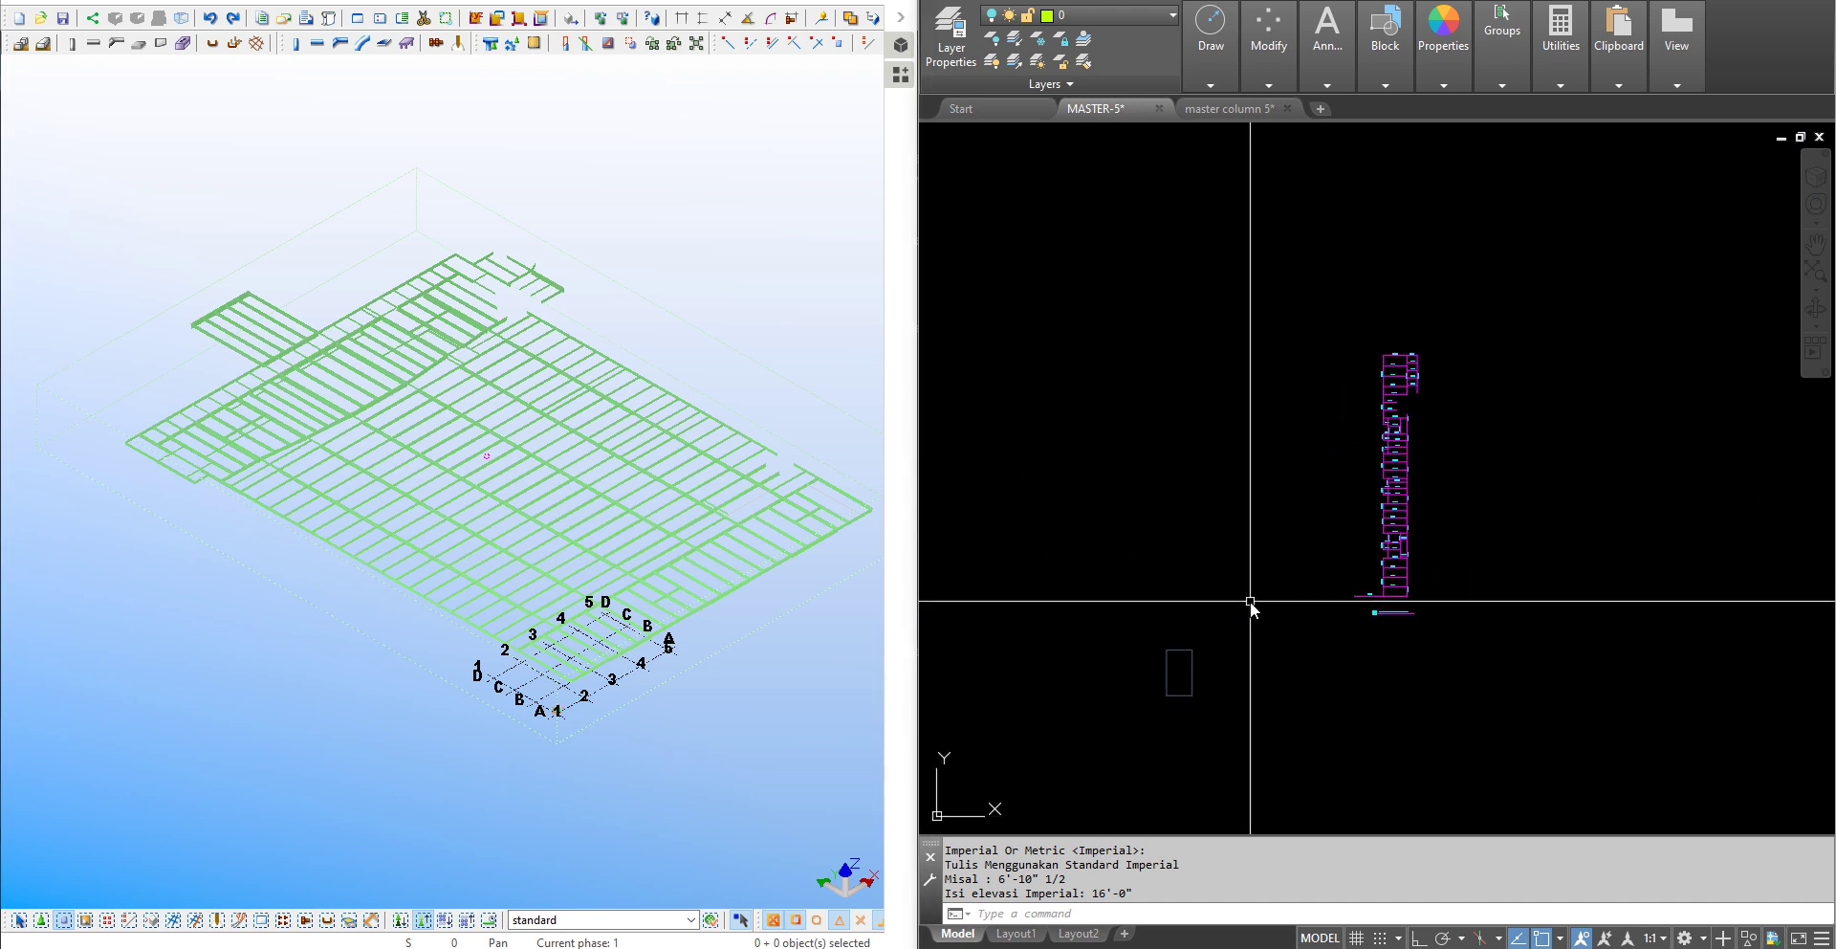
# Rerun the conversion, window-select the 148 mezzanine objects and pick the base point below the plan.
pyautogui.press('Return')
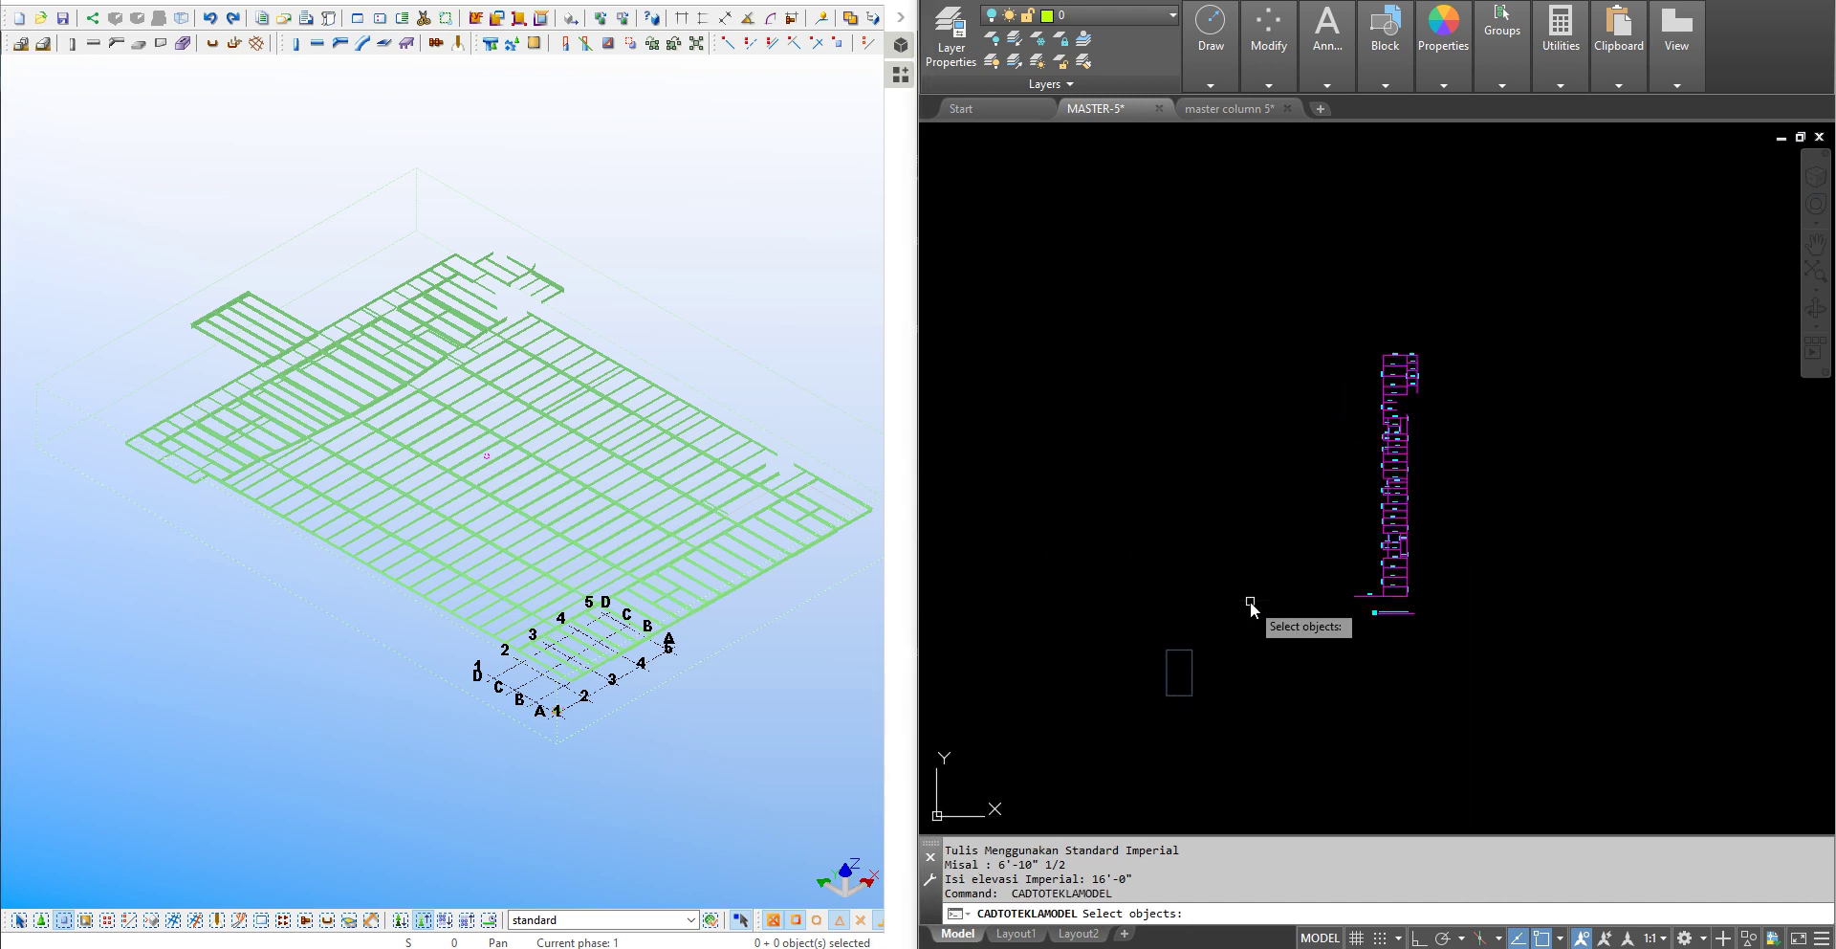
pyautogui.click(1255, 260)
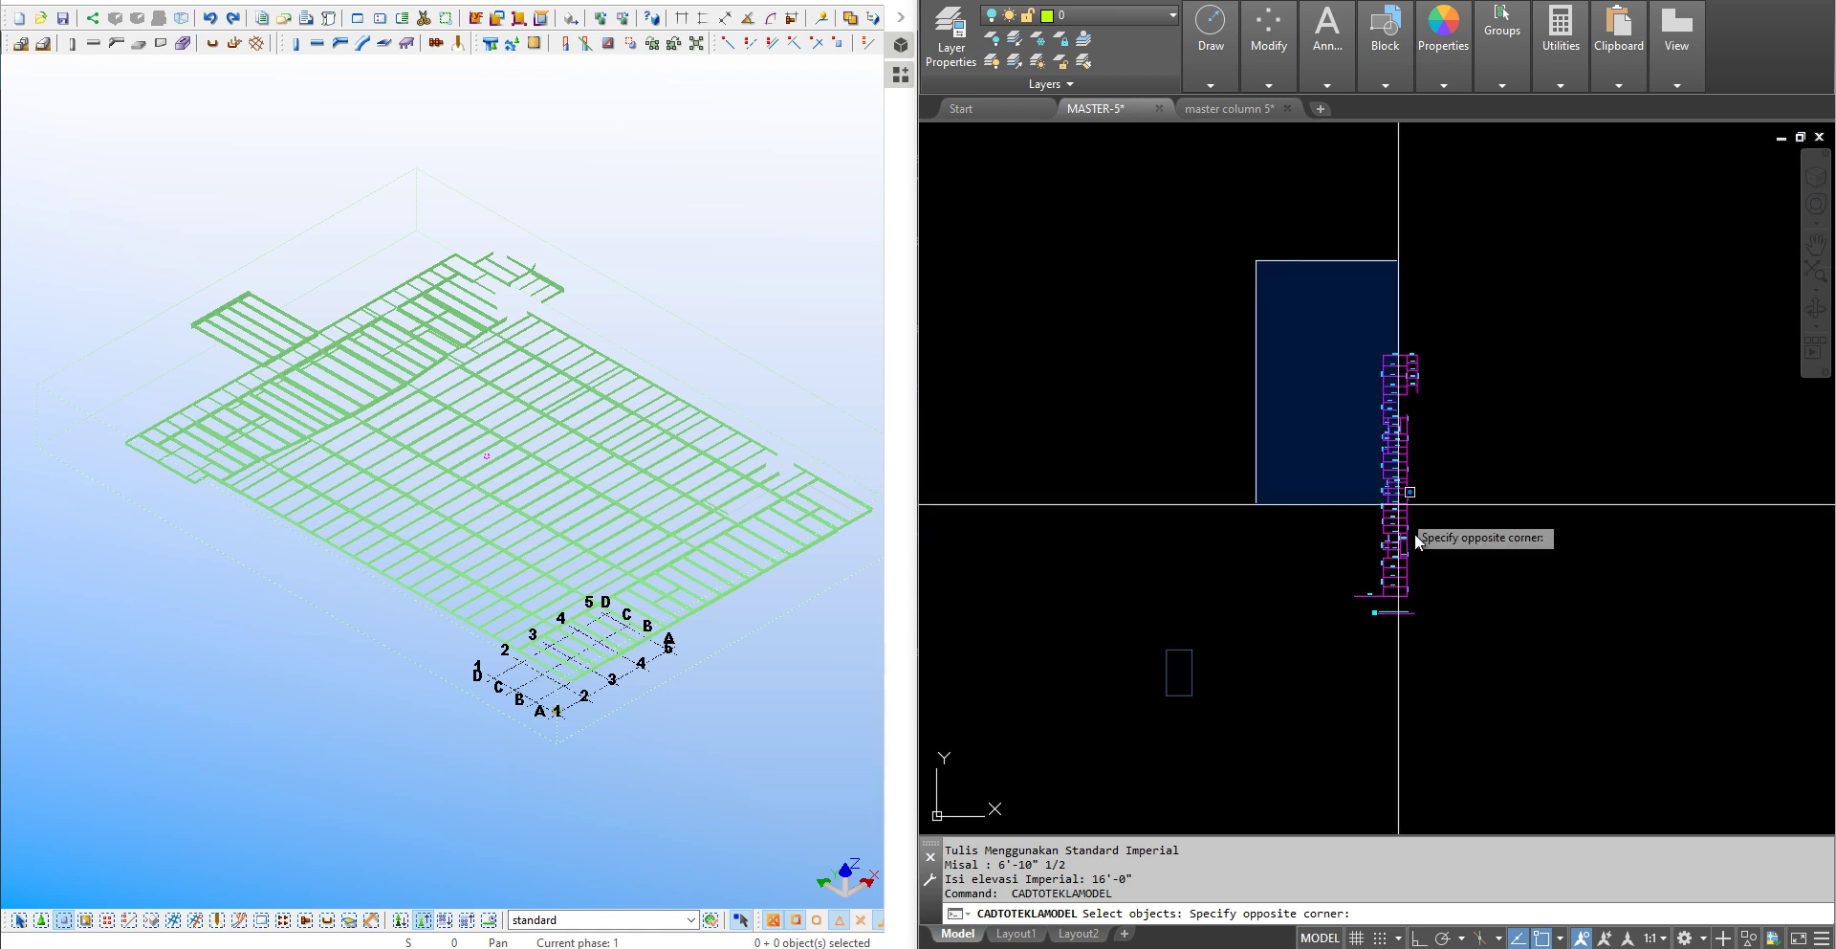
pyautogui.click(1465, 603)
pyautogui.press('Return')
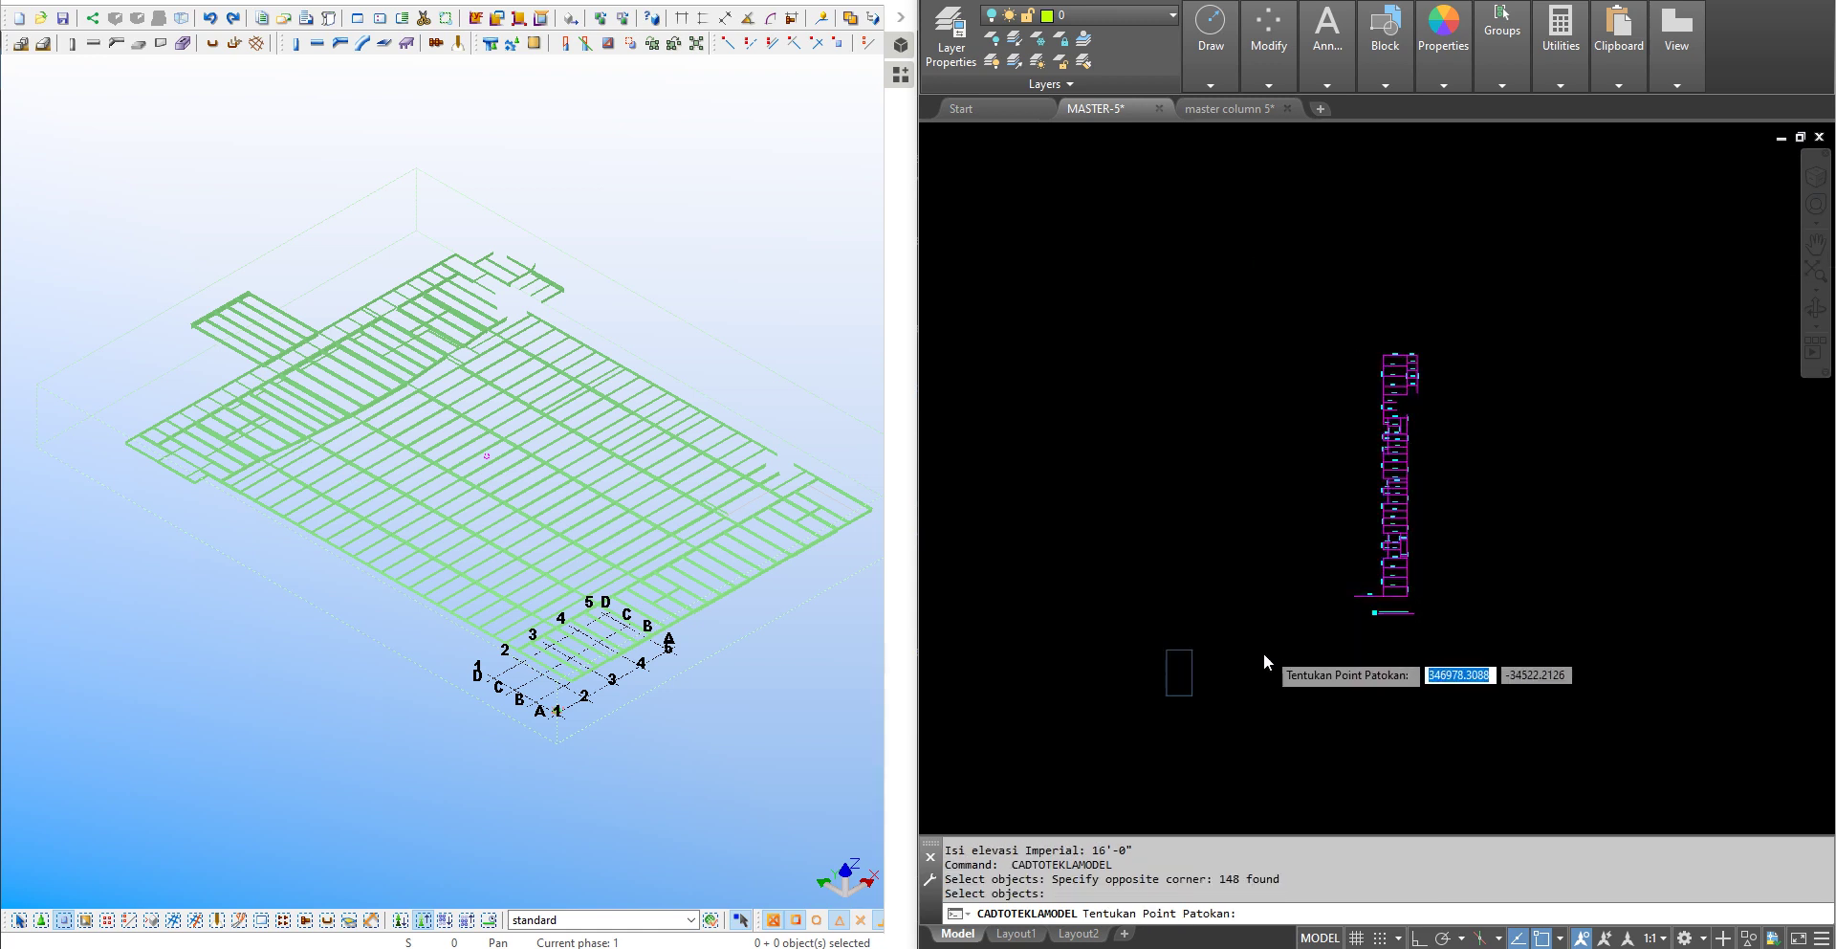
pyautogui.scroll(2, 1264, 653)
pyautogui.click(1076, 650)
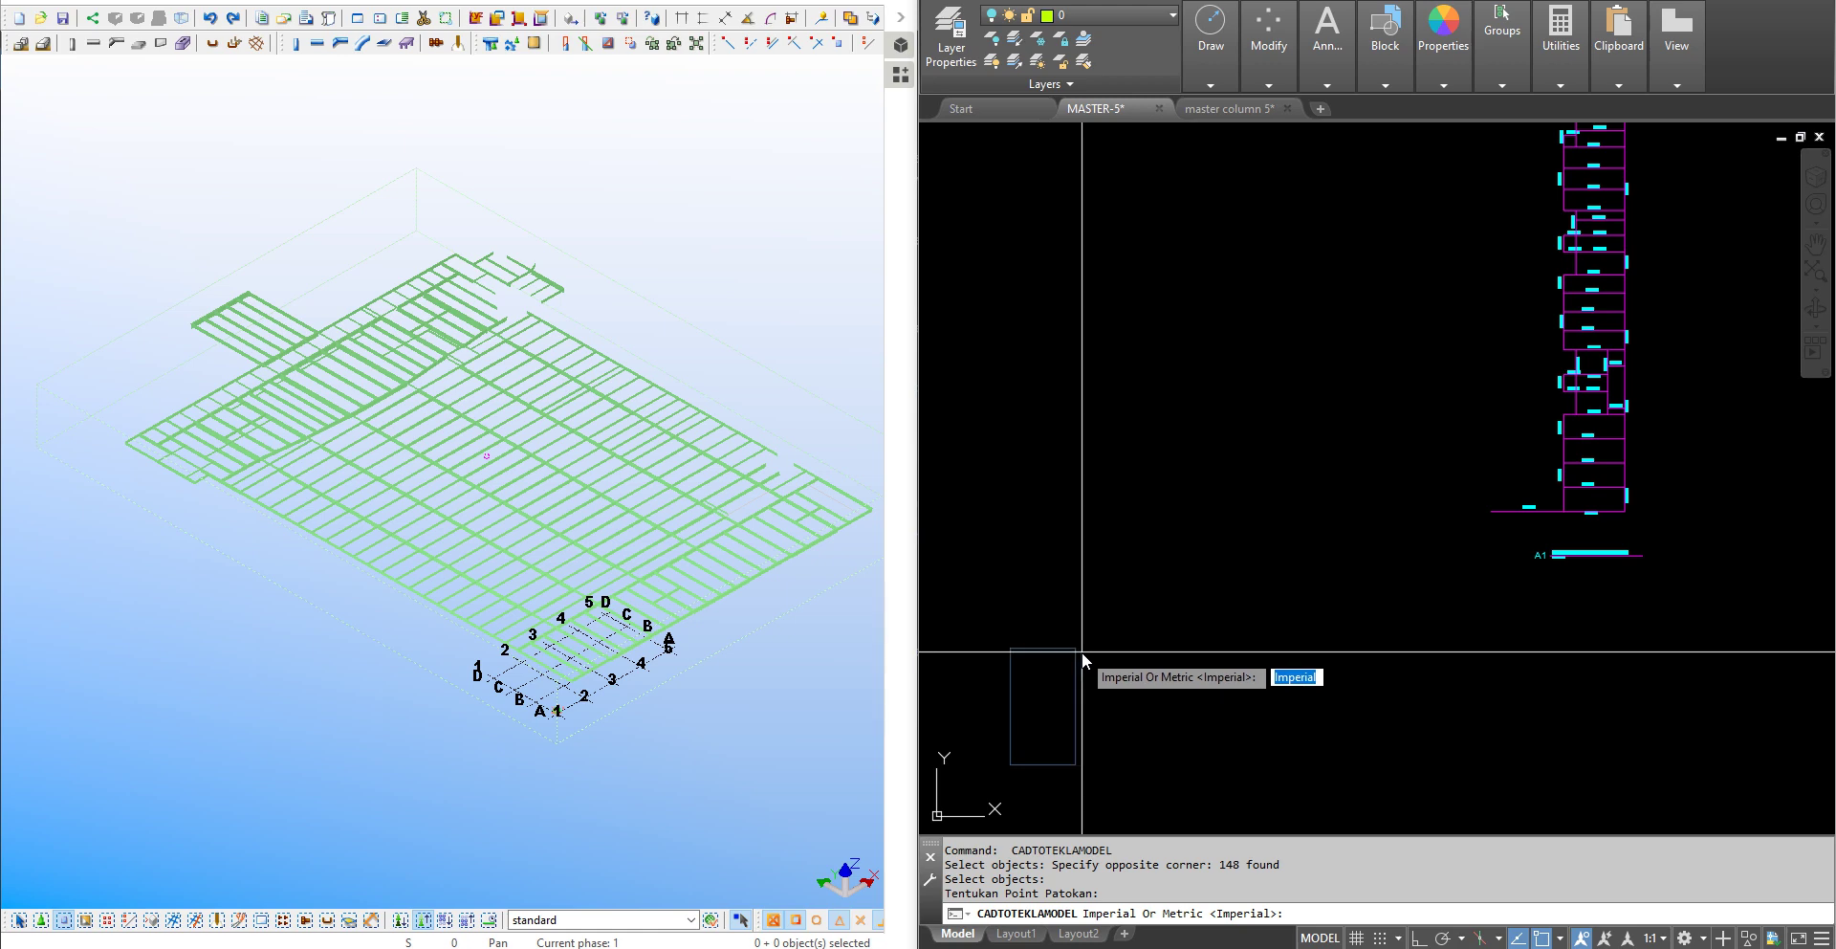
# Accept Imperial units and build the mezzanine beams at elevation 34'-4".
pyautogui.press('Return')
pyautogui.scroll(5, 1543, 592)
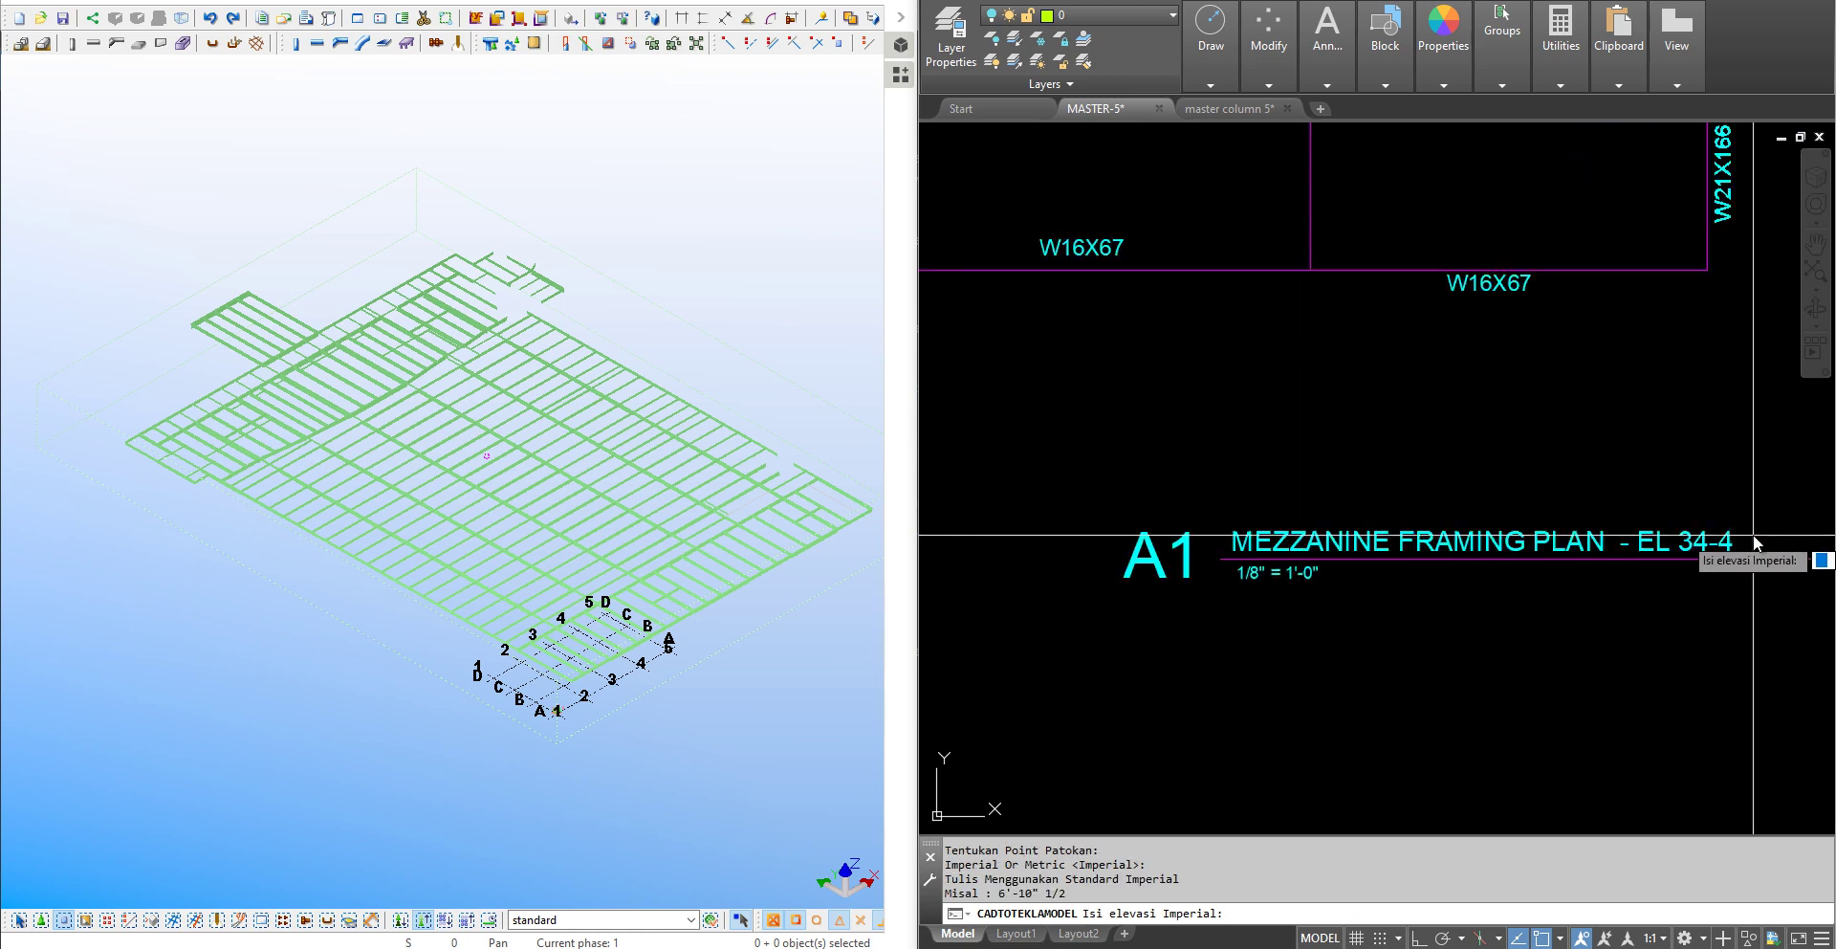
pyautogui.scroll(2, 1651, 480)
pyautogui.write('34')
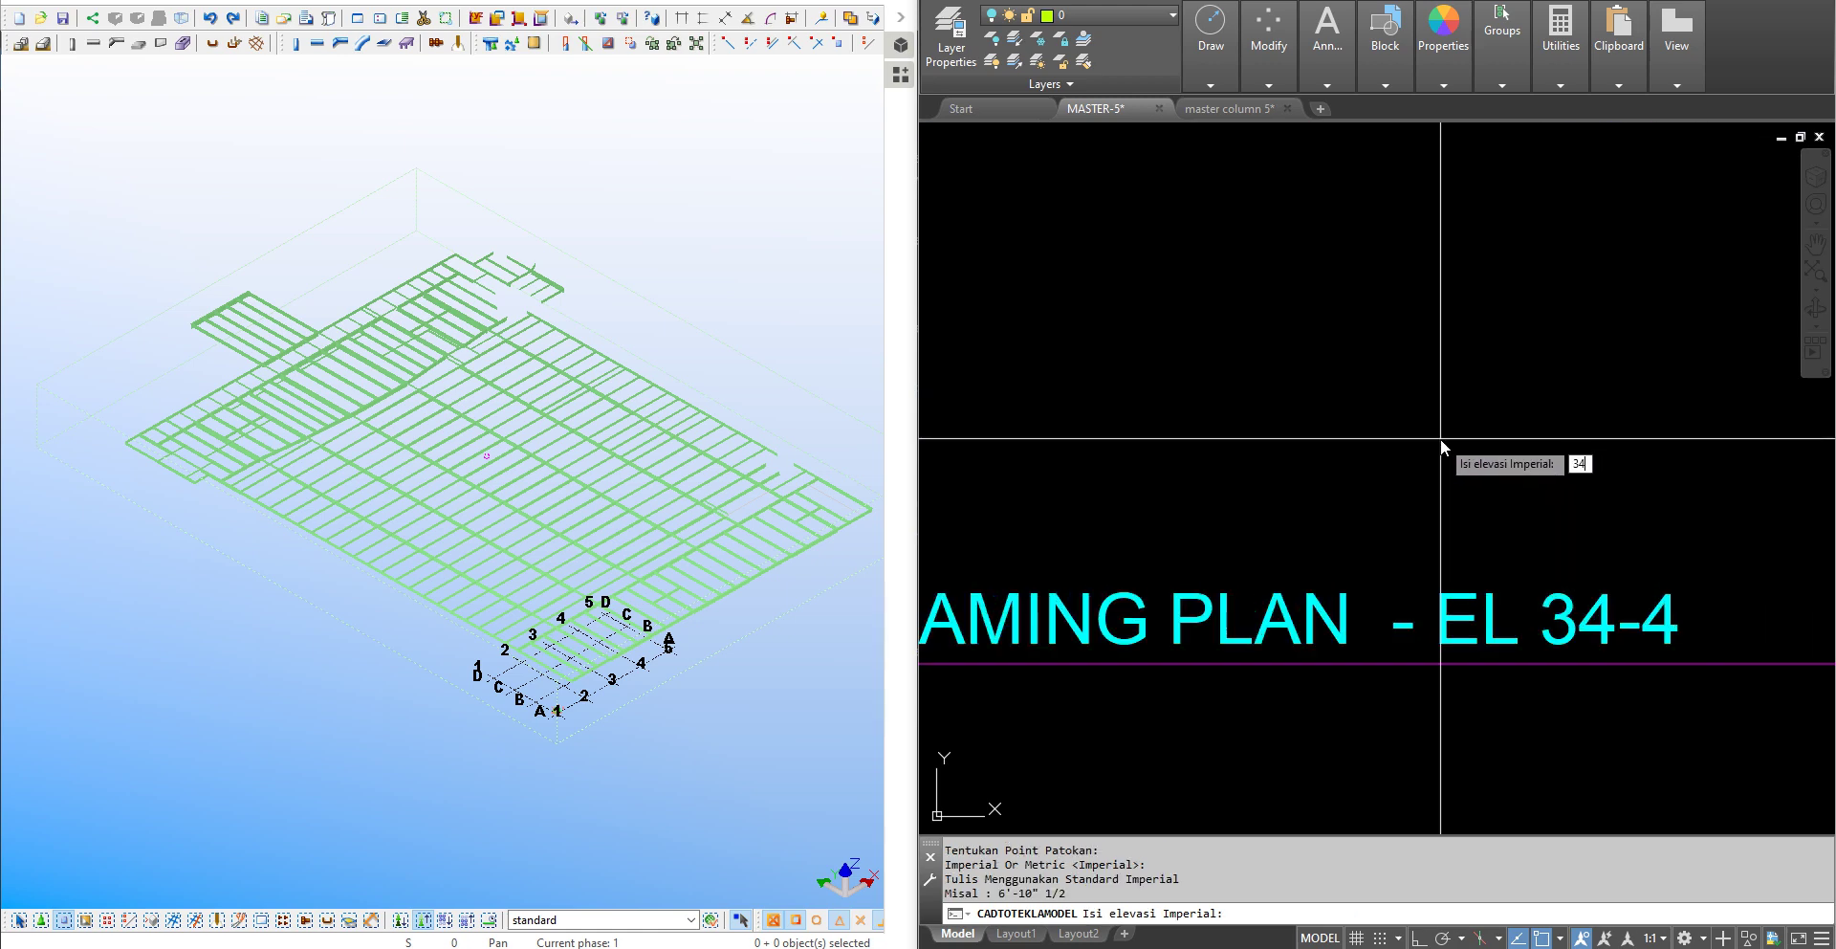
pyautogui.write("'-0")
pyautogui.press('BackSpace')
pyautogui.write('4"')
pyautogui.press('Return')
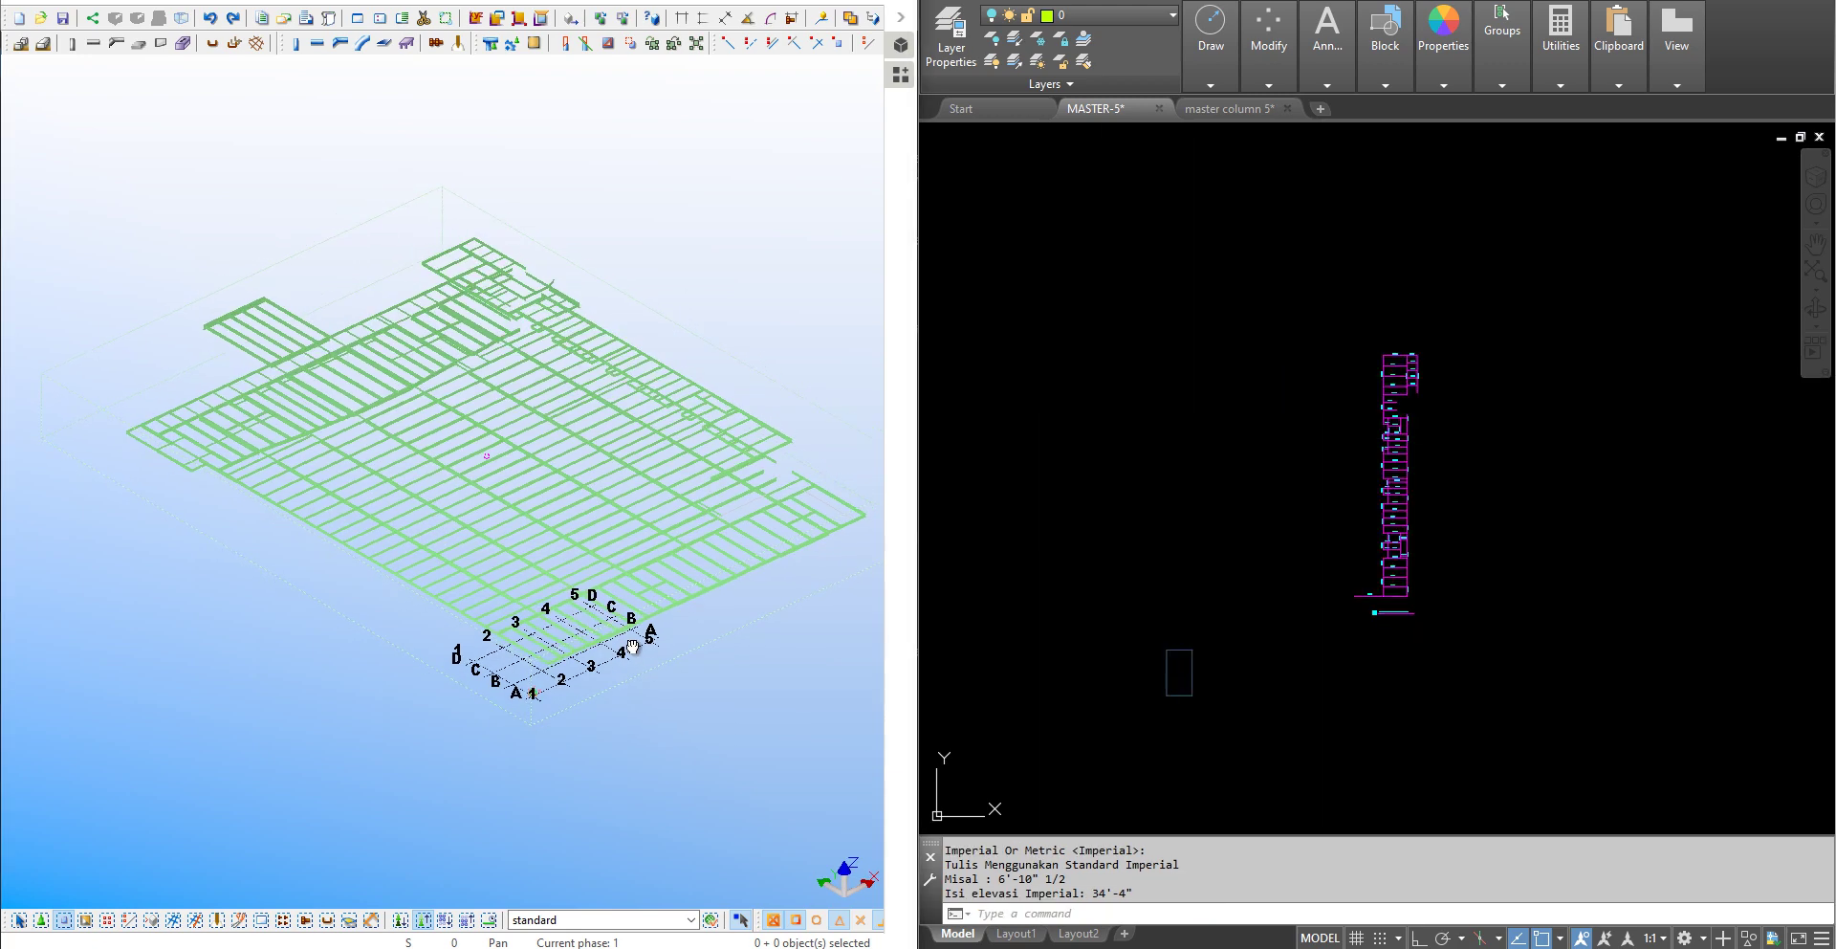
pyautogui.moveTo(633, 646)
pyautogui.keyDown('ctrl'); pyautogui.mouseDown(button='middle')
pyautogui.moveTo(644, 545)
pyautogui.moveTo(627, 594)
pyautogui.moveTo(525, 561)
pyautogui.moveTo(586, 587)
pyautogui.mouseUp(button='middle'); pyautogui.keyUp('ctrl')
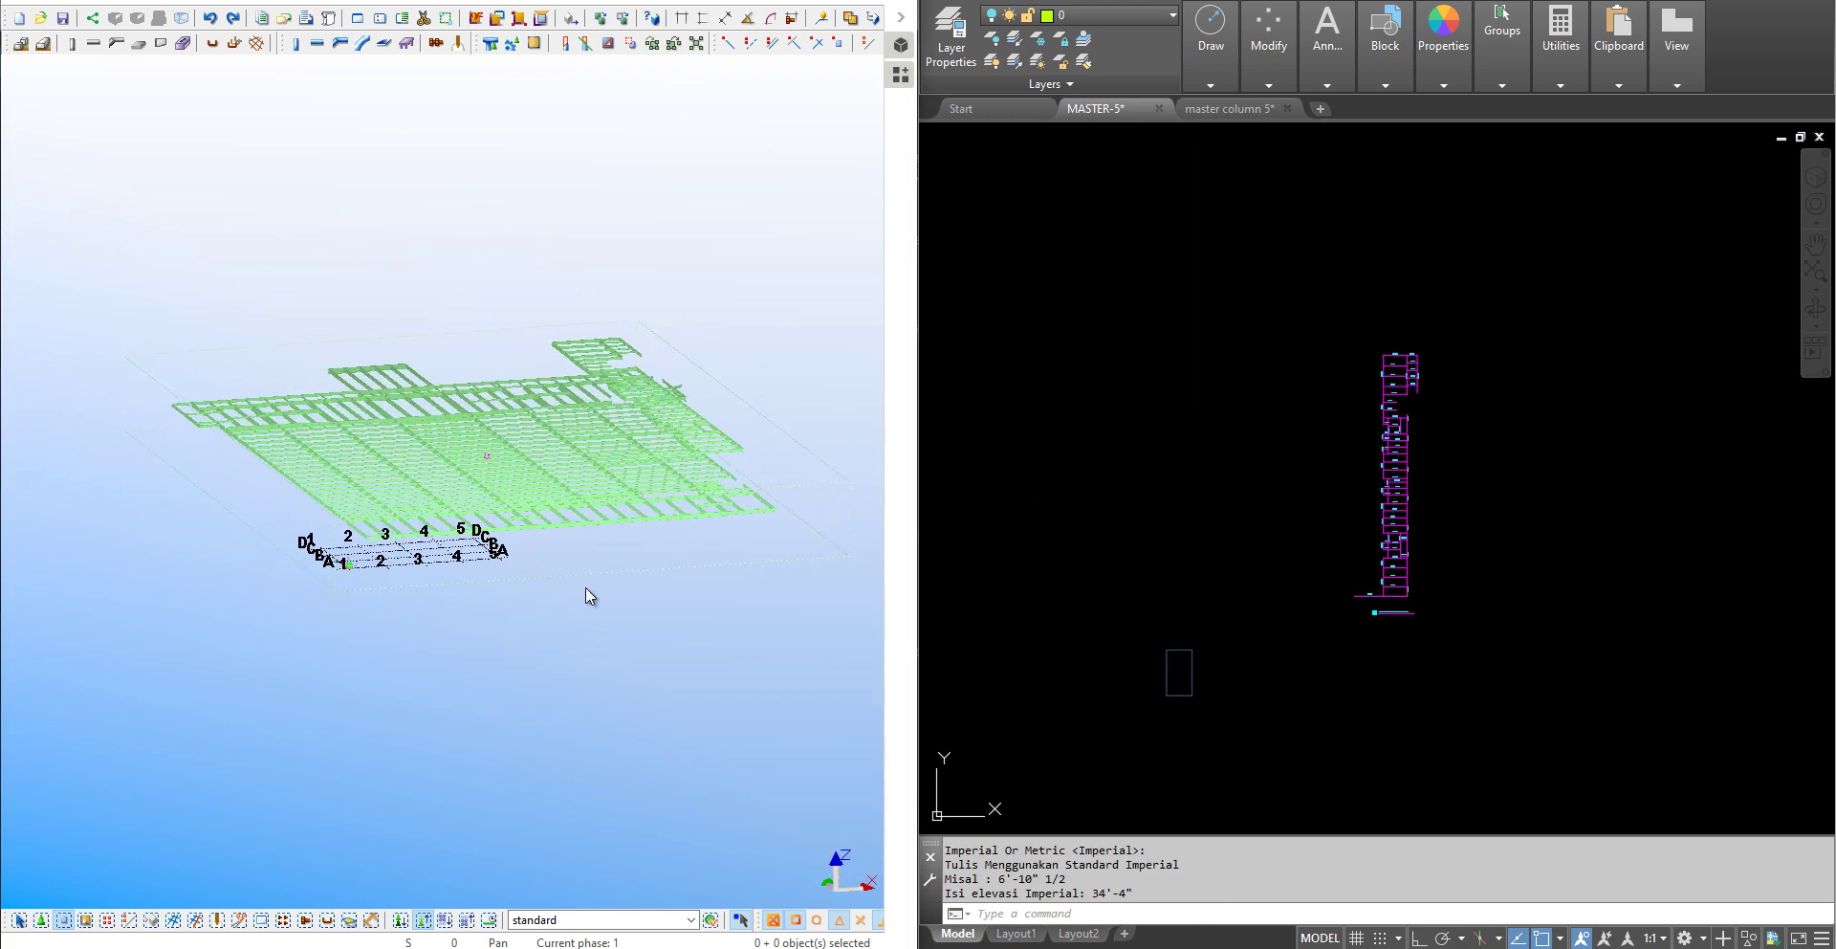
pyautogui.scroll(5, 1135, 574)
pyautogui.scroll(2, 1599, 578)
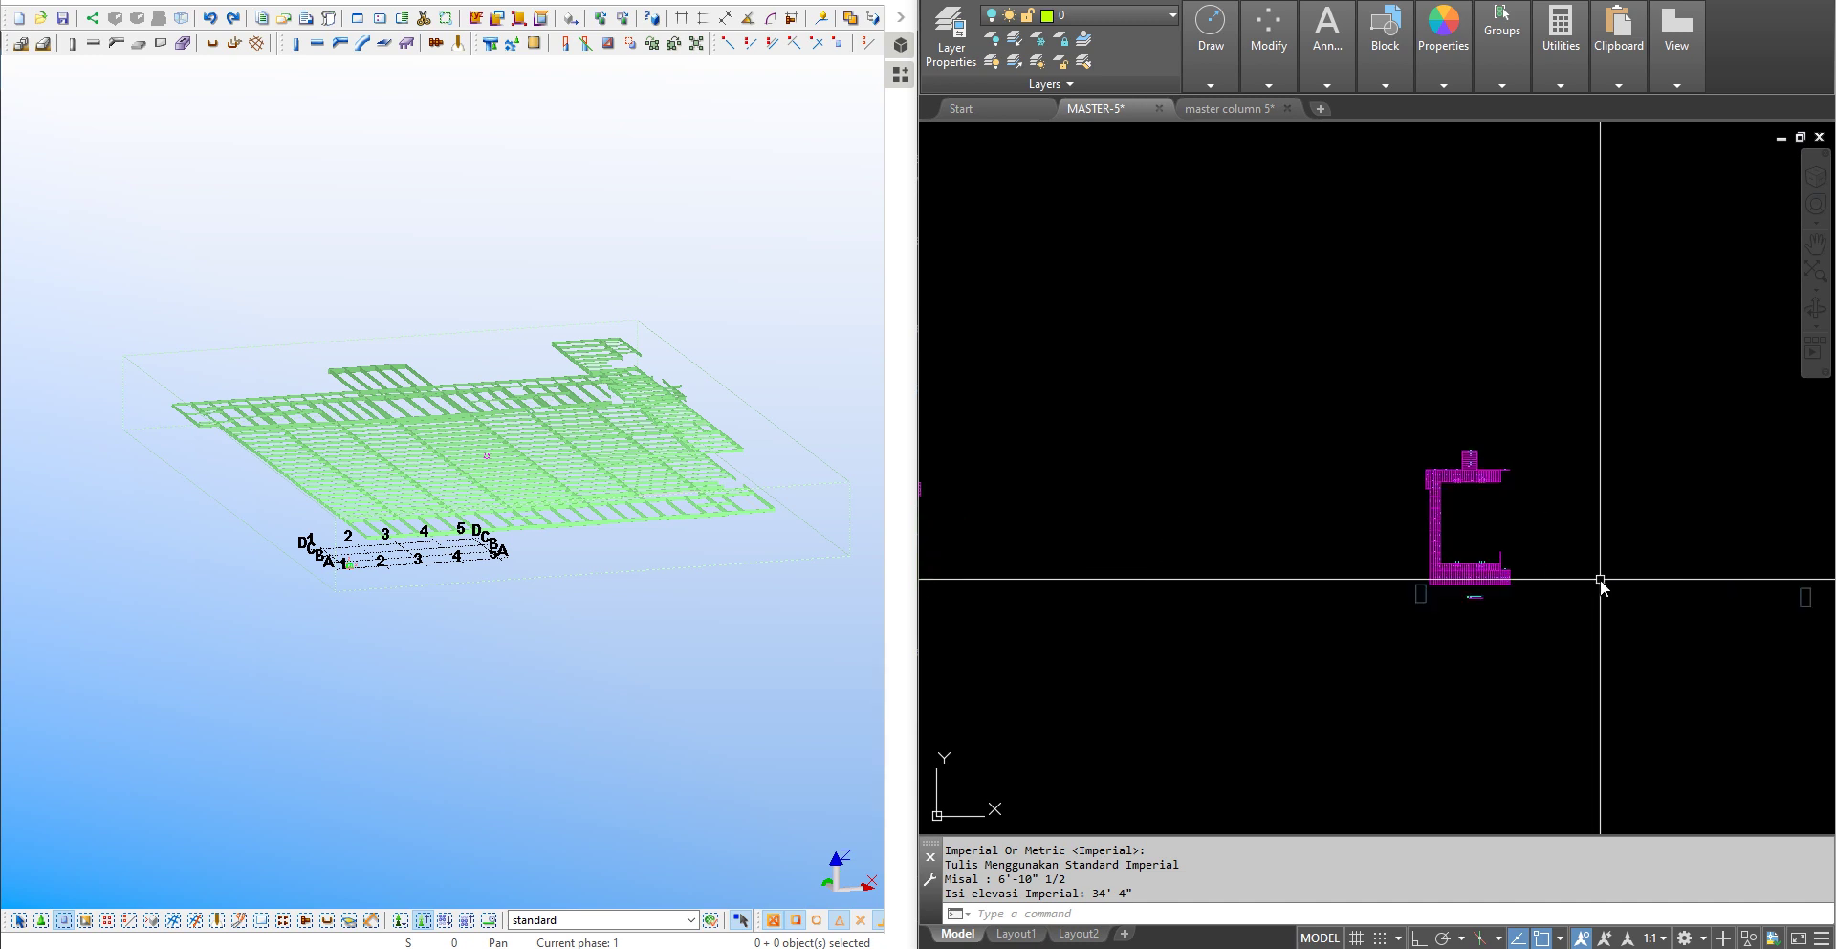
pyautogui.scroll(5, 1535, 553)
# Rerun the conversion and window-select the C-shaped low roof framing plan.
pyautogui.press('Return')
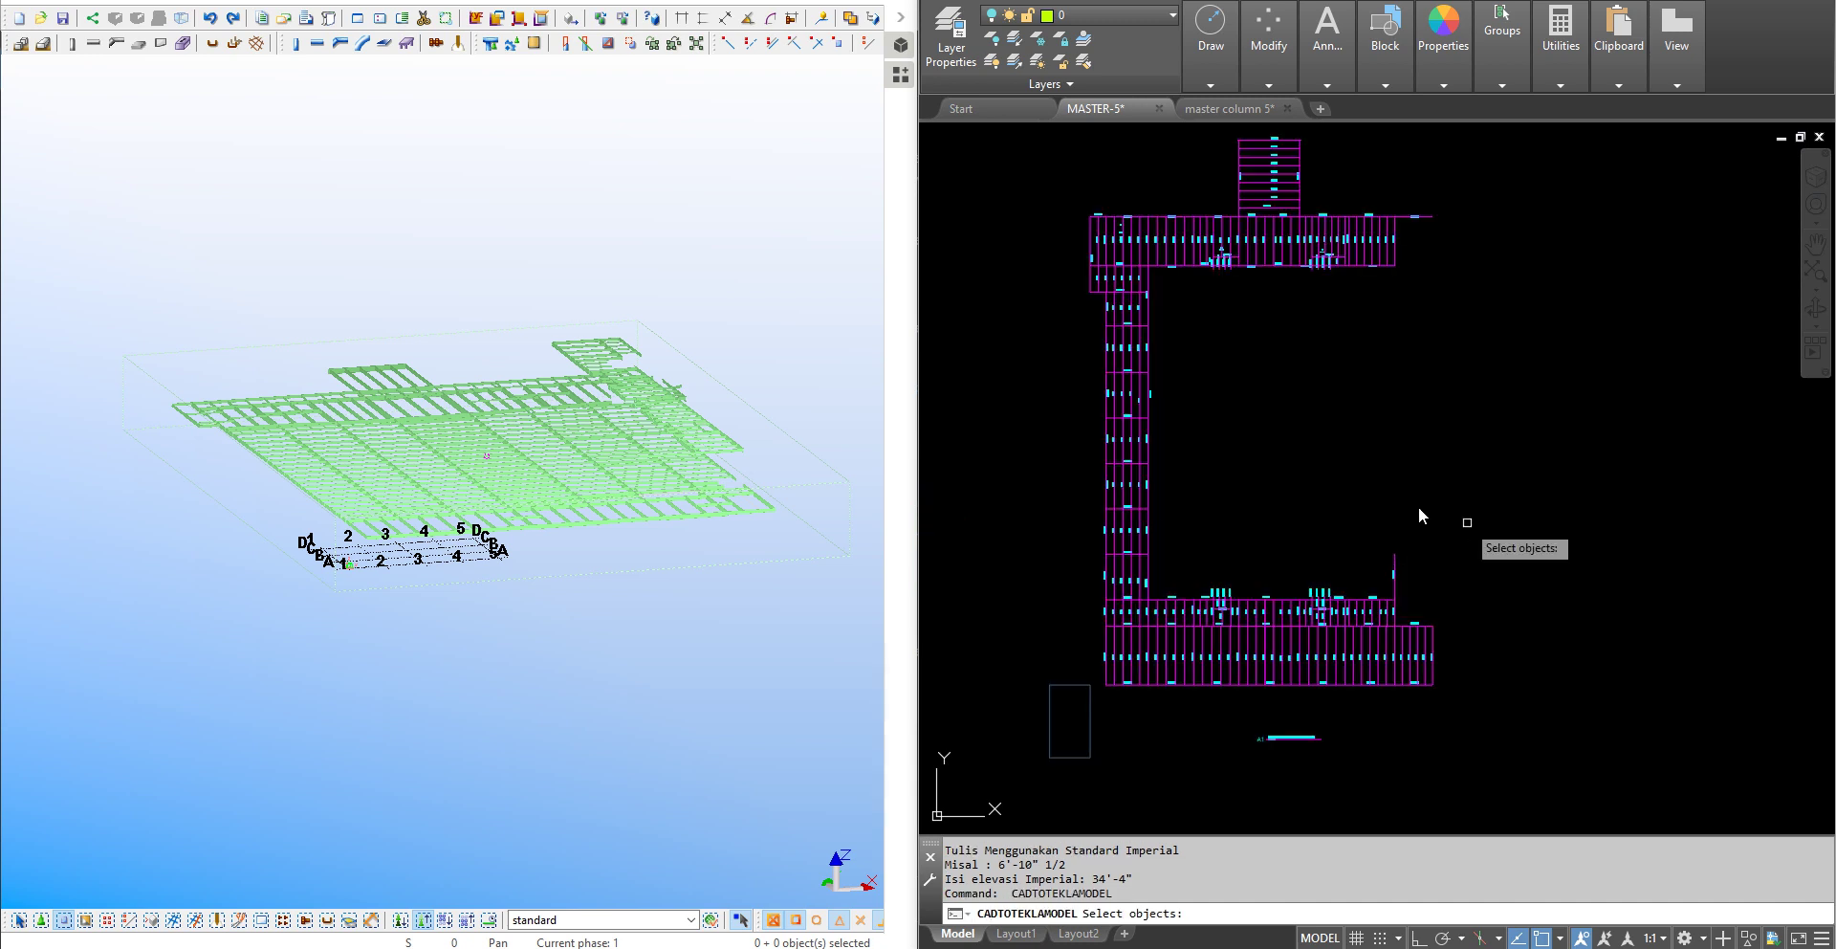
pyautogui.scroll(-1, 1419, 516)
pyautogui.scroll(-2, 1434, 601)
pyautogui.click(1099, 219)
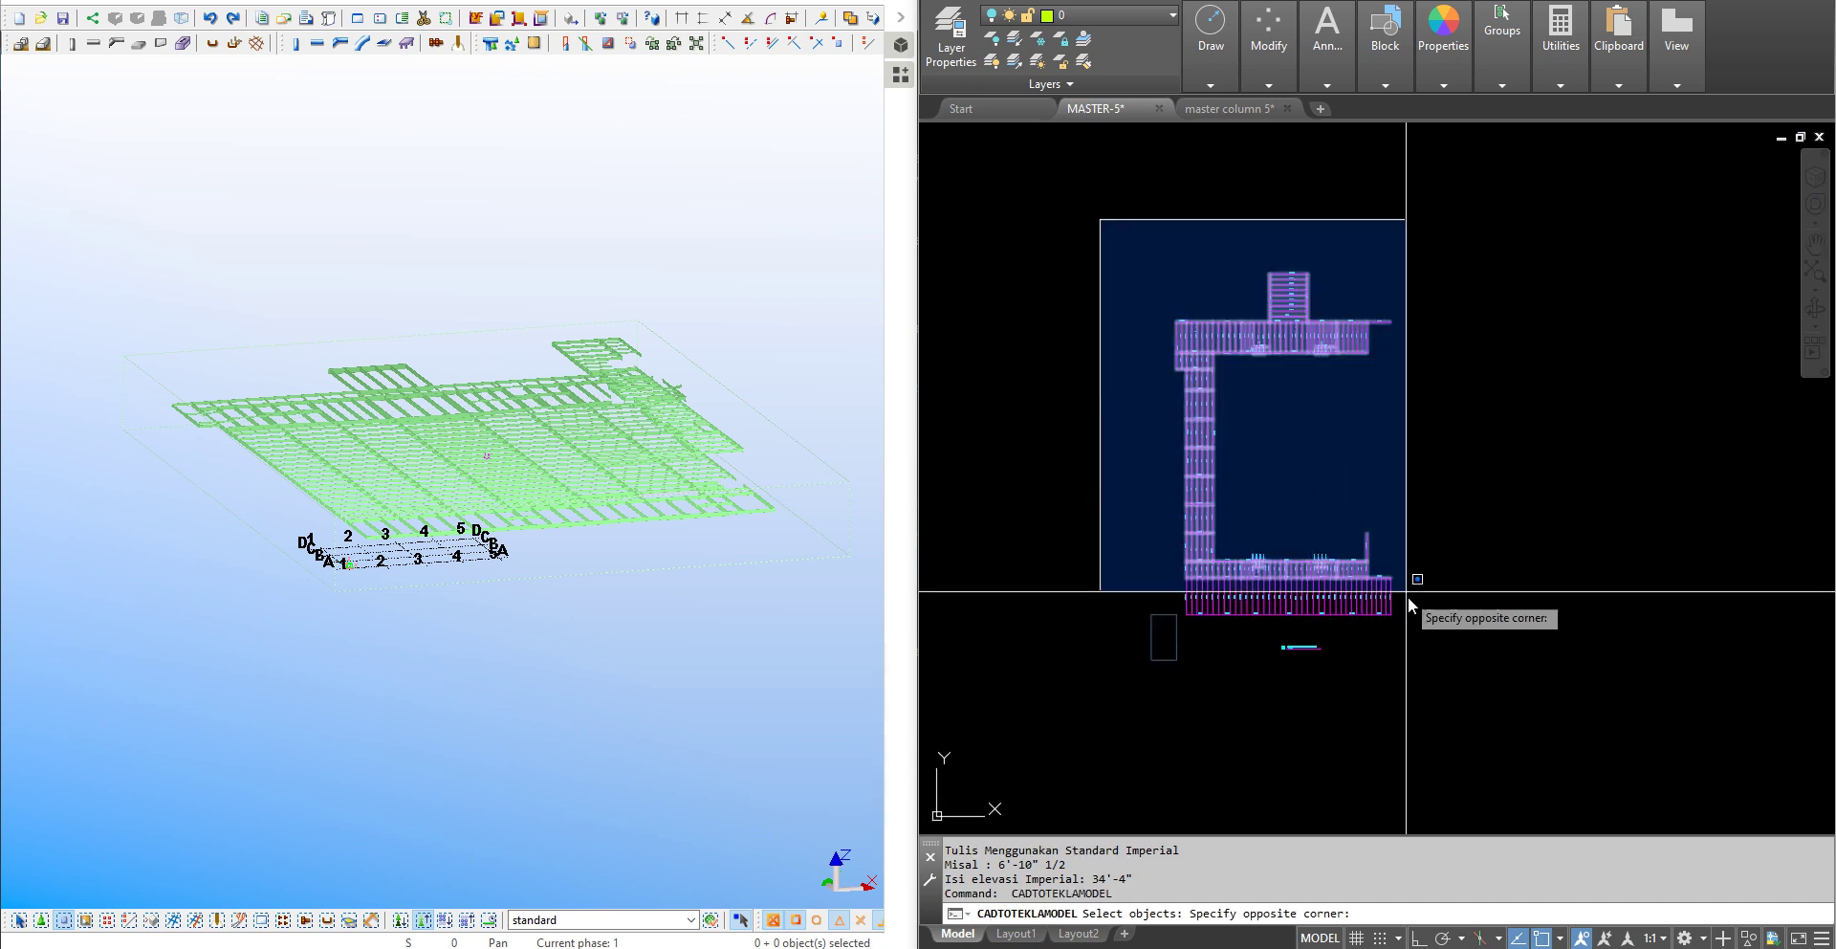
pyautogui.click(1431, 625)
pyautogui.press('Return')
pyautogui.scroll(5, 1254, 608)
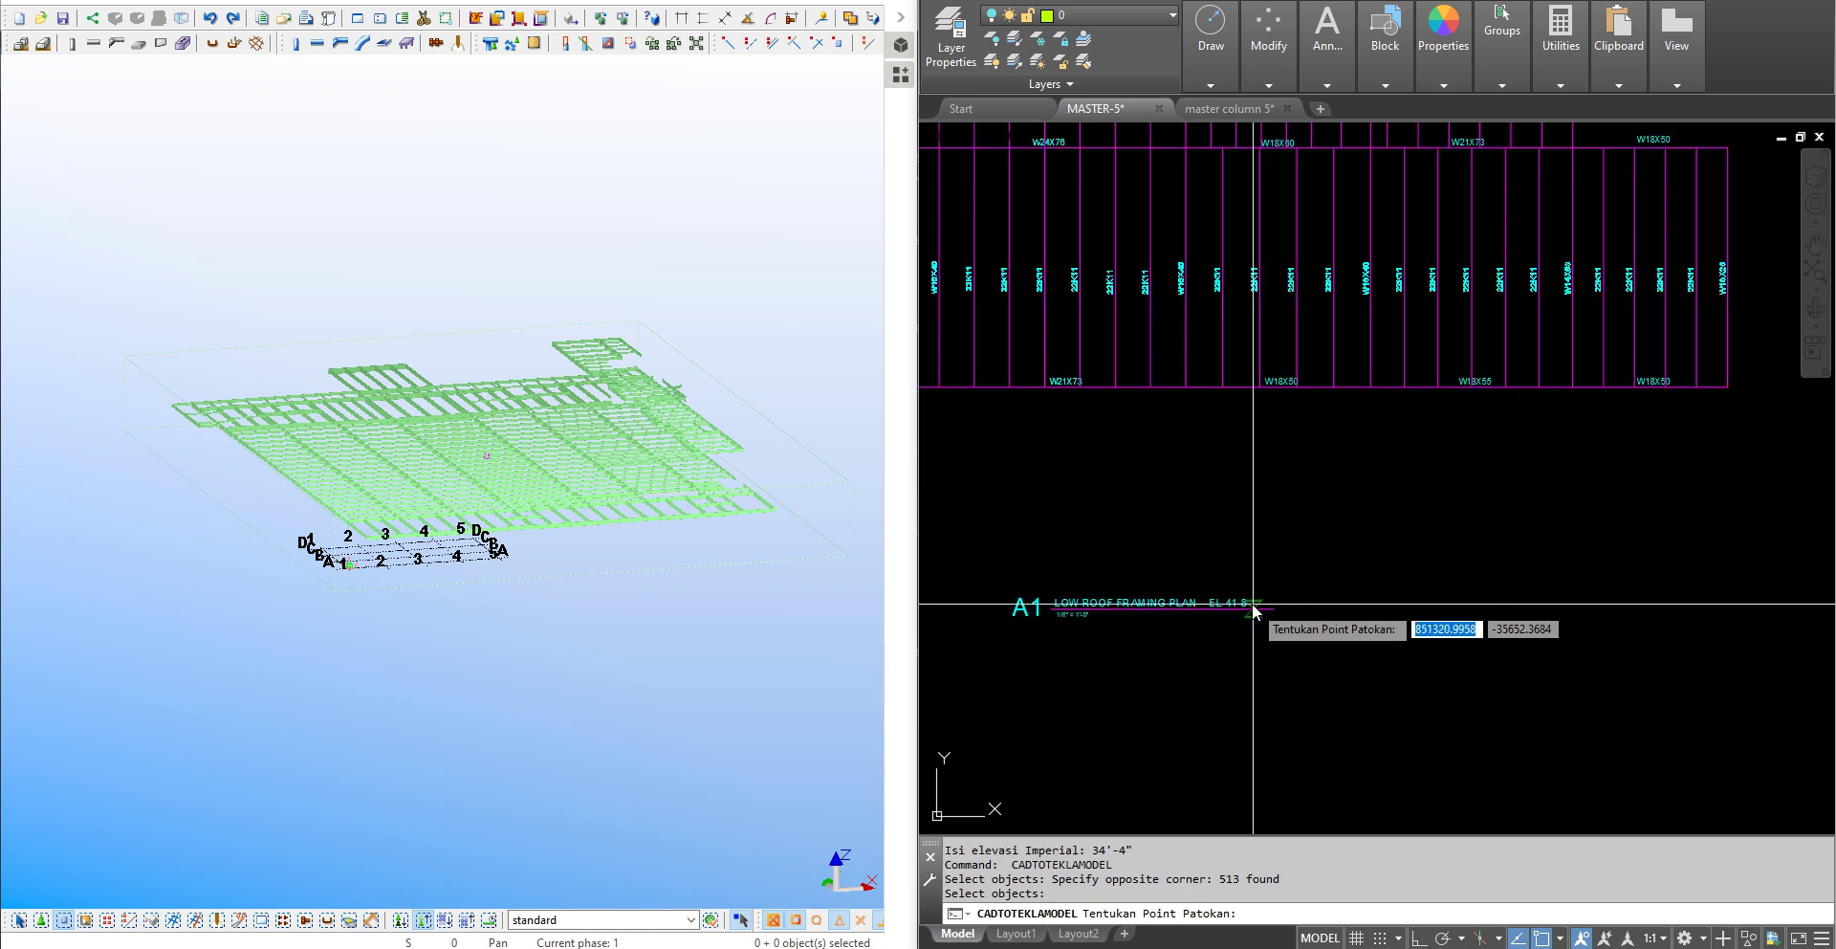
pyautogui.scroll(5, 1254, 608)
pyautogui.scroll(2, 1334, 578)
# Mistakenly enter 41'-8" at the base-point prompt, then cancel and restart the conversion.
pyautogui.write('4')
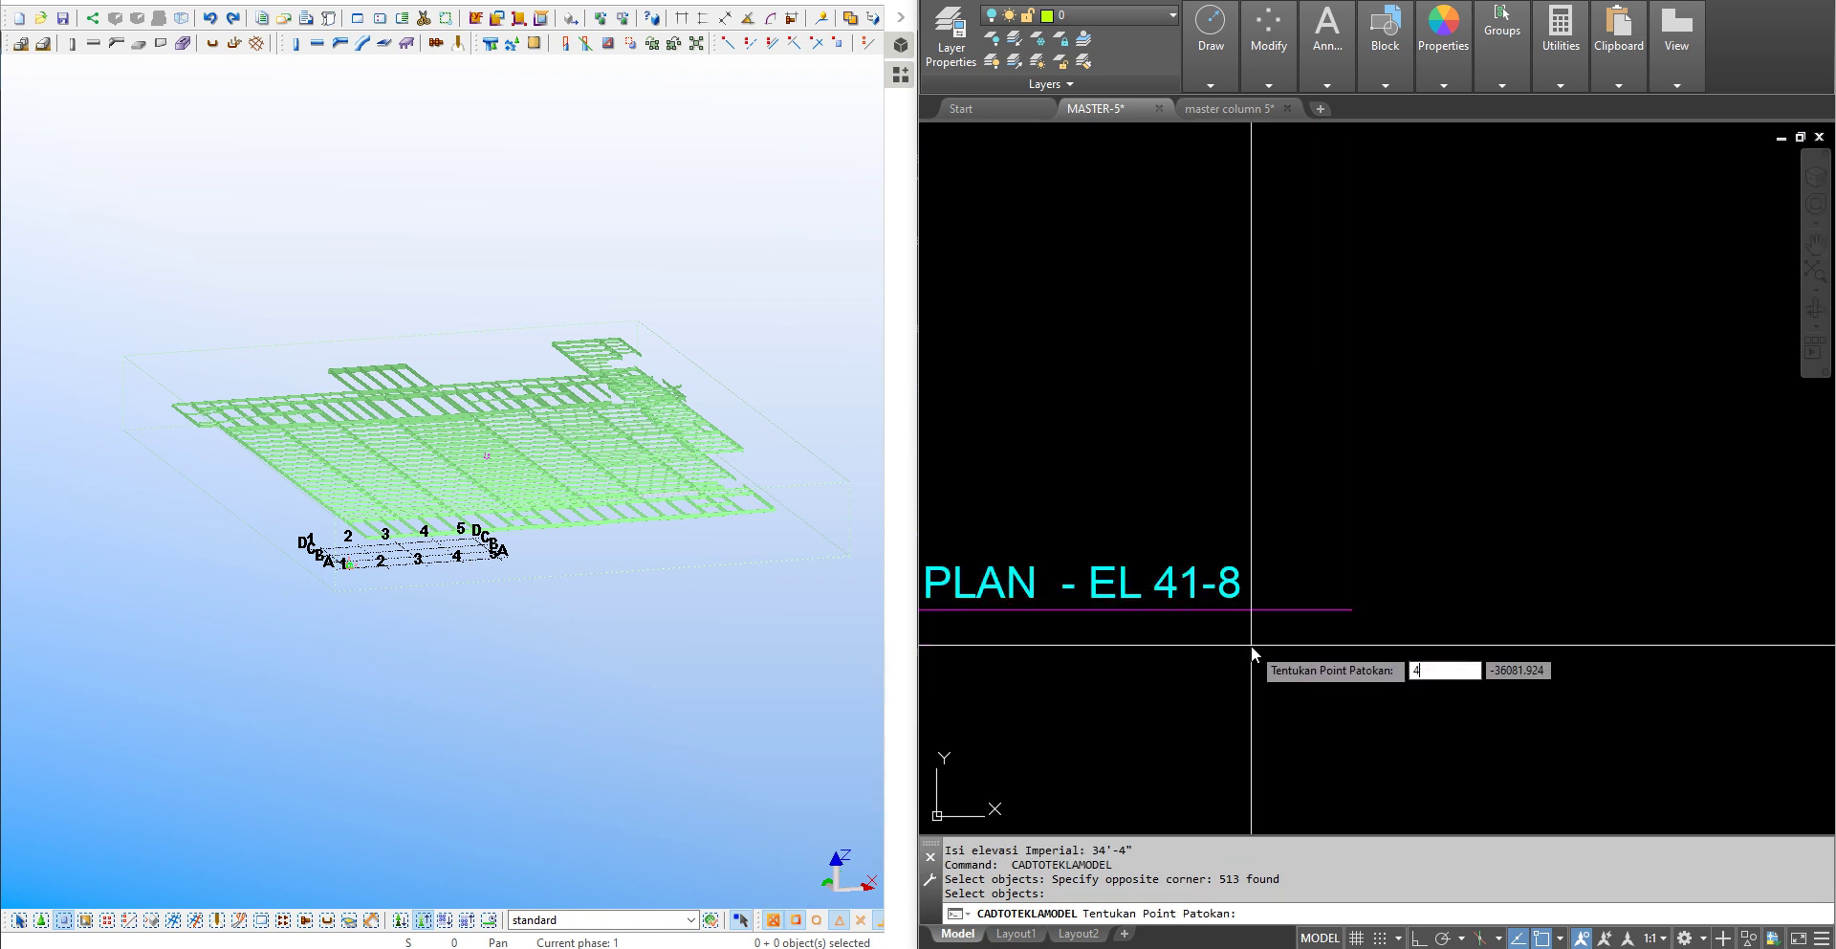
pyautogui.write("1'-")
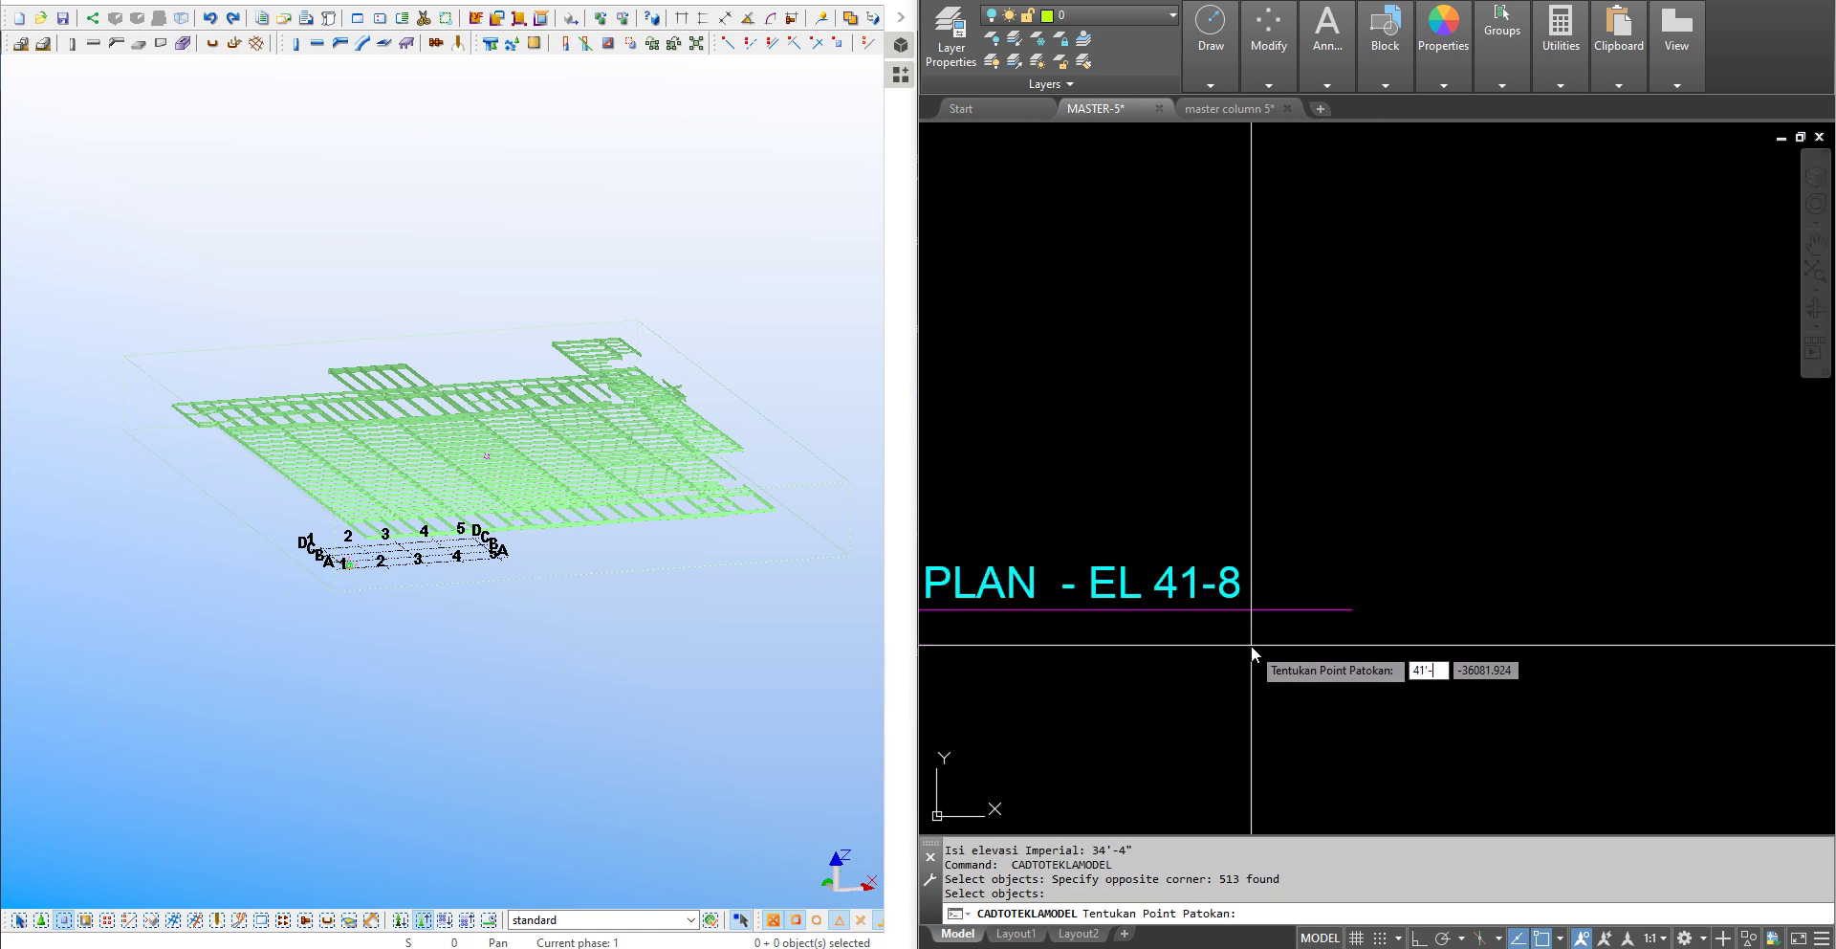
pyautogui.write('8"')
pyautogui.press('Return')
pyautogui.scroll(-3, 1533, 492)
pyautogui.scroll(-2, 1547, 497)
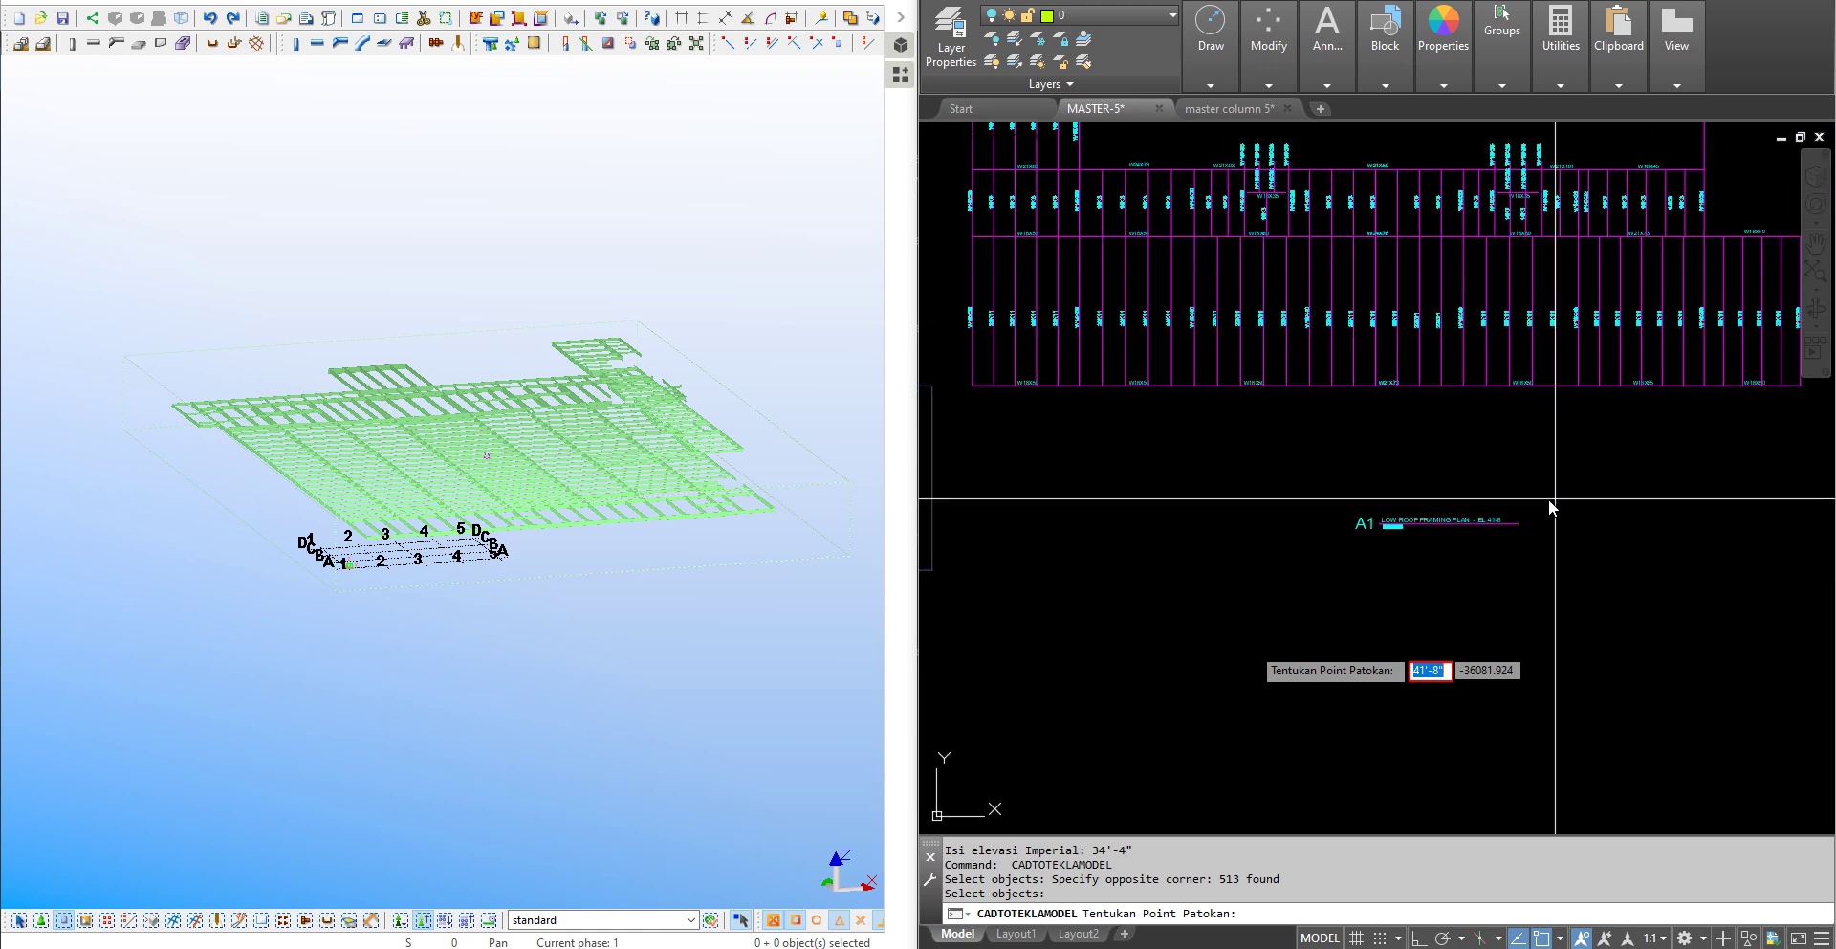
pyautogui.scroll(5, 1002, 450)
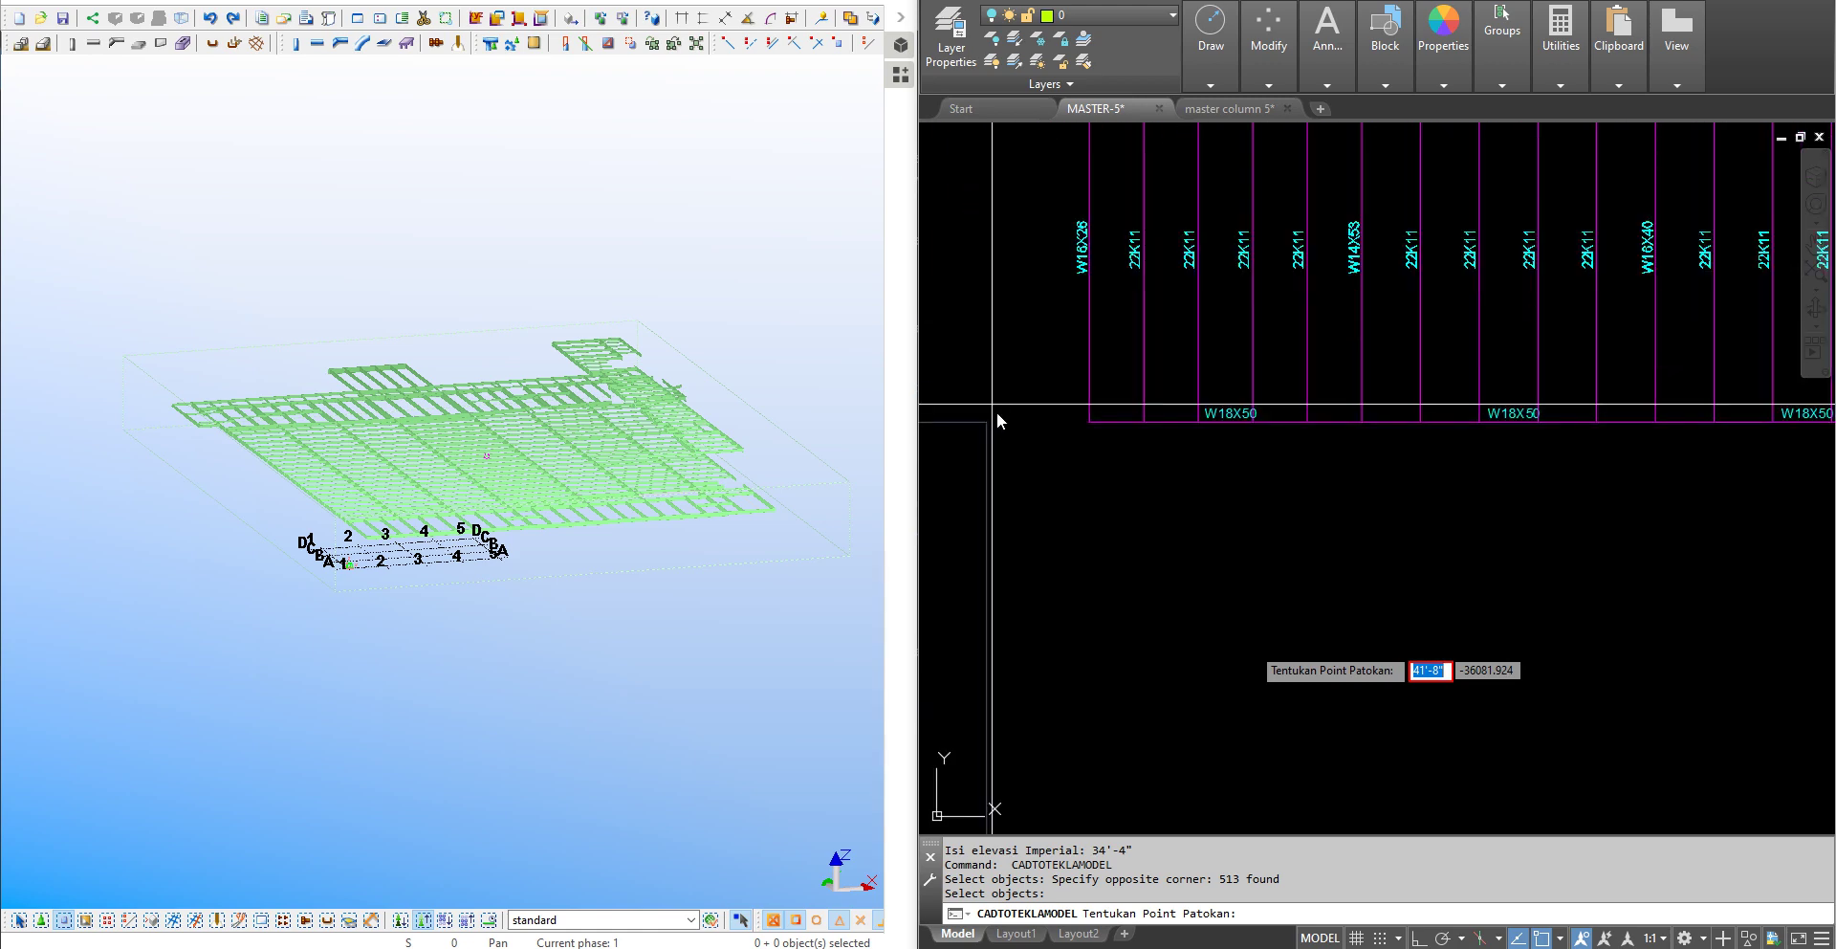
pyautogui.scroll(-5, 997, 411)
pyautogui.press('Escape')
pyautogui.press('Return')
# Complete the window selection of the low roof plan and pick the base point below it.
pyautogui.scroll(-2, 1039, 240)
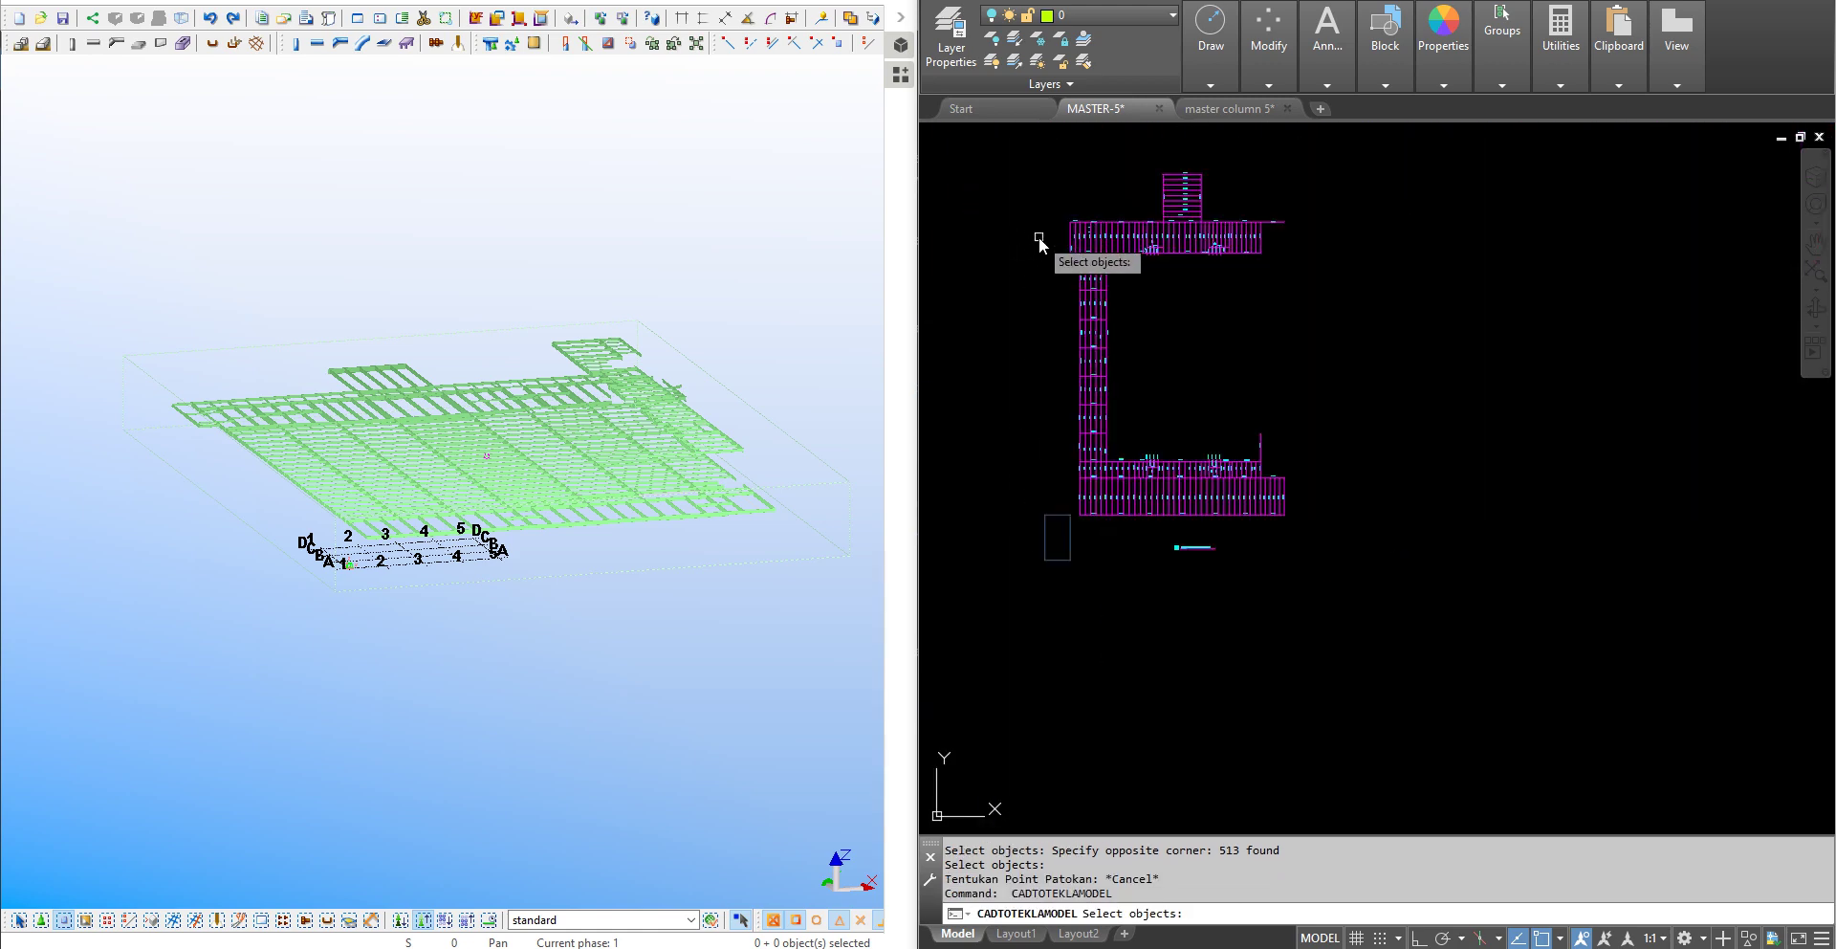
pyautogui.click(1304, 509)
pyautogui.press('Return')
pyautogui.scroll(3, 1033, 542)
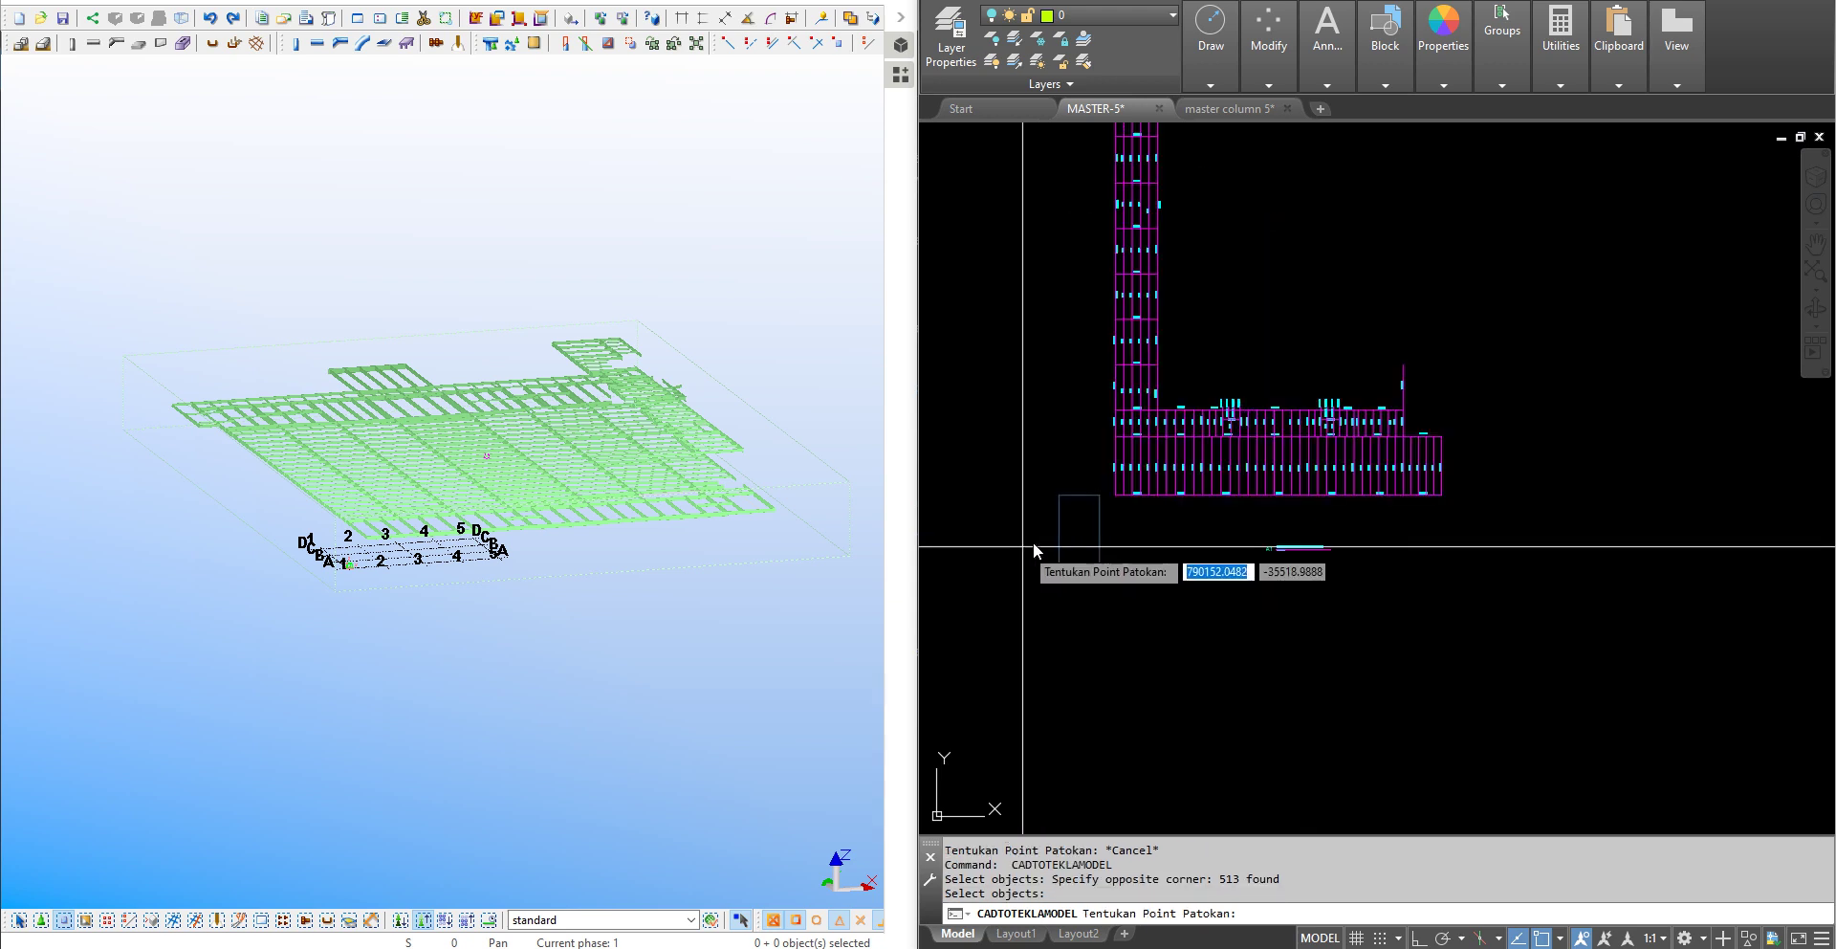
pyautogui.scroll(2, 1166, 419)
pyautogui.click(1203, 422)
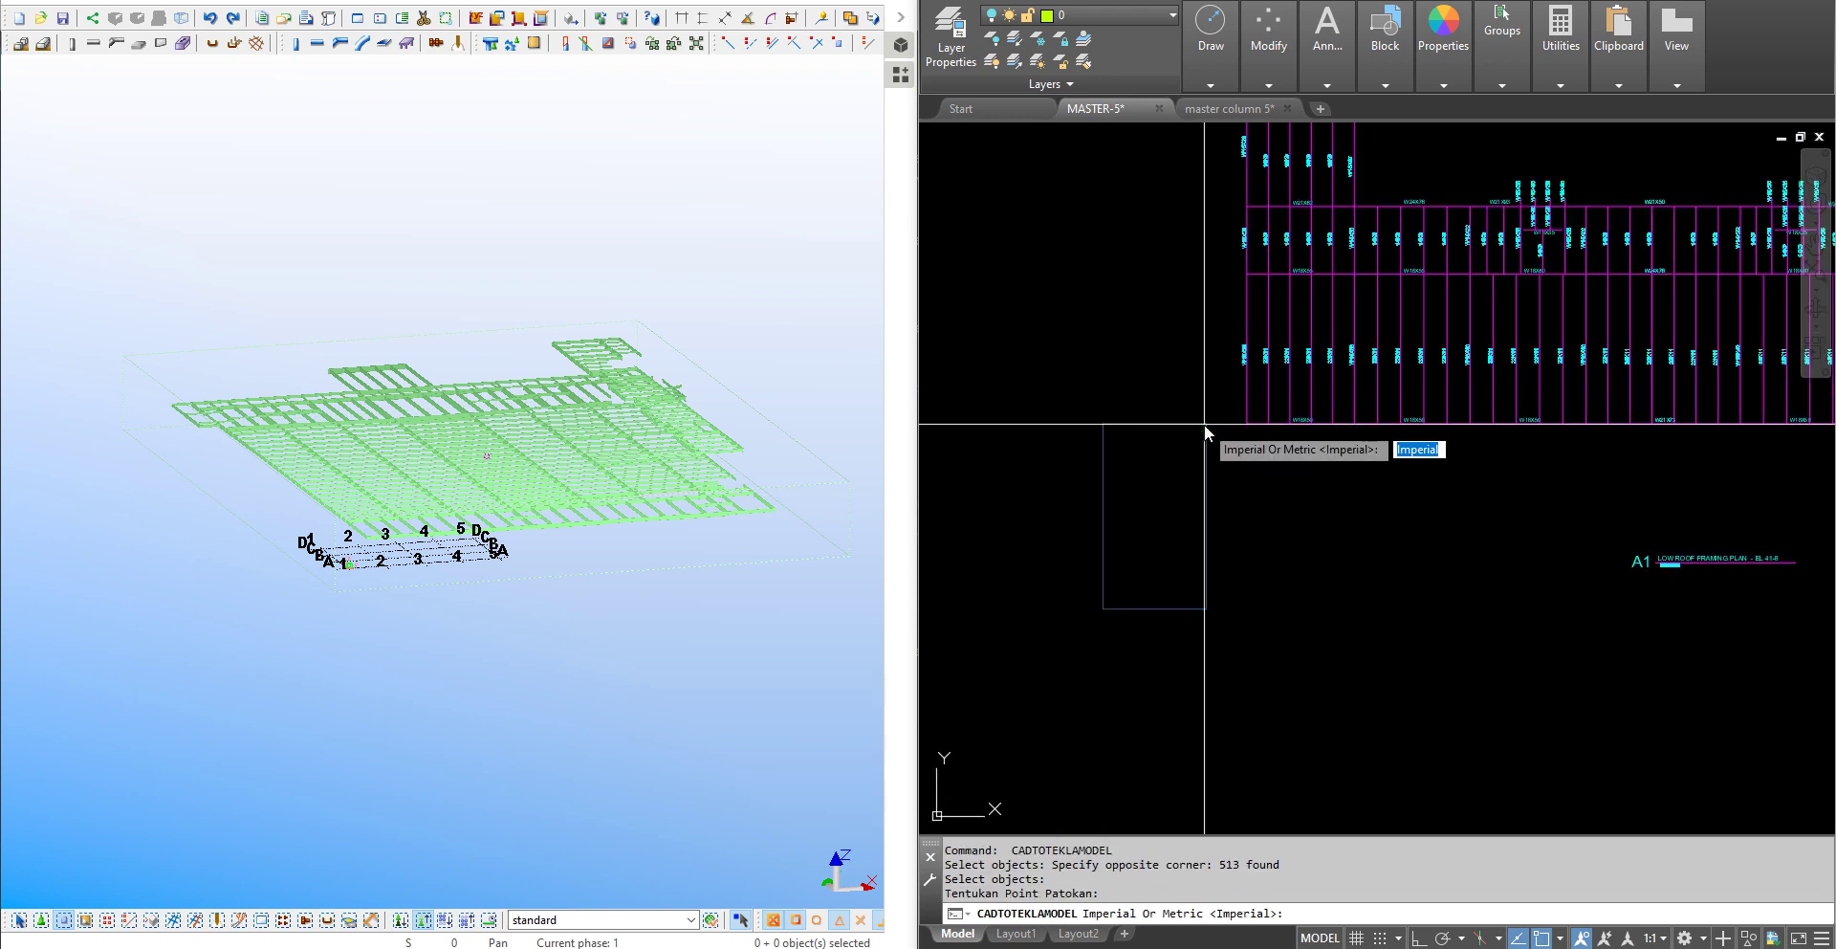
# Accept Imperial units and build the low roof beams at elevation 41'-8".
pyautogui.press('Return')
pyautogui.scroll(2, 1337, 524)
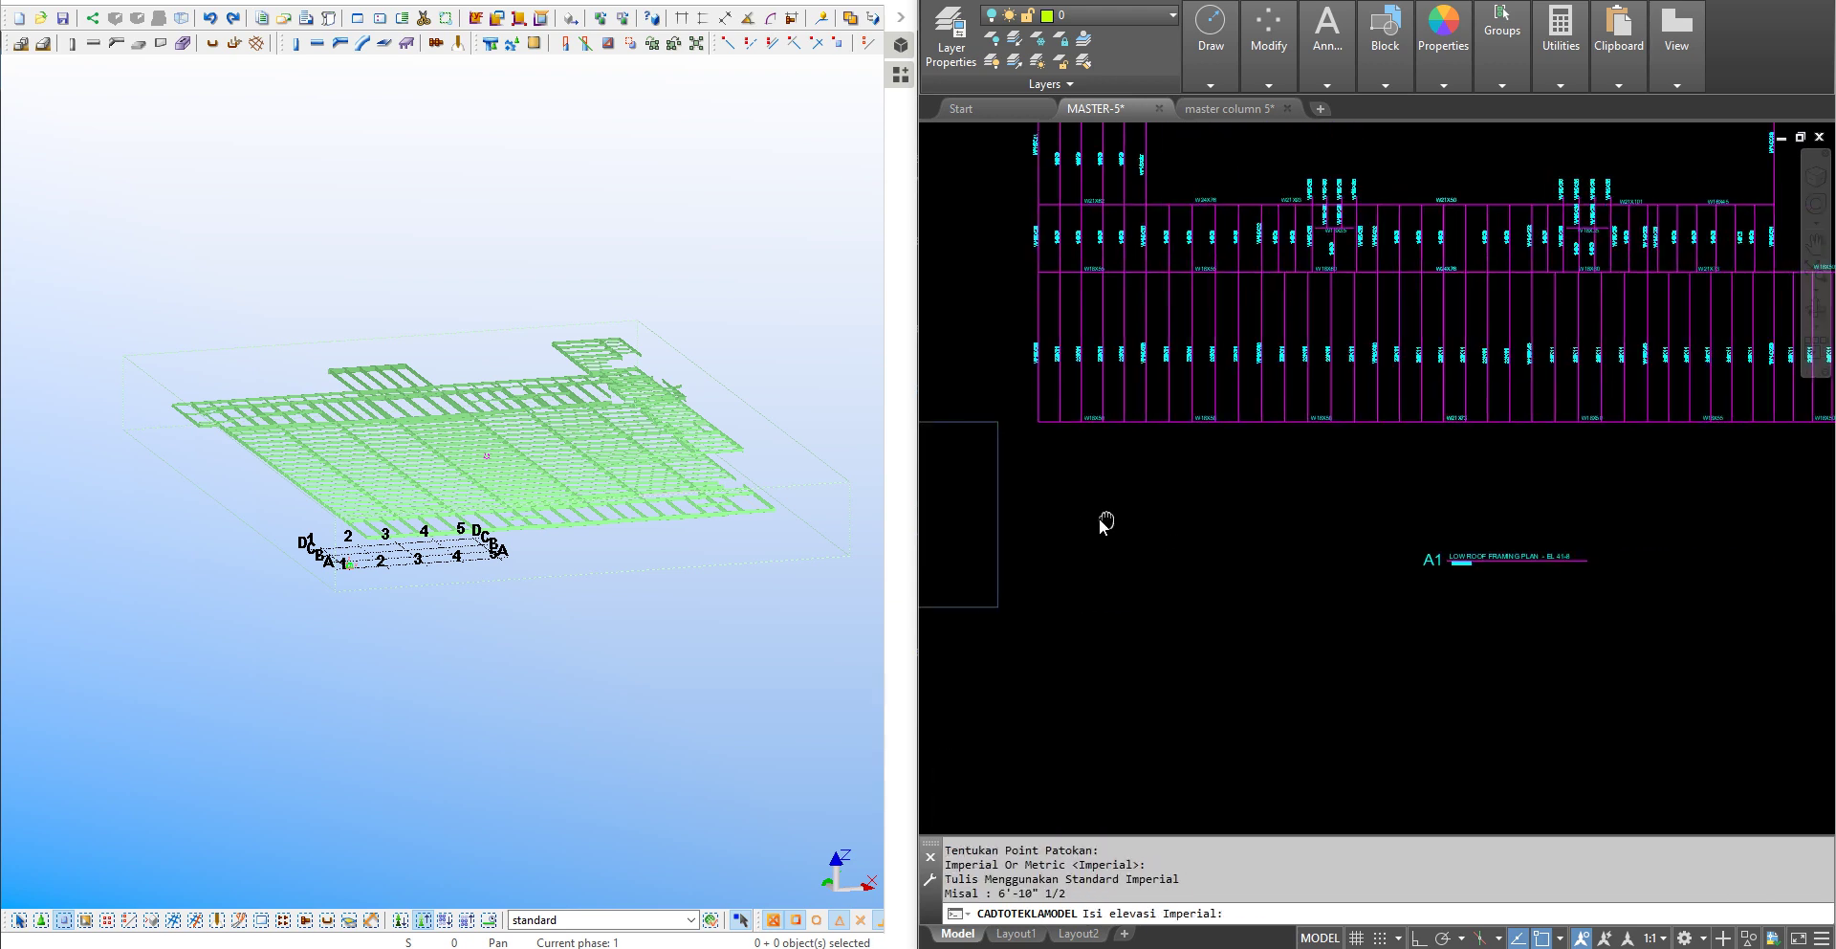
pyautogui.scroll(1, 1530, 536)
pyautogui.scroll(4, 1584, 540)
pyautogui.write('4')
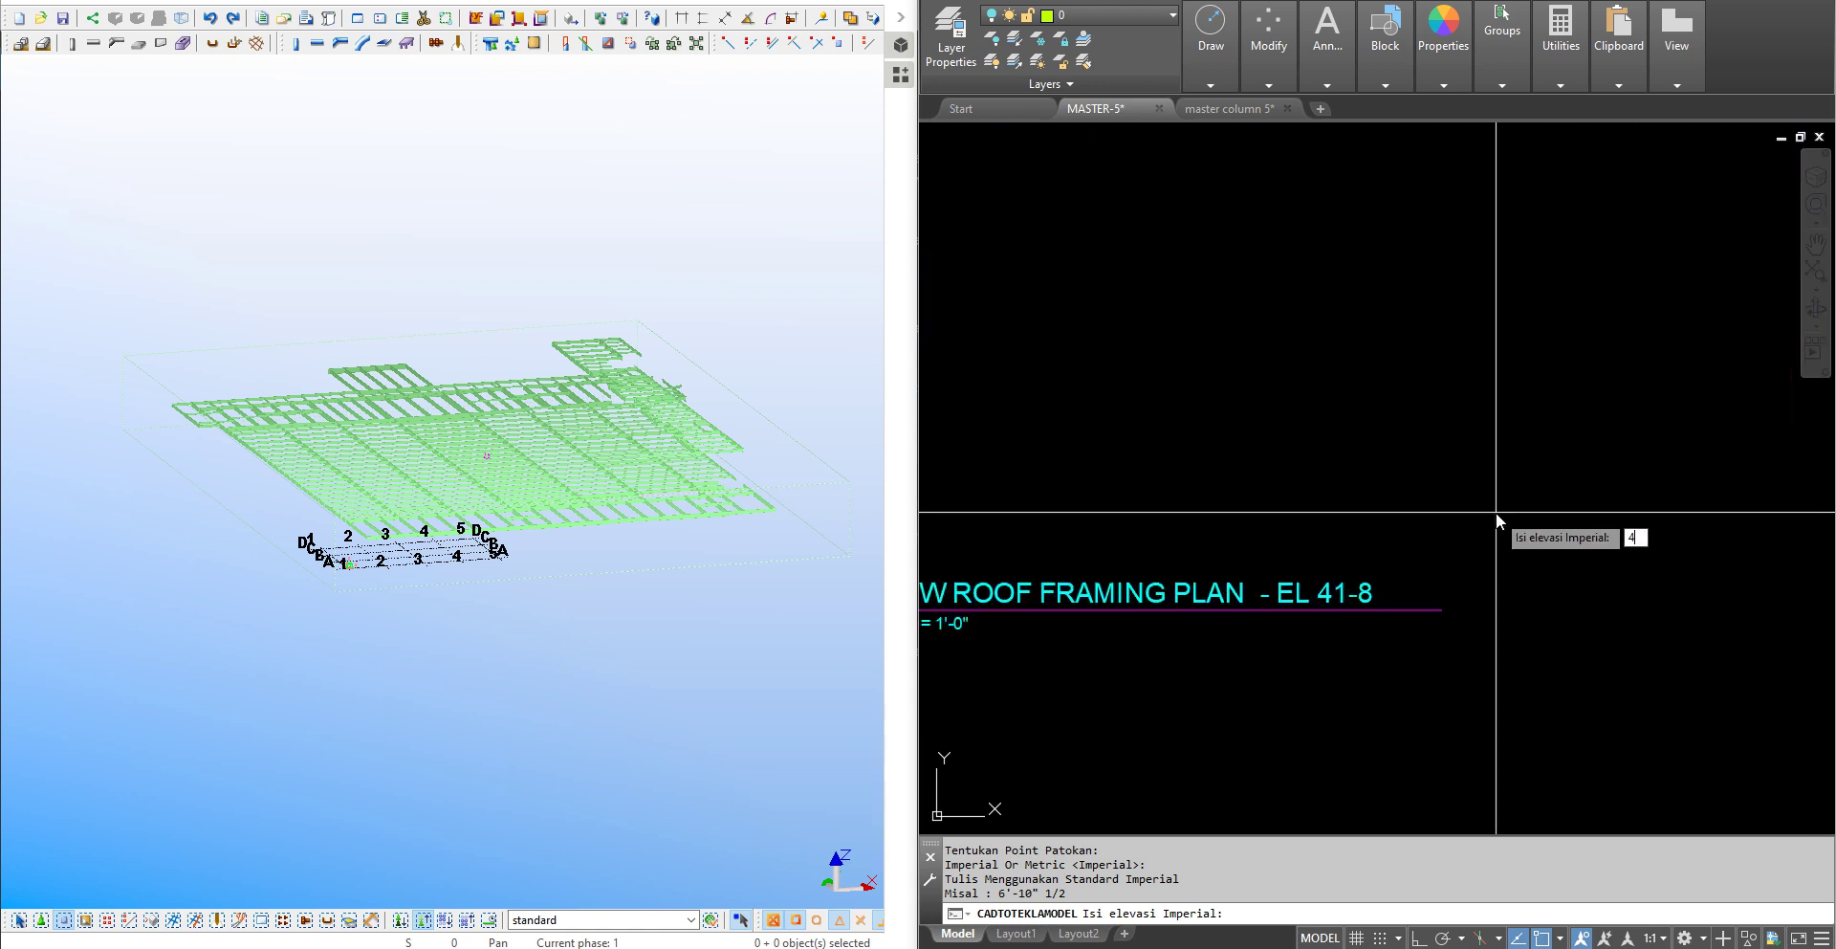
pyautogui.write("1'-")
pyautogui.write('8"')
pyautogui.press('Return')
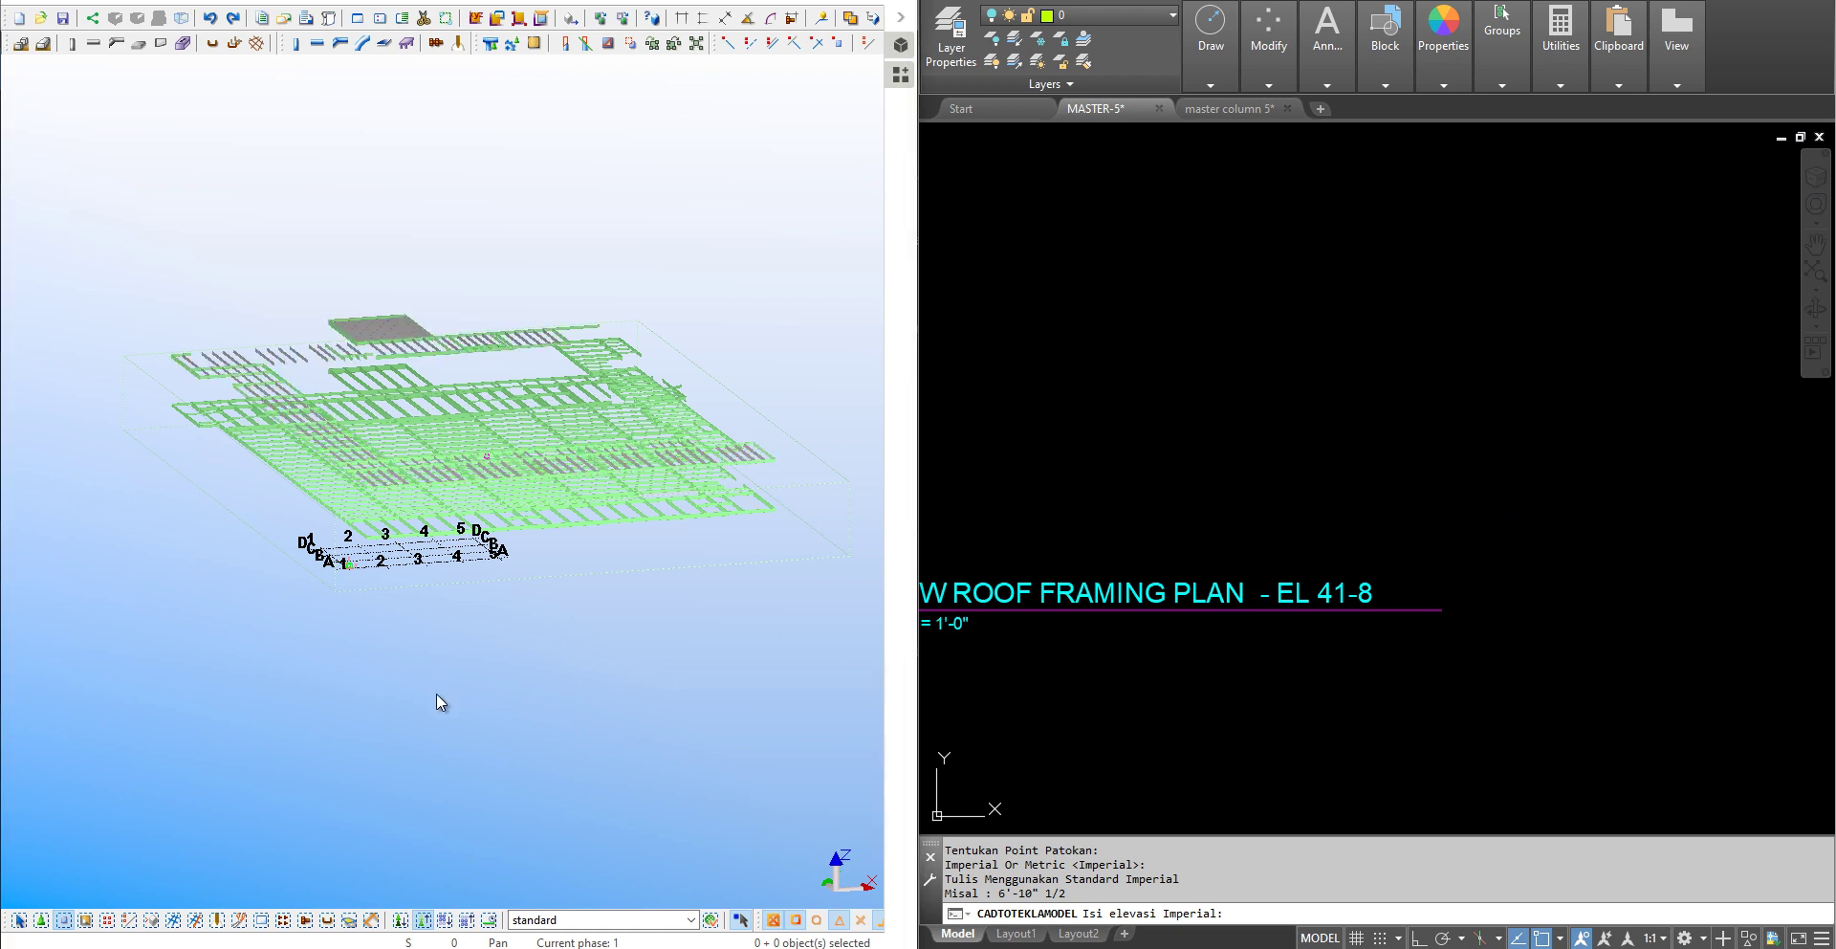
pyautogui.moveTo(347, 717)
pyautogui.keyDown('ctrl'); pyautogui.mouseDown(button='middle')
pyautogui.moveTo(441, 705)
pyautogui.moveTo(468, 676)
pyautogui.moveTo(418, 705)
pyautogui.moveTo(328, 673)
pyautogui.moveTo(287, 685)
pyautogui.moveTo(163, 800)
pyautogui.moveTo(202, 845)
pyautogui.moveTo(232, 773)
pyautogui.mouseUp(button='middle'); pyautogui.keyUp('ctrl')
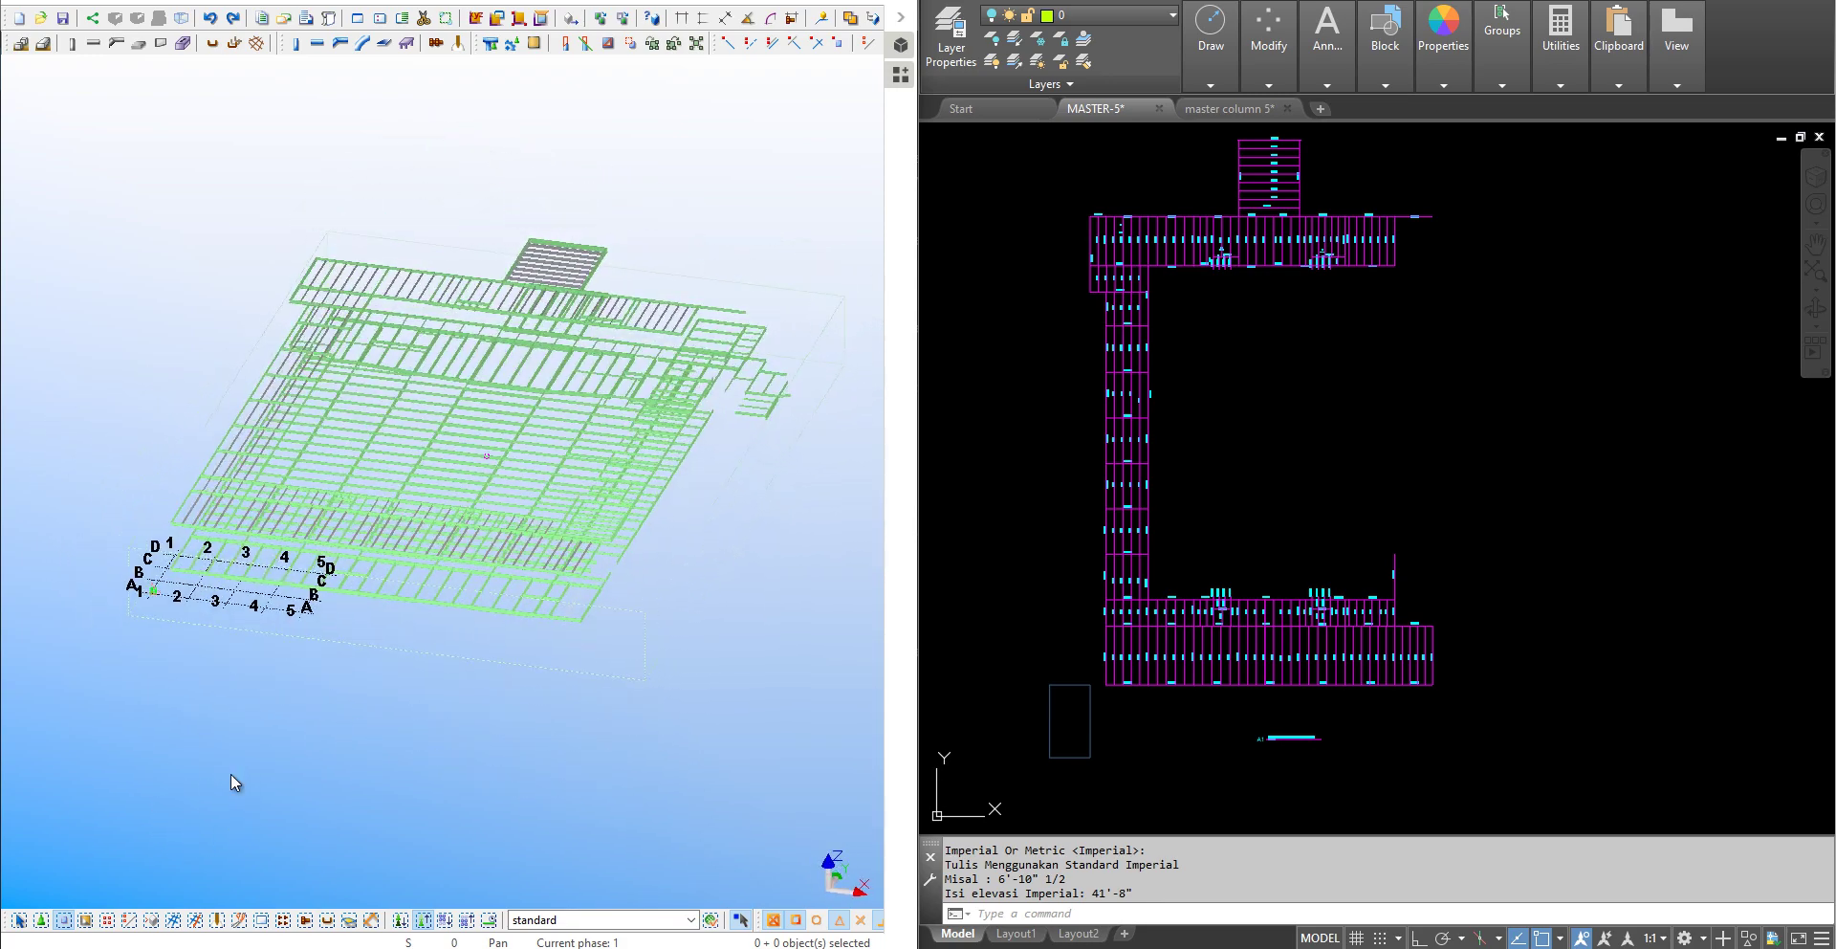
# Rerun the conversion and window-select the vertical mezzanine roof framing plan.
pyautogui.scroll(-5, 1045, 533)
pyautogui.moveTo(1492, 516); pyautogui.dragTo(1249, 507, button='middle')
pyautogui.scroll(2, 1250, 507)
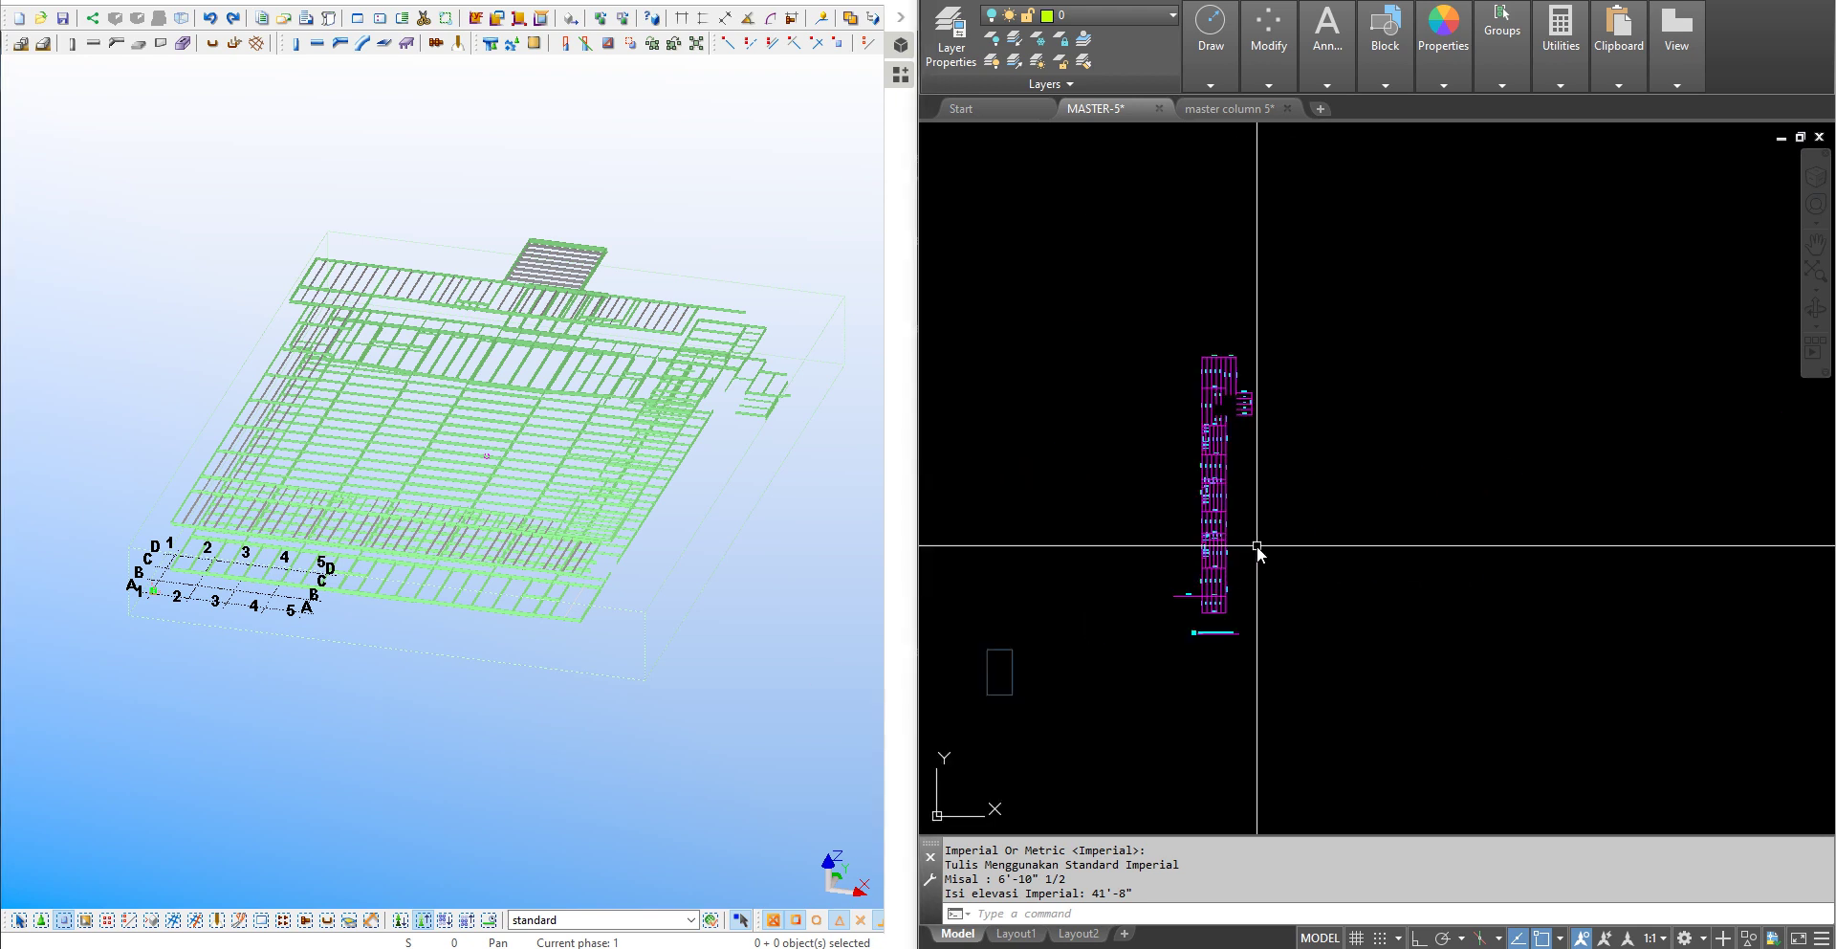
pyautogui.scroll(2, 1243, 534)
pyautogui.press('Return')
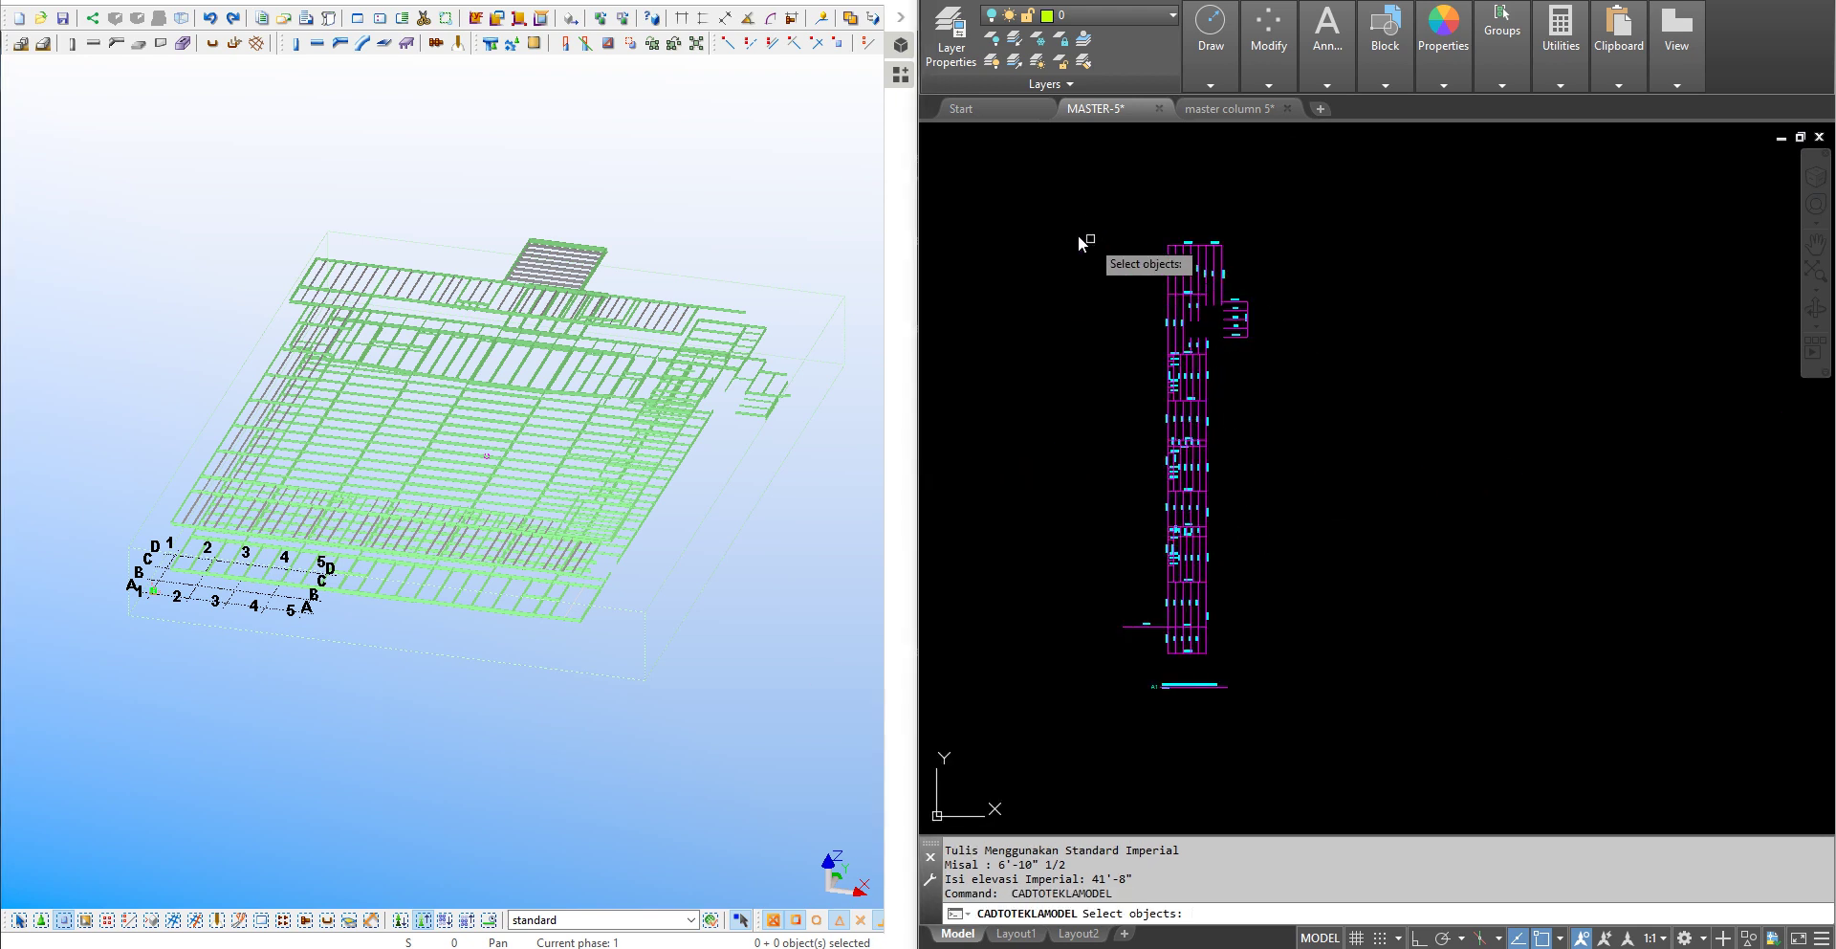
pyautogui.click(994, 196)
pyautogui.click(1295, 660)
pyautogui.press('Return')
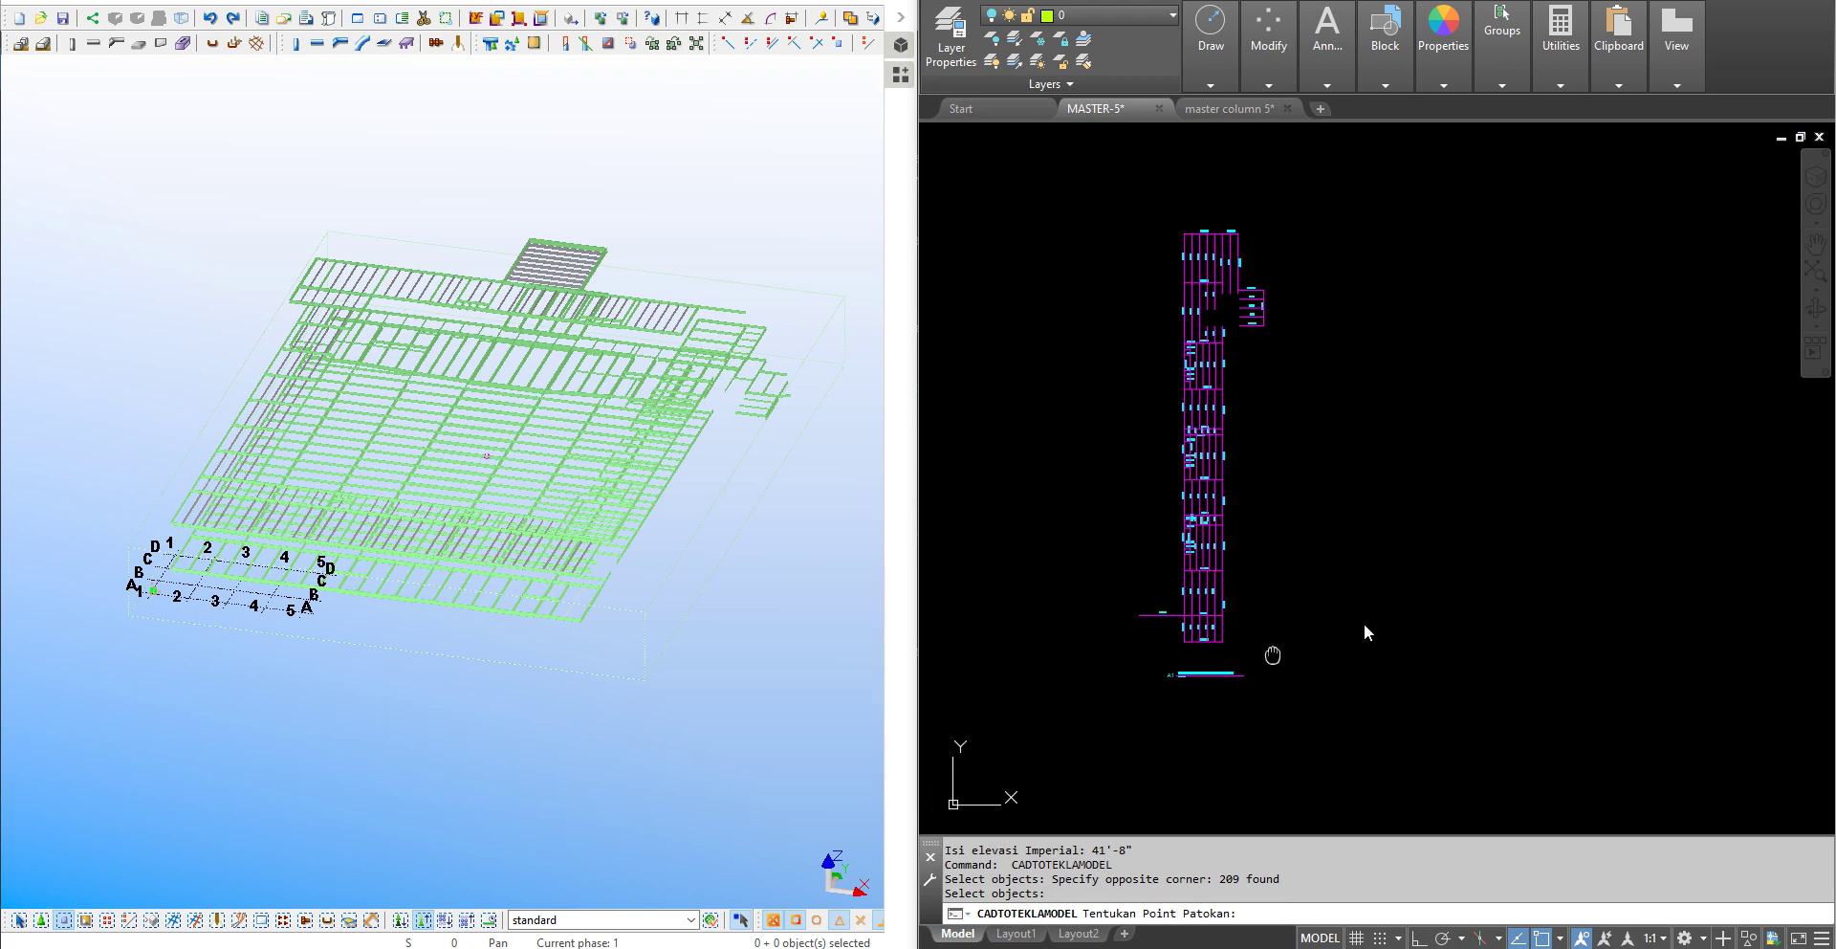
# Pick the base point below the plan, accept Imperial, and build the beams at 49'-8".
pyautogui.moveTo(951, 713); pyautogui.dragTo(1174, 634, button='middle')
pyautogui.scroll(2, 1090, 633)
pyautogui.click(1083, 639)
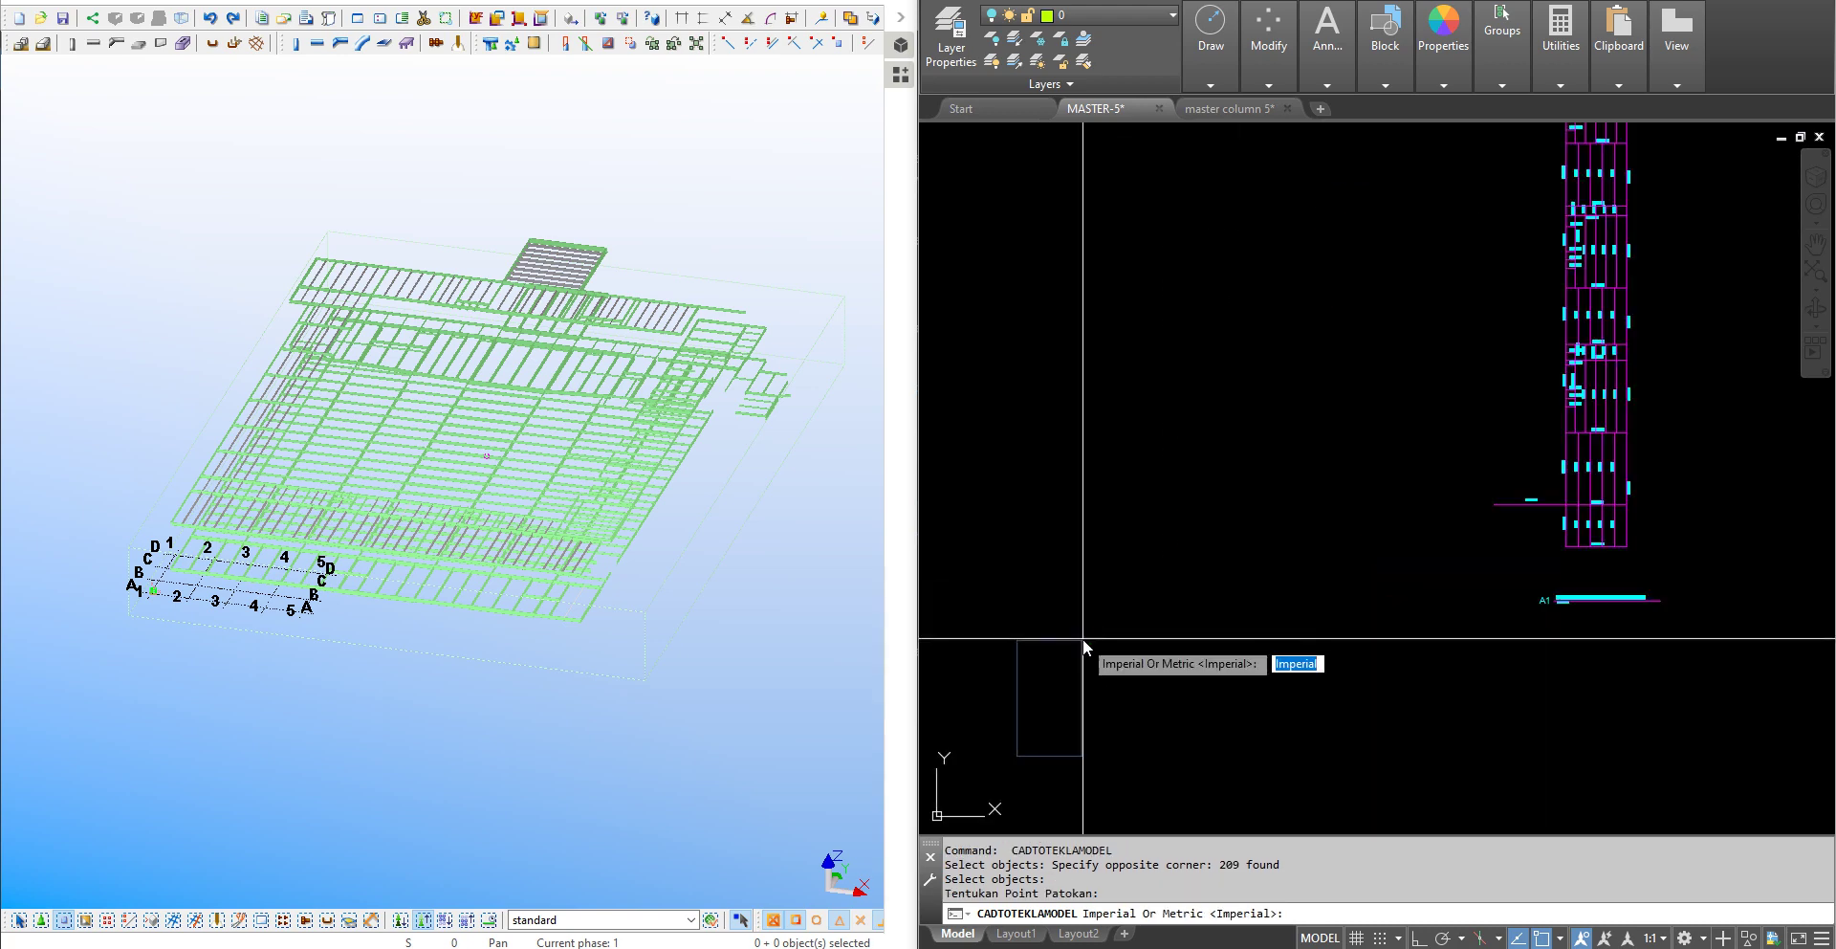
pyautogui.press('Return')
pyautogui.scroll(5, 1616, 612)
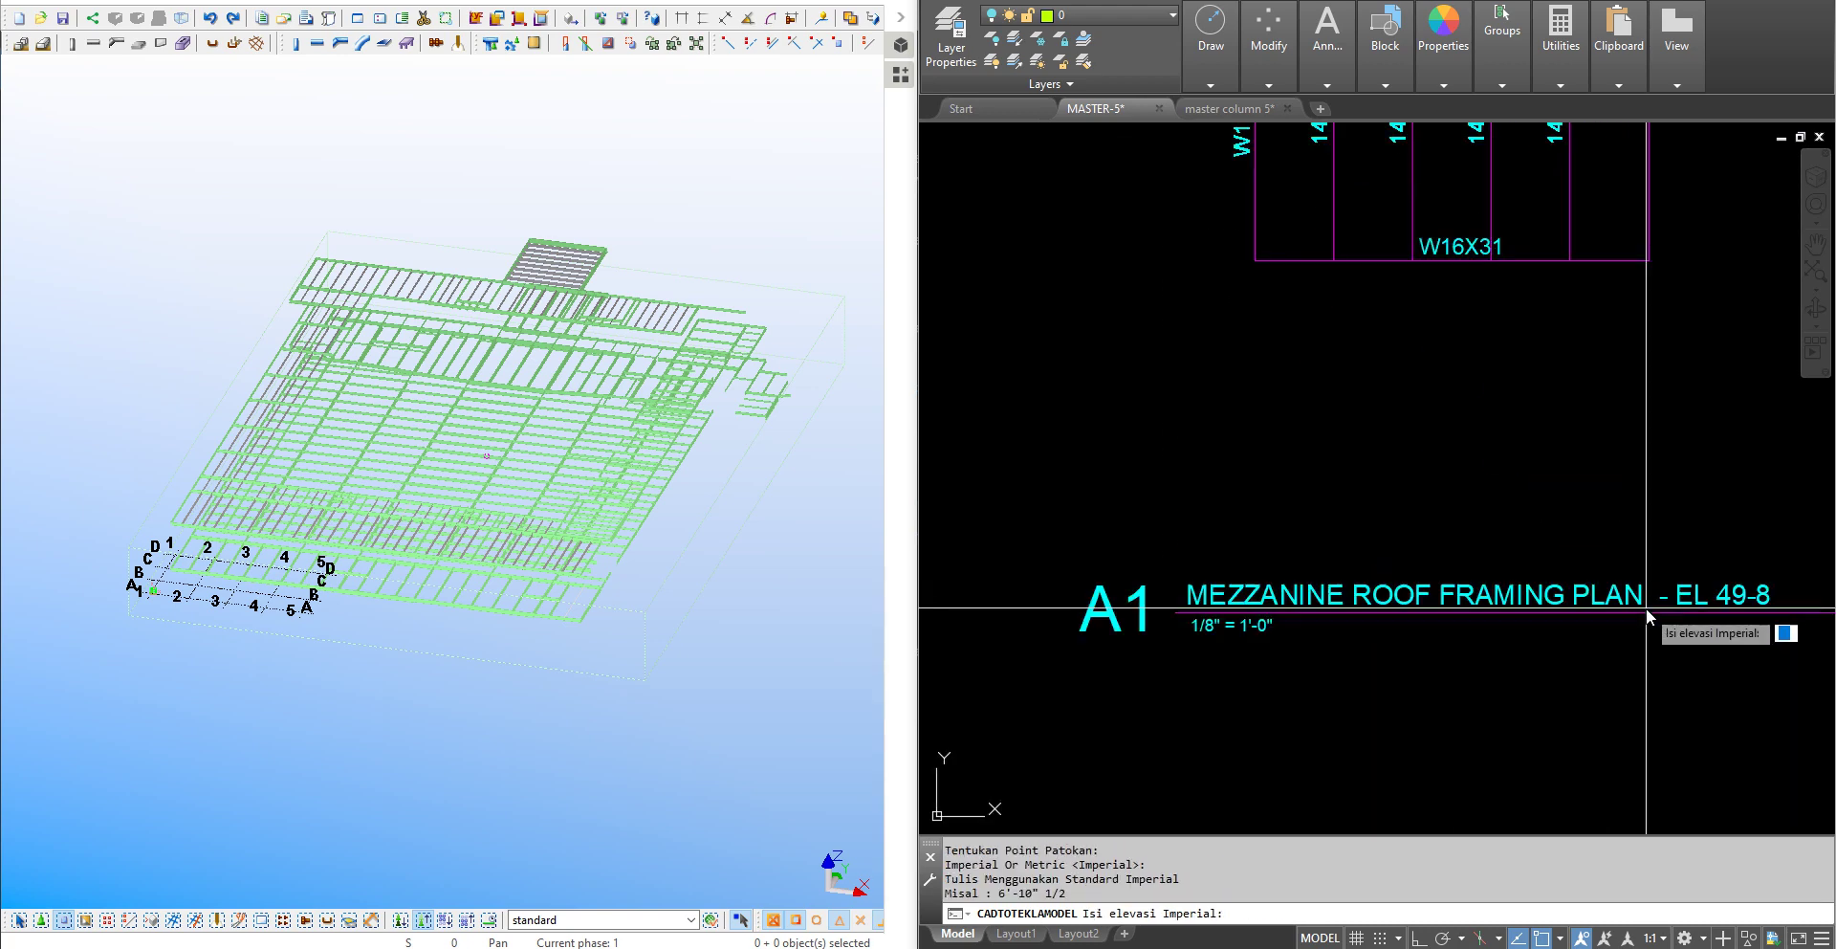
pyautogui.scroll(3, 1708, 603)
pyautogui.scroll(1, 1339, 450)
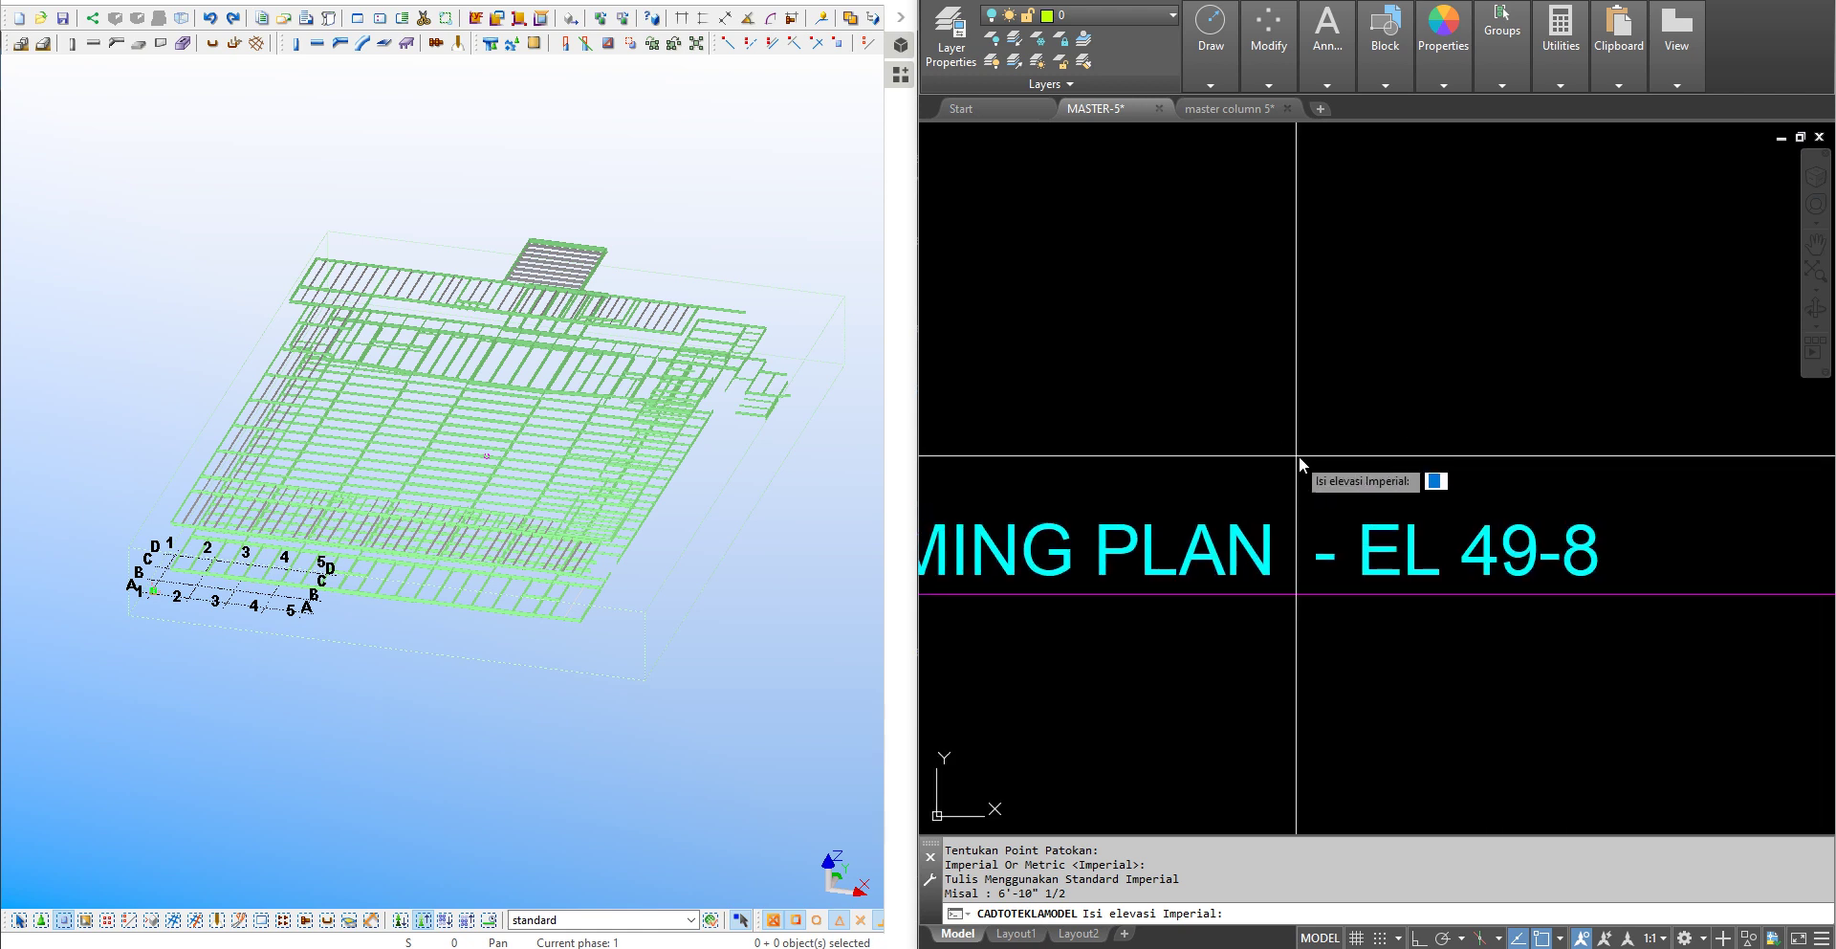
pyautogui.write('49')
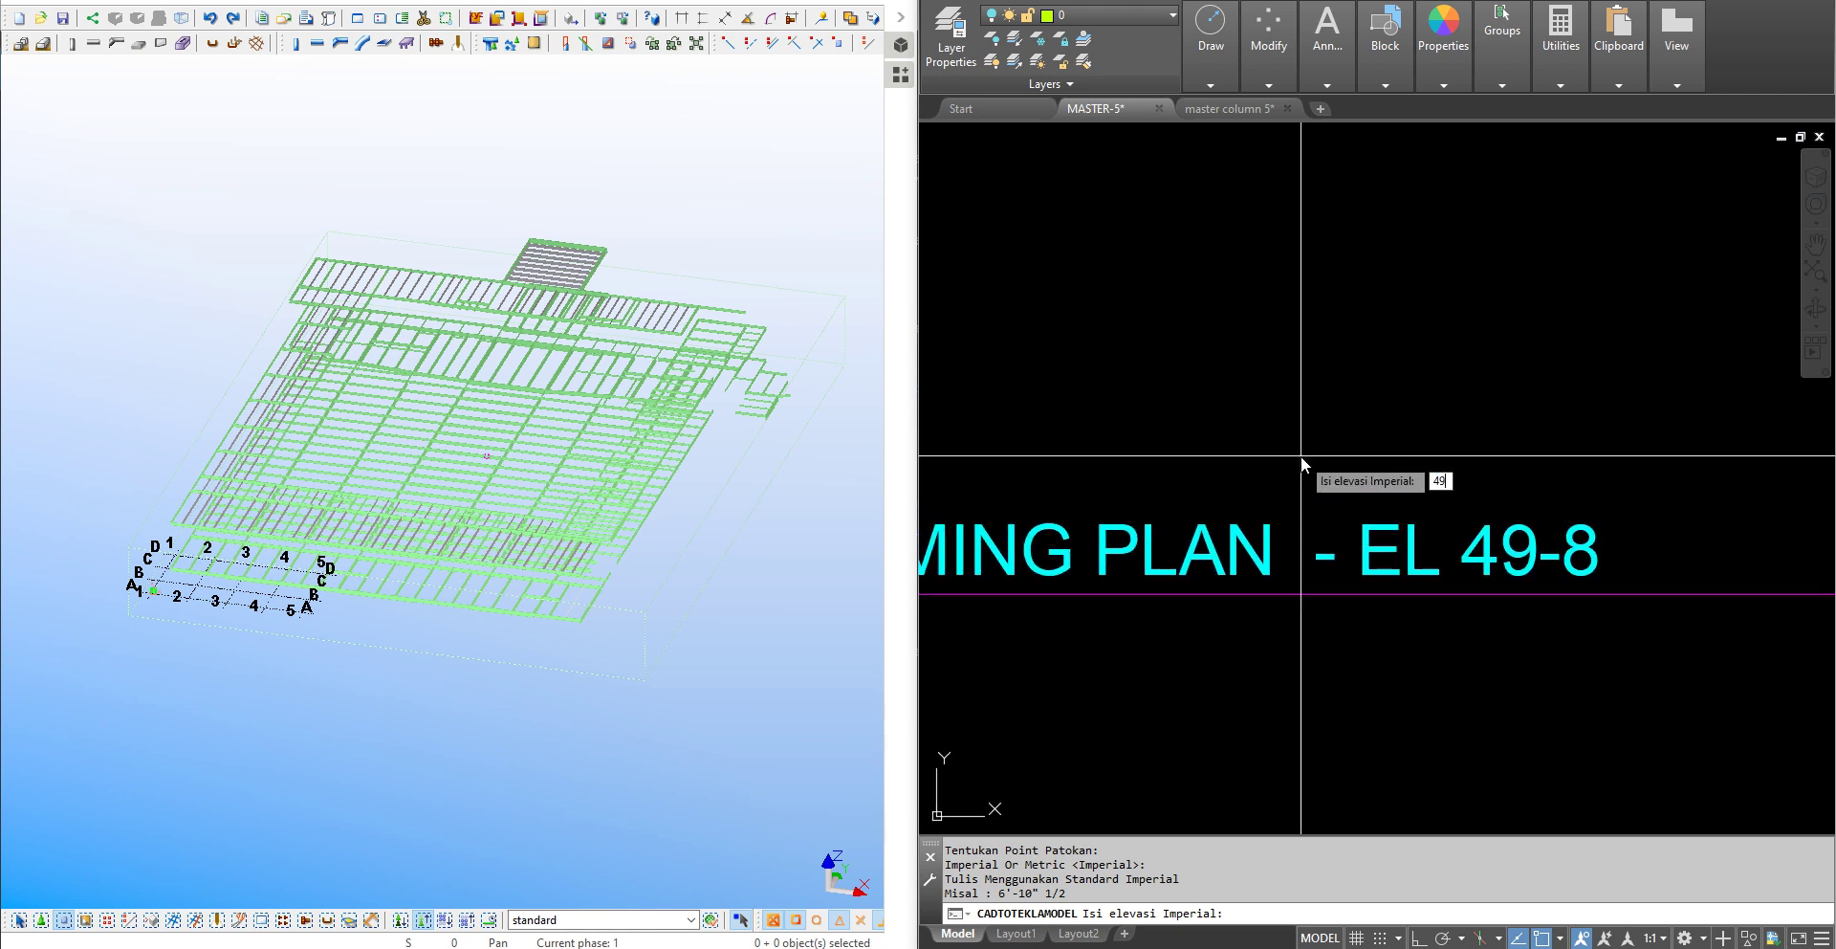
pyautogui.write("'-")
pyautogui.write('8"')
pyautogui.press('Return')
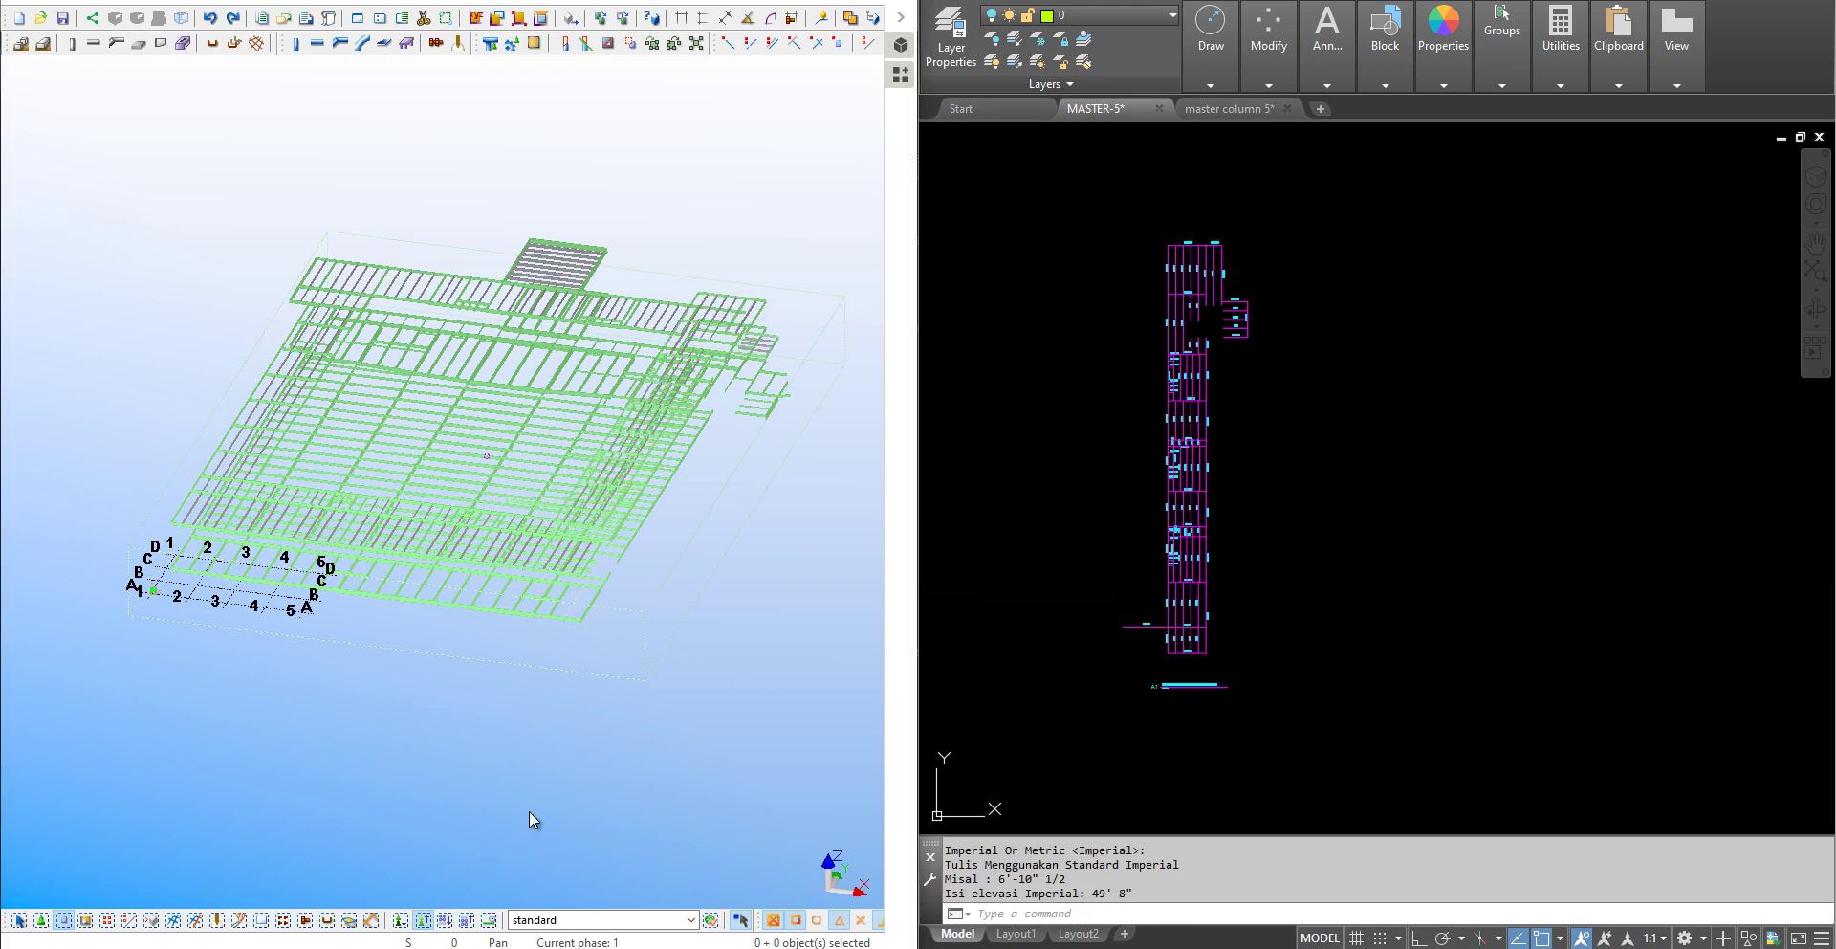
pyautogui.moveTo(530, 811)
pyautogui.keyDown('ctrl'); pyautogui.mouseDown(button='middle')
pyautogui.moveTo(692, 722)
pyautogui.moveTo(615, 734)
pyautogui.moveTo(586, 714)
pyautogui.moveTo(582, 730)
pyautogui.moveTo(669, 713)
pyautogui.mouseUp(button='middle'); pyautogui.keyUp('ctrl')
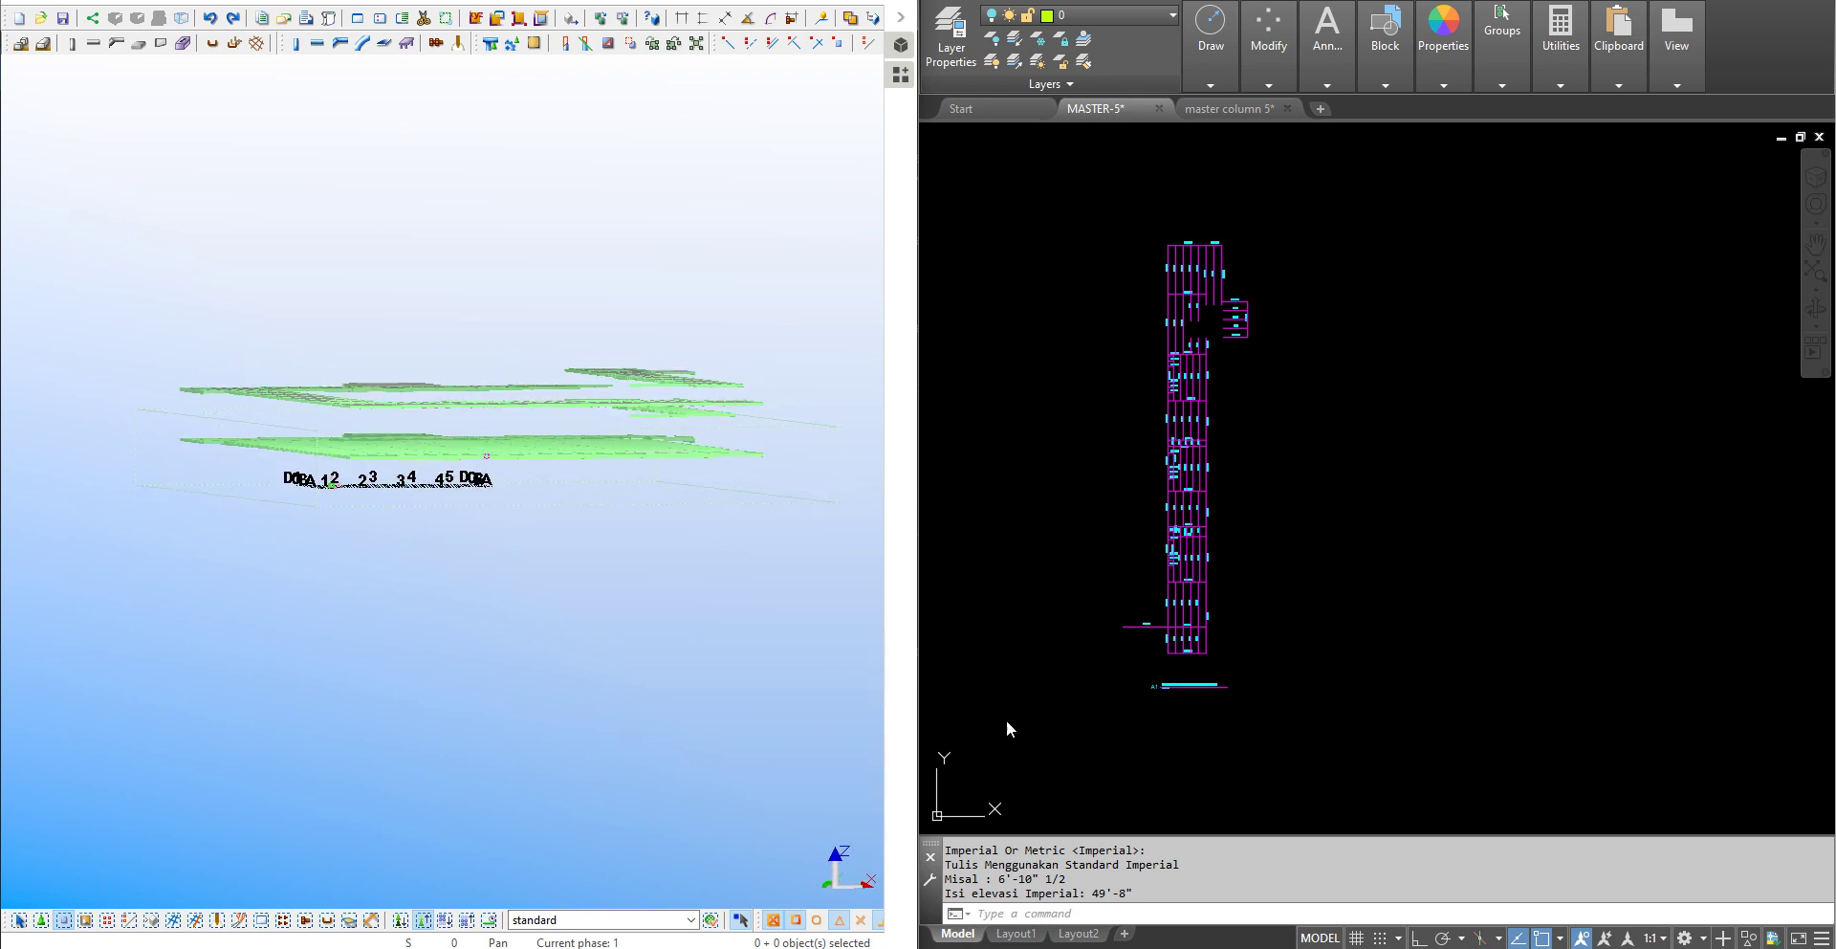
# Switch to the master column 5 drawing and pan so the whole plan is visible.
pyautogui.scroll(-3, 1539, 540)
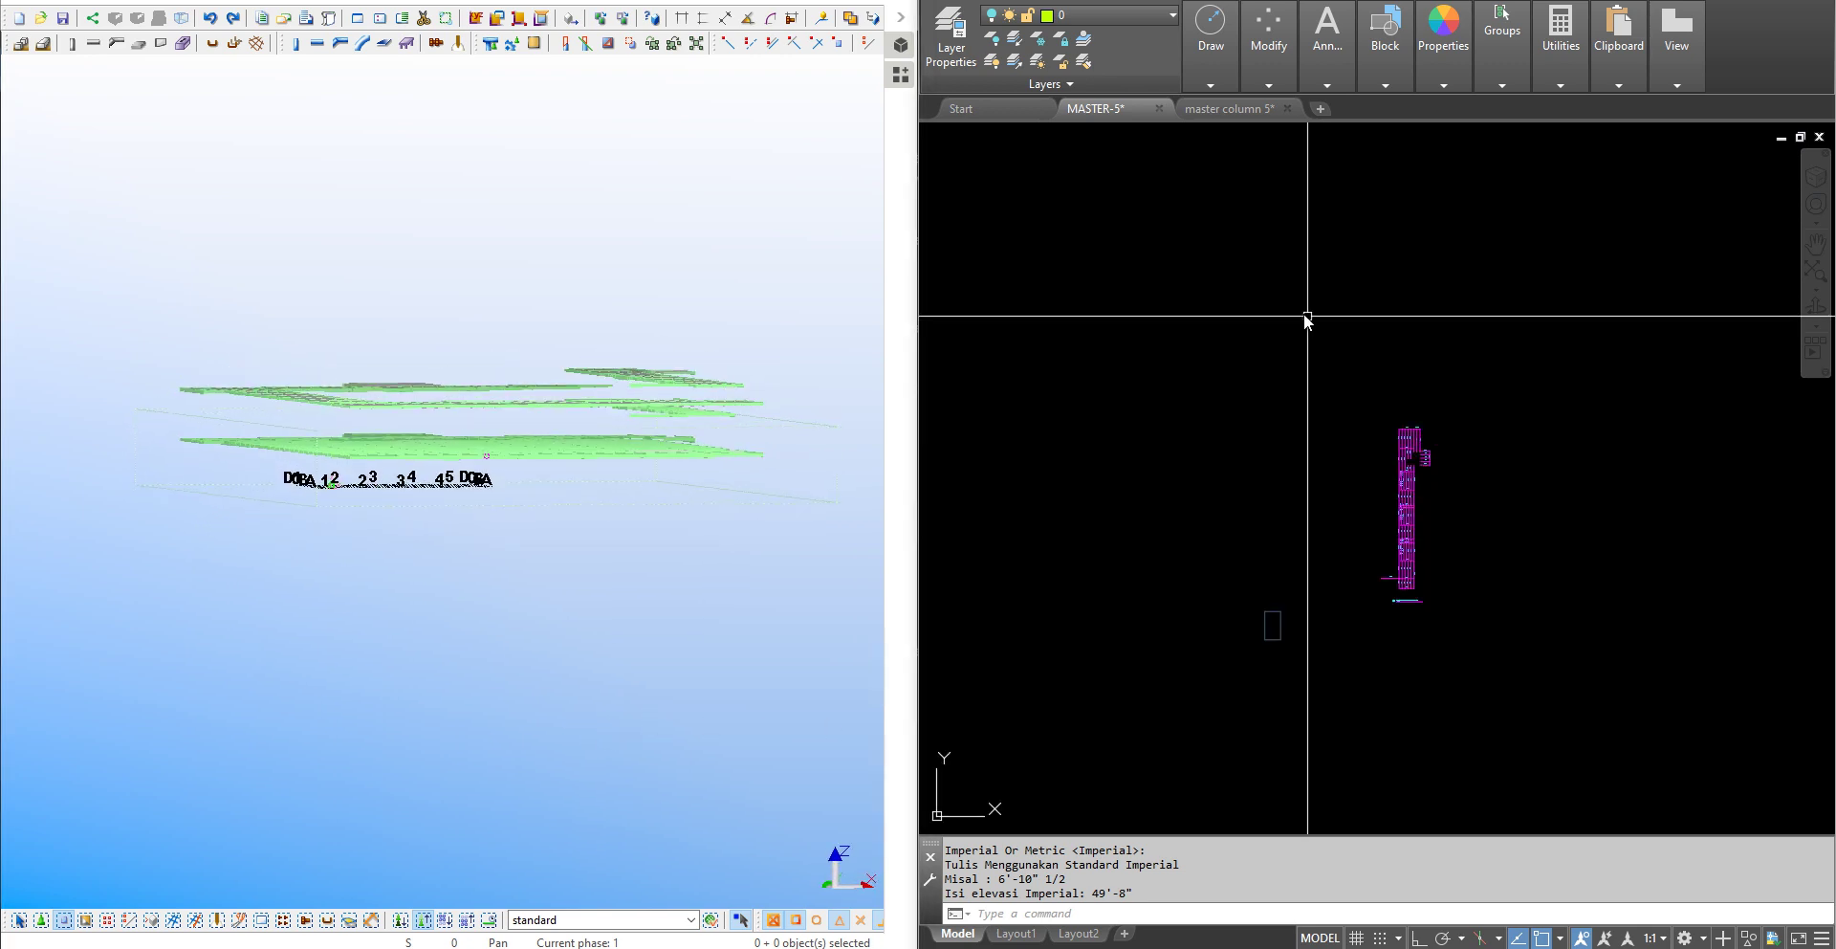
pyautogui.click(1254, 107)
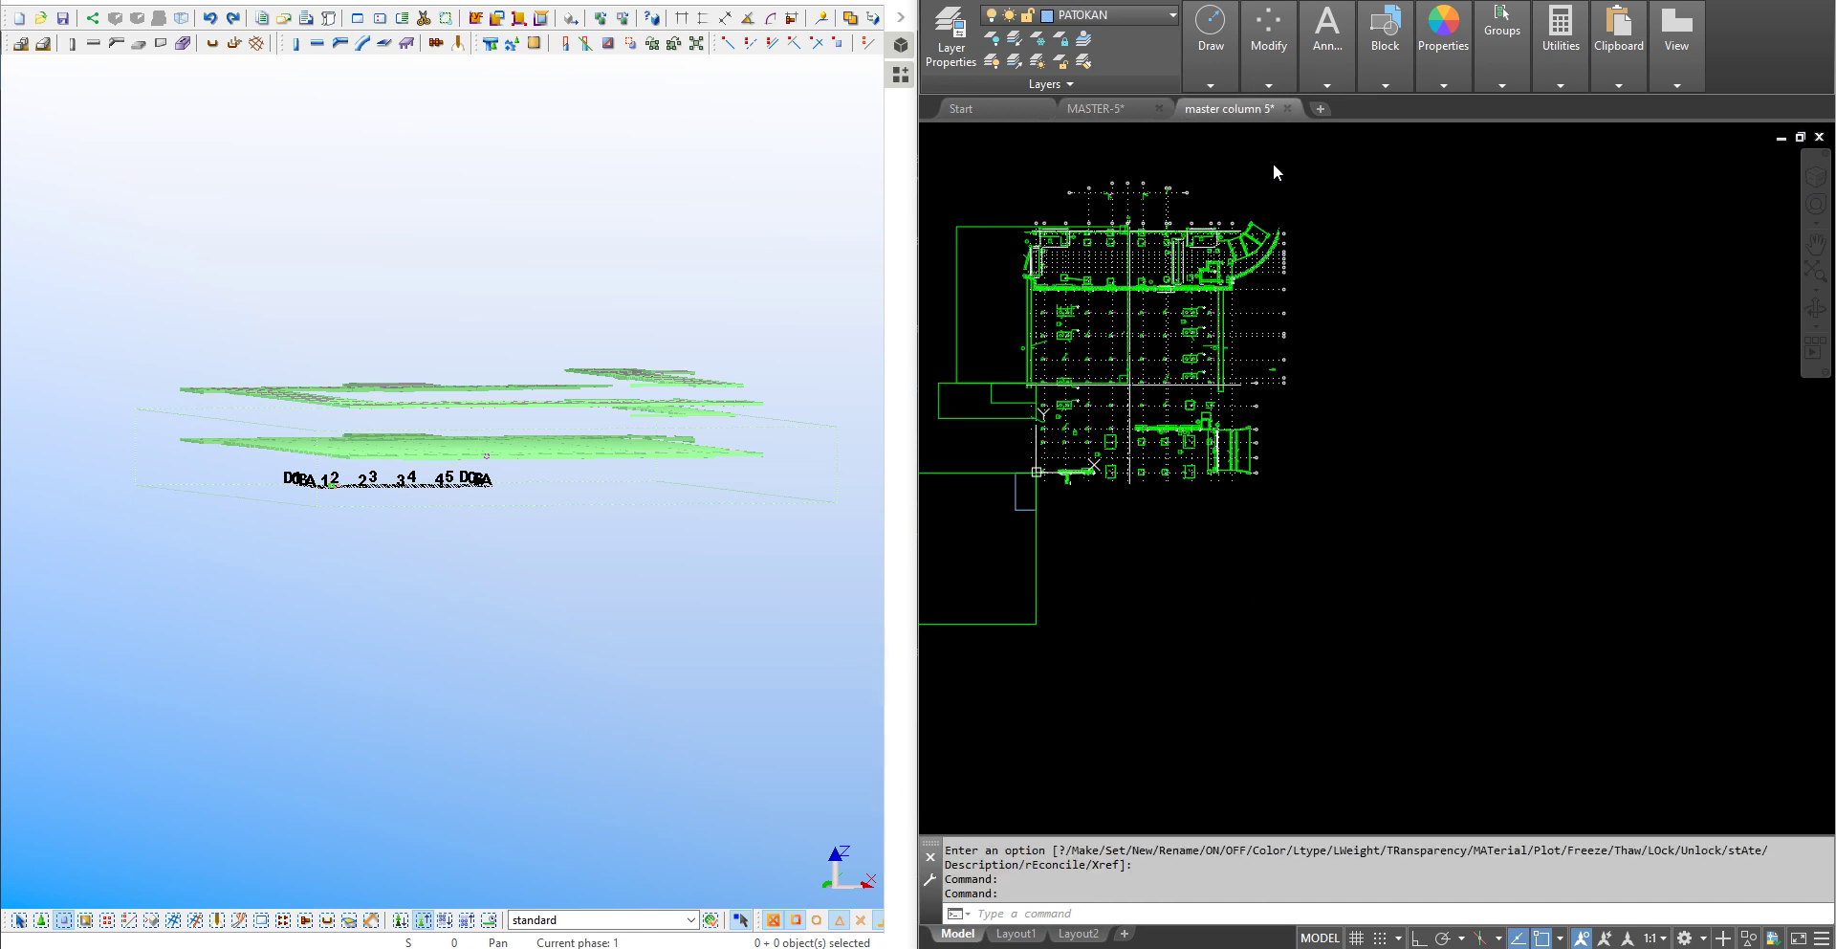
pyautogui.moveTo(1102, 350); pyautogui.dragTo(1214, 380, button='middle')
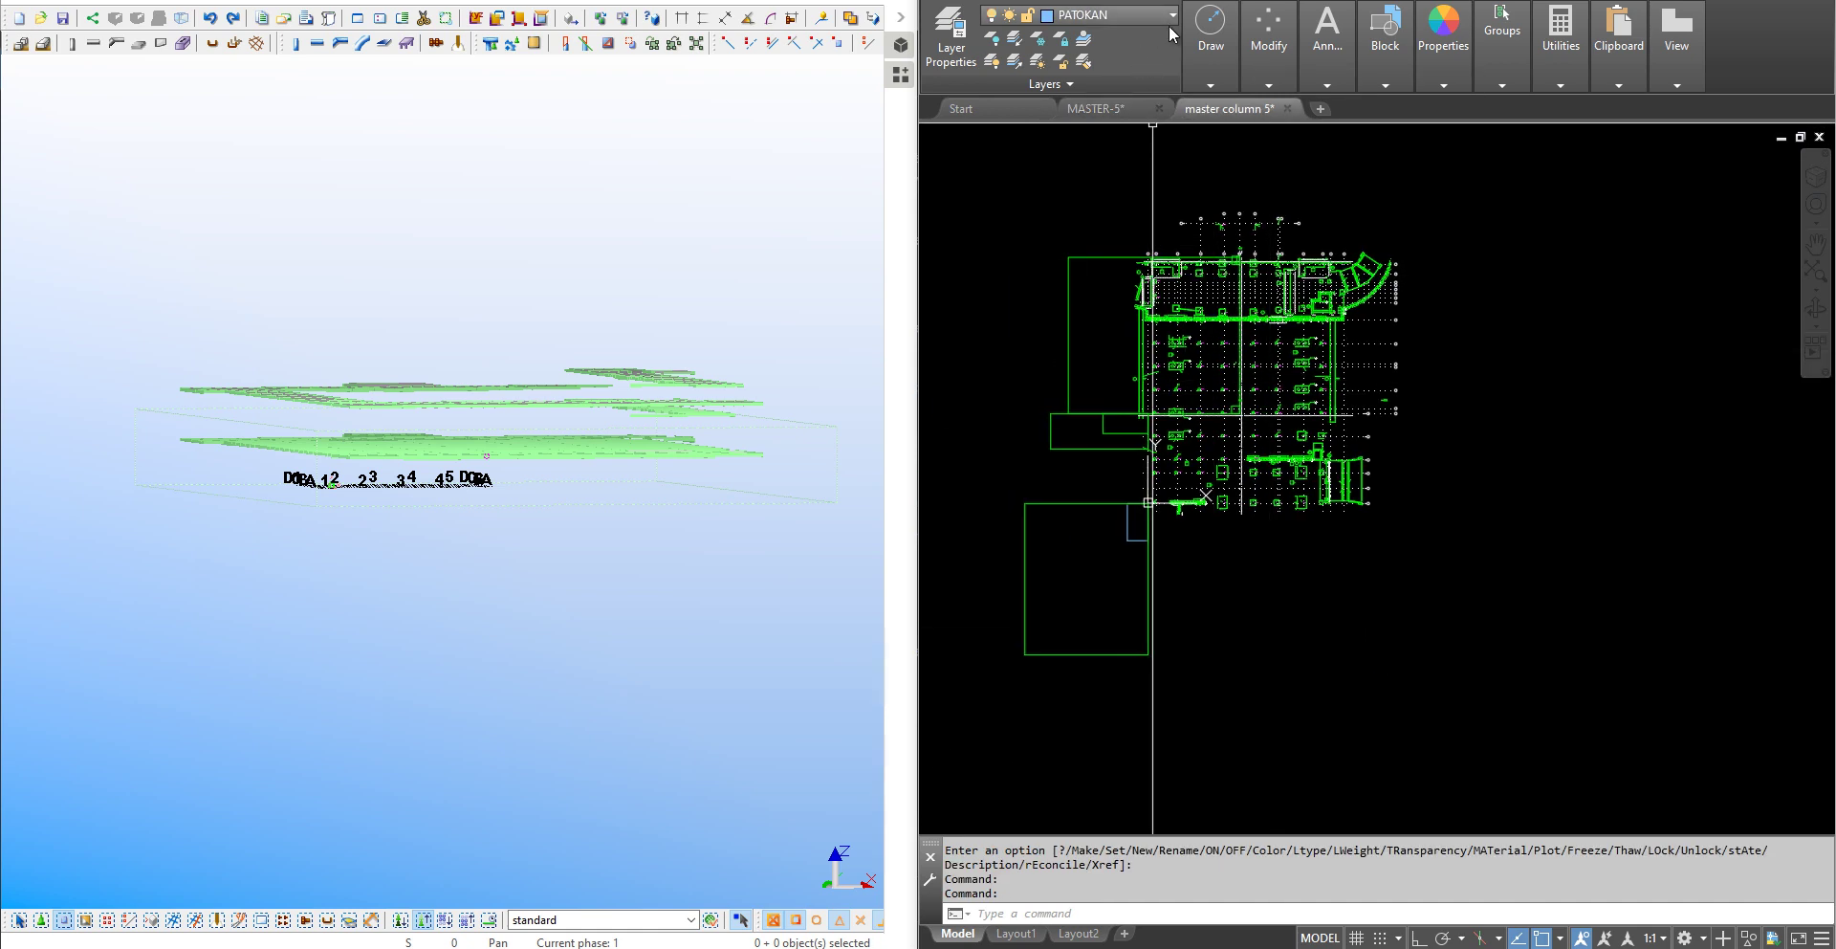
# Turn off layers 0, Color-7, PLO and TEXTDOANG, leaving only the column marks.
pyautogui.click(1110, 14)
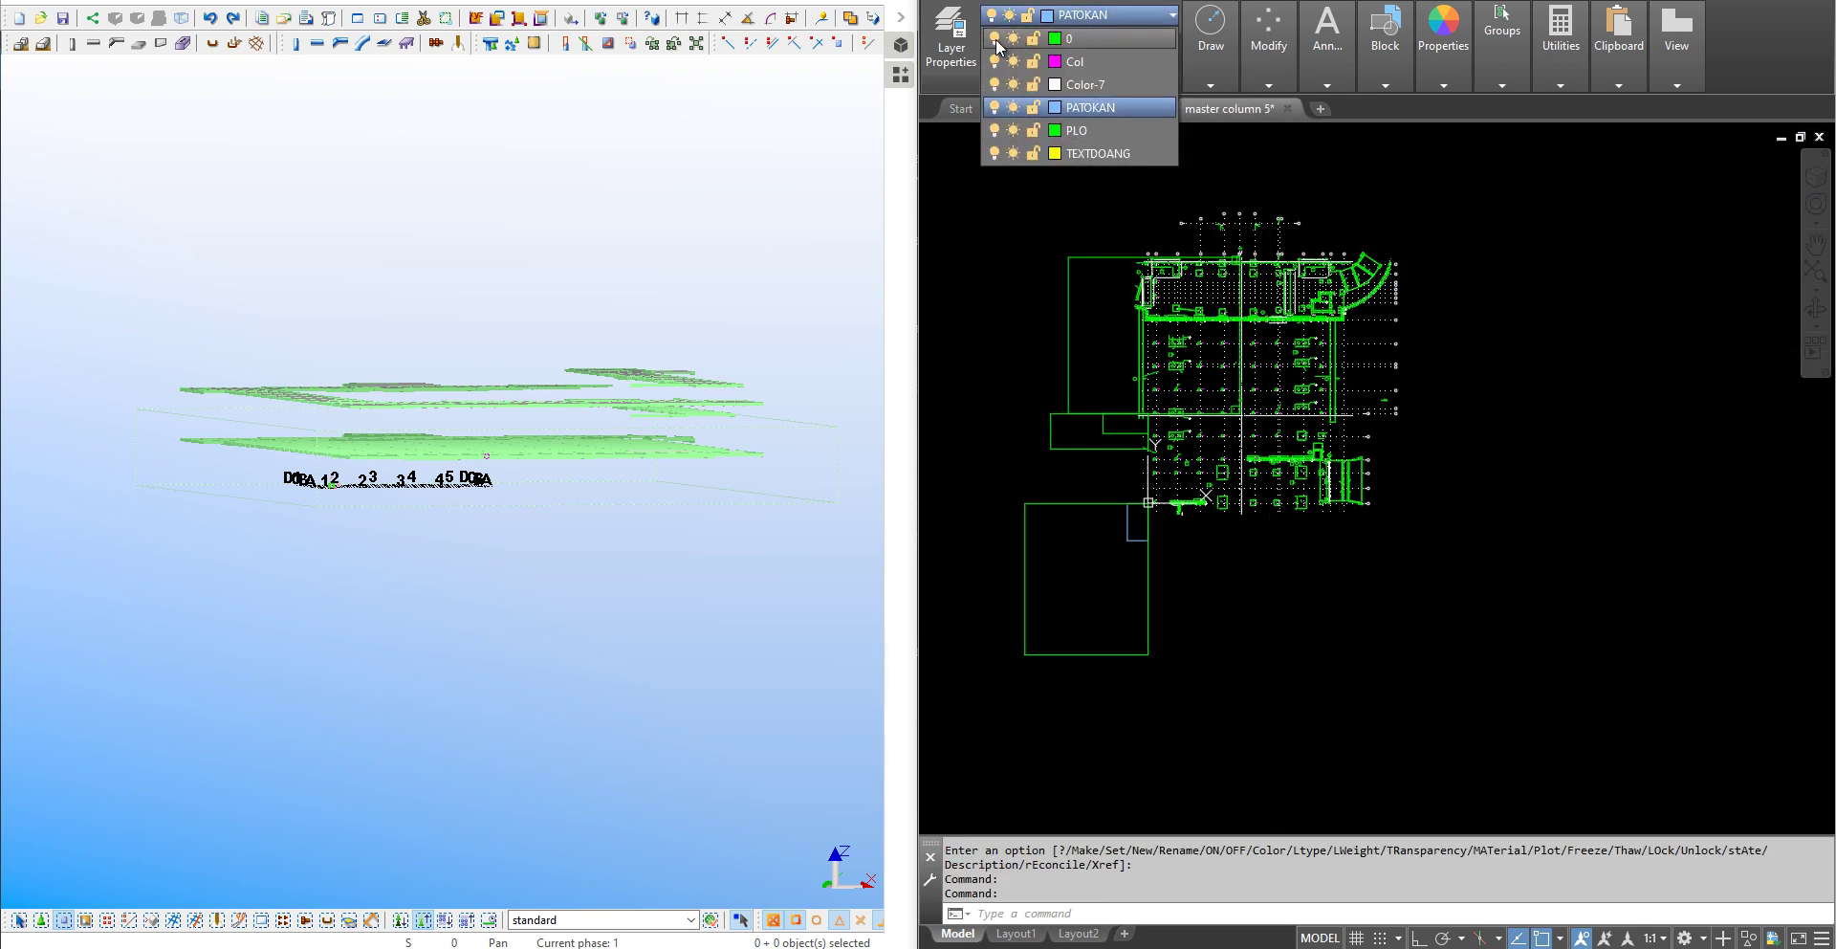
pyautogui.click(994, 38)
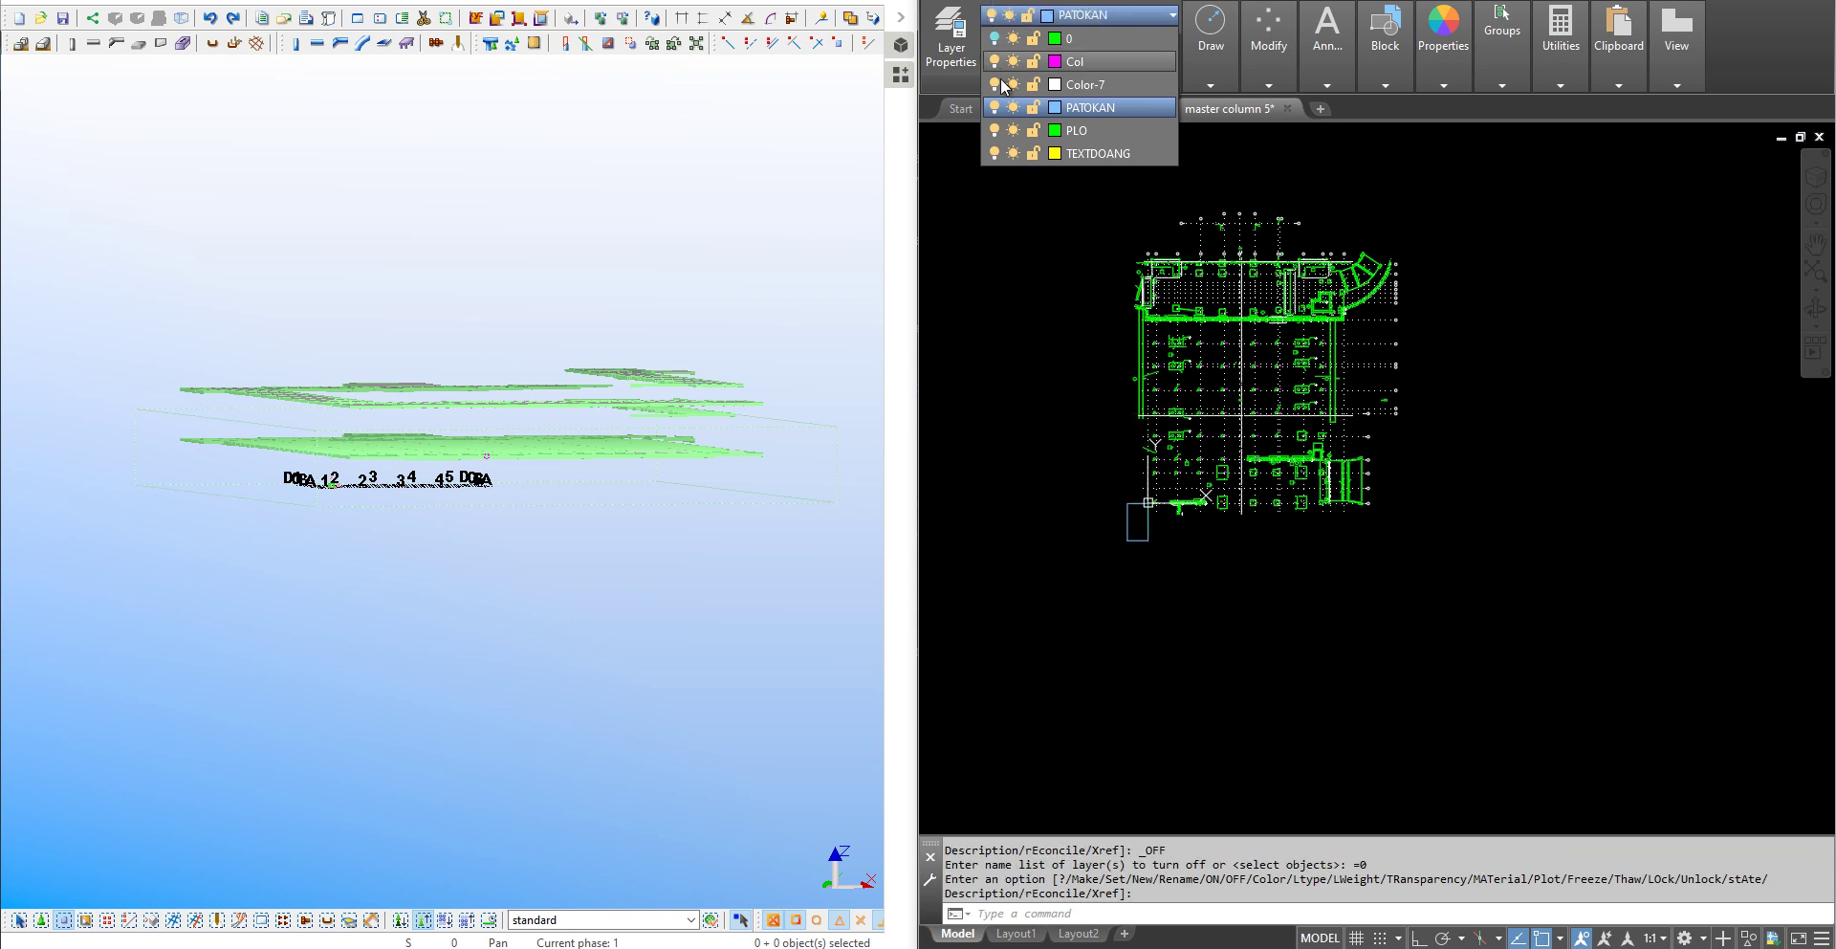
pyautogui.click(996, 84)
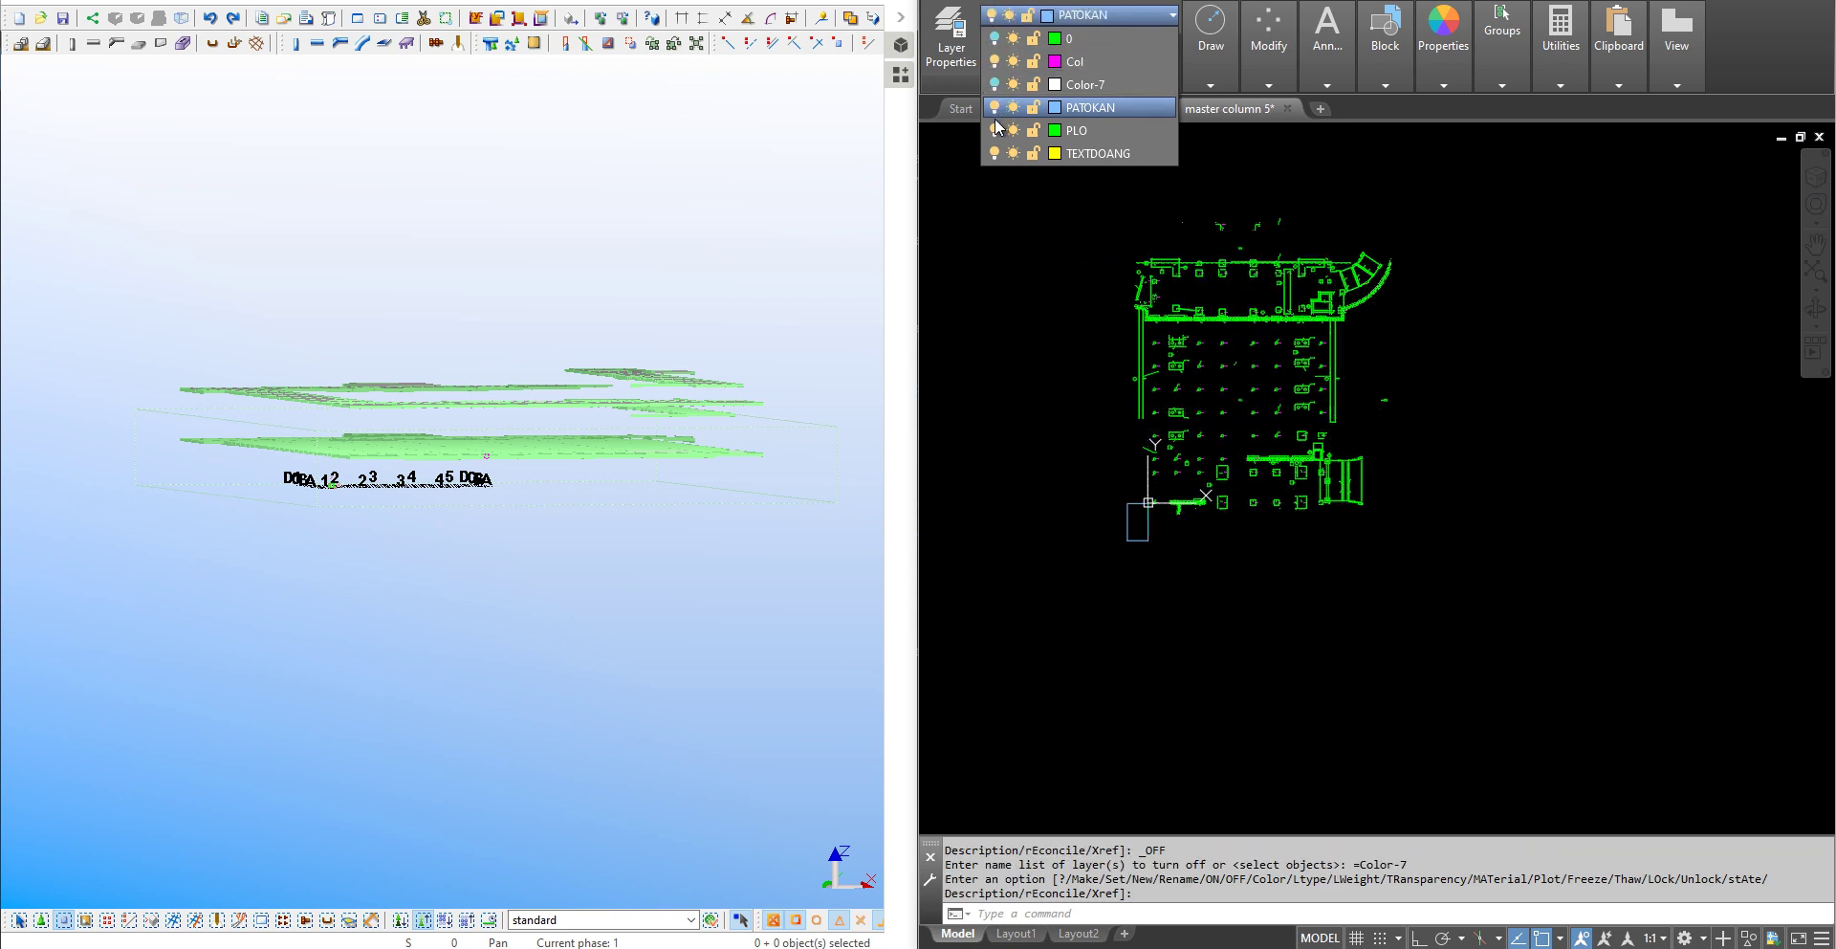
pyautogui.click(996, 130)
pyautogui.click(994, 151)
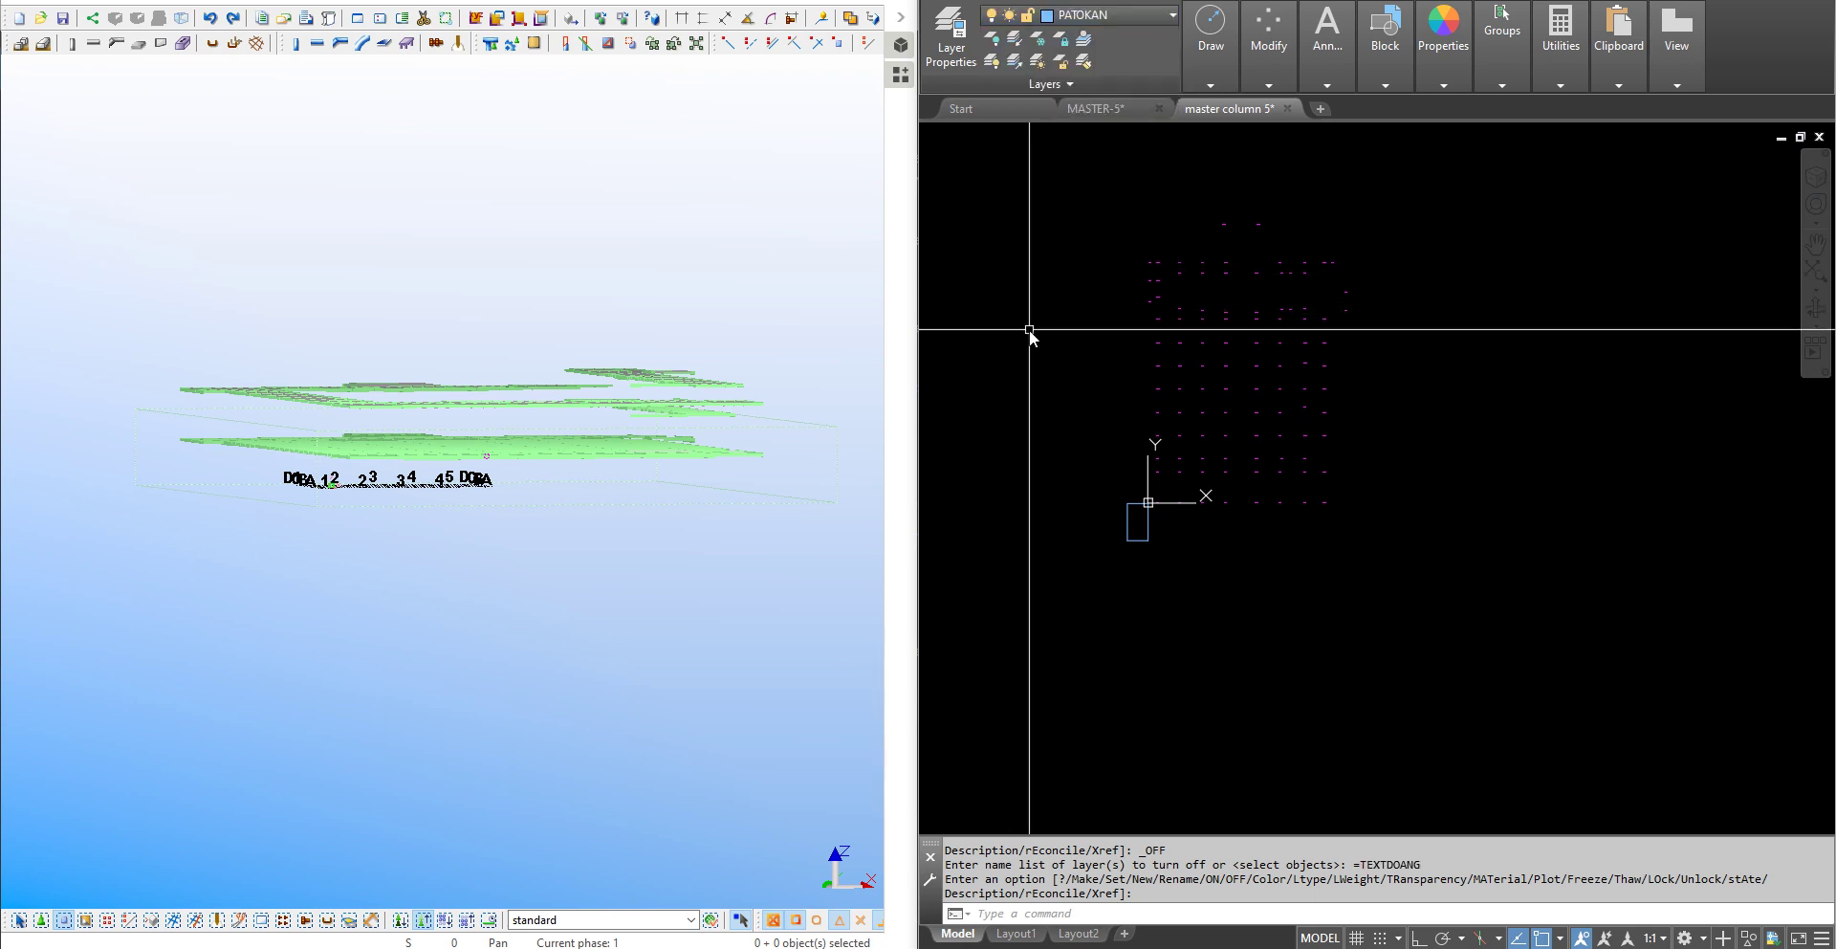
# Run CADTOTEKLAMODELCOL and window-select all 105 column marks.
pyautogui.write('MODELD')
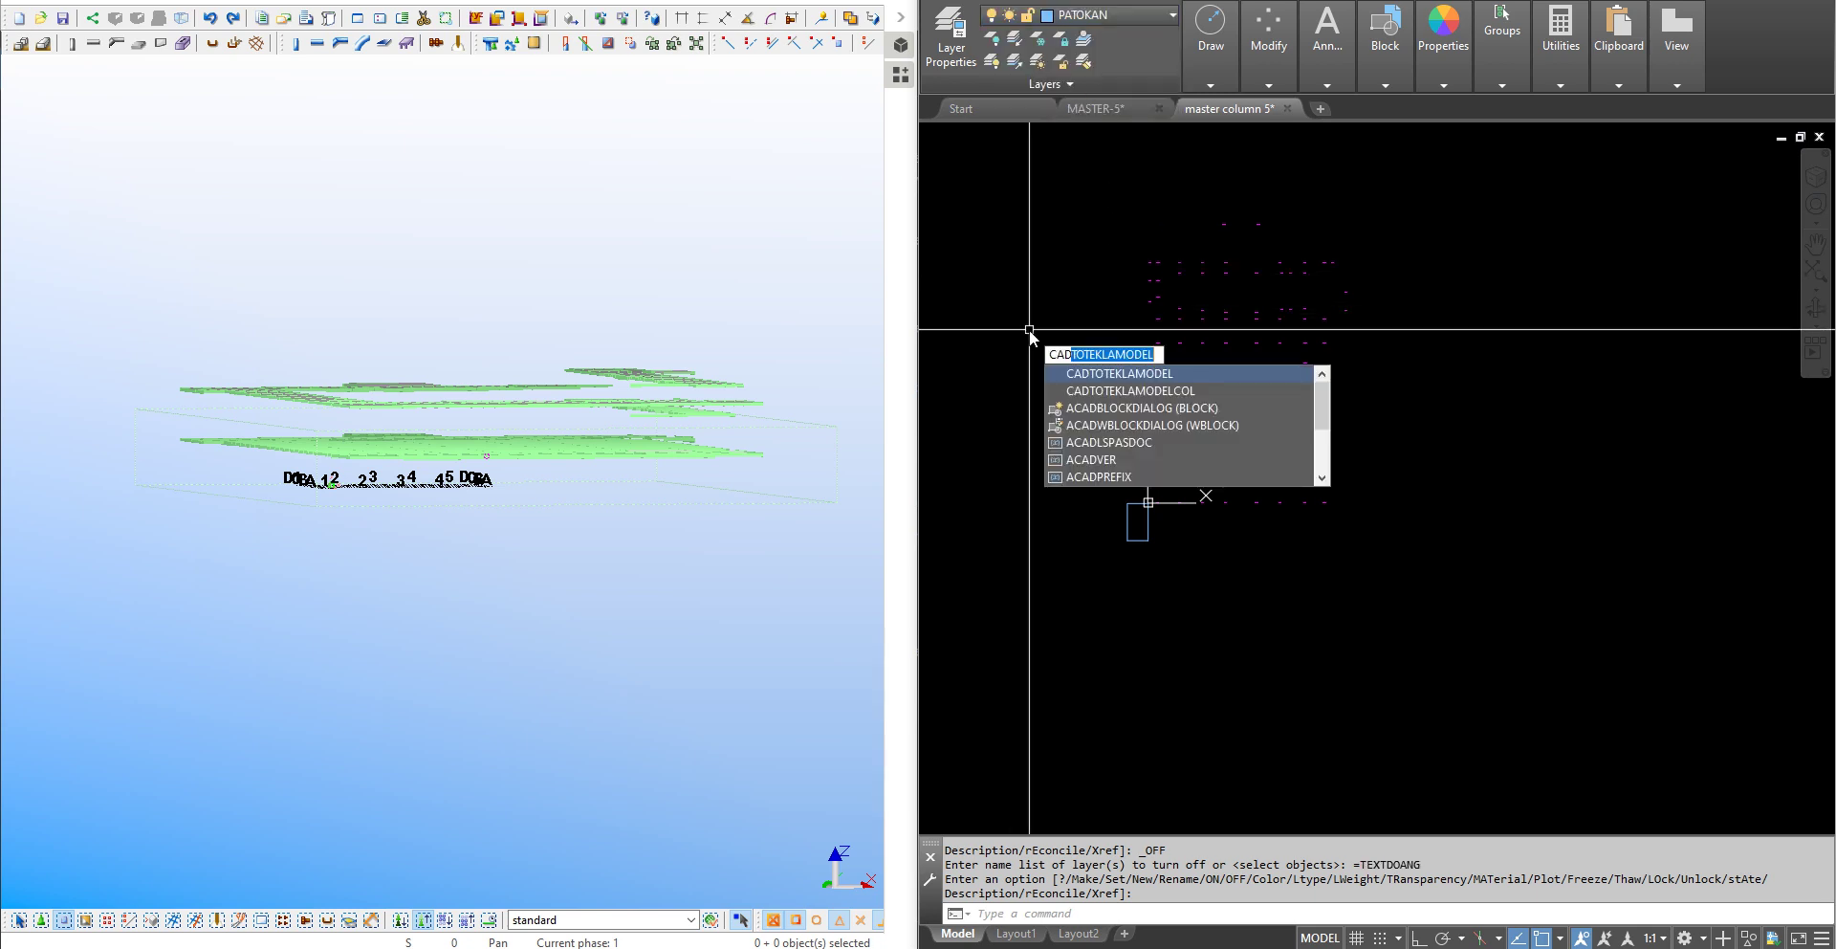
pyautogui.press('Down')
pyautogui.press('Return')
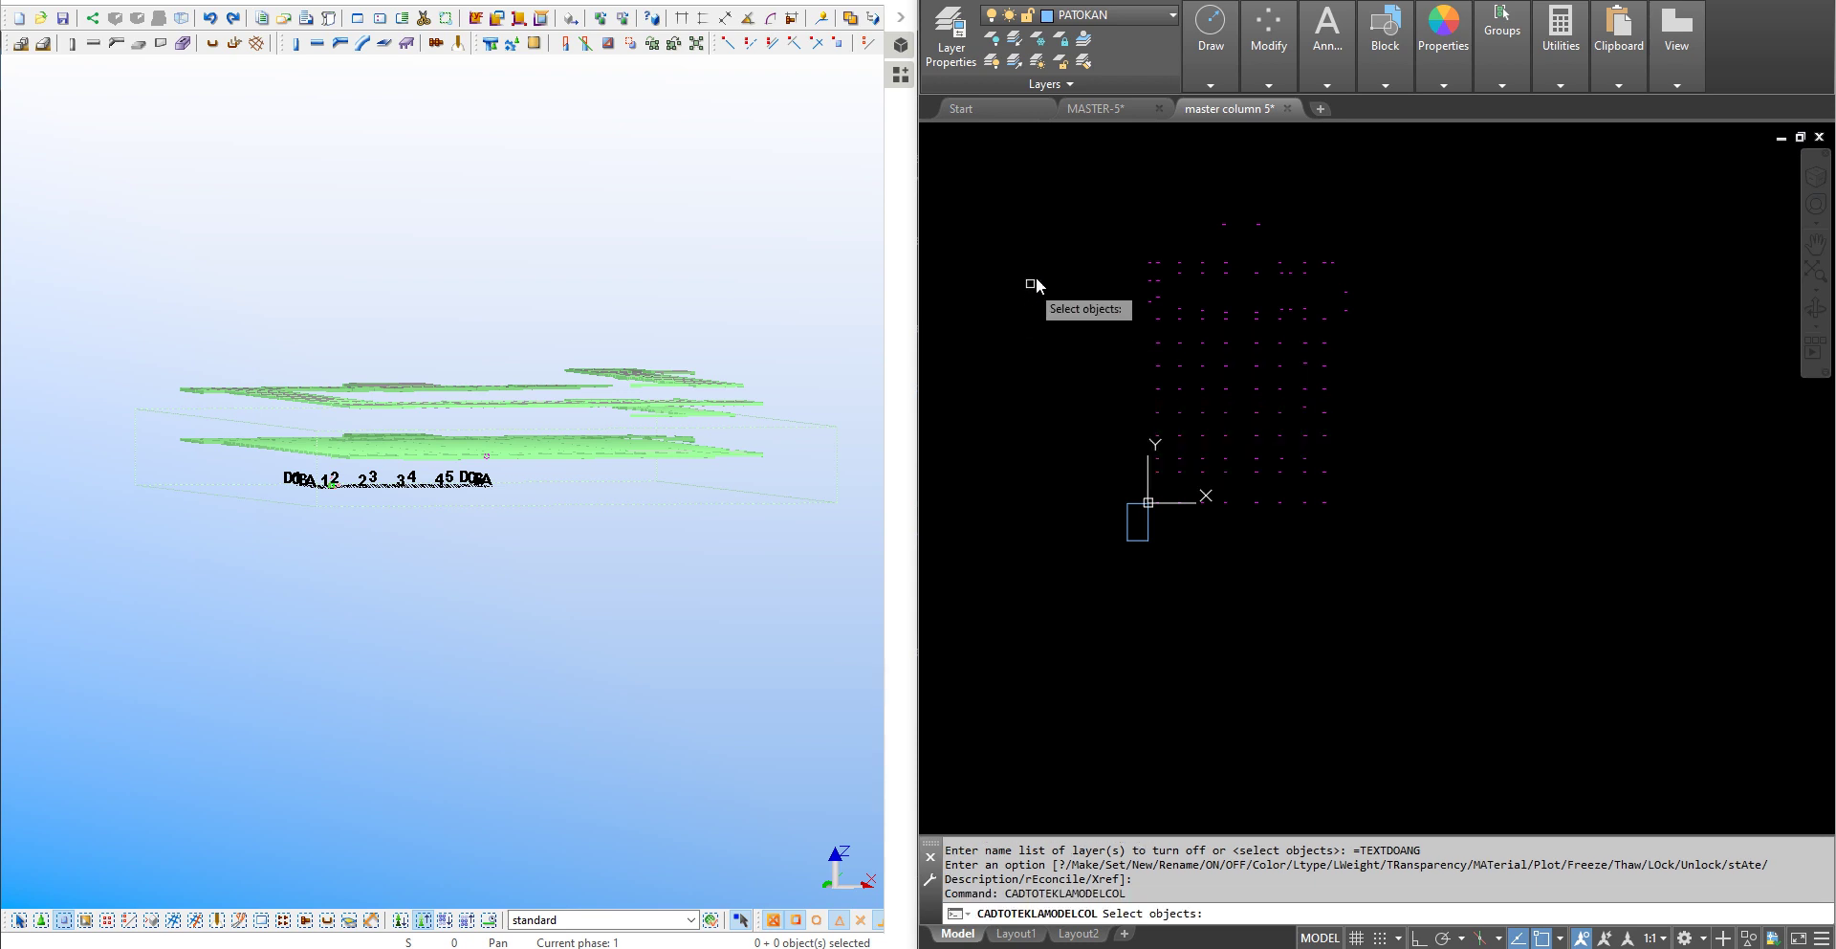
pyautogui.scroll(2, 1139, 287)
pyautogui.scroll(3, 1177, 336)
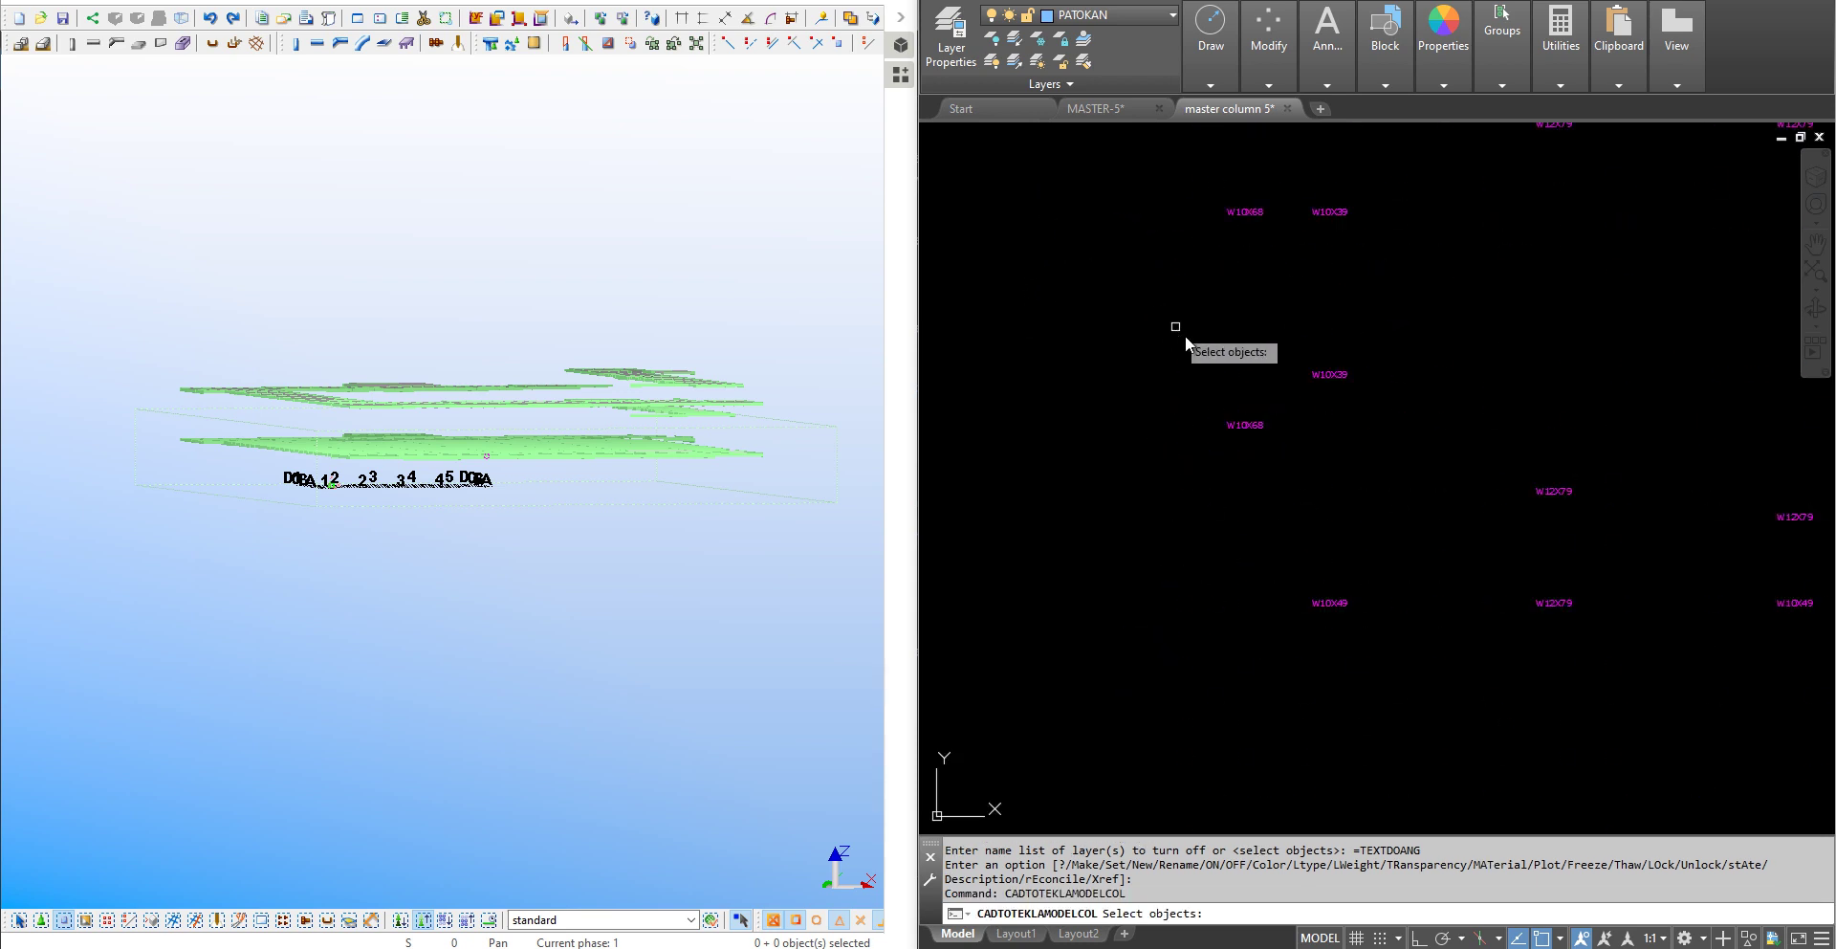
pyautogui.scroll(3, 1025, 460)
pyautogui.scroll(-4, 1250, 396)
pyautogui.scroll(3, 1370, 295)
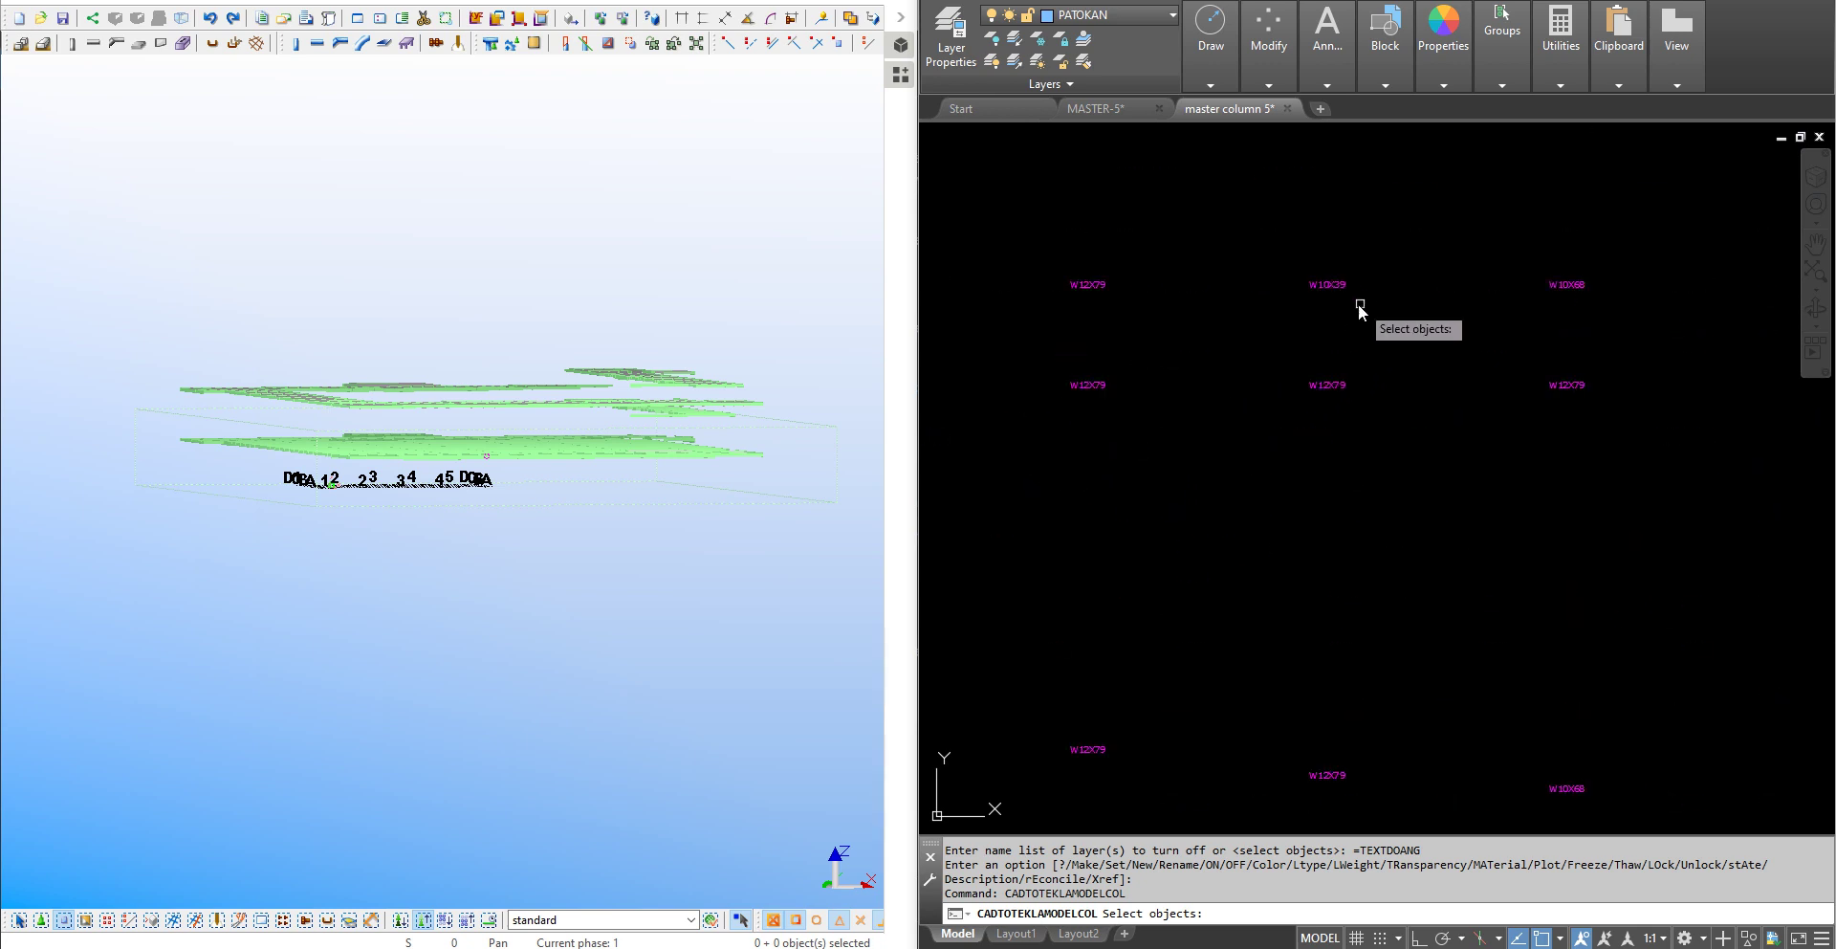
pyautogui.scroll(-3, 1272, 295)
pyautogui.scroll(-2, 1236, 268)
pyautogui.click(1114, 207)
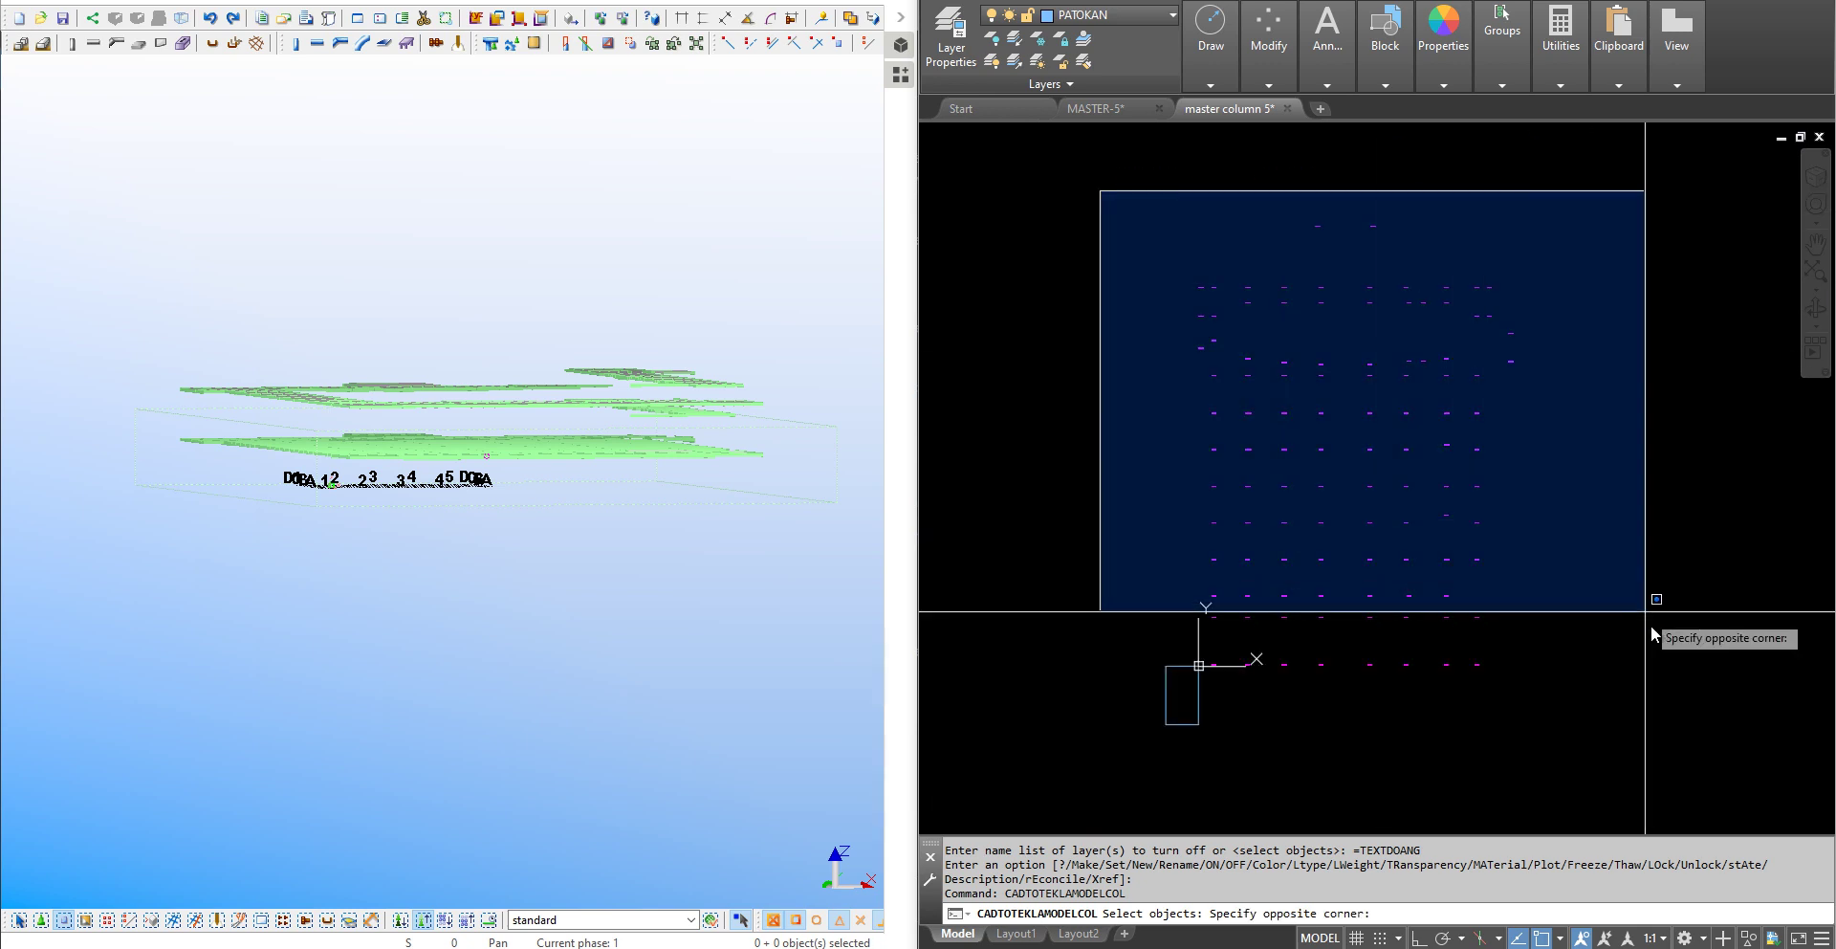
pyautogui.click(1660, 692)
pyautogui.press('Return')
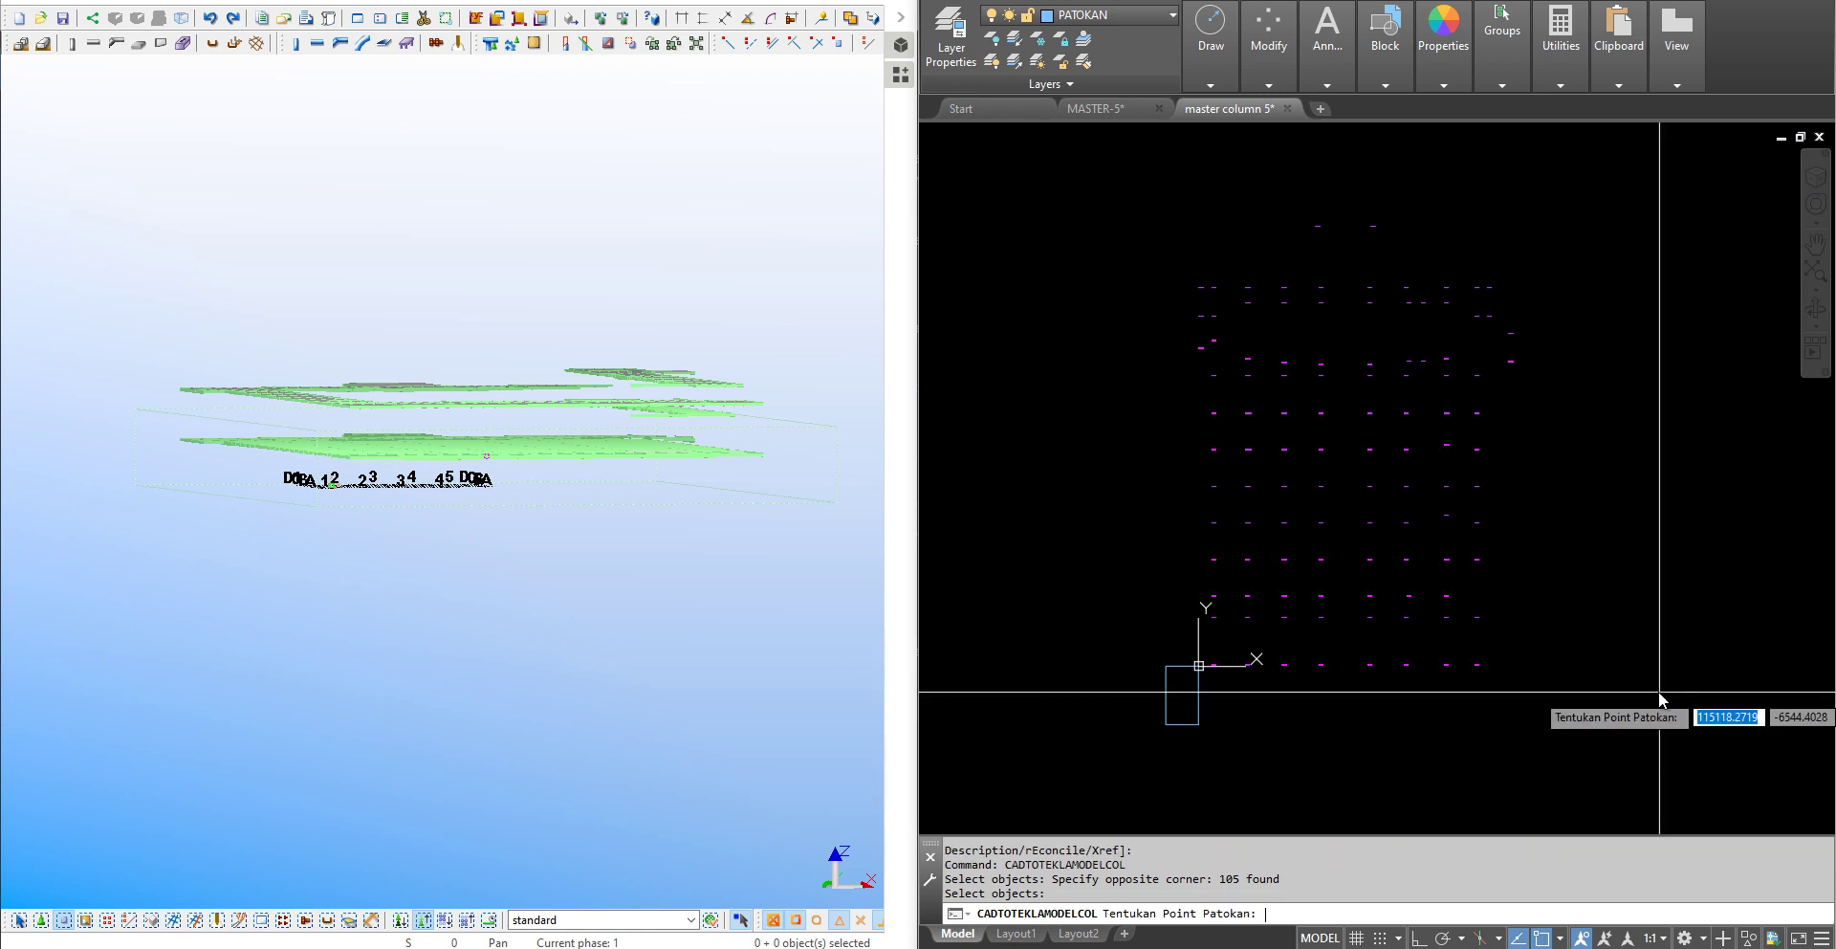
# Use the origin as reference, accept Imperial, and create columns from 0'-0" to 60'-0".
pyautogui.scroll(4, 1234, 686)
pyautogui.scroll(3, 1162, 626)
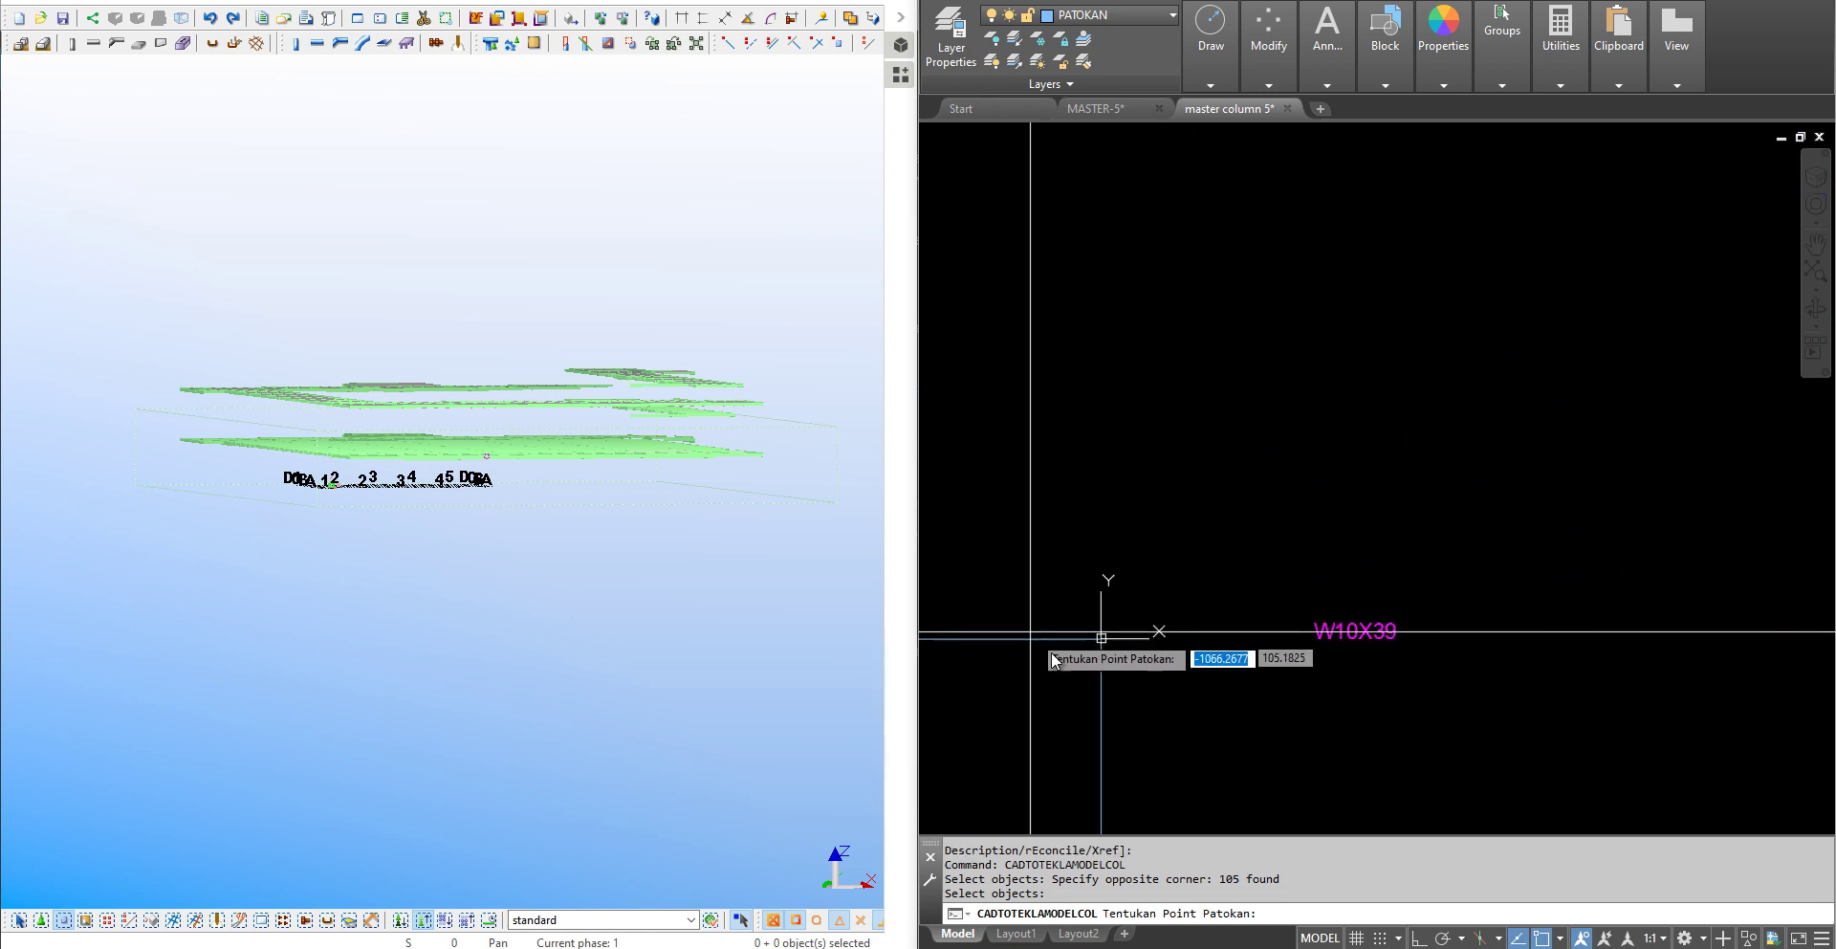
pyautogui.click(1099, 642)
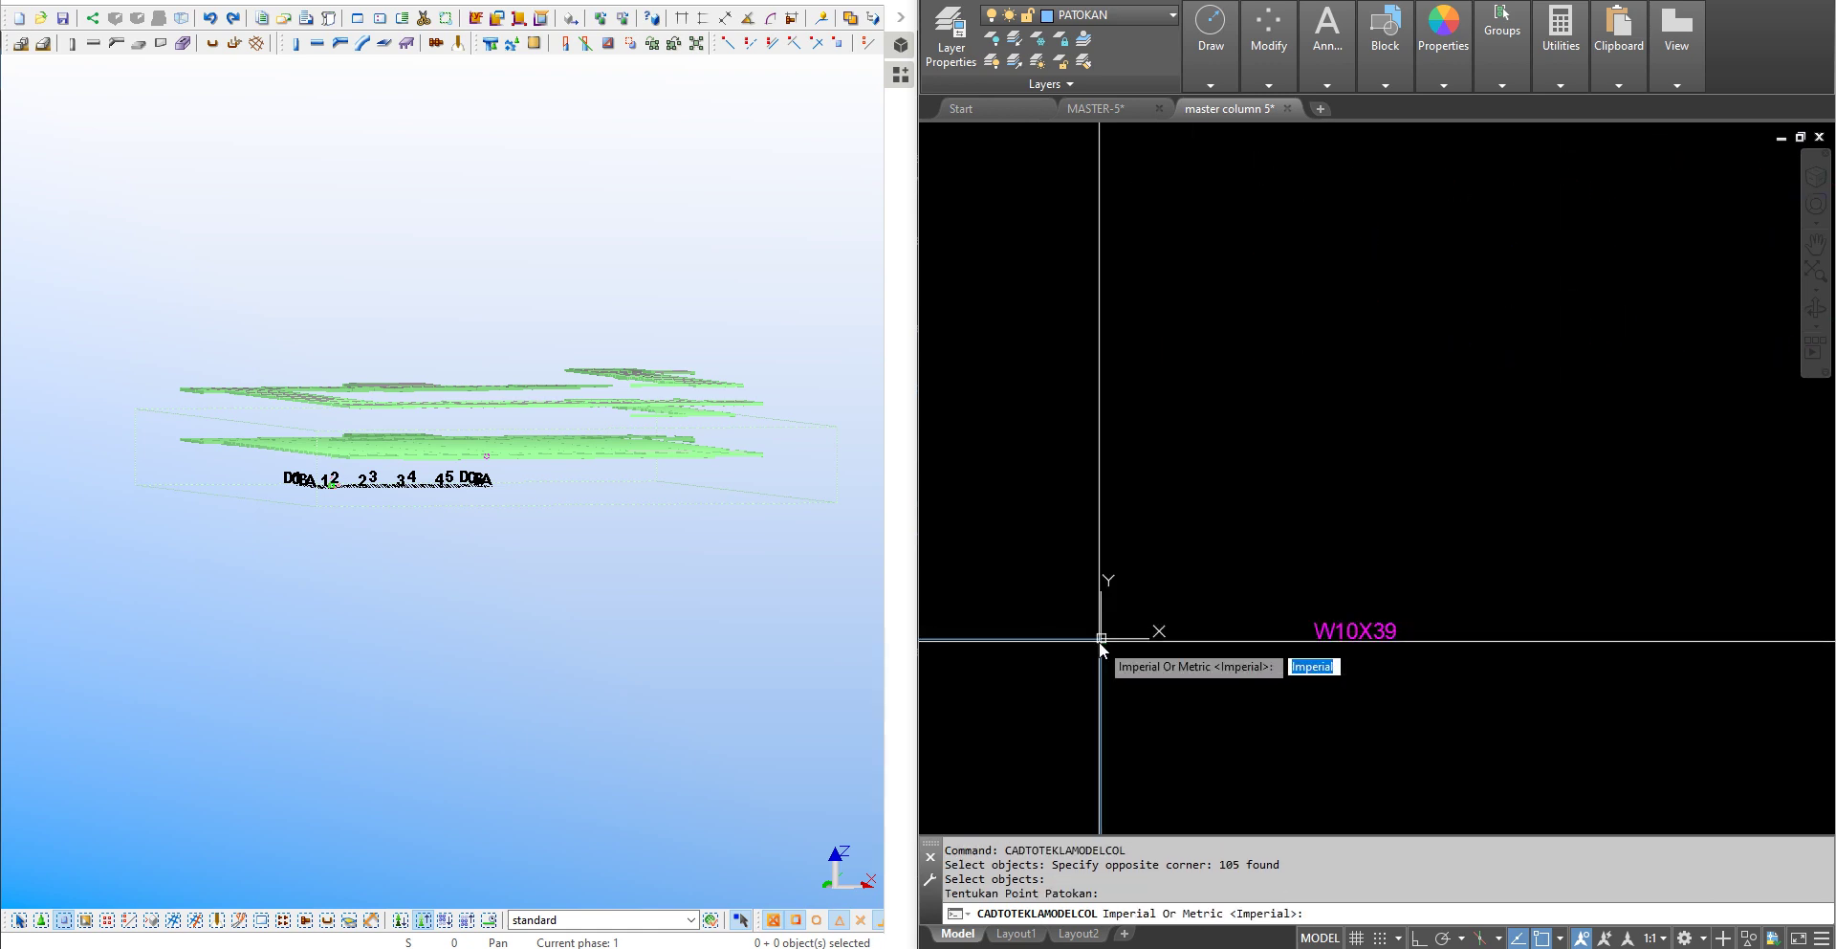
pyautogui.press('Return')
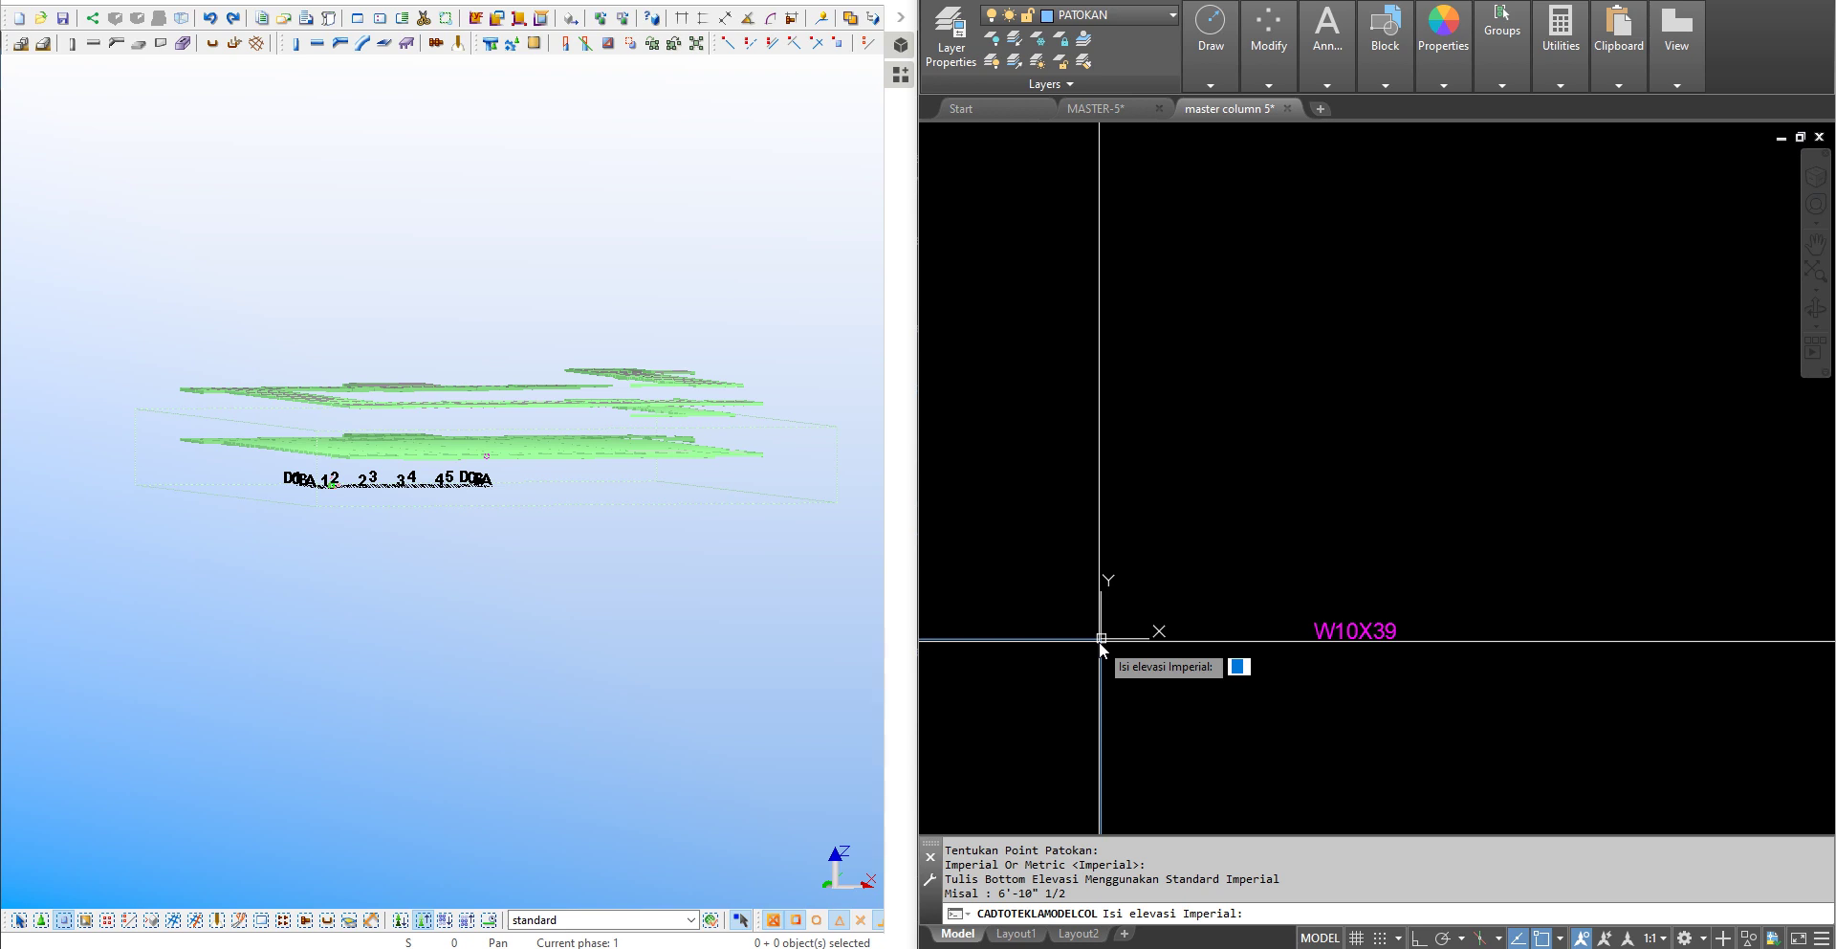
pyautogui.write('0')
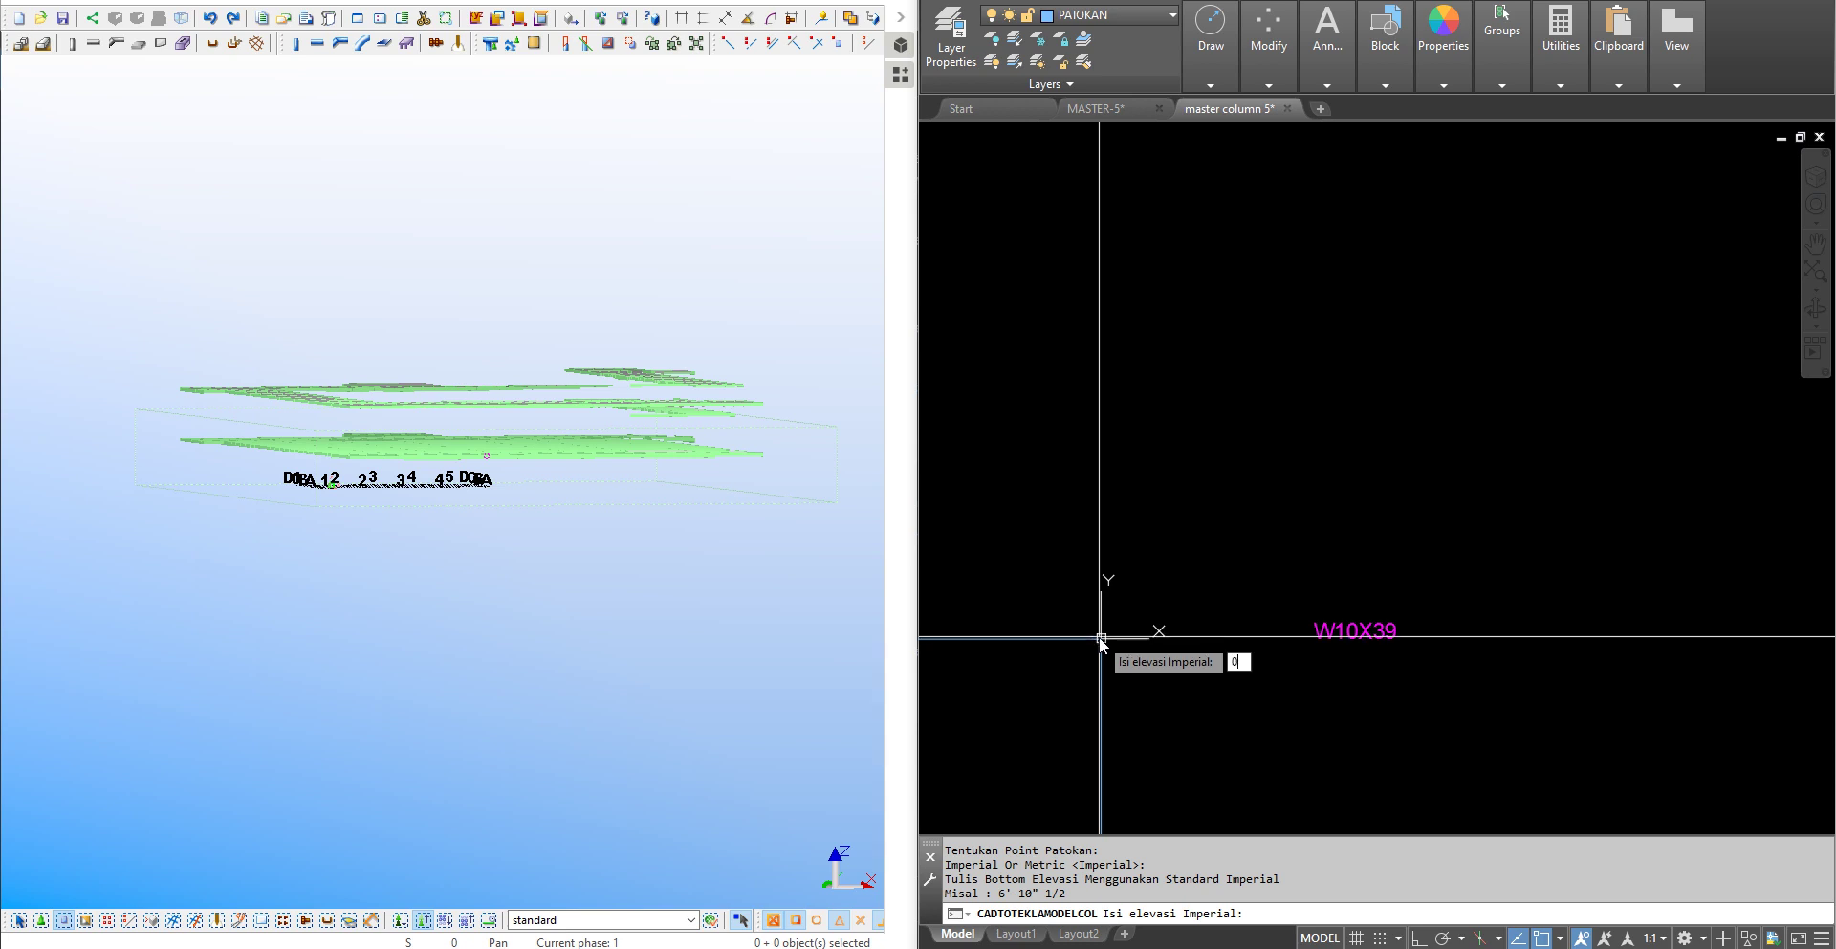
pyautogui.write('\'-0"')
pyautogui.press('Return')
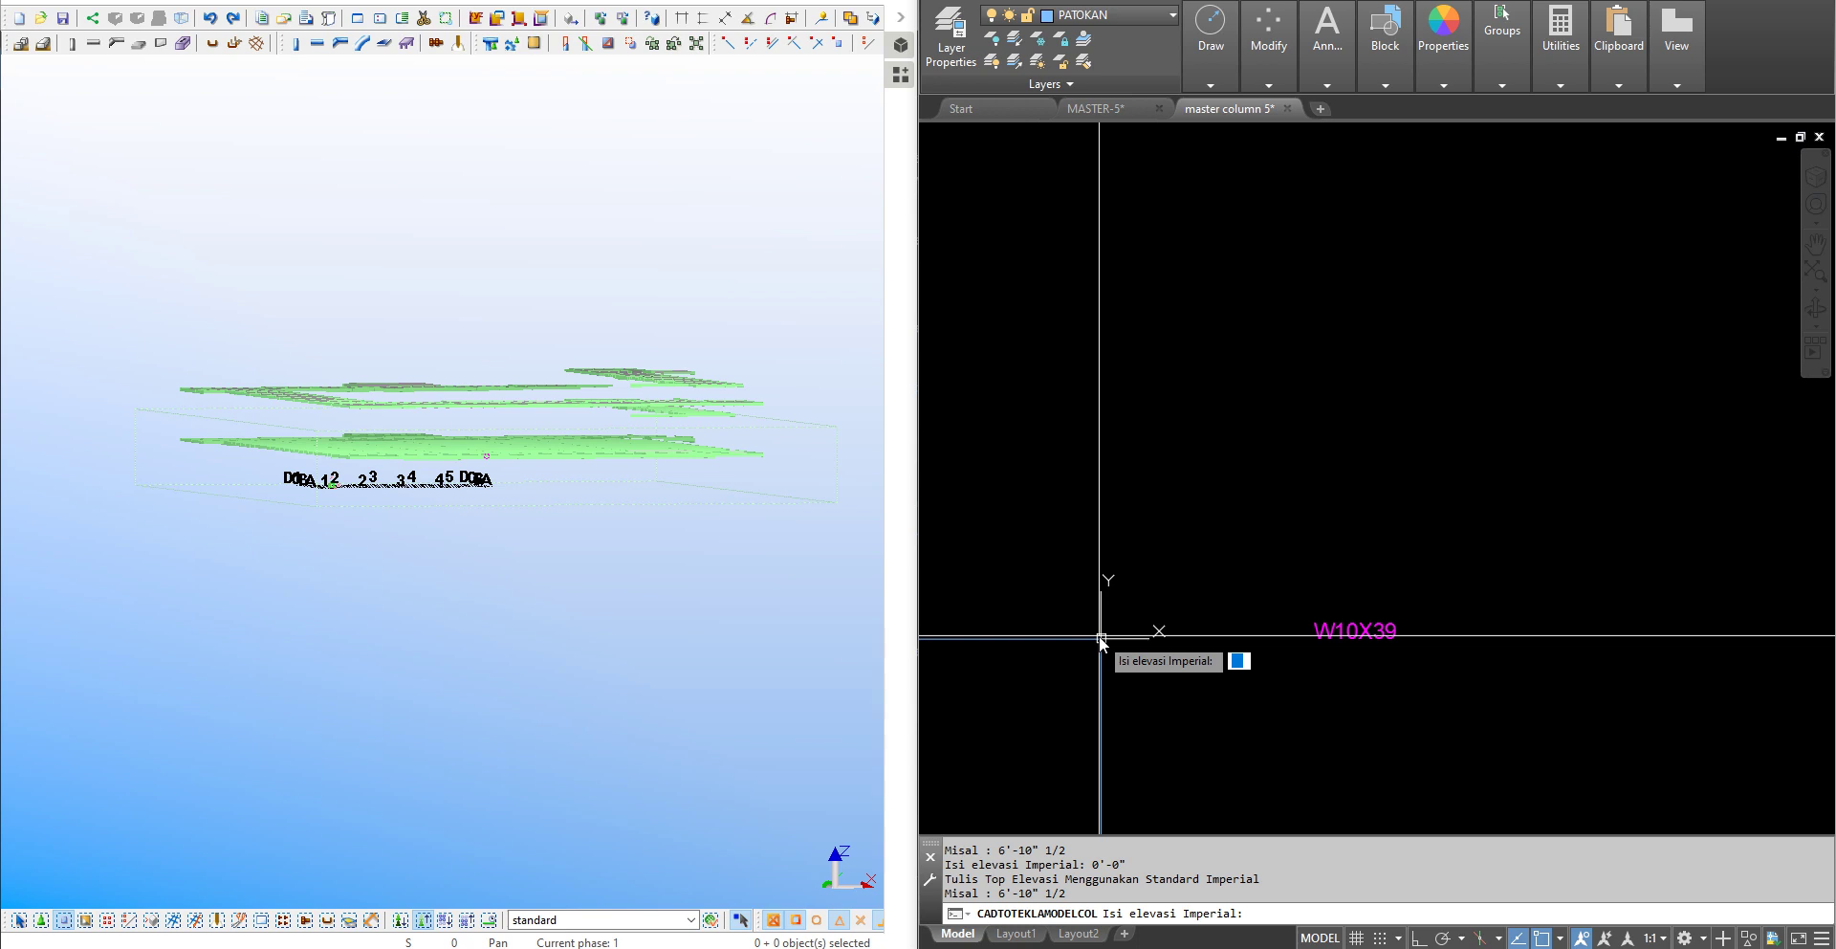
pyautogui.write('60')
pyautogui.write("'")
pyautogui.write('-')
pyautogui.write('0"')
pyautogui.press('Return')
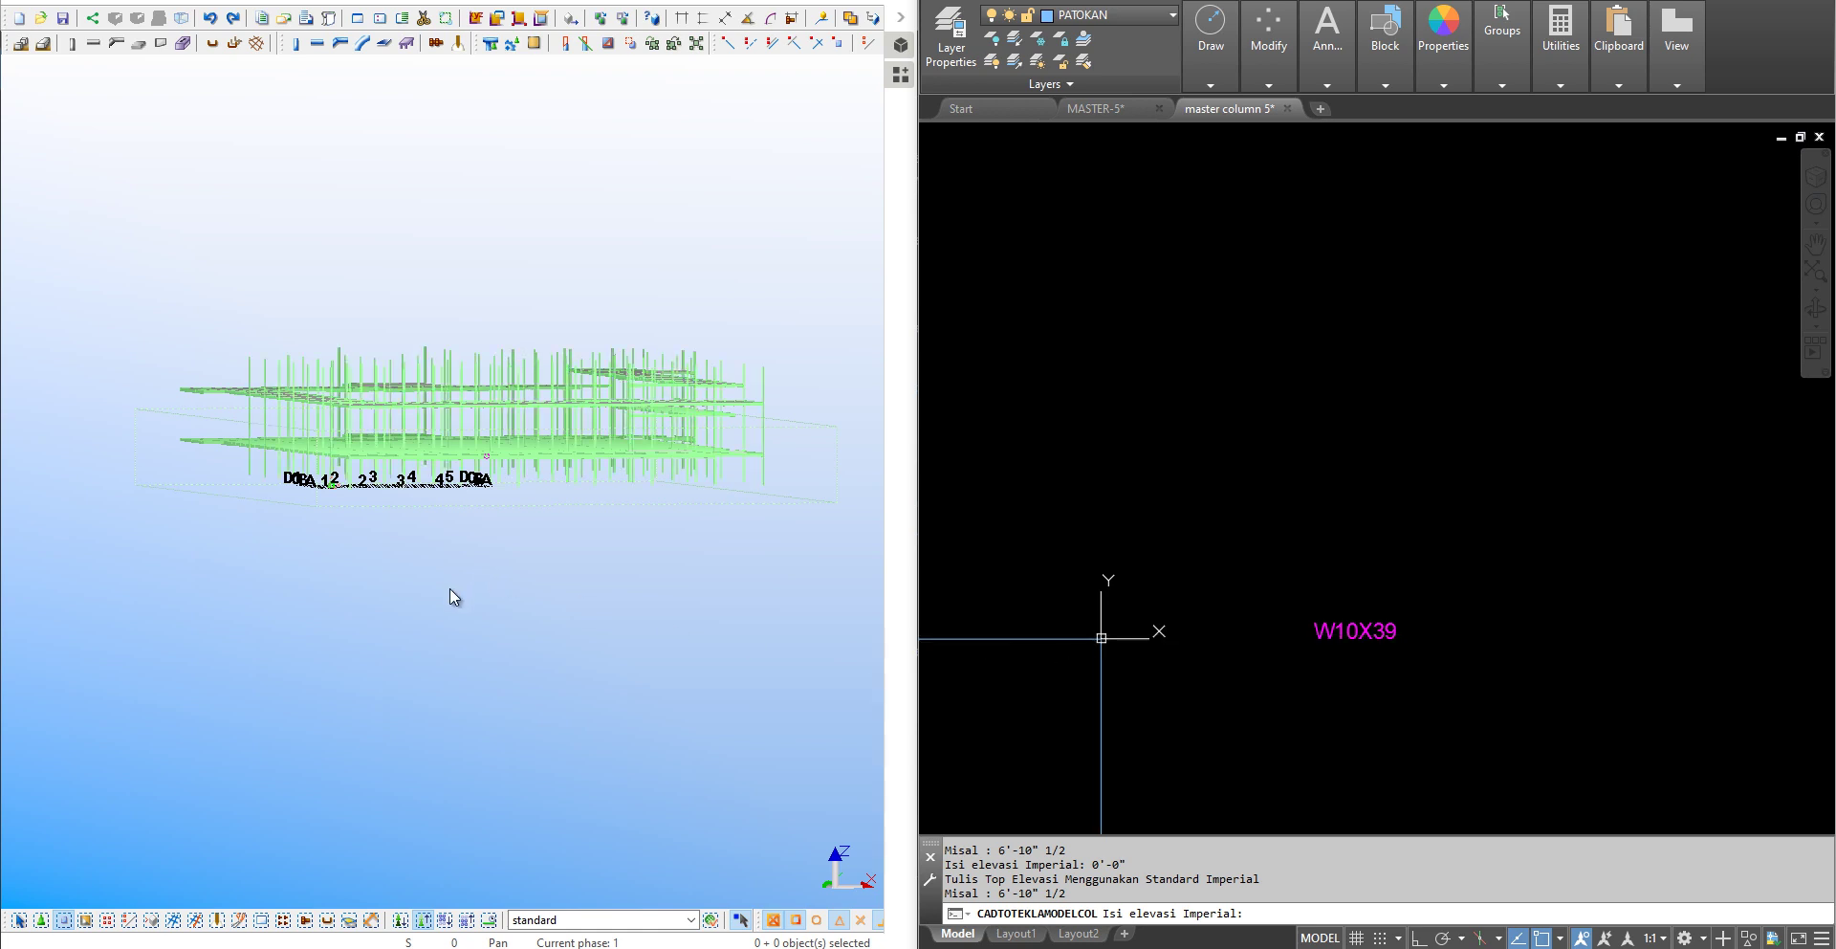
# Orbit and zoom the Tekla model to inspect the new columns among the beam floors.
pyautogui.moveTo(442, 669)
pyautogui.keyDown('ctrl'); pyautogui.mouseDown(button='middle')
pyautogui.moveTo(331, 667)
pyautogui.moveTo(402, 701)
pyautogui.moveTo(520, 685)
pyautogui.moveTo(668, 711)
pyautogui.moveTo(779, 672)
pyautogui.moveTo(873, 676)
pyautogui.mouseUp(button='middle'); pyautogui.keyUp('ctrl')
pyautogui.moveTo(632, 657)
pyautogui.keyDown('ctrl'); pyautogui.mouseDown(button='middle')
pyautogui.moveTo(668, 629)
pyautogui.moveTo(649, 674)
pyautogui.moveTo(553, 669)
pyautogui.moveTo(462, 608)
pyautogui.moveTo(466, 629)
pyautogui.moveTo(505, 635)
pyautogui.mouseUp(button='middle'); pyautogui.keyUp('ctrl')
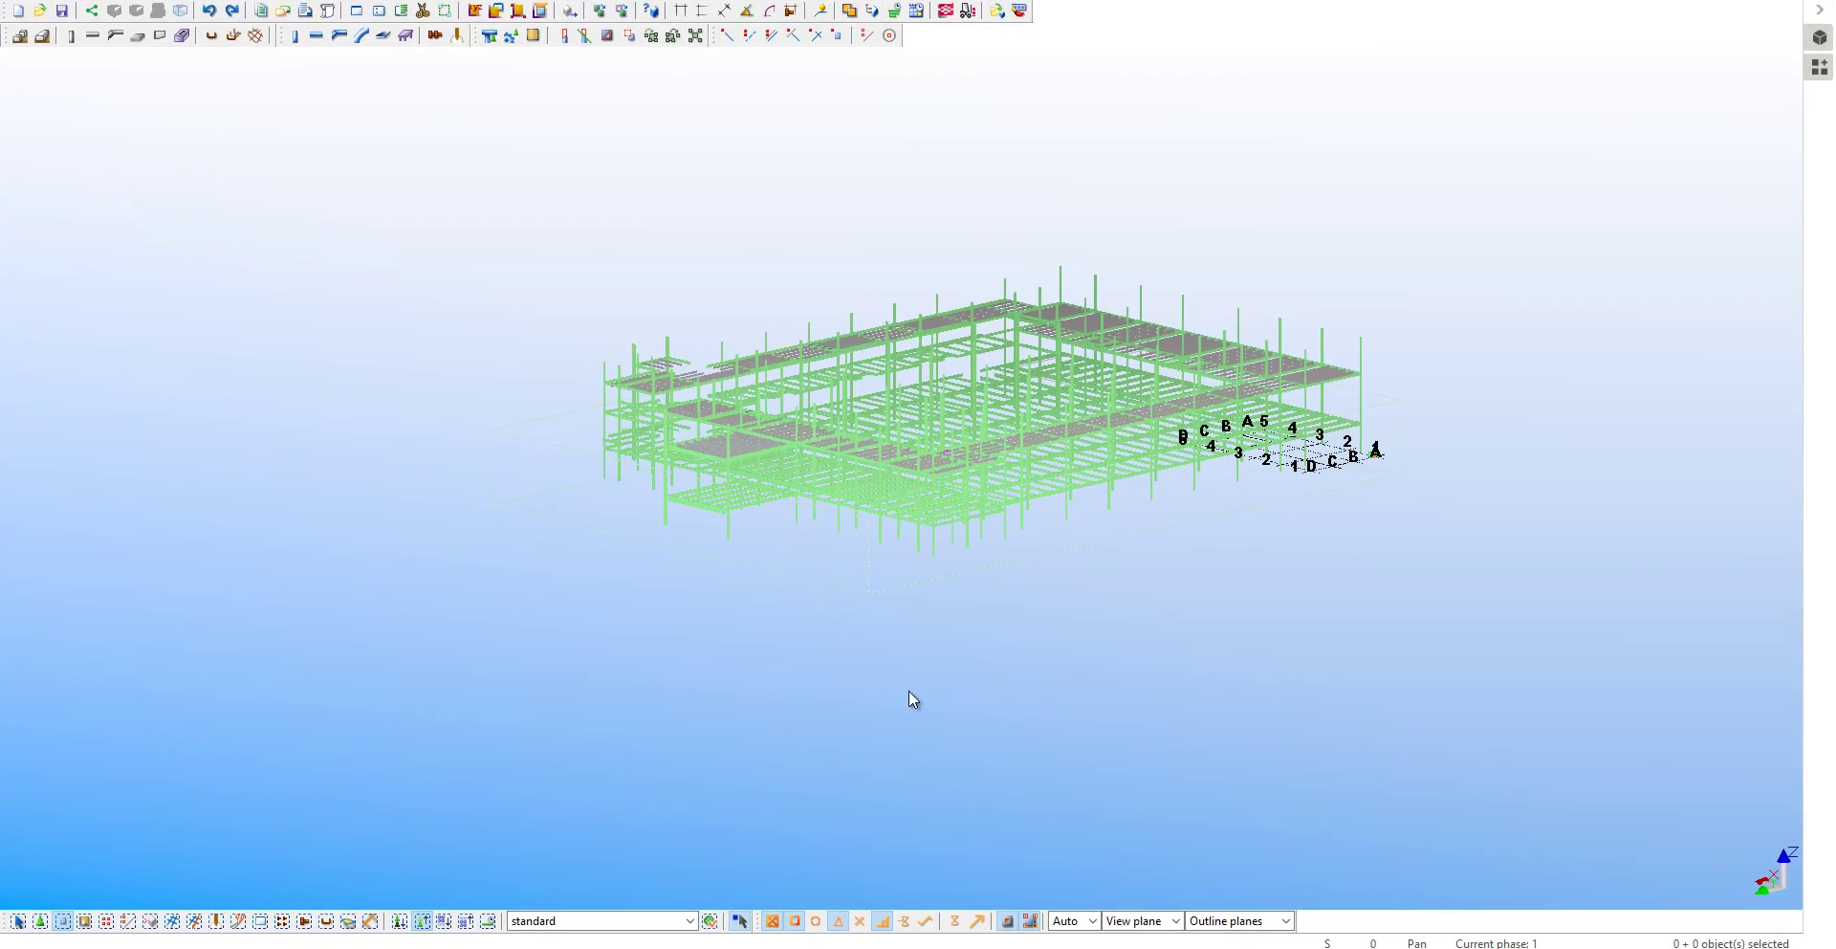
pyautogui.moveTo(909, 690)
pyautogui.keyDown('ctrl'); pyautogui.mouseDown(button='middle')
pyautogui.moveTo(1013, 719)
pyautogui.moveTo(942, 604)
pyautogui.mouseUp(button='middle'); pyautogui.keyUp('ctrl')
pyautogui.scroll(5, 847, 420)
pyautogui.scroll(3, 846, 416)
# Inquire the 30'-0" beam to confirm its 41'-8" top level, then show a flat front elevation.
pyautogui.rightClick(846, 416)
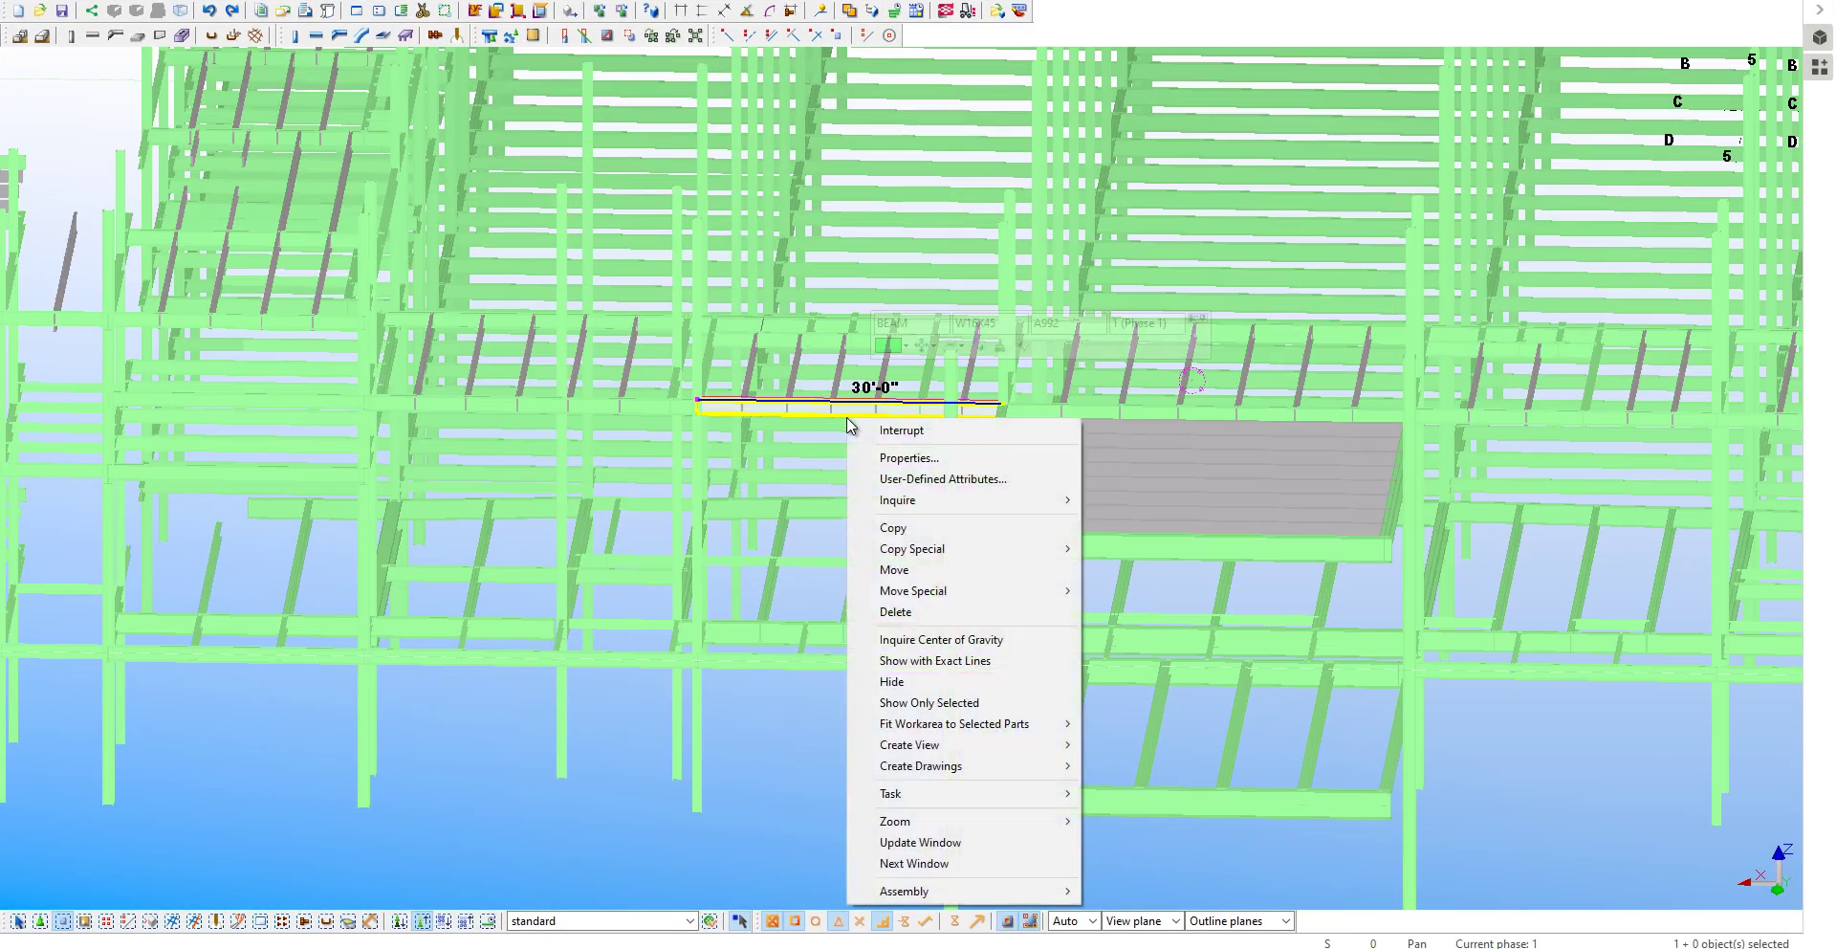
pyautogui.moveTo(964, 499)
pyautogui.click(1113, 501)
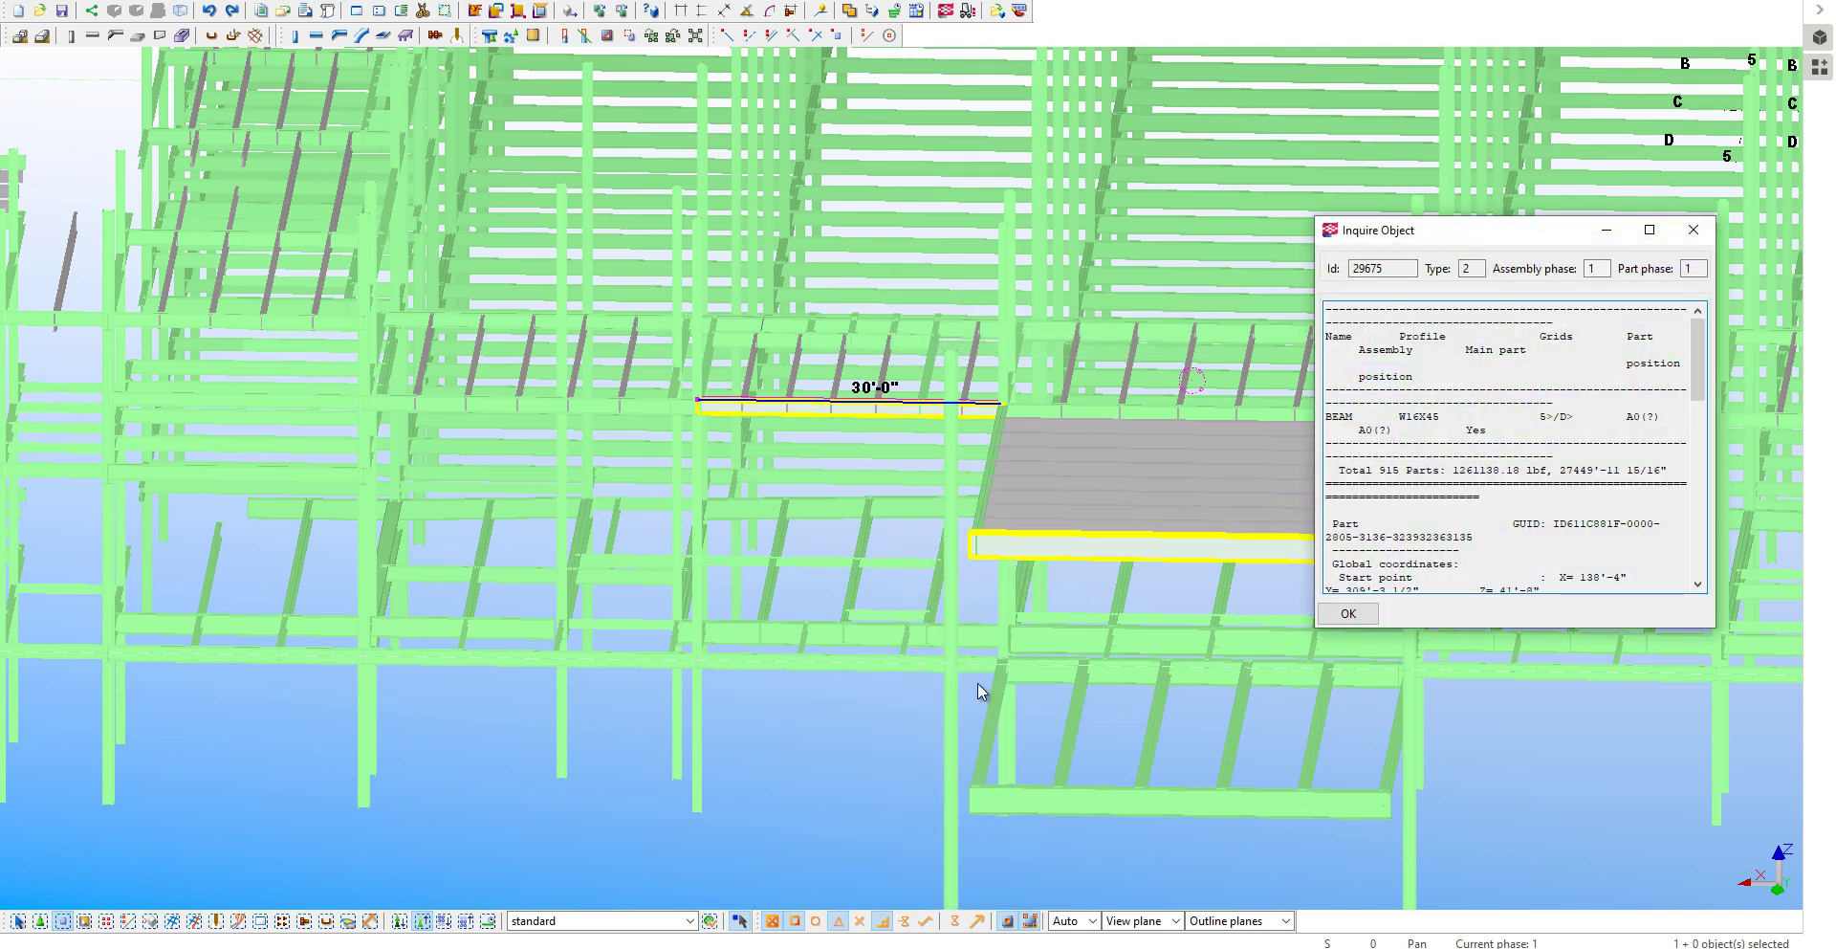
pyautogui.scroll(-4, 1446, 484)
pyautogui.scroll(-1, 1447, 484)
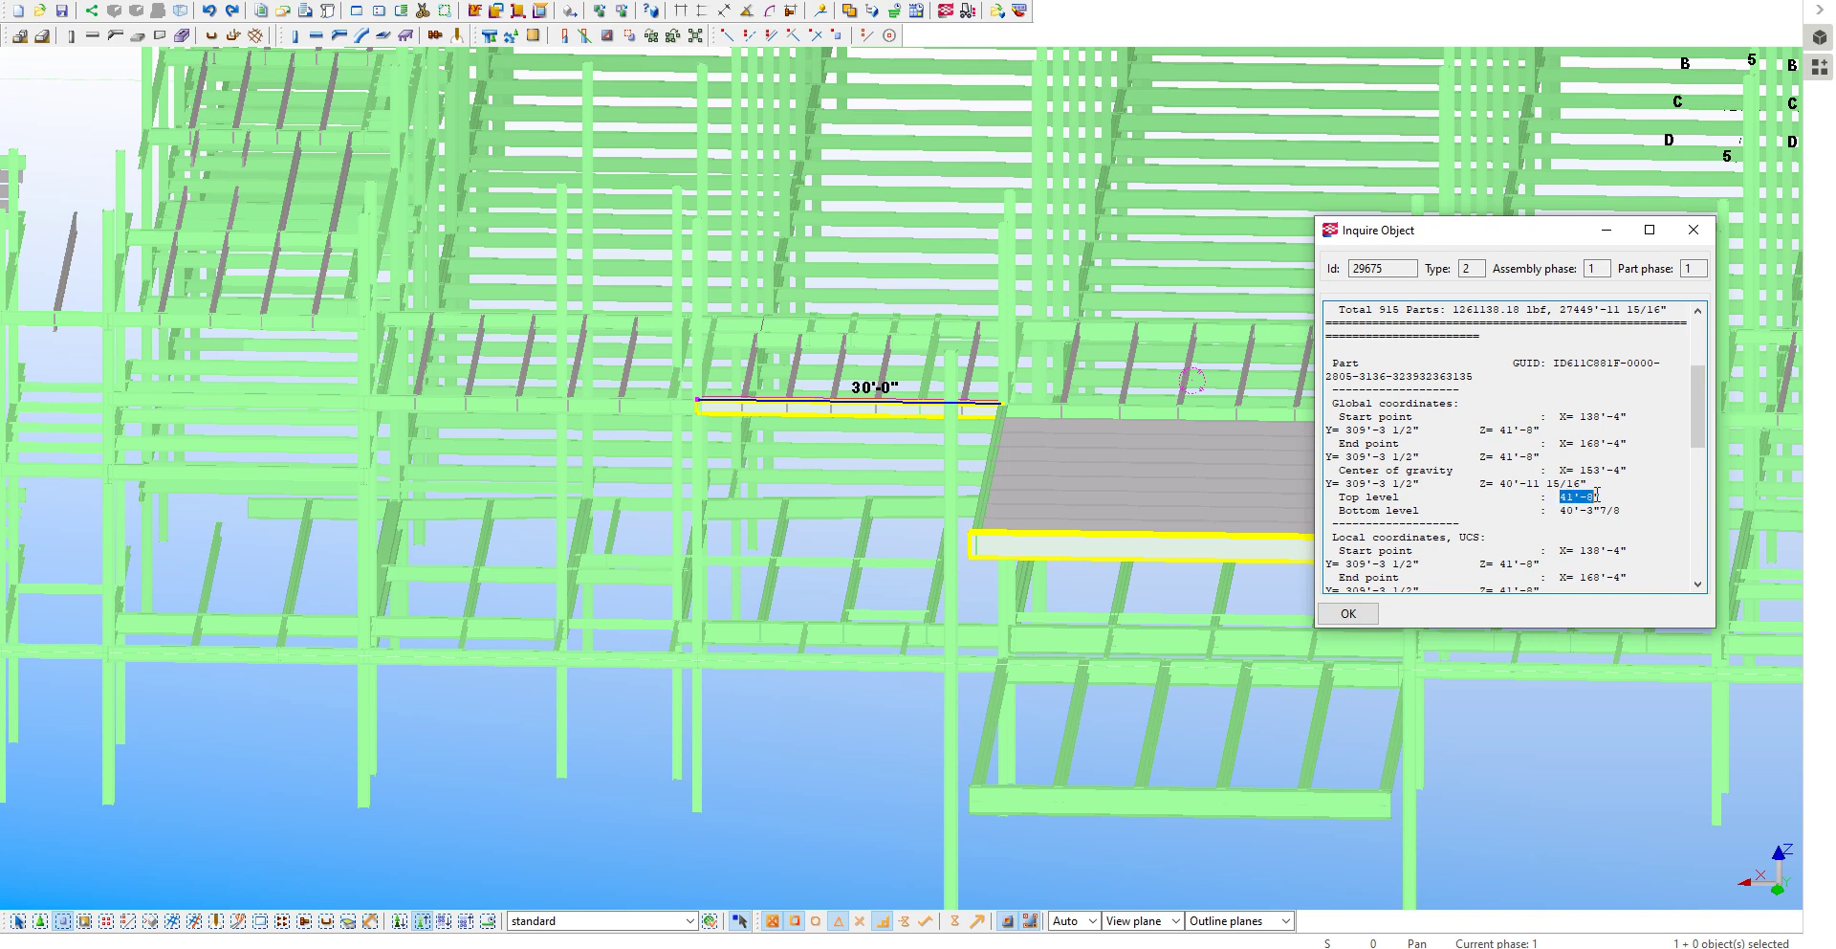
pyautogui.click(1693, 230)
pyautogui.hotkey('ctrl', 'p')
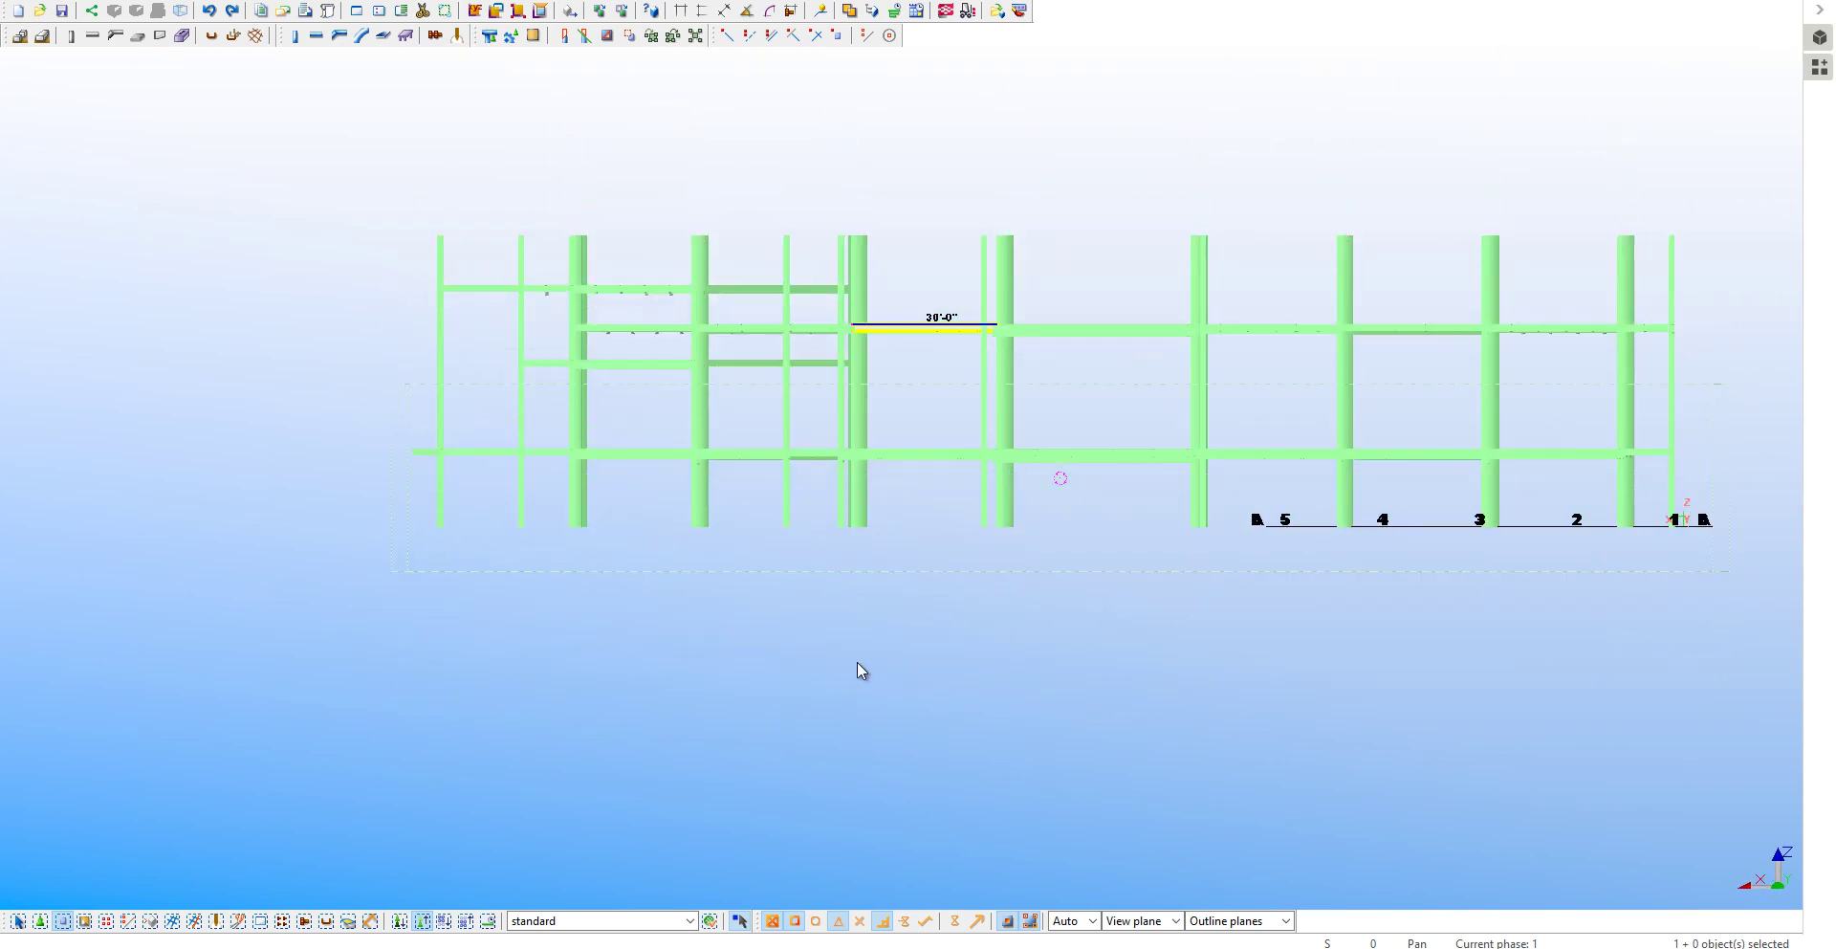
# Open the right-hand column's properties and select its 60'-0" top level to replace with 41'-8".
pyautogui.doubleClick(1675, 302)
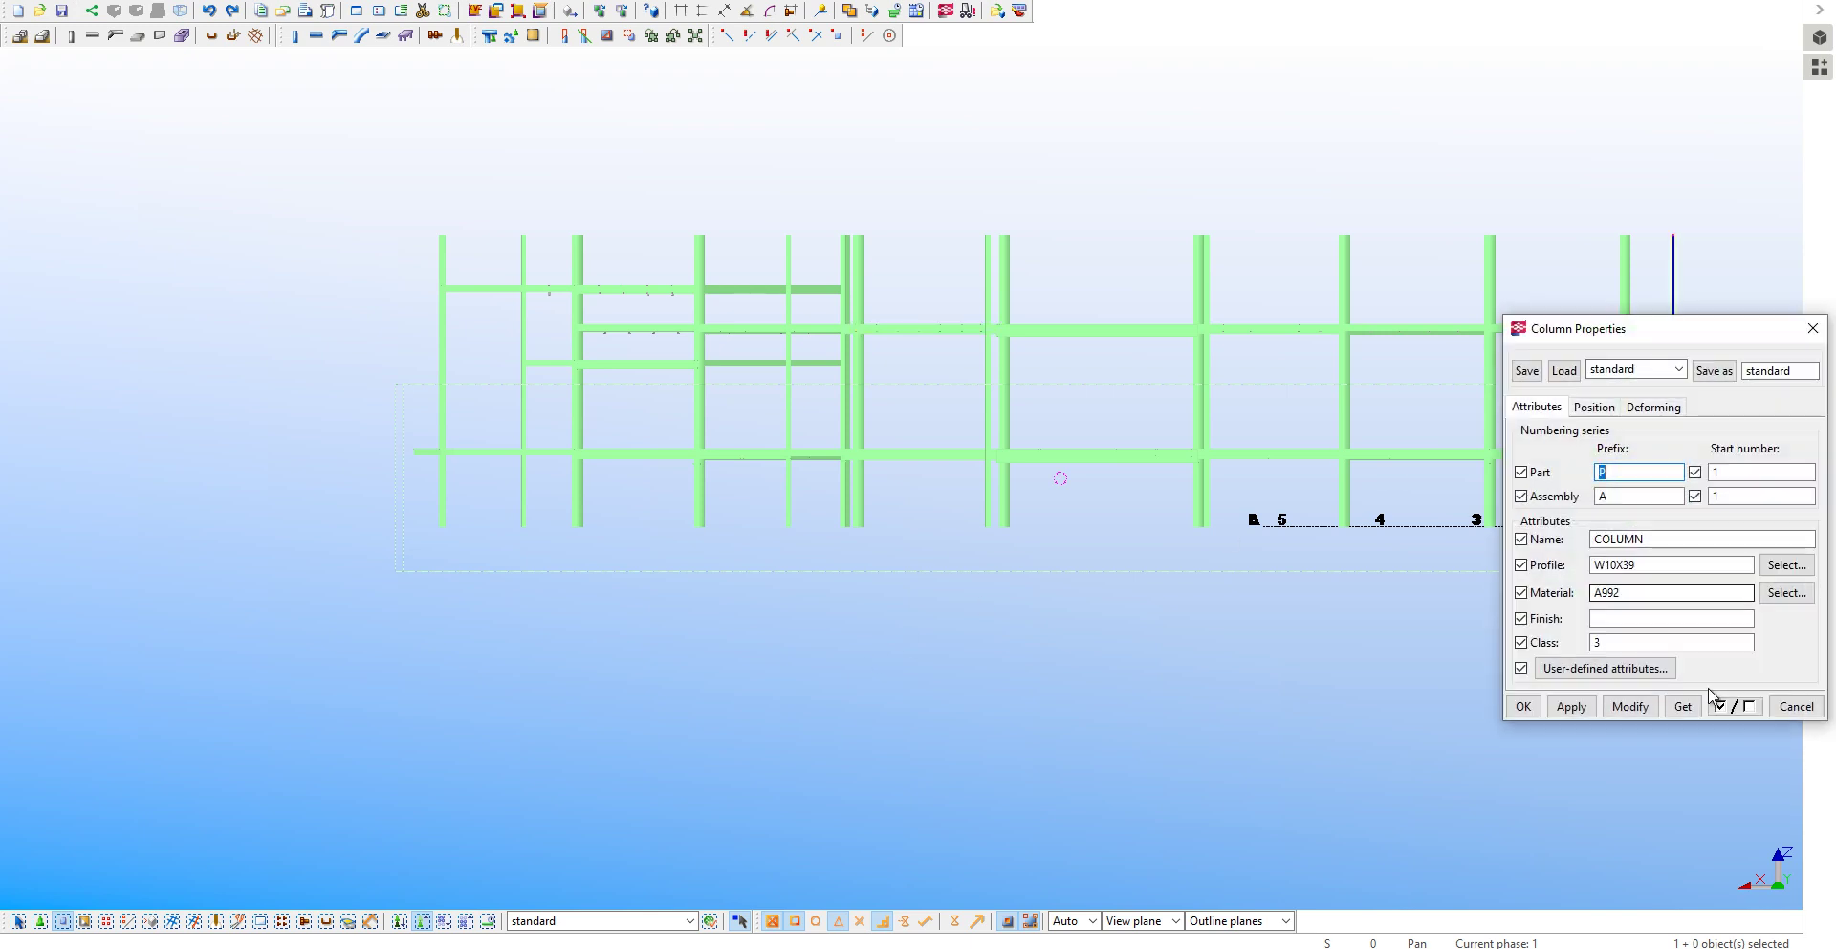
pyautogui.press('Escape')
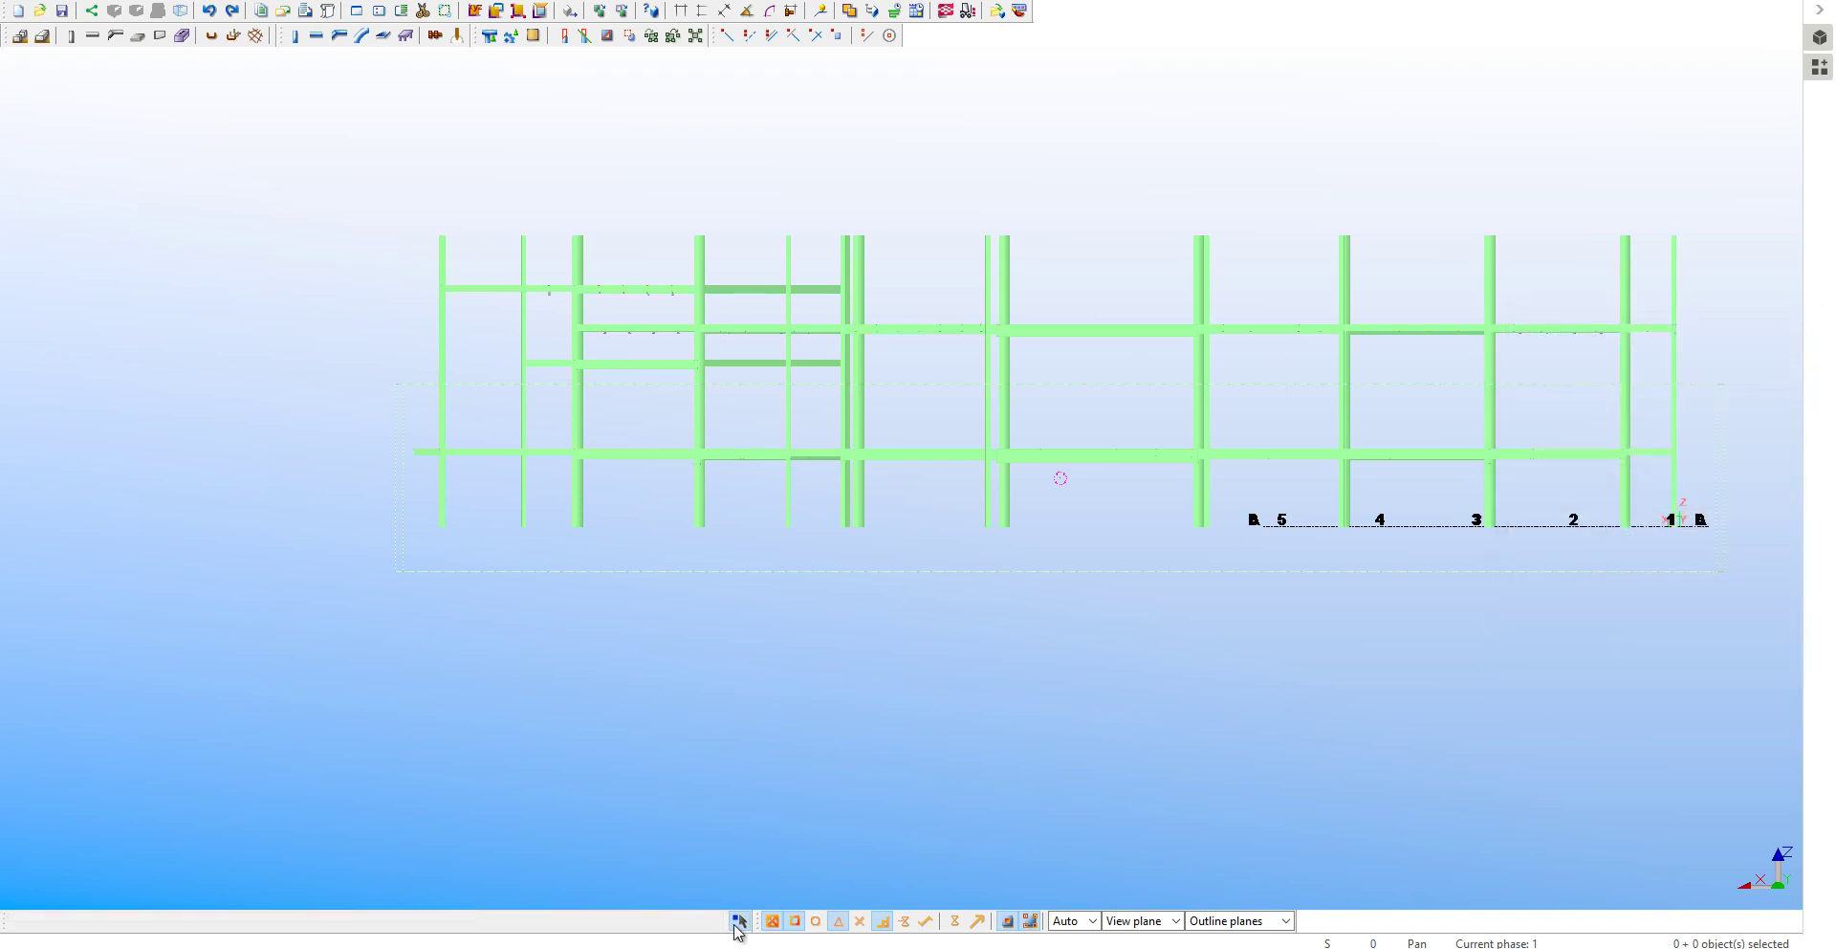
pyautogui.doubleClick(1624, 287)
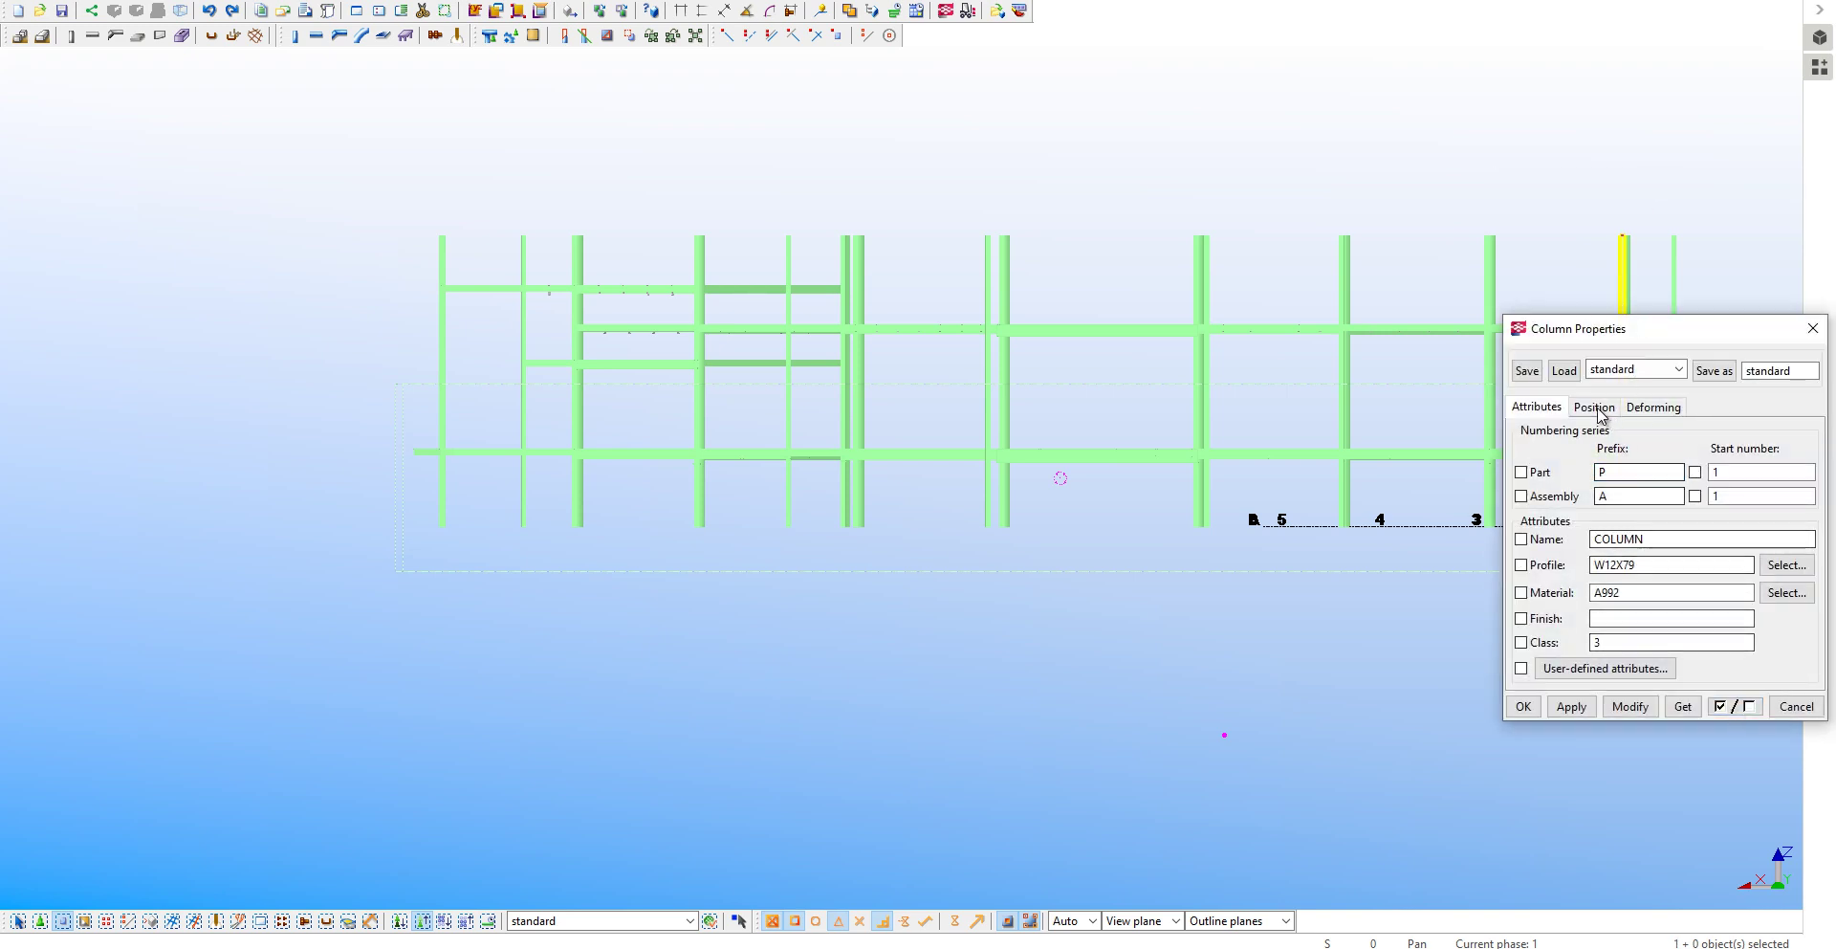
pyautogui.click(1595, 407)
pyautogui.moveTo(1646, 560); pyautogui.dragTo(1565, 562)
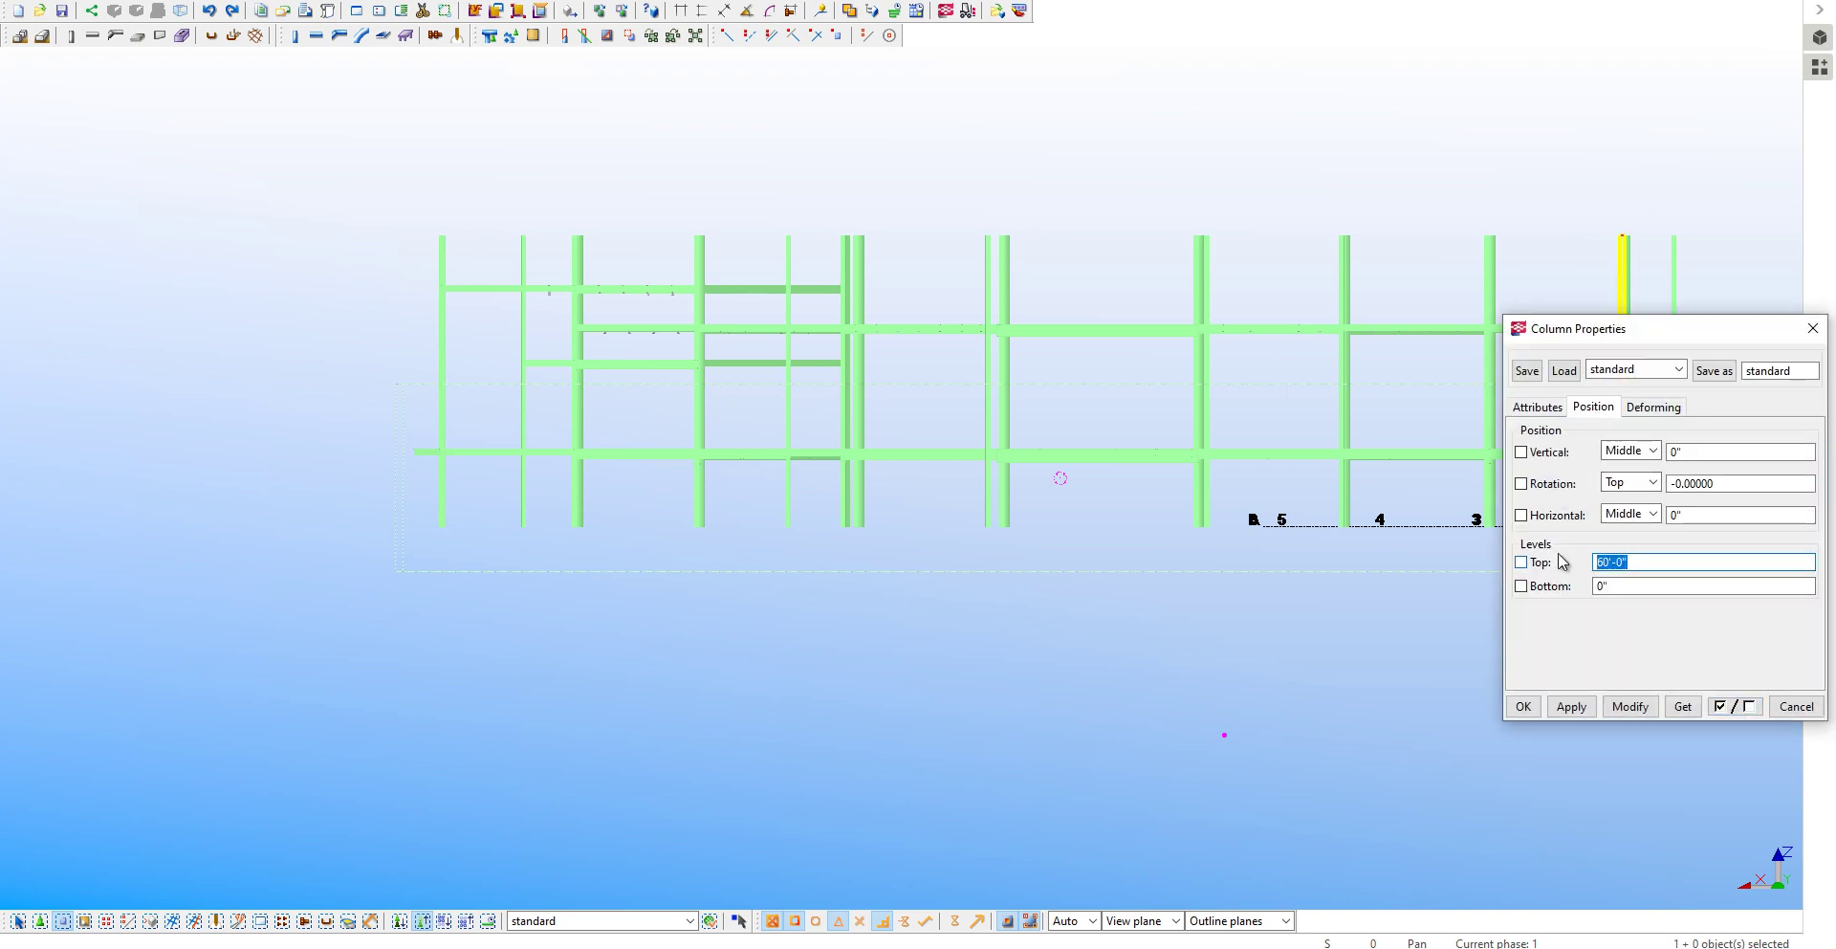
# Apply the 41'-8" top level to the columns across the right half of the elevation.
pyautogui.moveTo(1715, 289); pyautogui.dragTo(927, 220)
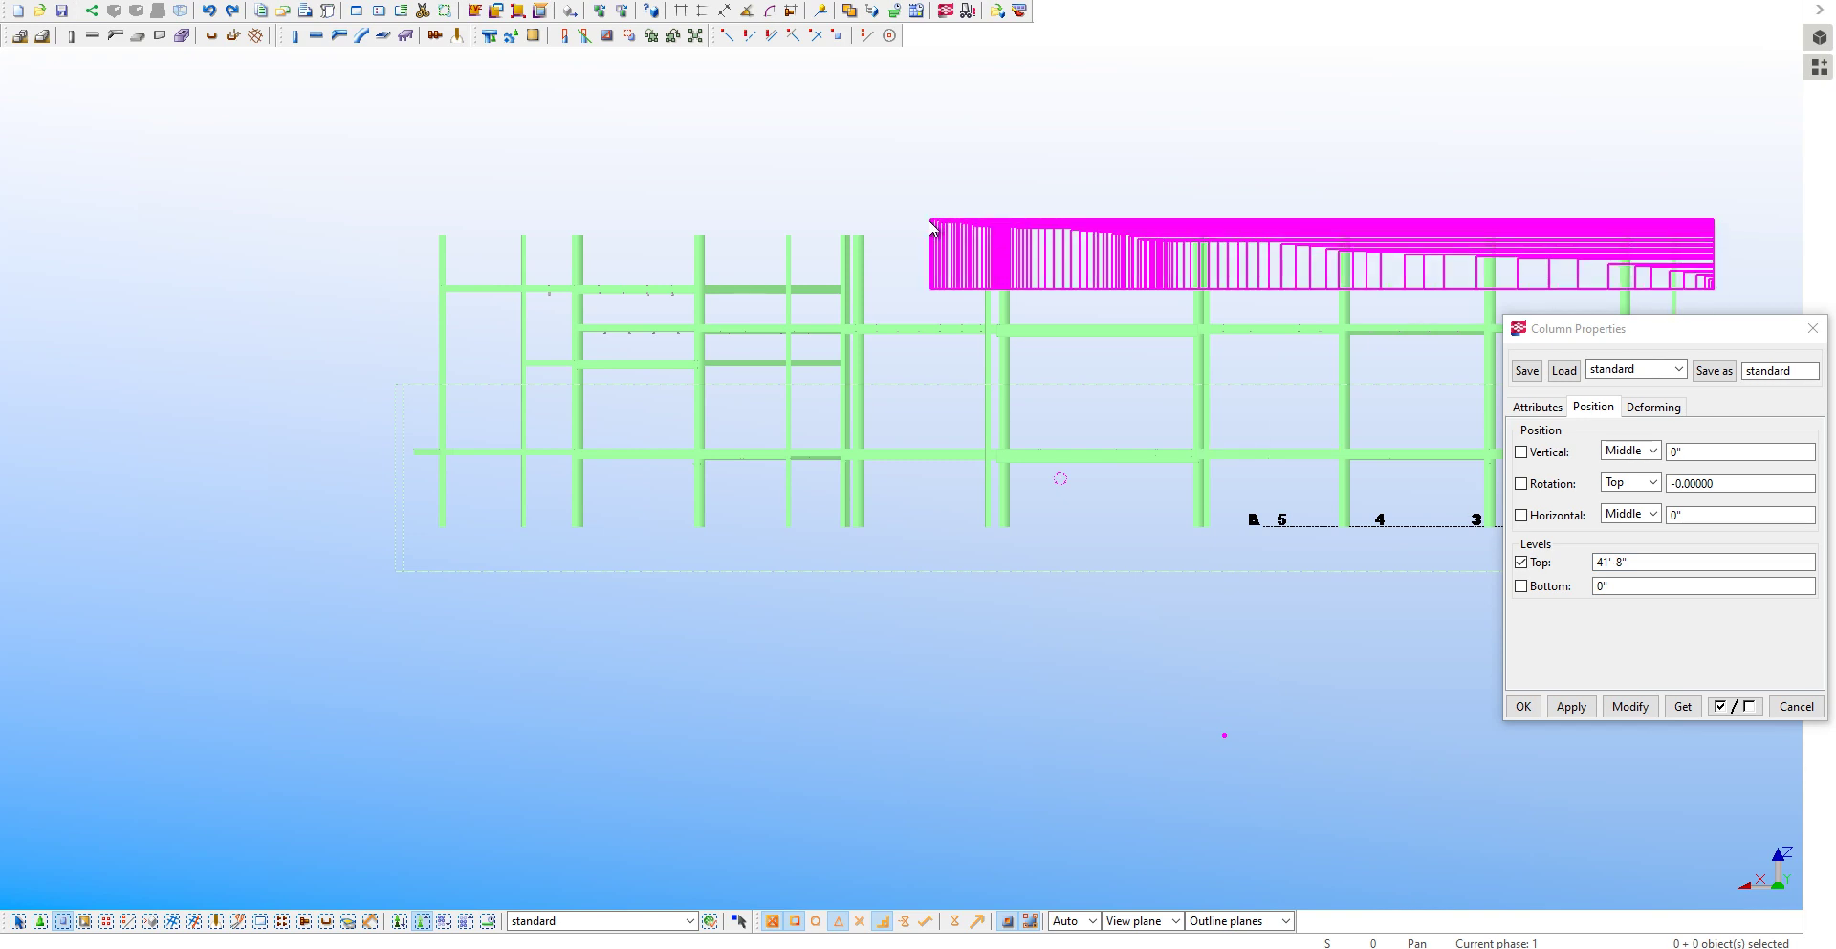
pyautogui.click(1622, 707)
pyautogui.moveTo(885, 511)
pyautogui.keyDown('ctrl'); pyautogui.mouseDown(button='middle')
pyautogui.moveTo(909, 536)
pyautogui.moveTo(899, 559)
pyautogui.moveTo(889, 516)
pyautogui.mouseUp(button='middle'); pyautogui.keyUp('ctrl')
pyautogui.moveTo(916, 278)
pyautogui.keyDown('ctrl'); pyautogui.mouseDown(button='middle')
pyautogui.moveTo(956, 317)
pyautogui.moveTo(949, 296)
pyautogui.mouseUp(button='middle'); pyautogui.keyUp('ctrl')
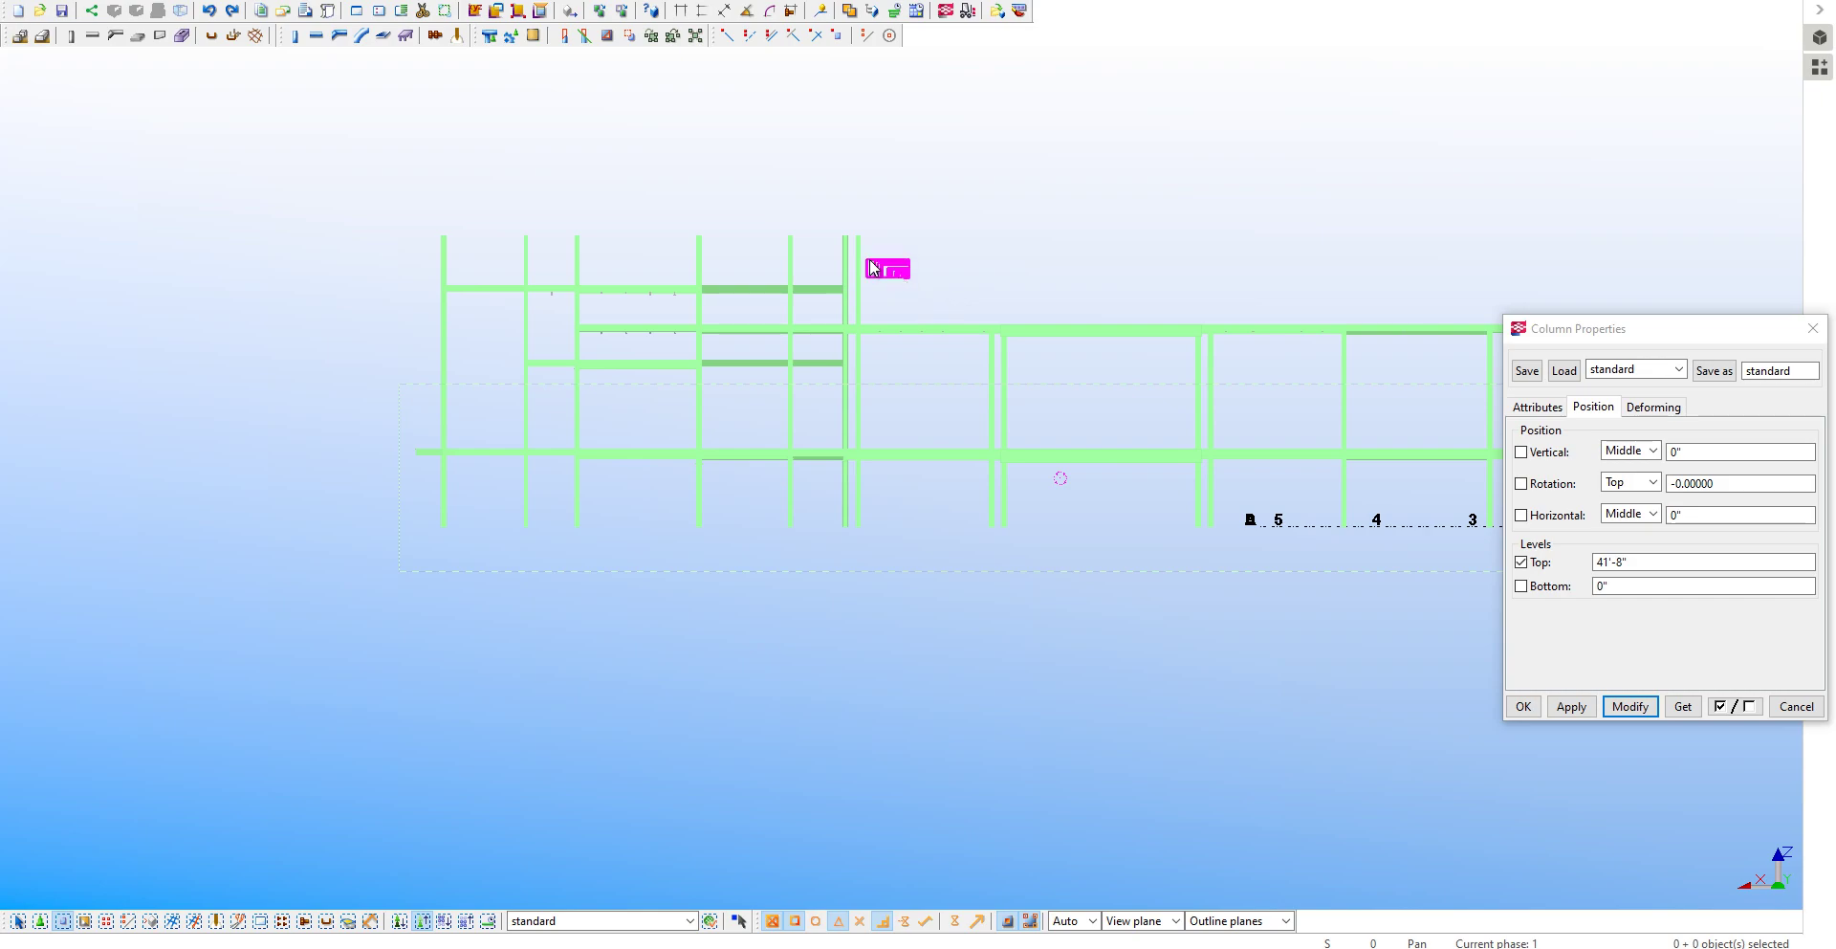
# Apply the 41'-8" top level to three more columns in the elevation.
pyautogui.moveTo(872, 268); pyautogui.dragTo(771, 238)
pyautogui.click(1613, 699)
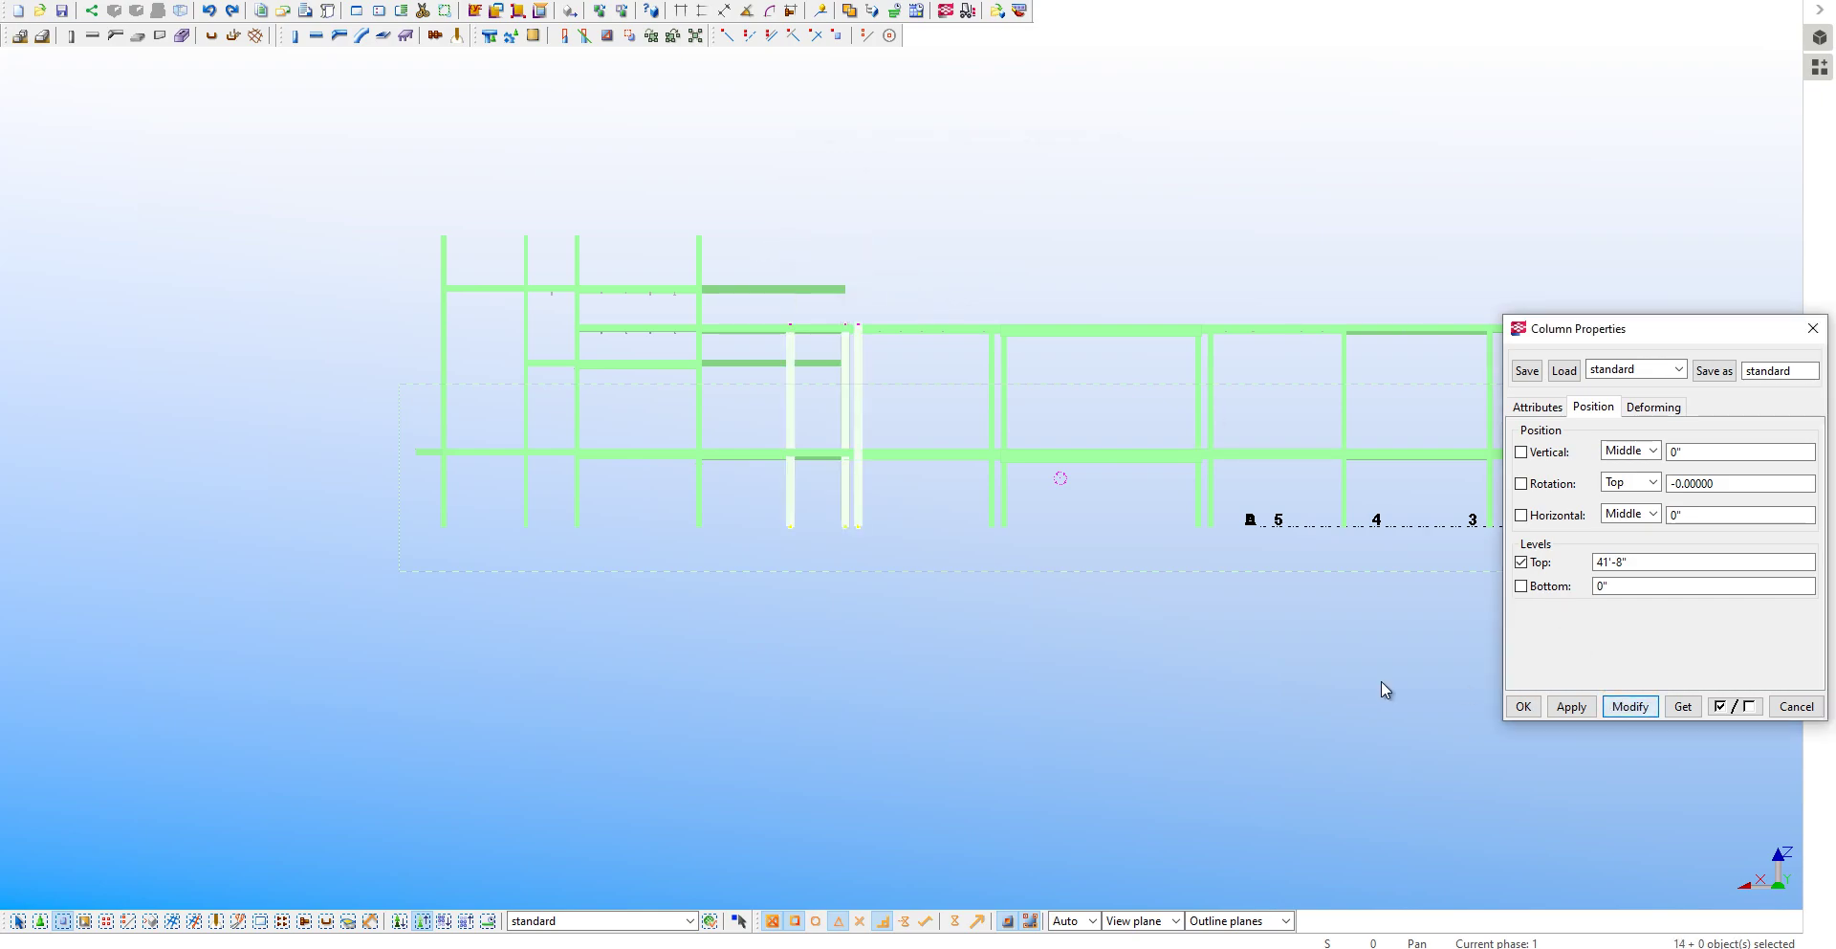
pyautogui.press('Escape')
pyautogui.moveTo(688, 316)
pyautogui.keyDown('ctrl'); pyautogui.mouseDown(button='middle')
pyautogui.moveTo(709, 378)
pyautogui.moveTo(656, 394)
pyautogui.moveTo(870, 348)
pyautogui.mouseUp(button='middle'); pyautogui.keyUp('ctrl')
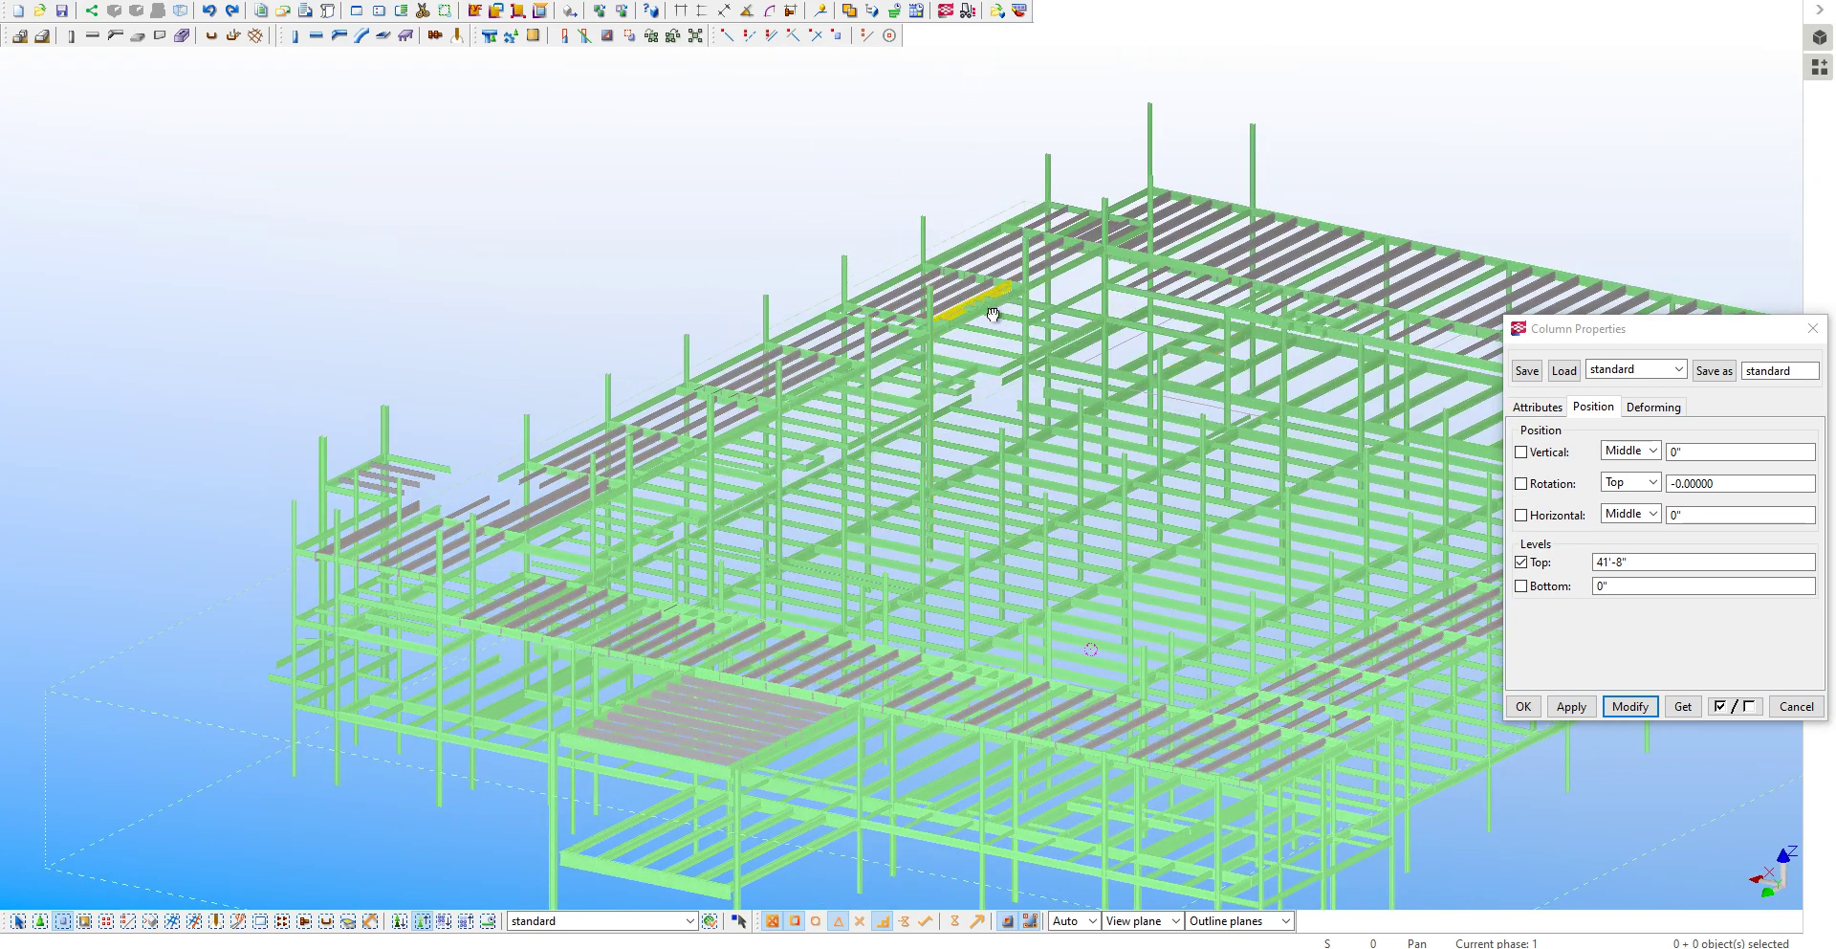
# Modify the two columns sticking above the roof with the current column properties.
pyautogui.scroll(2, 851, 396)
pyautogui.moveTo(1081, 278); pyautogui.dragTo(878, 218)
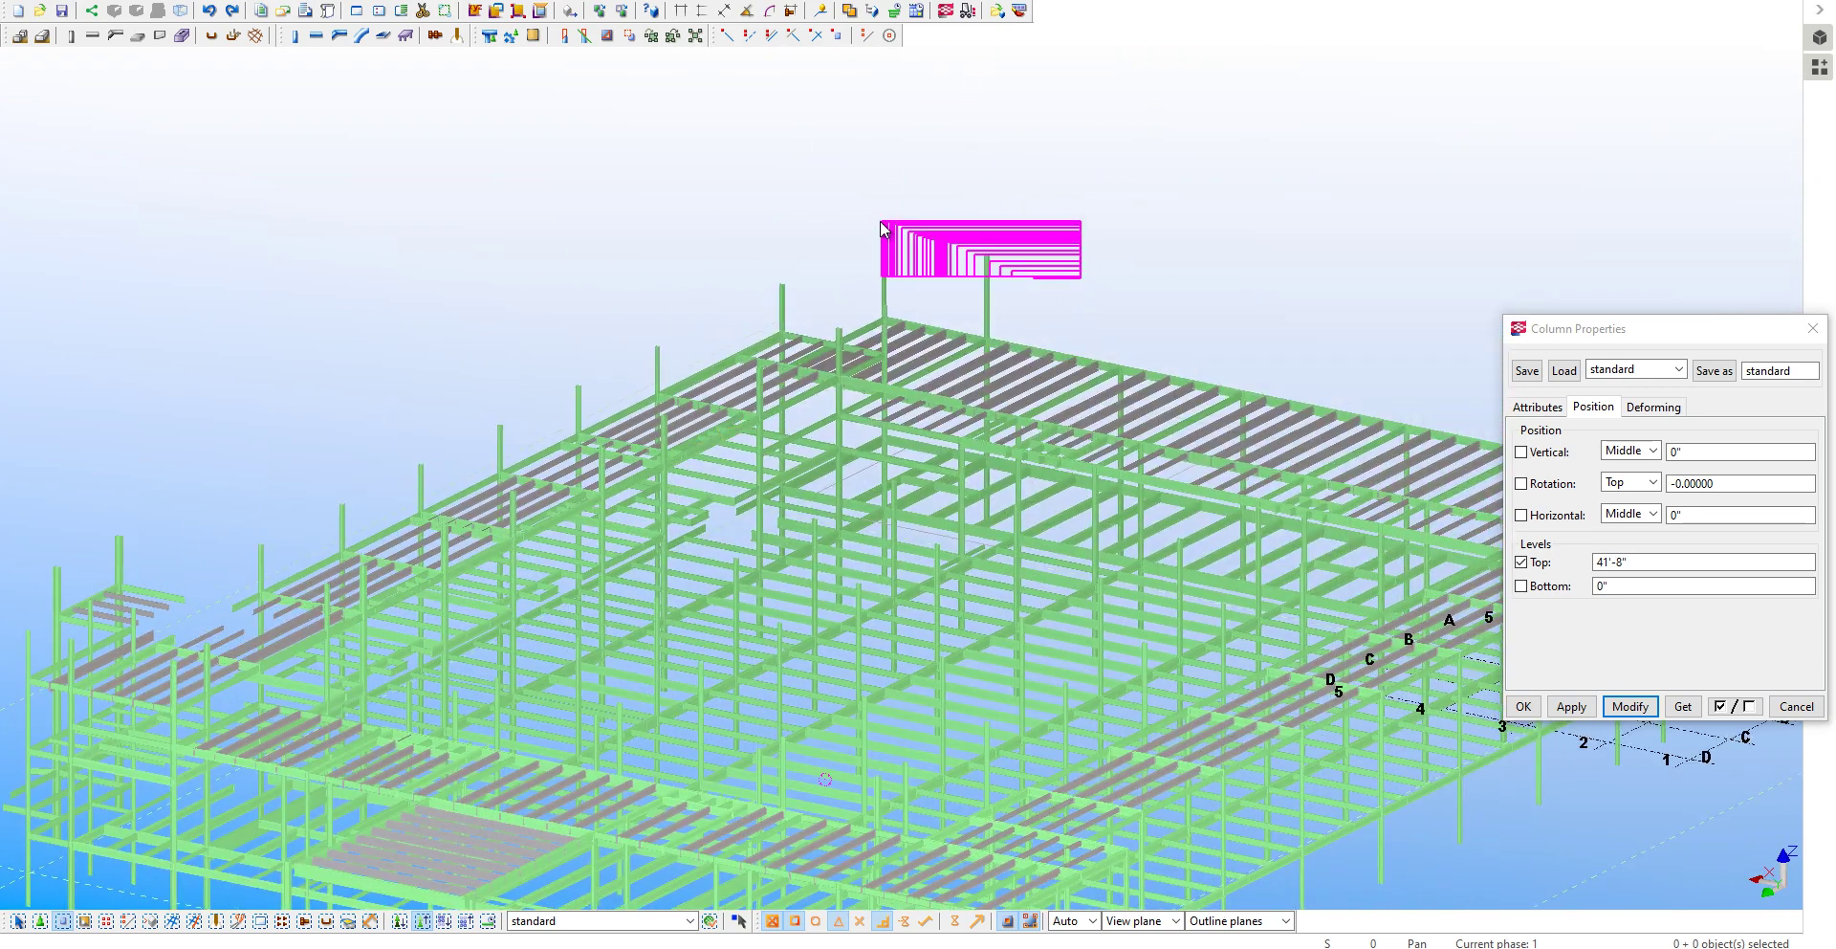
pyautogui.click(1631, 708)
pyautogui.click(1162, 230)
# Inquire the edge roof beam, showing its 49'-0" top and 40'-4" bottom levels.
pyautogui.scroll(-2, 1159, 225)
pyautogui.scroll(3, 1160, 226)
pyautogui.scroll(3, 924, 298)
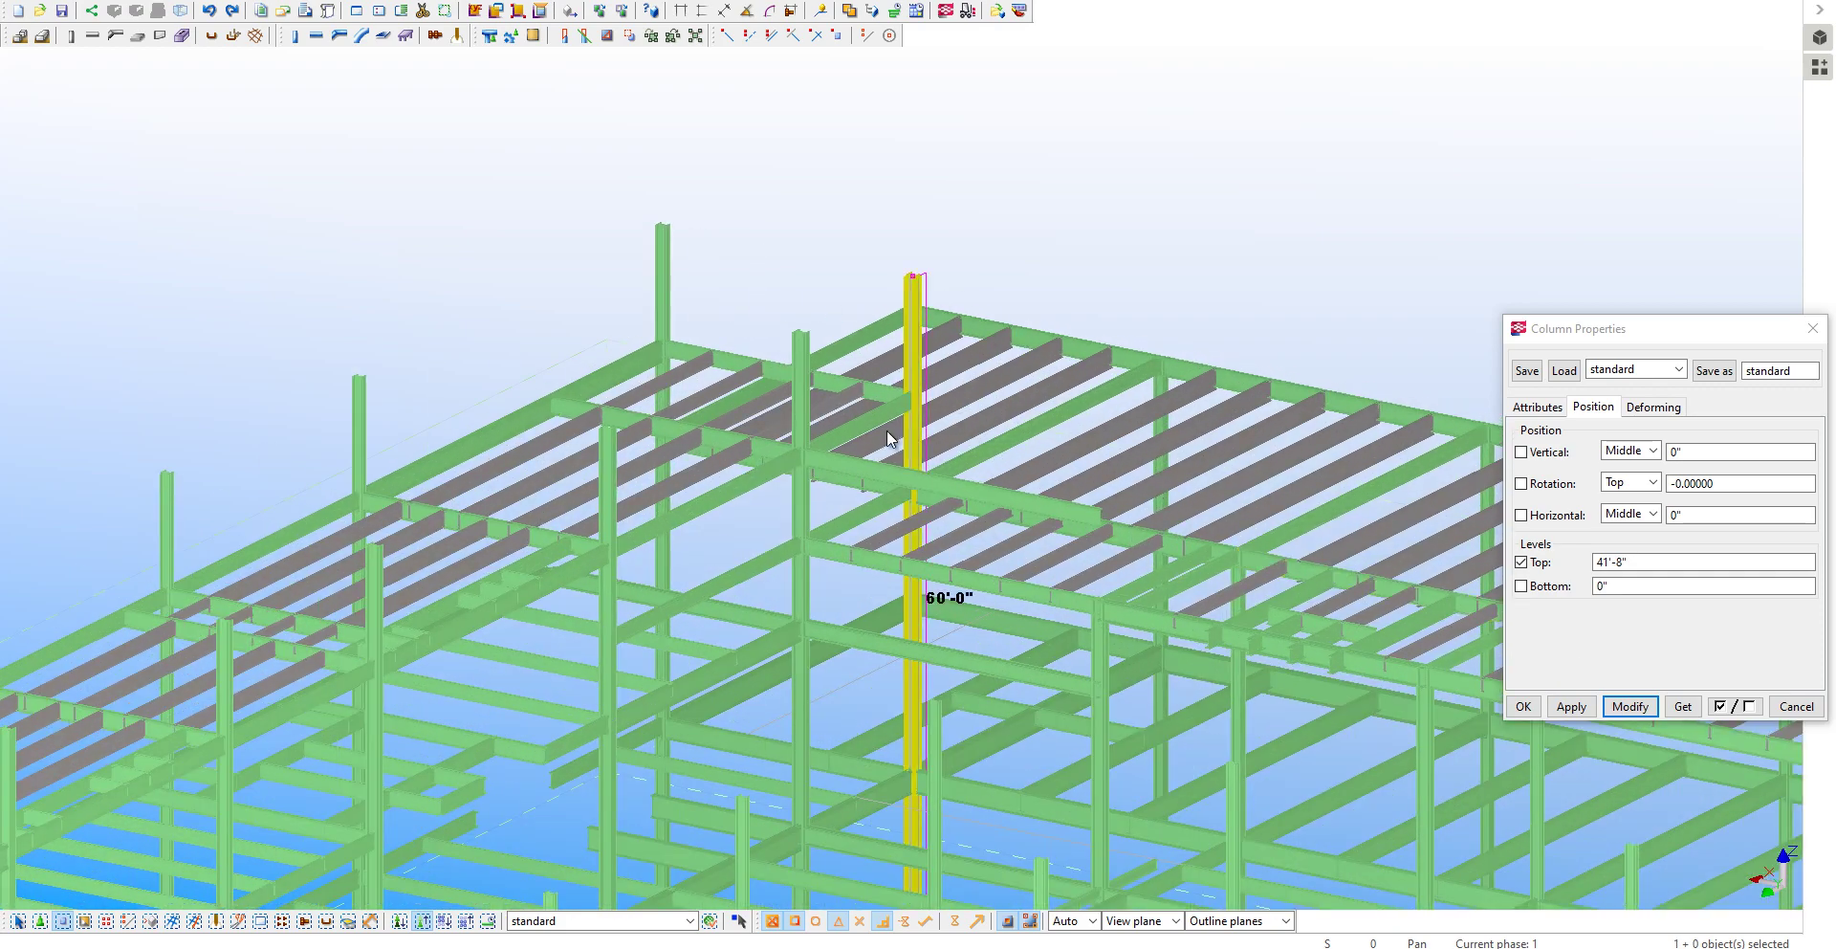
pyautogui.scroll(-1, 1112, 507)
pyautogui.scroll(-1, 1111, 506)
pyautogui.scroll(-1, 1052, 497)
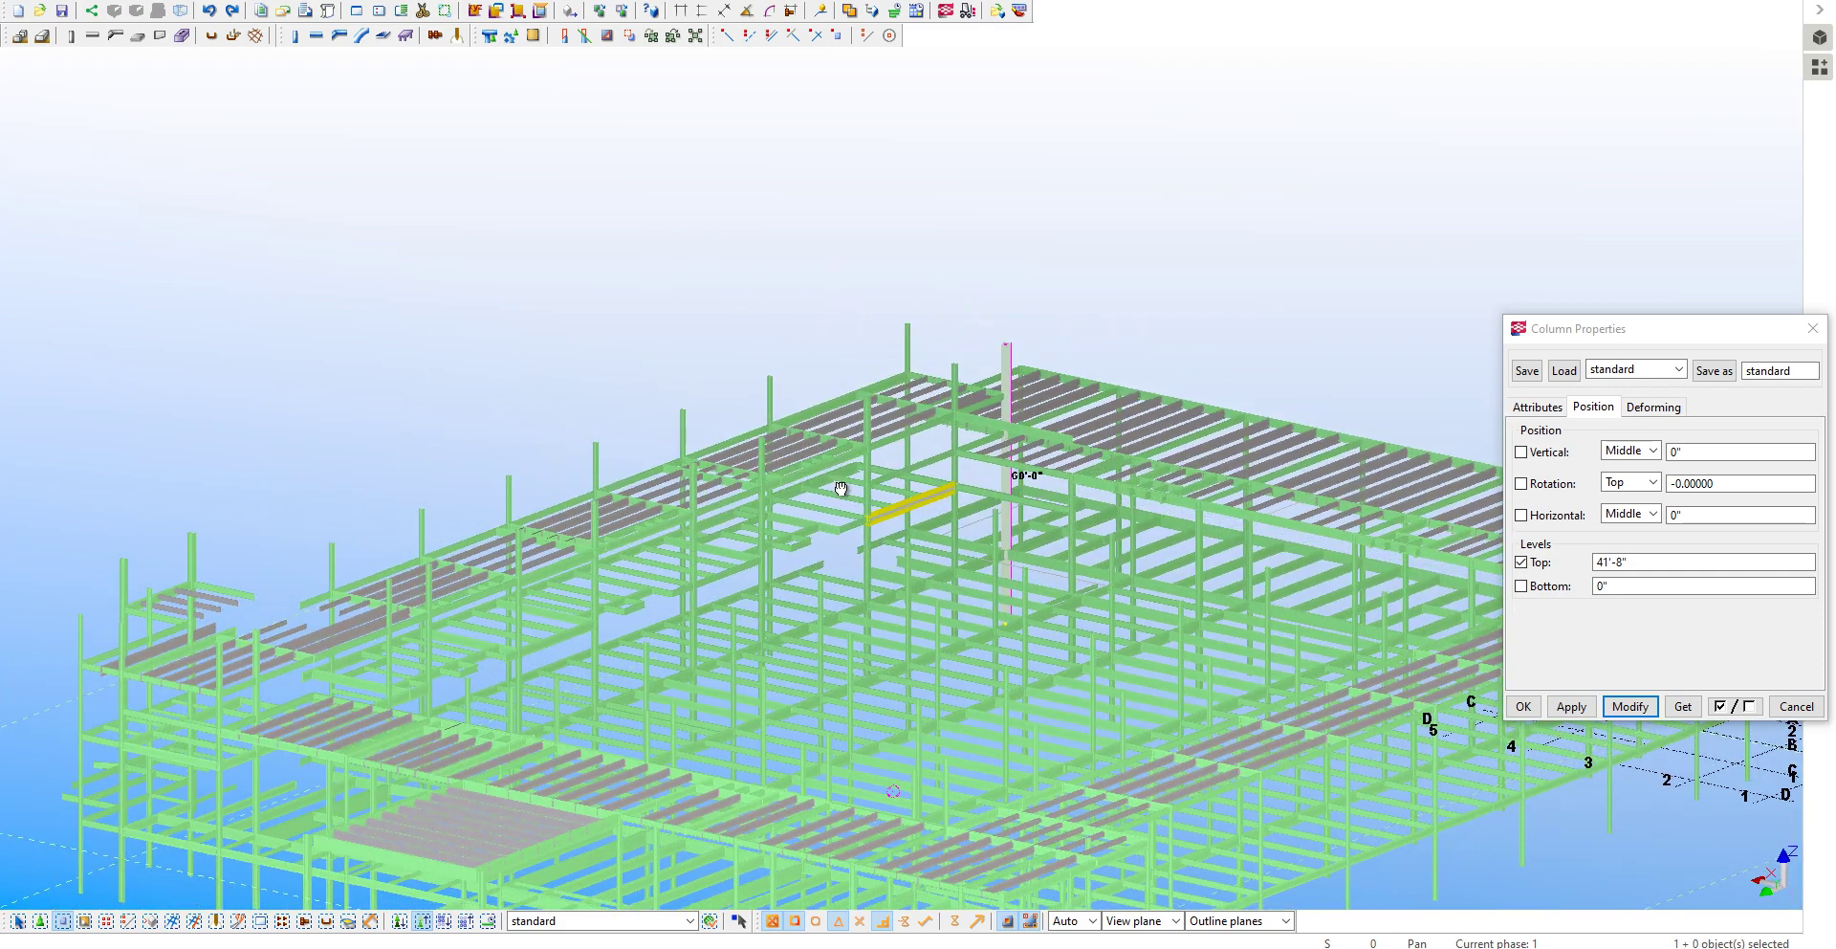
pyautogui.scroll(-1, 773, 490)
pyautogui.keyDown('ctrl'); pyautogui.moveTo(773, 489); pyautogui.dragTo(234, 670, button='middle'); pyautogui.keyUp('ctrl')
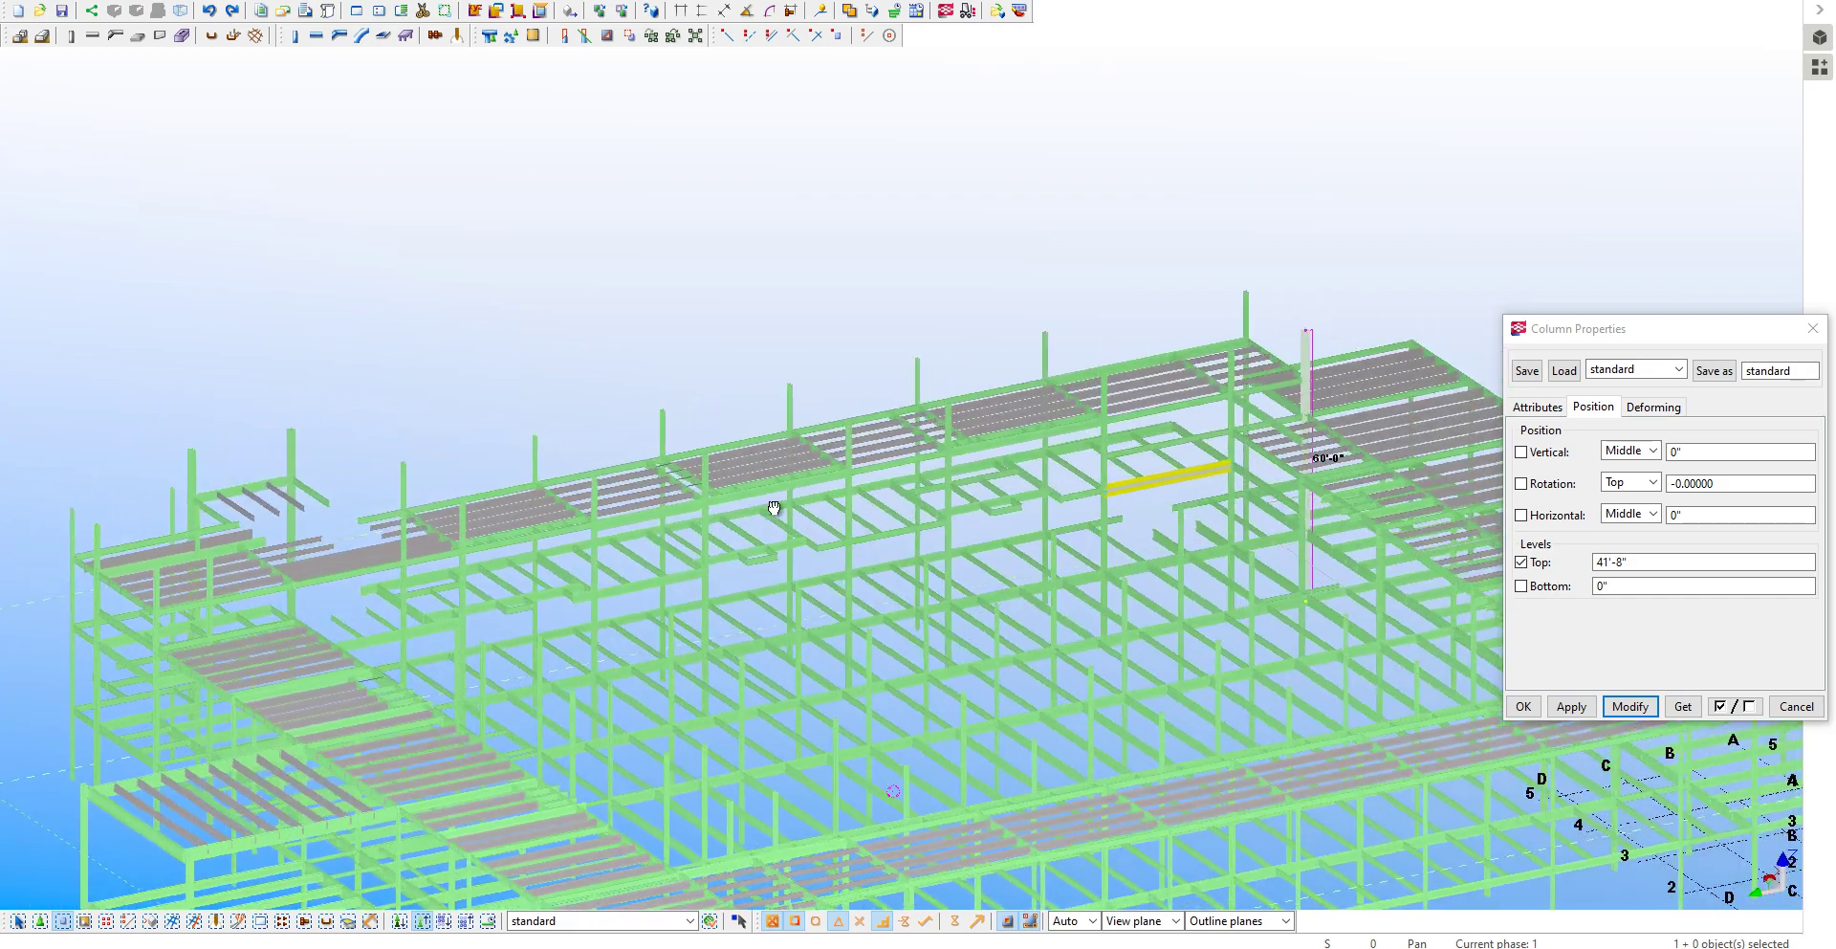
pyautogui.scroll(3, 234, 670)
pyautogui.rightClick(96, 619)
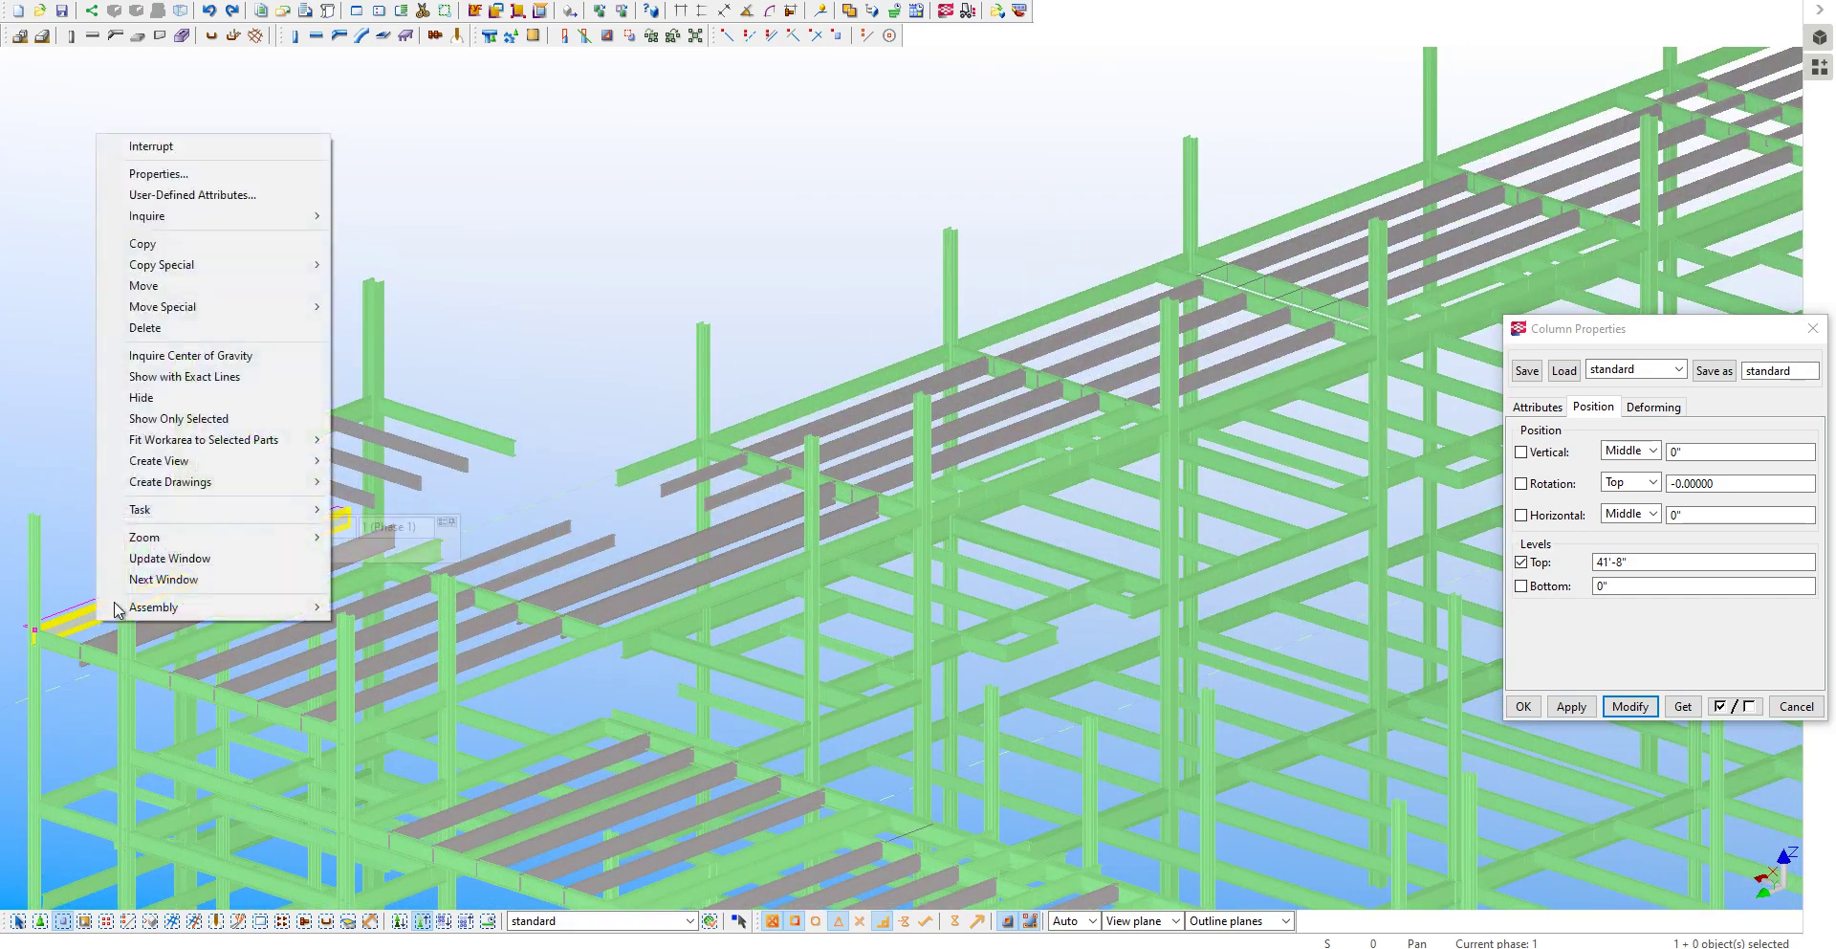
pyautogui.moveTo(147, 215)
pyautogui.click(392, 222)
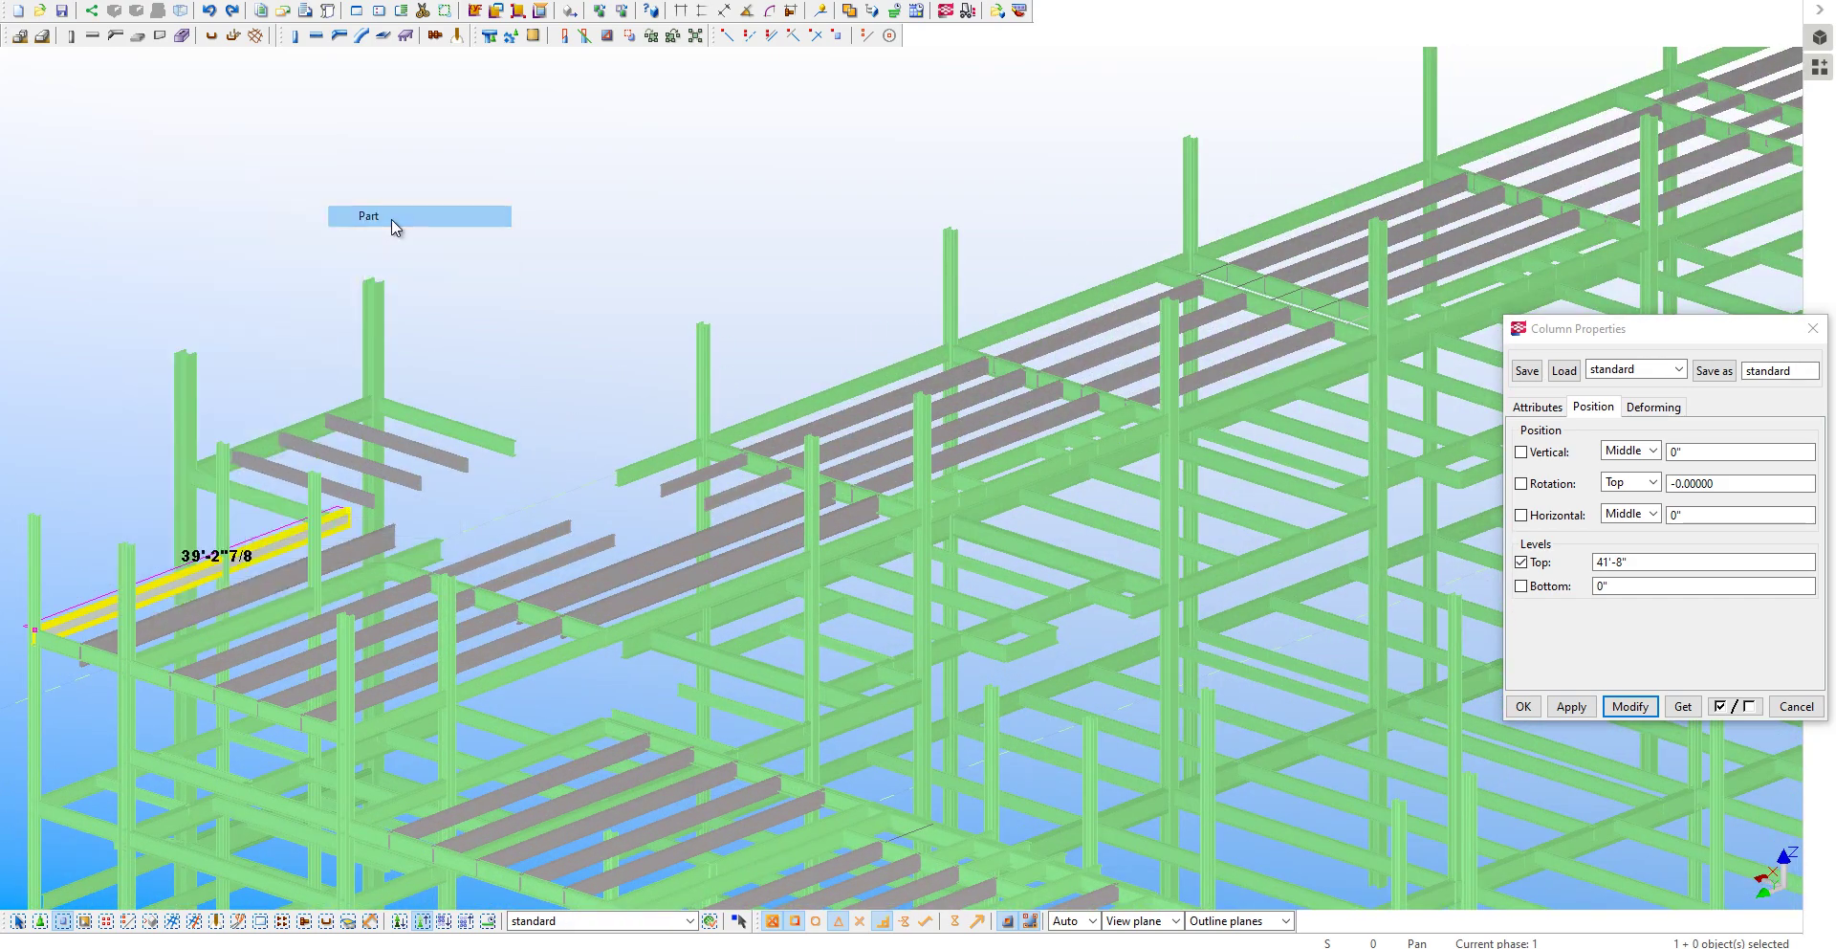
pyautogui.scroll(-3, 1556, 508)
pyautogui.scroll(-2, 1522, 528)
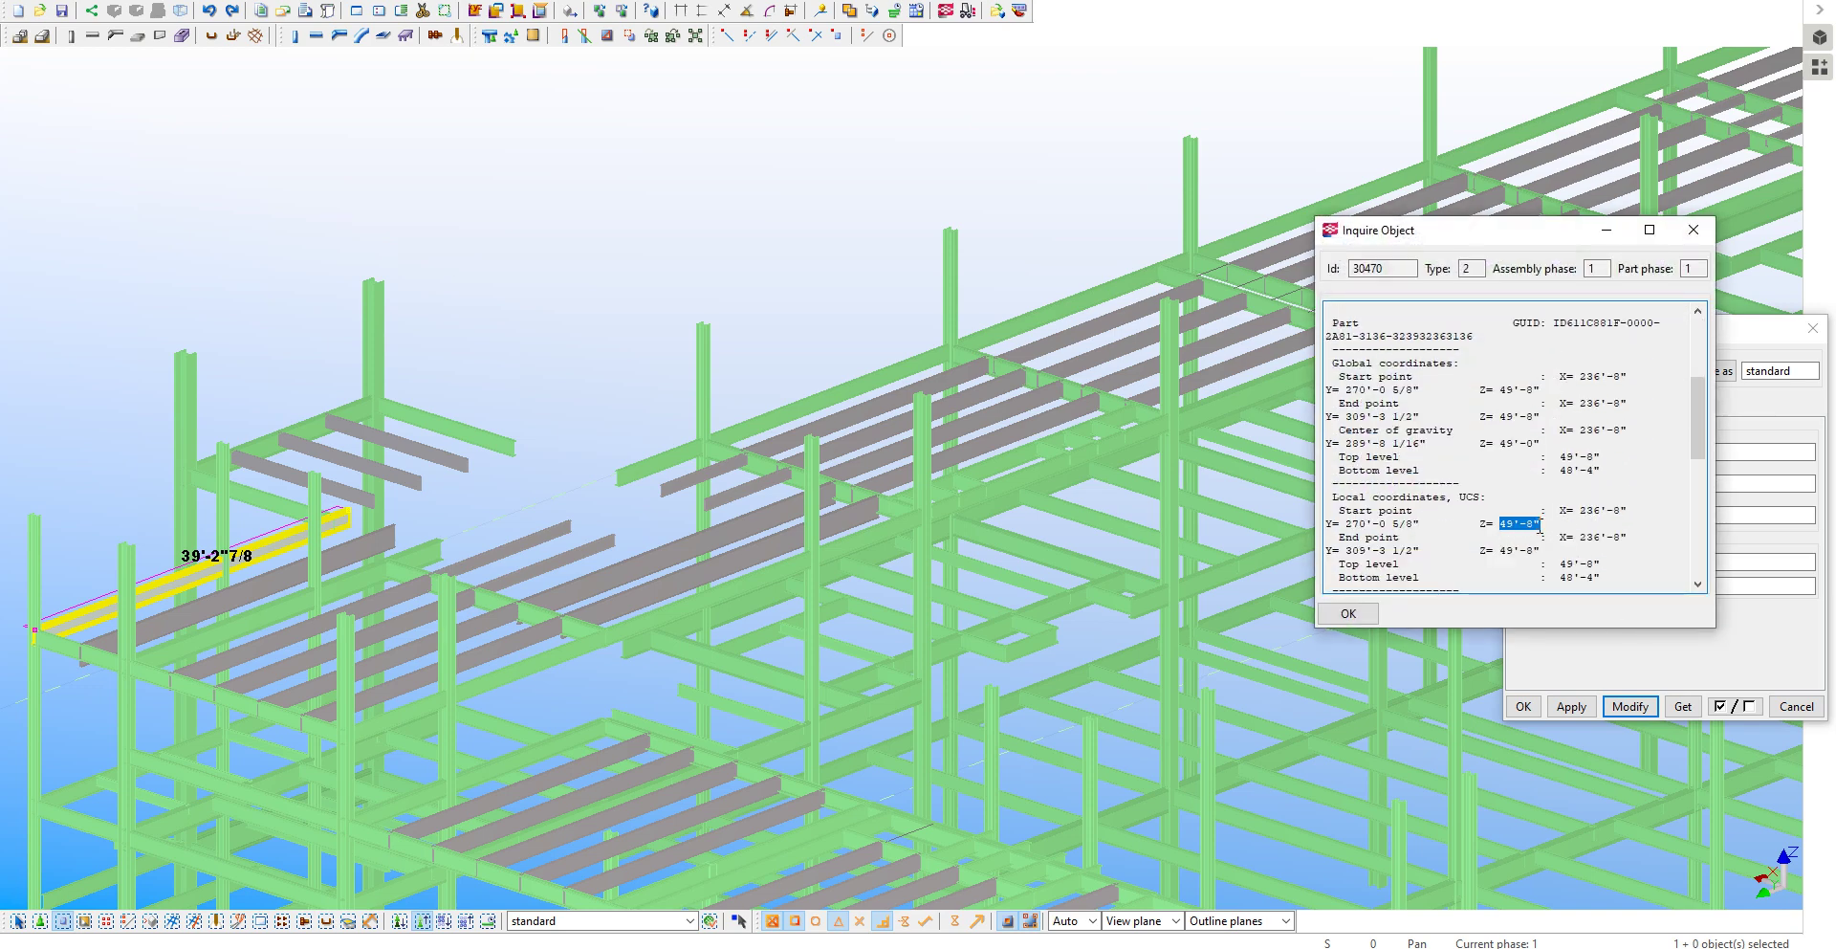
# Close the beam report, turn to a side elevation and enter a 49'-8" column top level.
pyautogui.click(1692, 229)
pyautogui.scroll(-5, 725, 270)
pyautogui.keyDown('ctrl'); pyautogui.moveTo(614, 543); pyautogui.dragTo(695, 486, button='middle'); pyautogui.keyUp('ctrl')
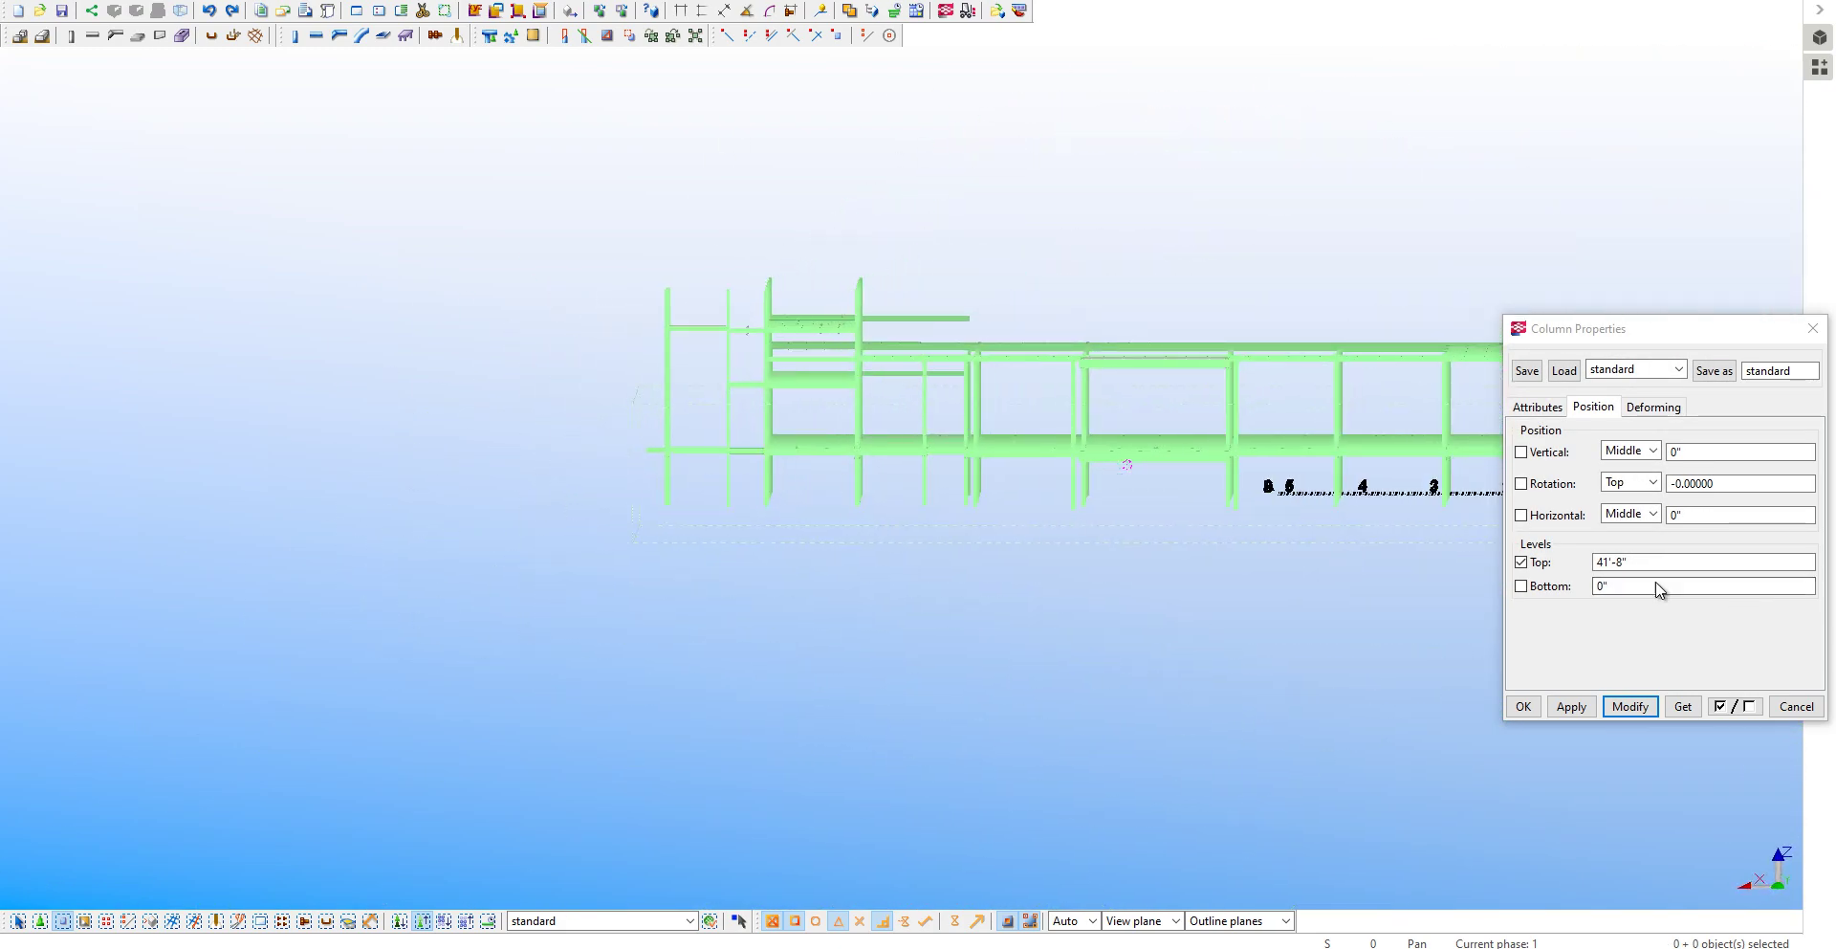
pyautogui.doubleClick(1616, 562)
pyautogui.write('49\'-8"')
# Raise the four leftmost columns to the 49'-8" top level.
pyautogui.scroll(3, 816, 278)
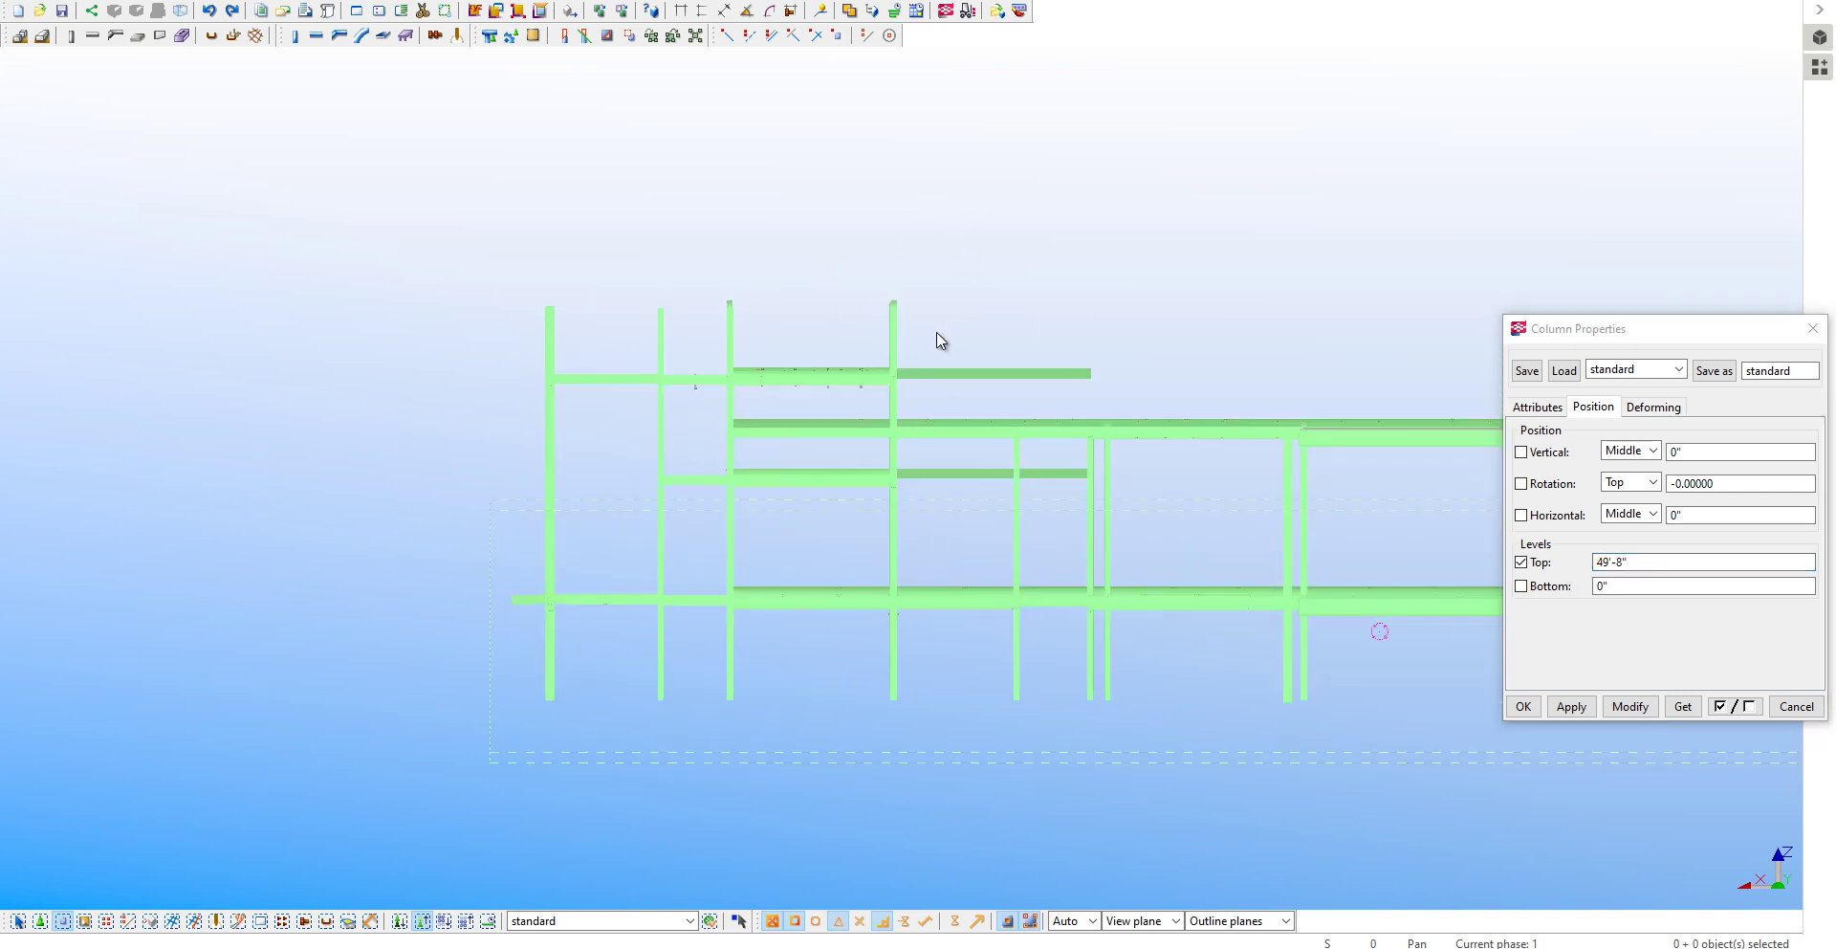
pyautogui.moveTo(973, 340); pyautogui.dragTo(492, 266)
pyautogui.click(1631, 705)
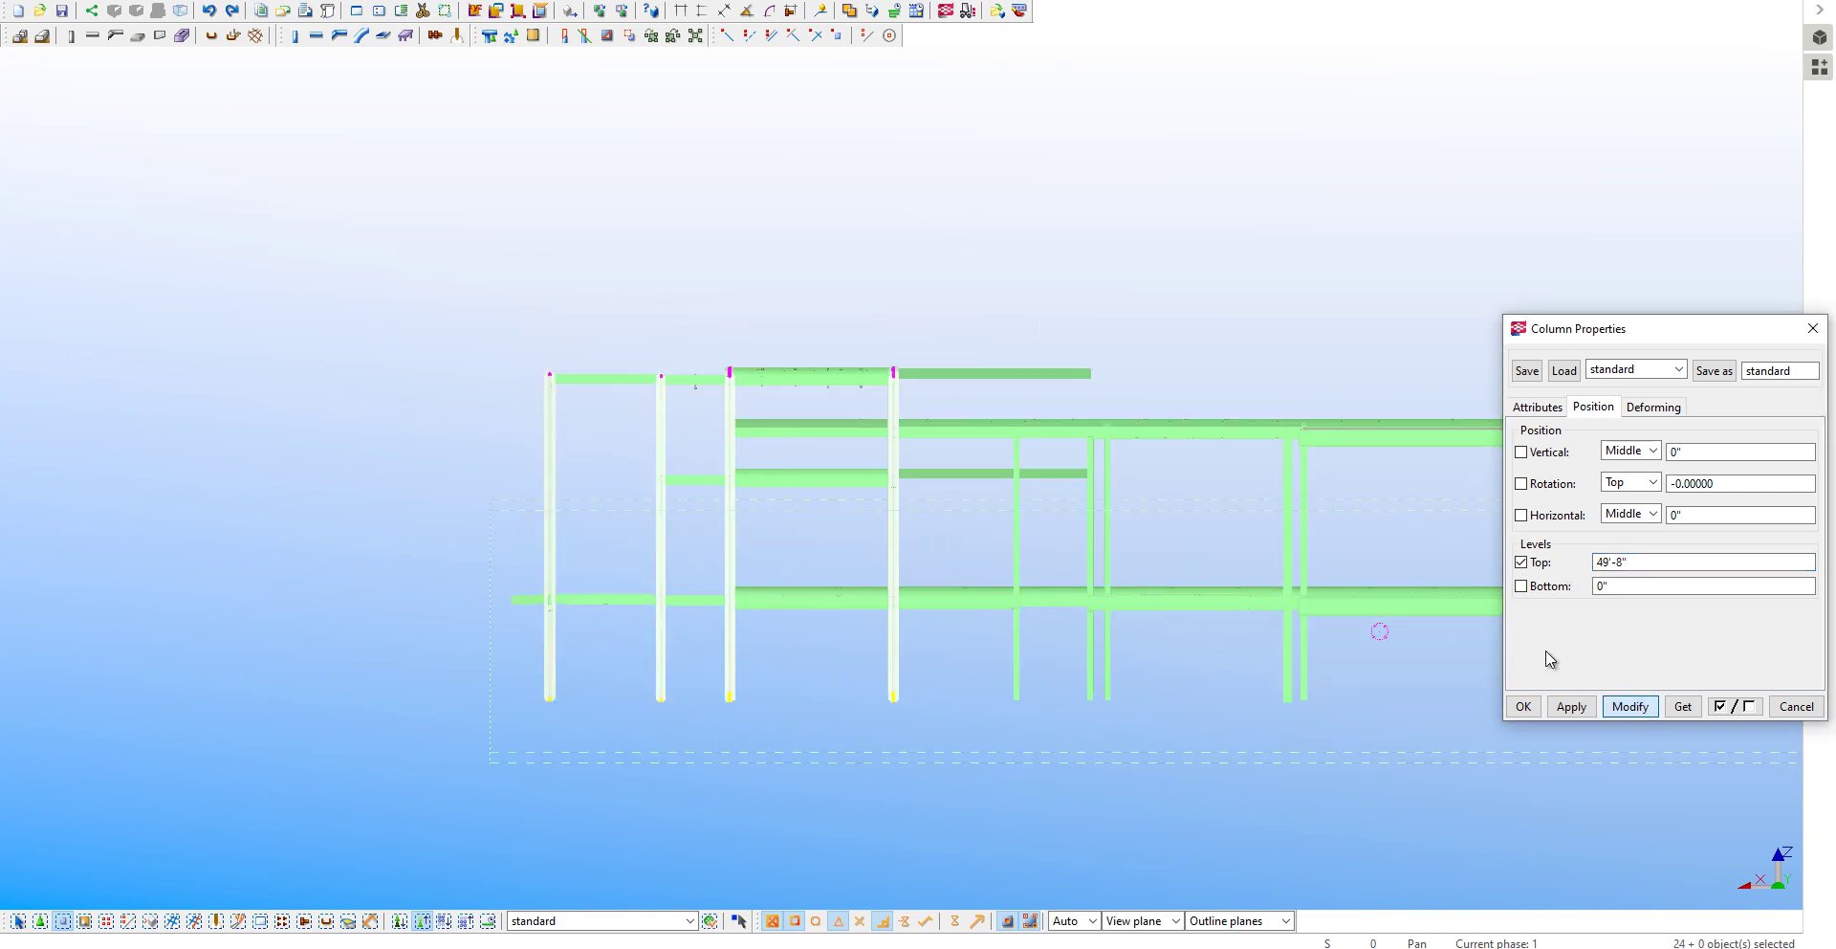
pyautogui.hotkey('ctrl', 'p')
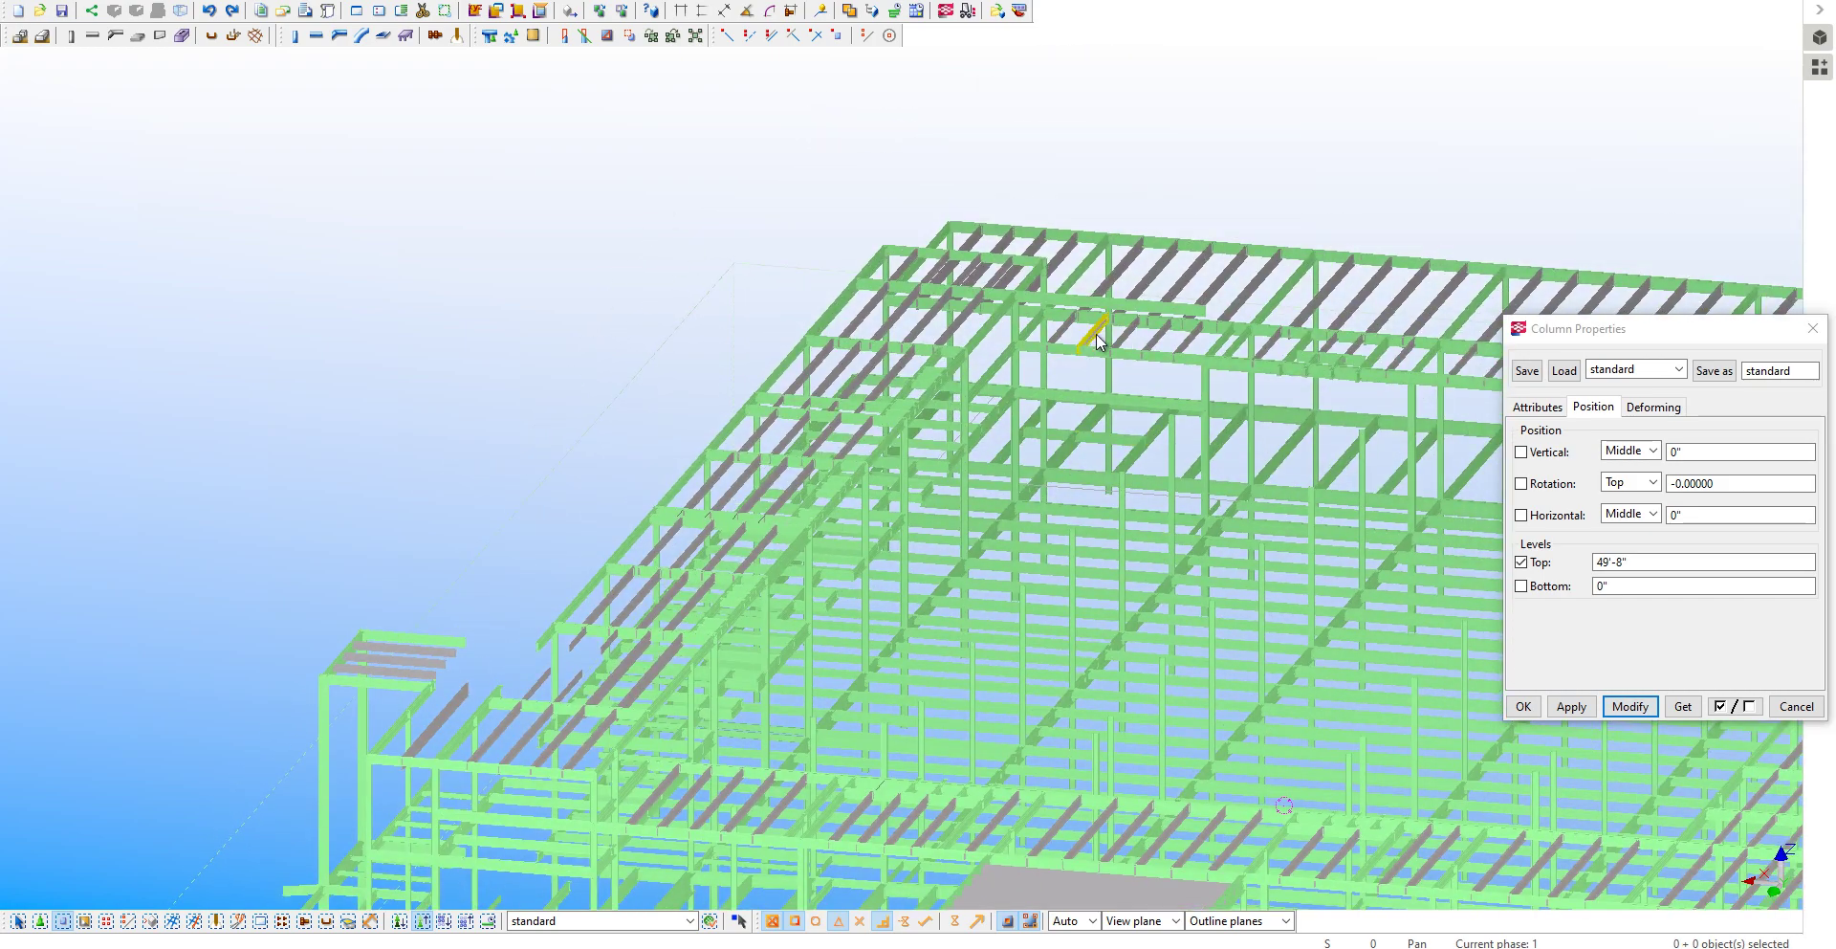
# Raise one more column to 49'-8" and orbit to a more top-down angle.
pyautogui.scroll(3, 1096, 333)
pyautogui.scroll(3, 1306, 325)
pyautogui.click(1277, 480)
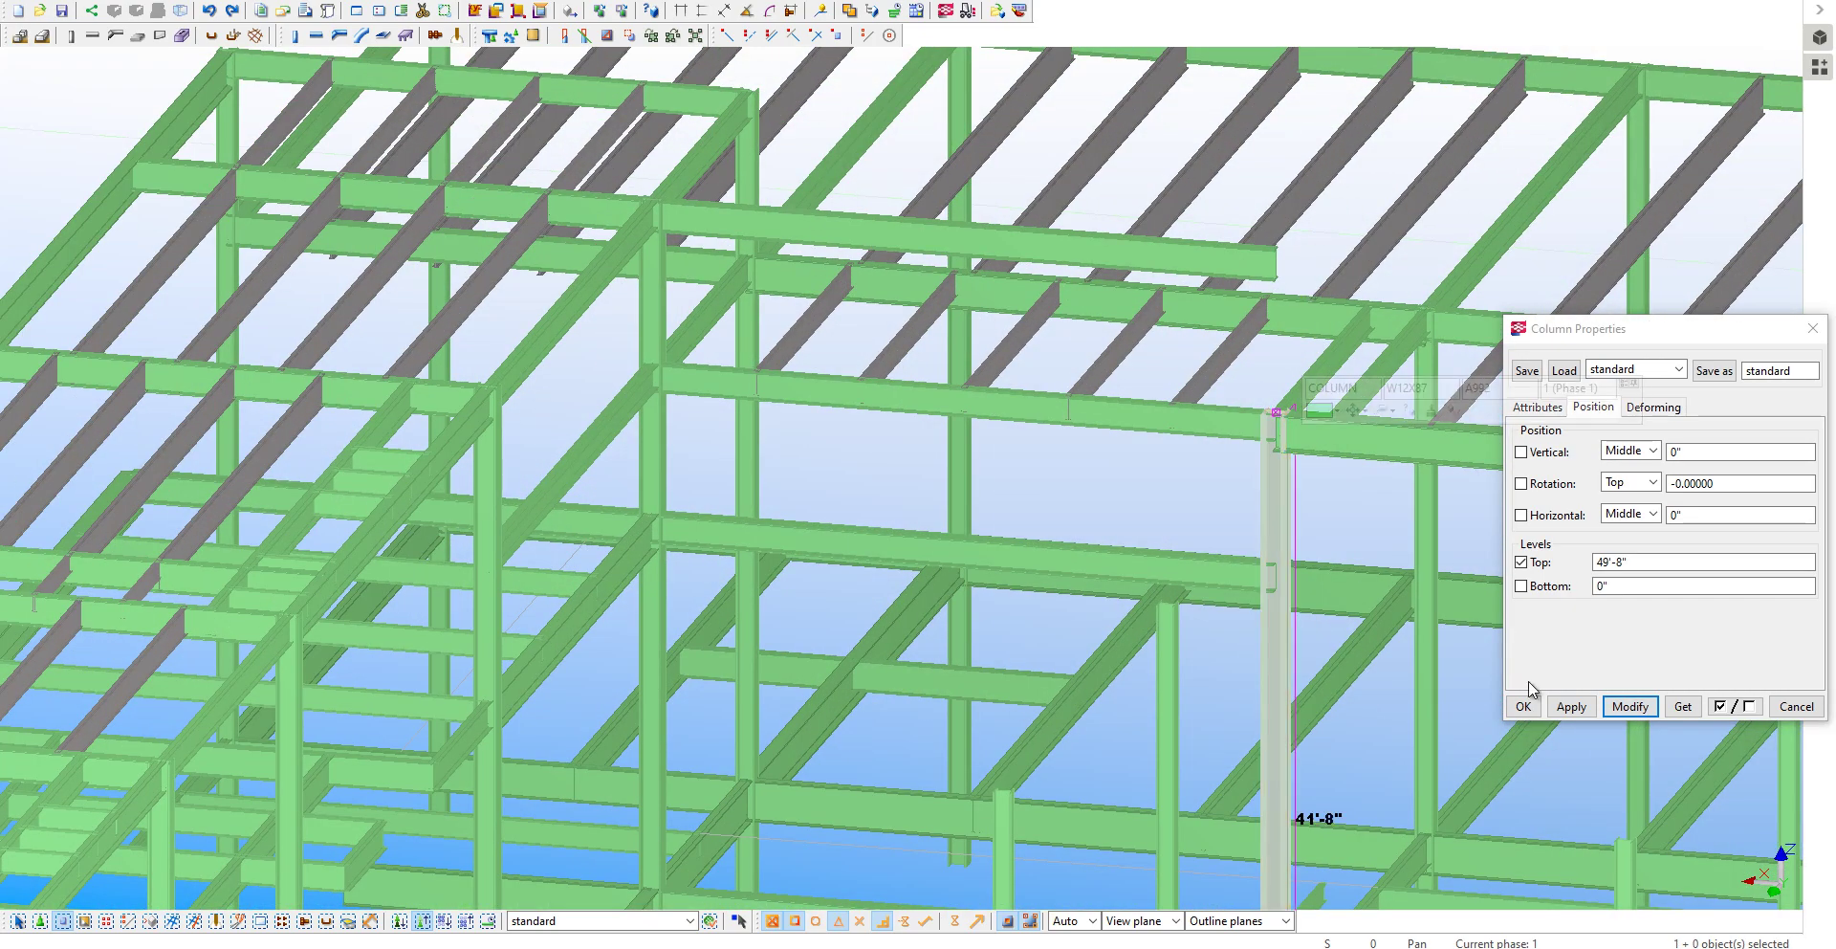
pyautogui.click(1630, 706)
pyautogui.scroll(-5, 1215, 524)
pyautogui.scroll(-3, 1171, 564)
pyautogui.keyDown('ctrl'); pyautogui.moveTo(1170, 565); pyautogui.dragTo(1200, 602, button='middle'); pyautogui.keyUp('ctrl')
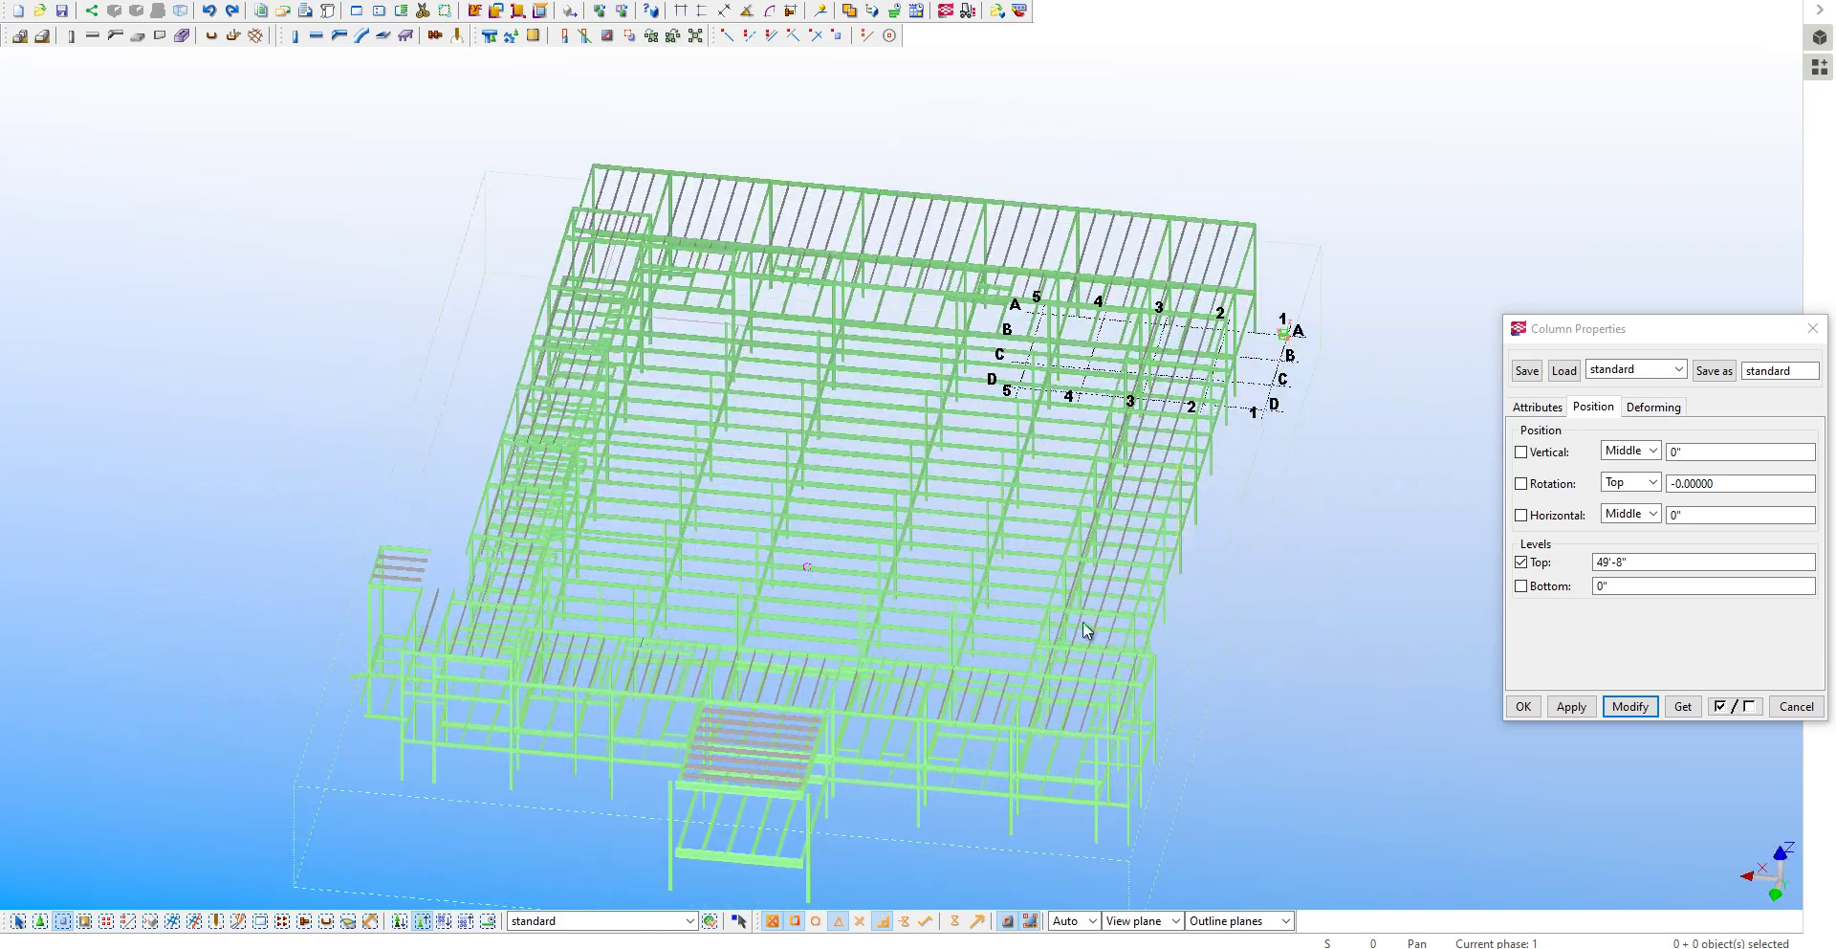
pyautogui.scroll(3, 756, 674)
pyautogui.scroll(2, 771, 587)
pyautogui.rightClick(840, 535)
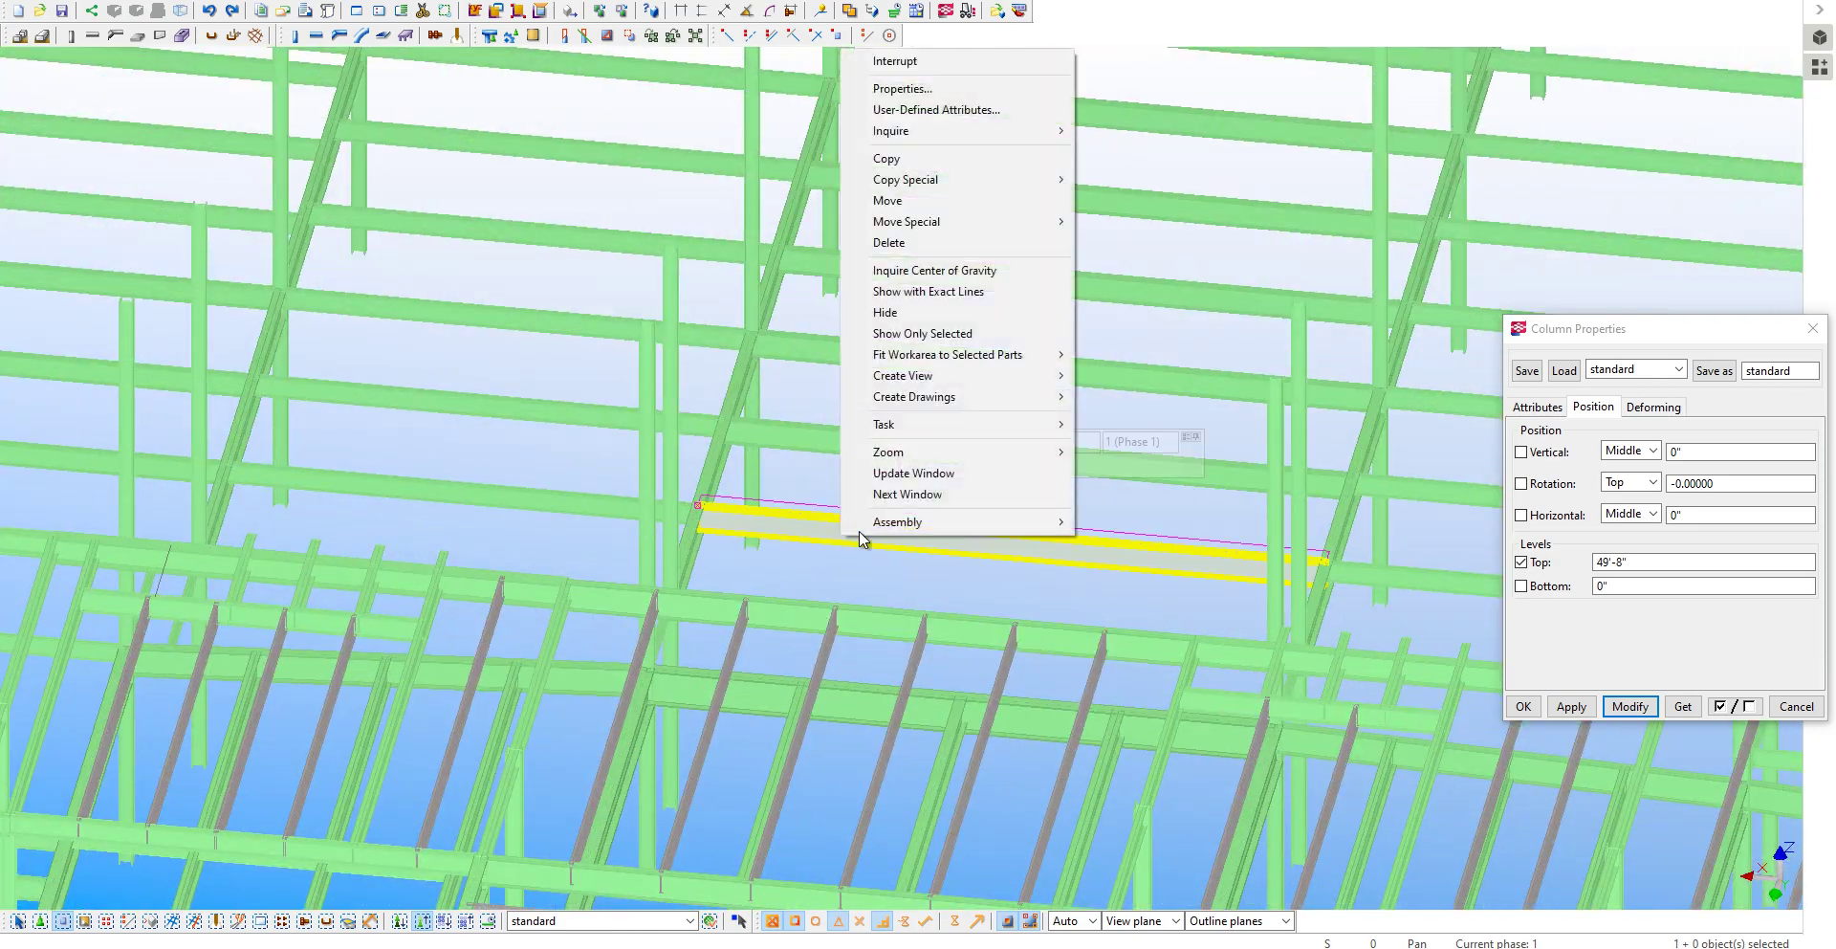
pyautogui.moveTo(891, 130)
pyautogui.click(1128, 172)
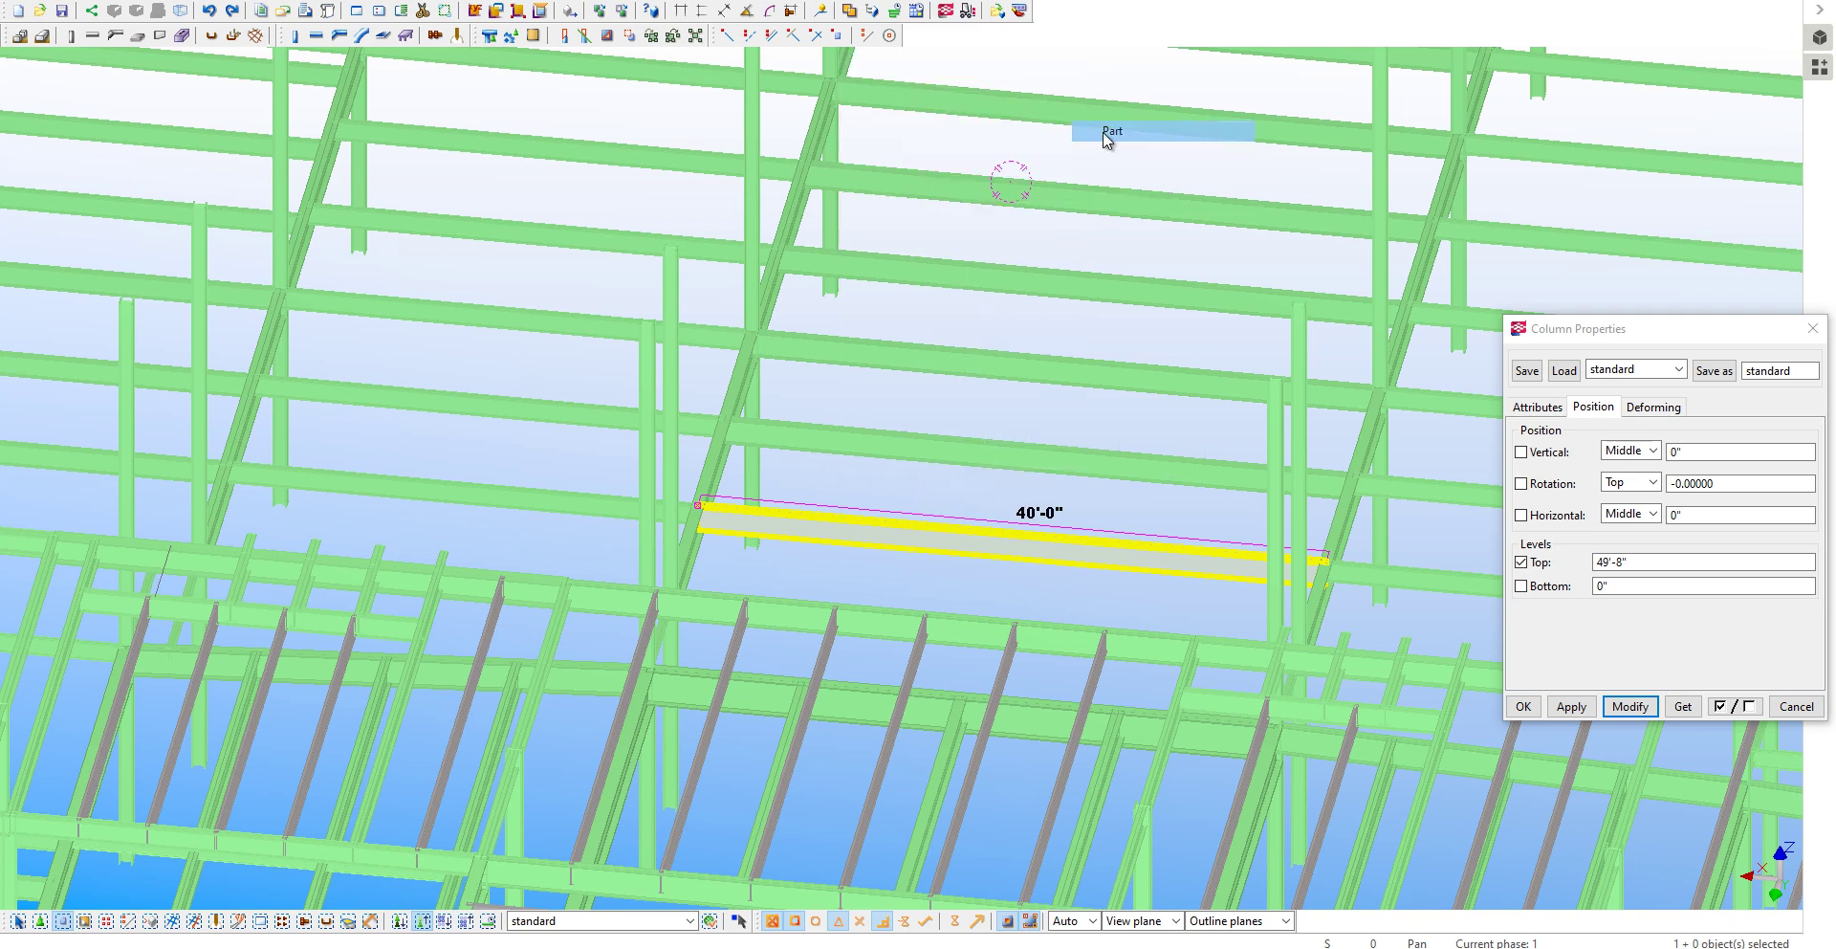
pyautogui.scroll(-3, 1494, 551)
pyautogui.scroll(-2, 1506, 545)
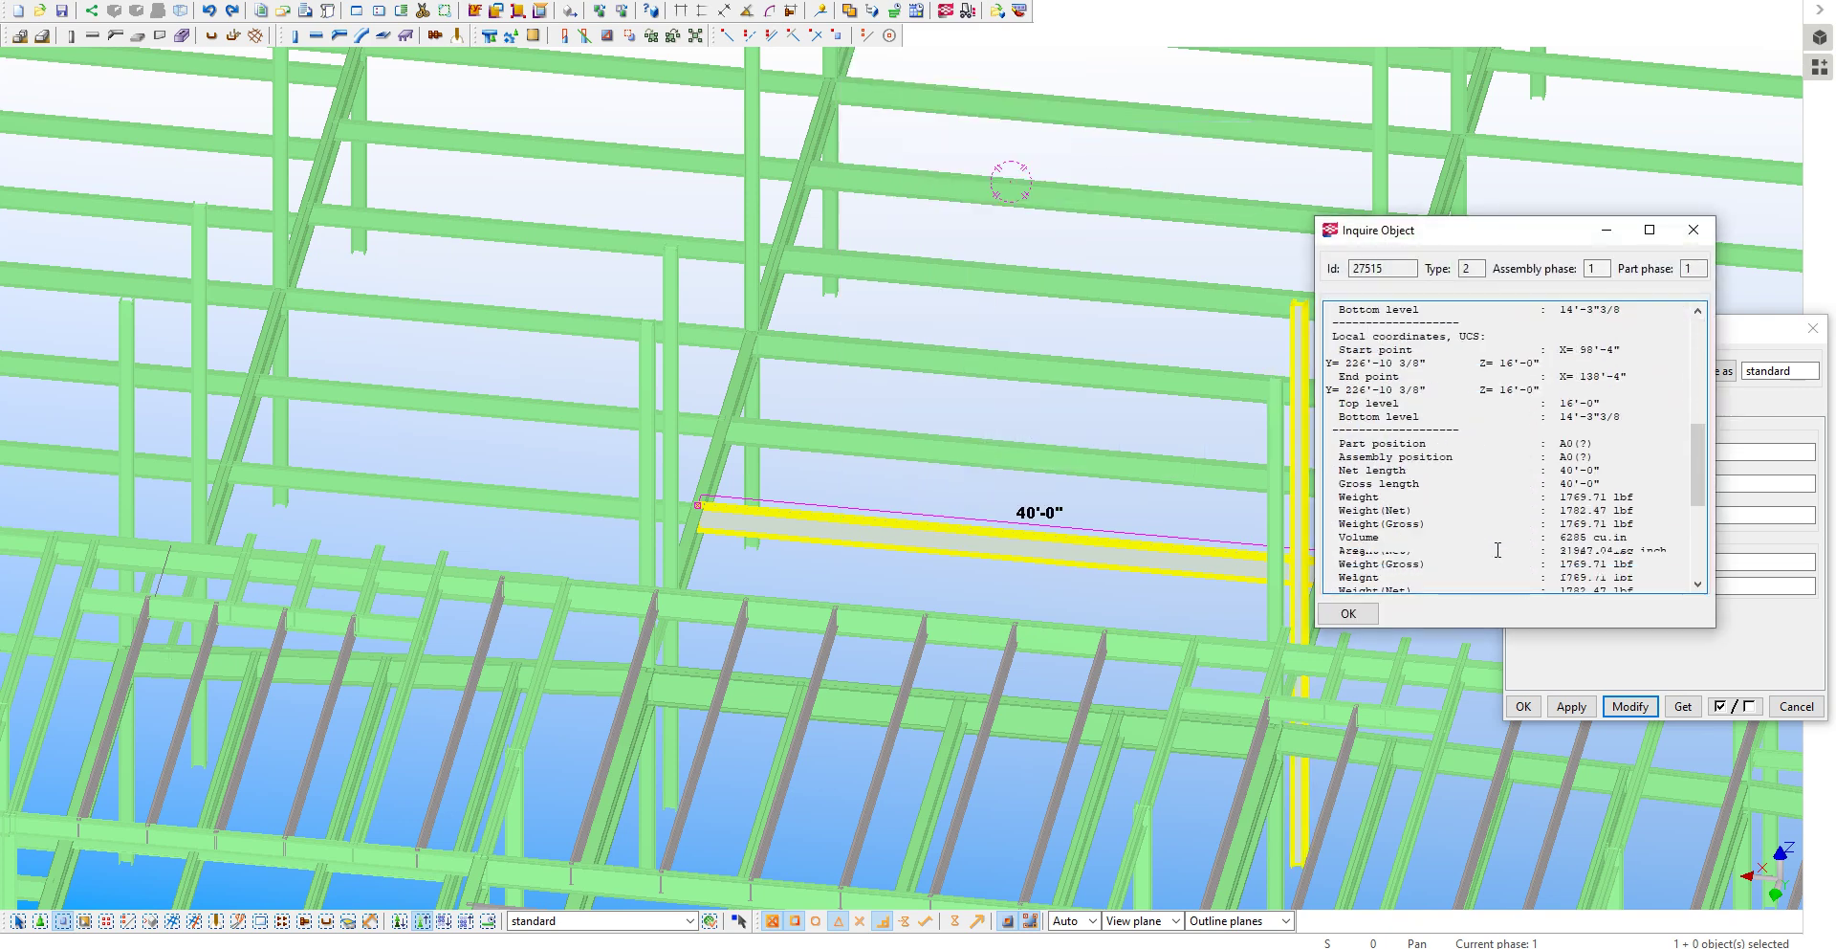
pyautogui.scroll(-2, 1522, 536)
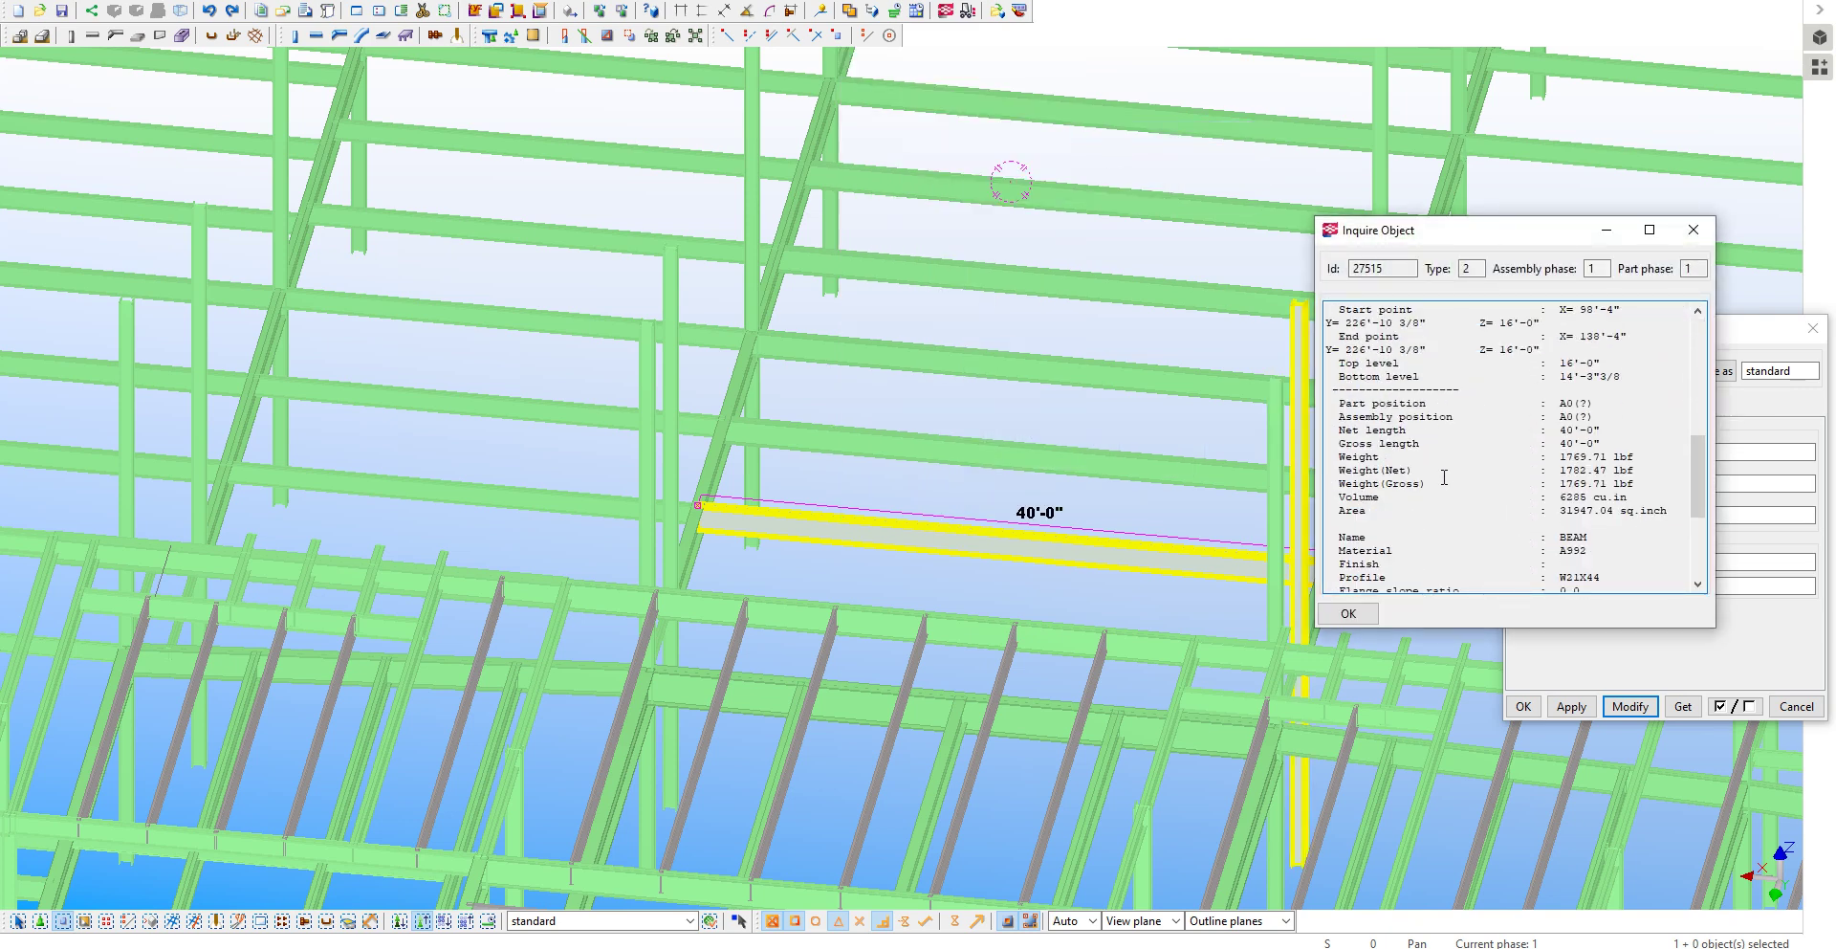
pyautogui.scroll(-2, 1468, 484)
pyautogui.scroll(2, 1560, 499)
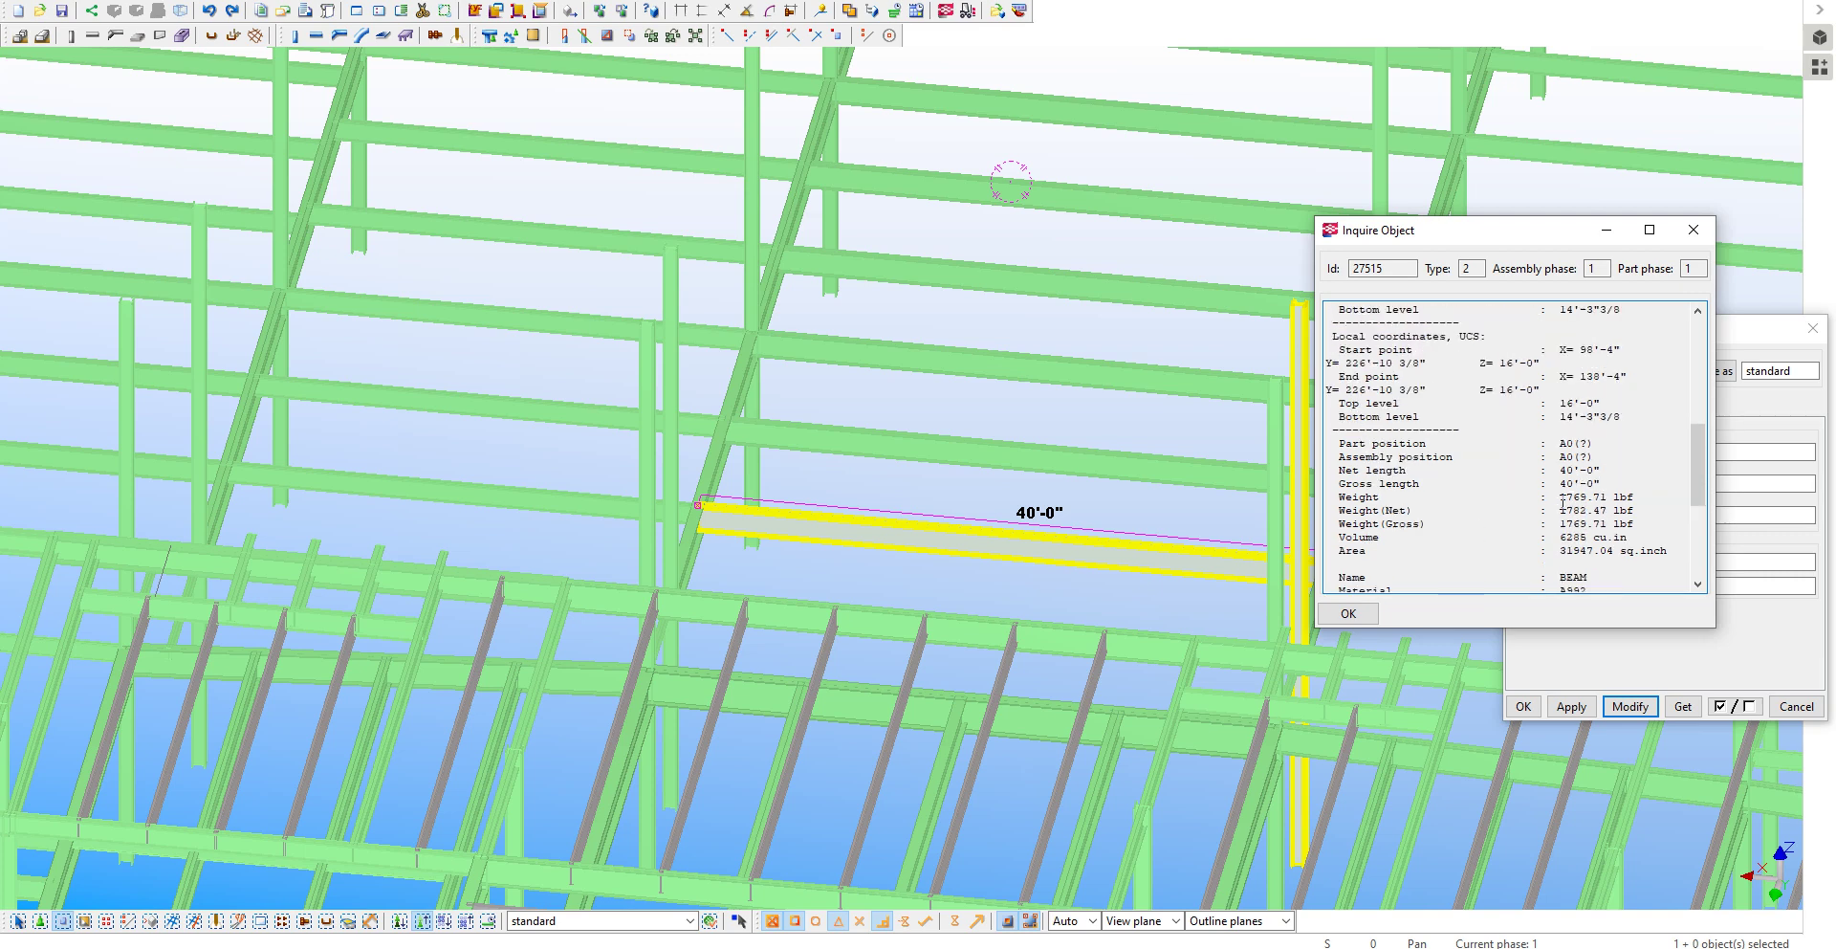
pyautogui.scroll(2, 1562, 502)
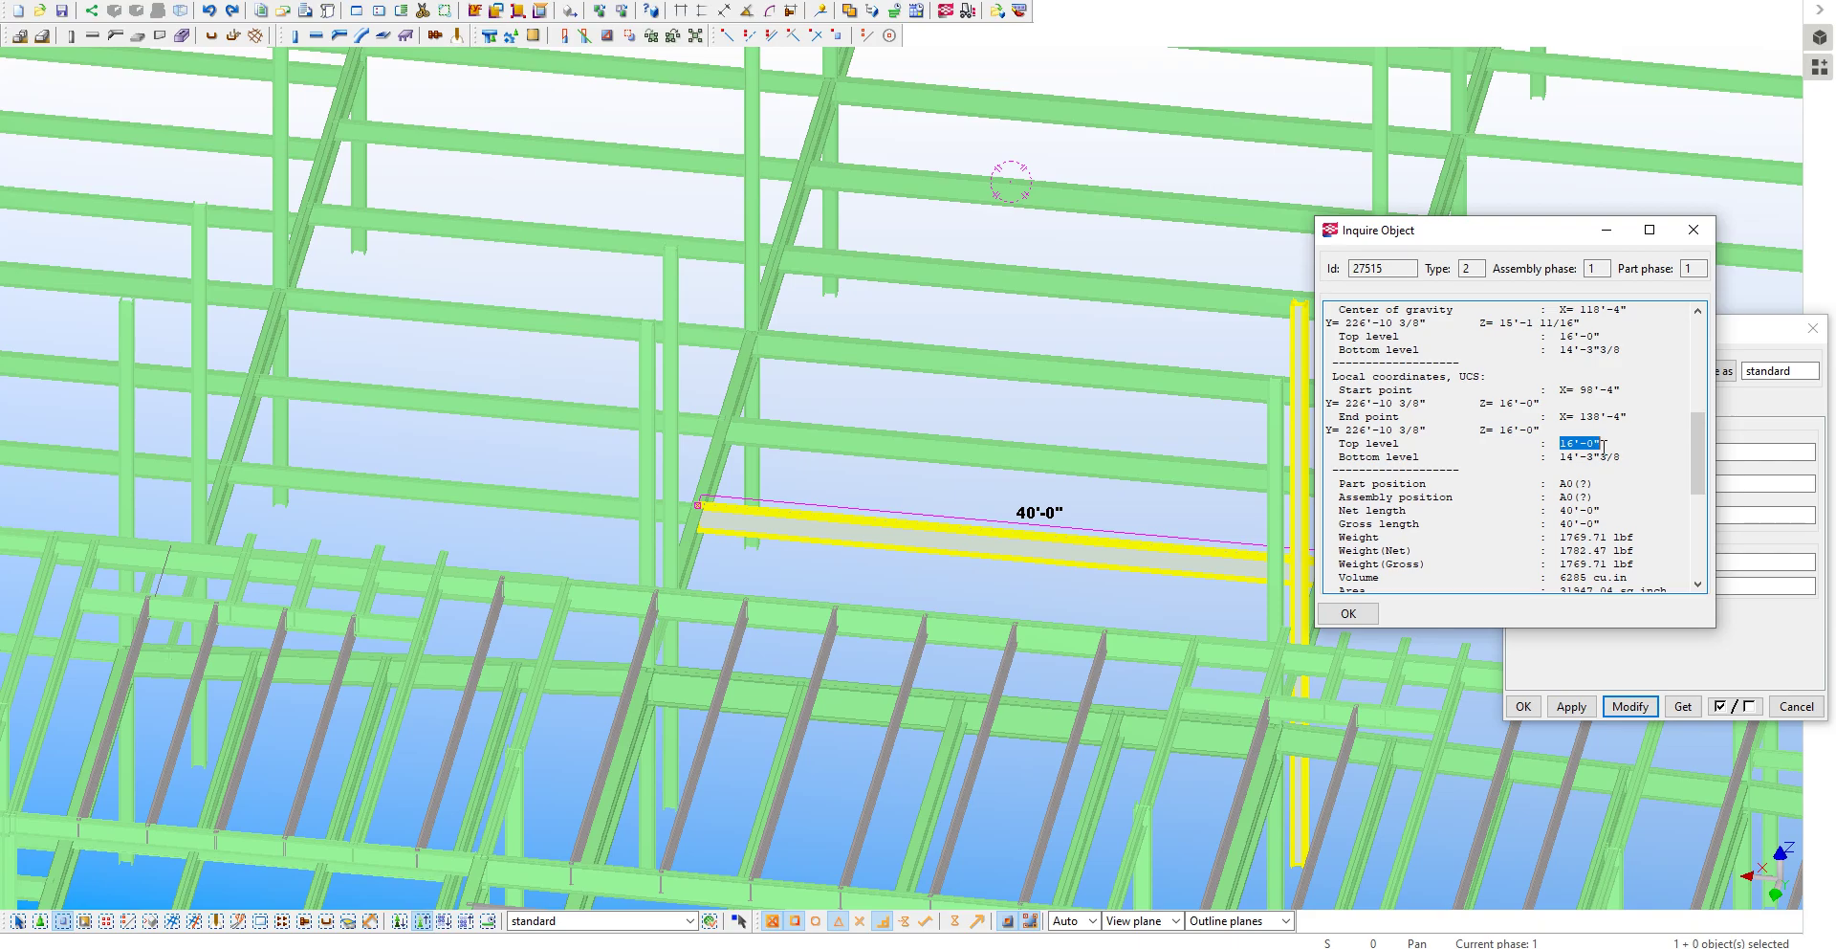
pyautogui.click(1693, 230)
pyautogui.scroll(-5, 715, 434)
pyautogui.scroll(-5, 714, 435)
# Select nine 41'-8" columns near the 40'-0" beam and apply Modify in Column Properties.
pyautogui.keyDown('ctrl'); pyautogui.moveTo(669, 550); pyautogui.dragTo(544, 537, button='middle'); pyautogui.keyUp('ctrl')
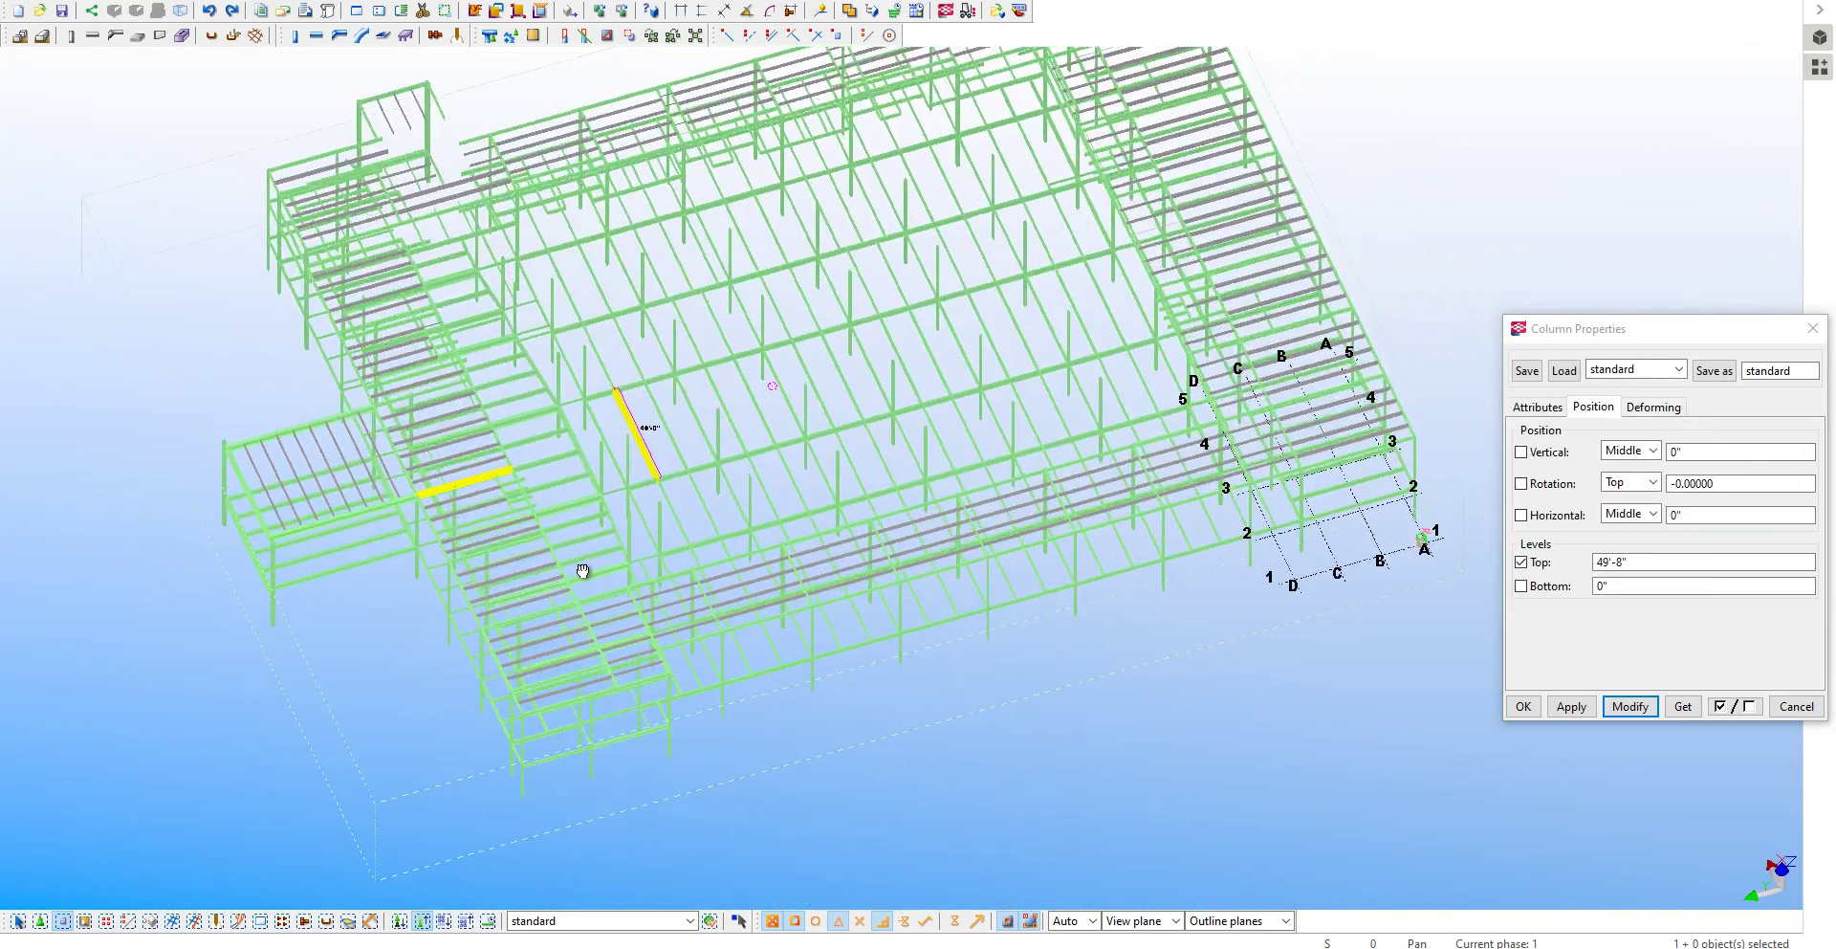
pyautogui.scroll(3, 521, 367)
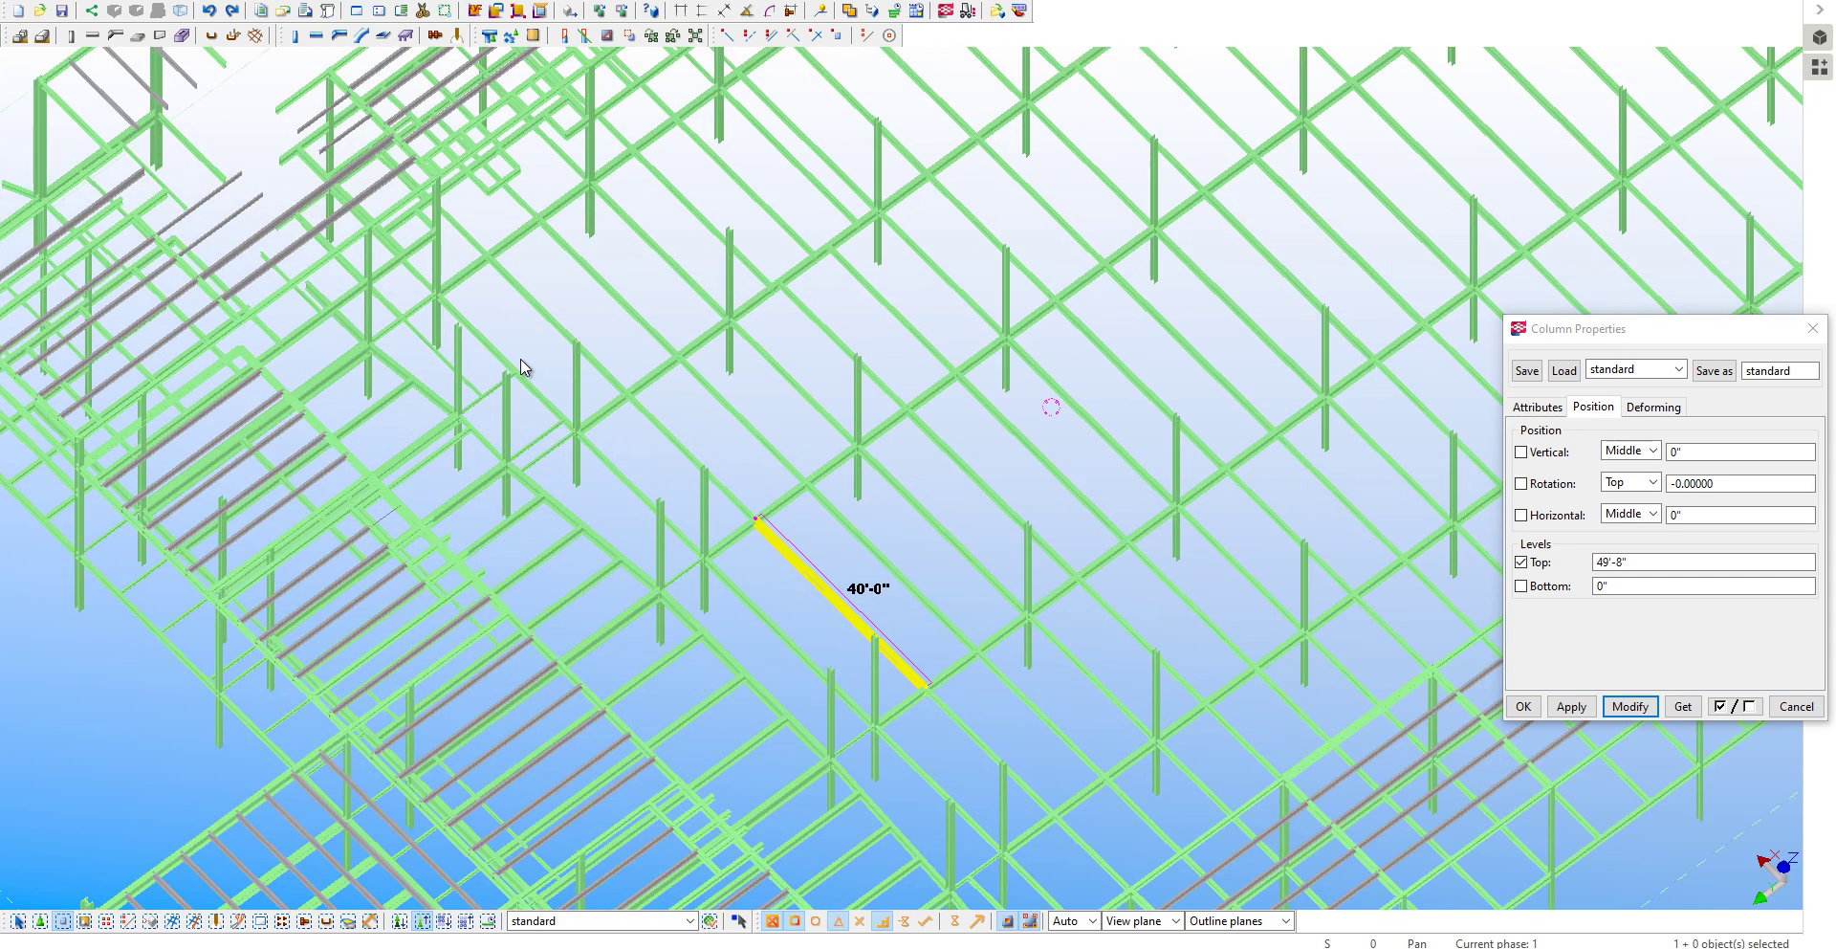
pyautogui.click(453, 368)
pyautogui.keyDown('ctrl'); pyautogui.click(507, 417); pyautogui.keyUp('ctrl')
pyautogui.keyDown('ctrl'); pyautogui.click(582, 467); pyautogui.keyUp('ctrl')
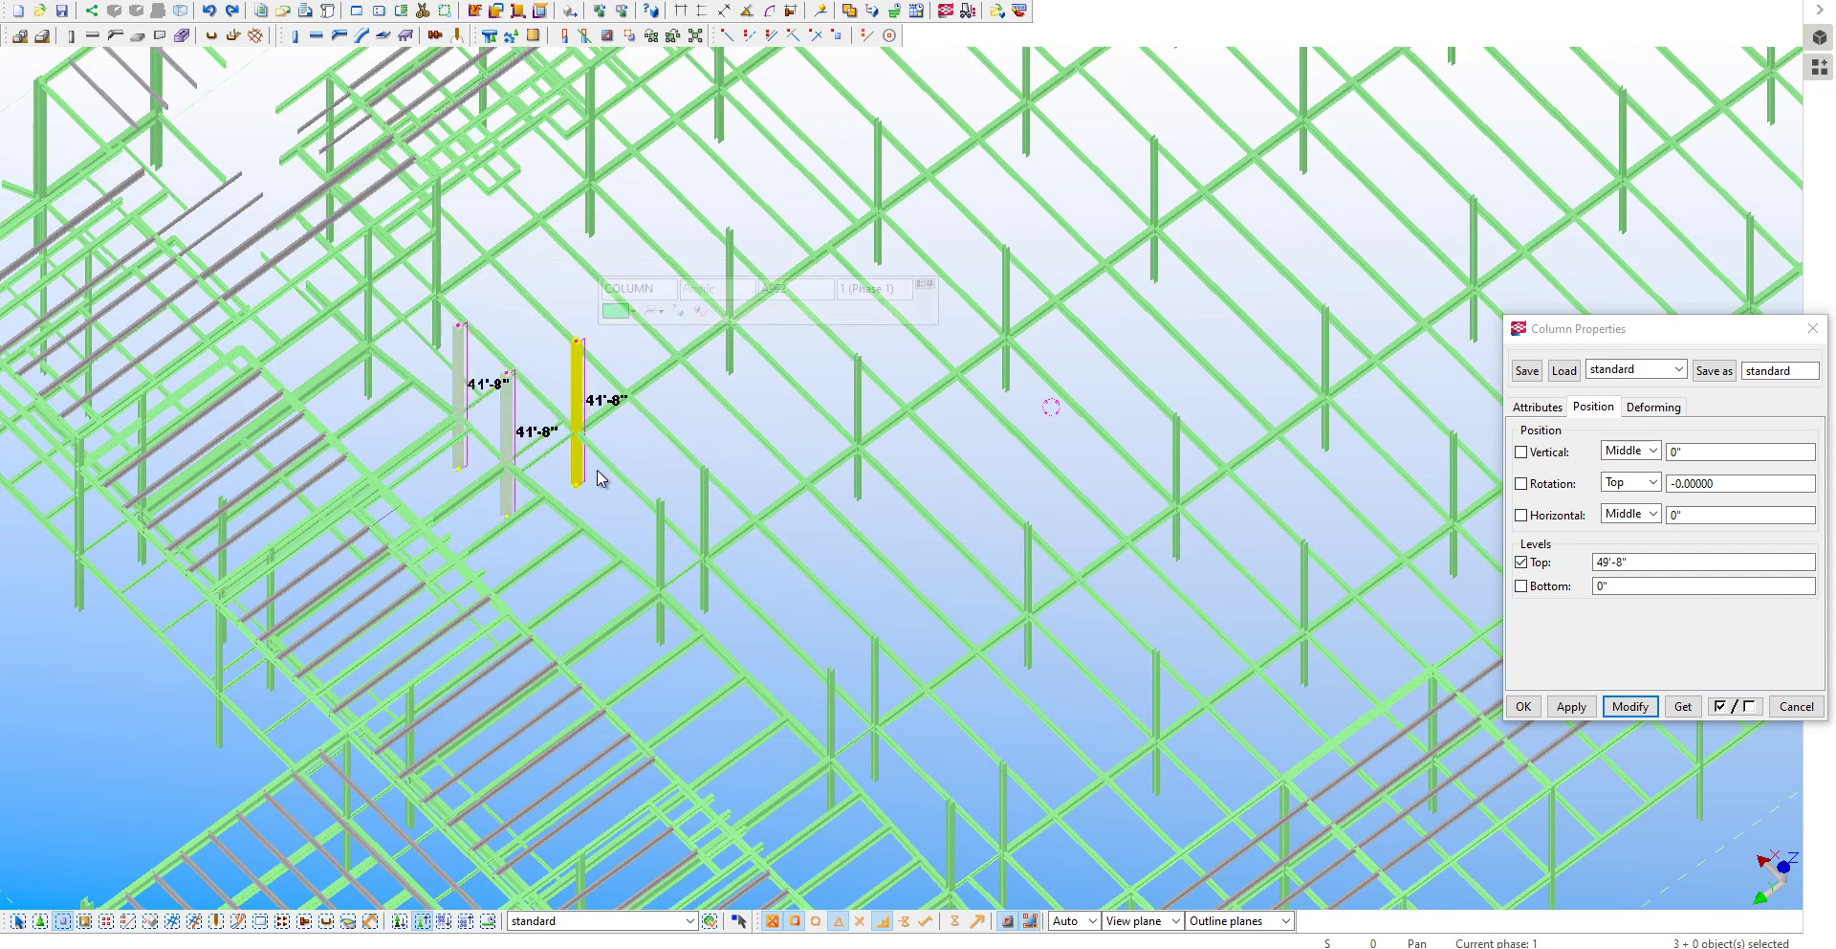
pyautogui.keyDown('ctrl'); pyautogui.click(659, 535); pyautogui.keyUp('ctrl')
pyautogui.keyDown('ctrl'); pyautogui.click(704, 521); pyautogui.keyUp('ctrl')
pyautogui.keyDown('ctrl'); pyautogui.click(832, 703); pyautogui.keyUp('ctrl')
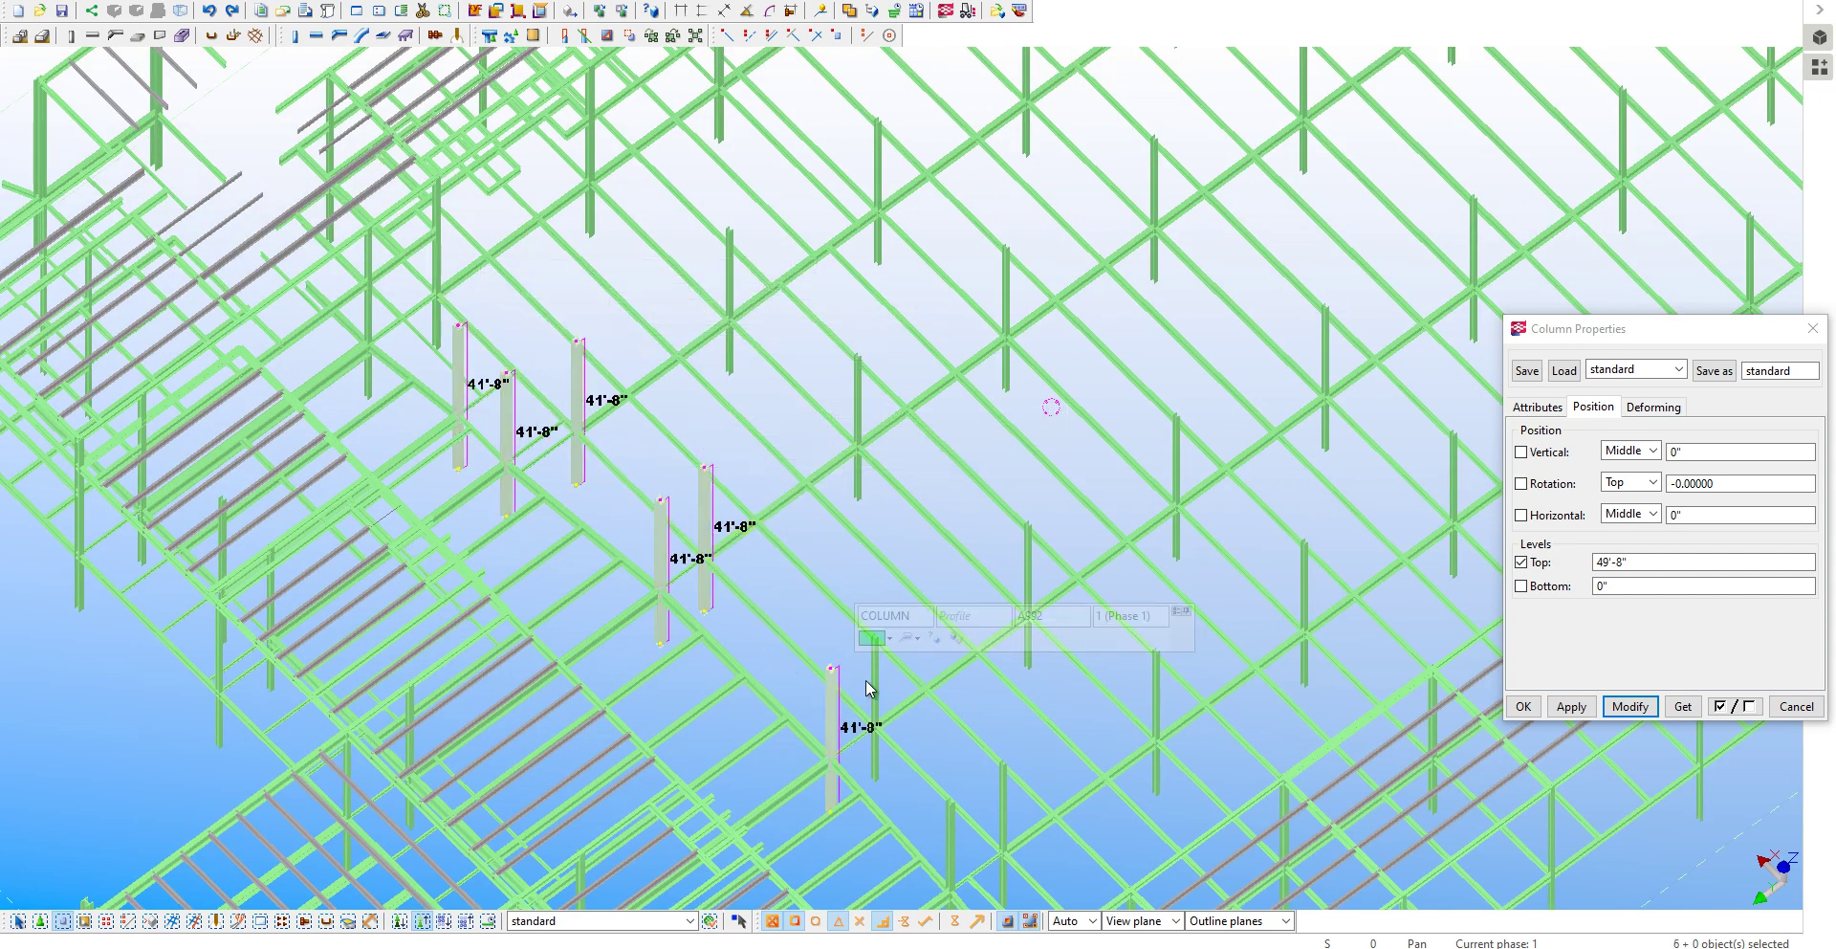
pyautogui.keyDown('ctrl'); pyautogui.click(876, 708); pyautogui.keyUp('ctrl')
pyautogui.keyDown('ctrl'); pyautogui.click(952, 841); pyautogui.keyUp('ctrl')
pyautogui.keyDown('ctrl'); pyautogui.click(1003, 813); pyautogui.keyUp('ctrl')
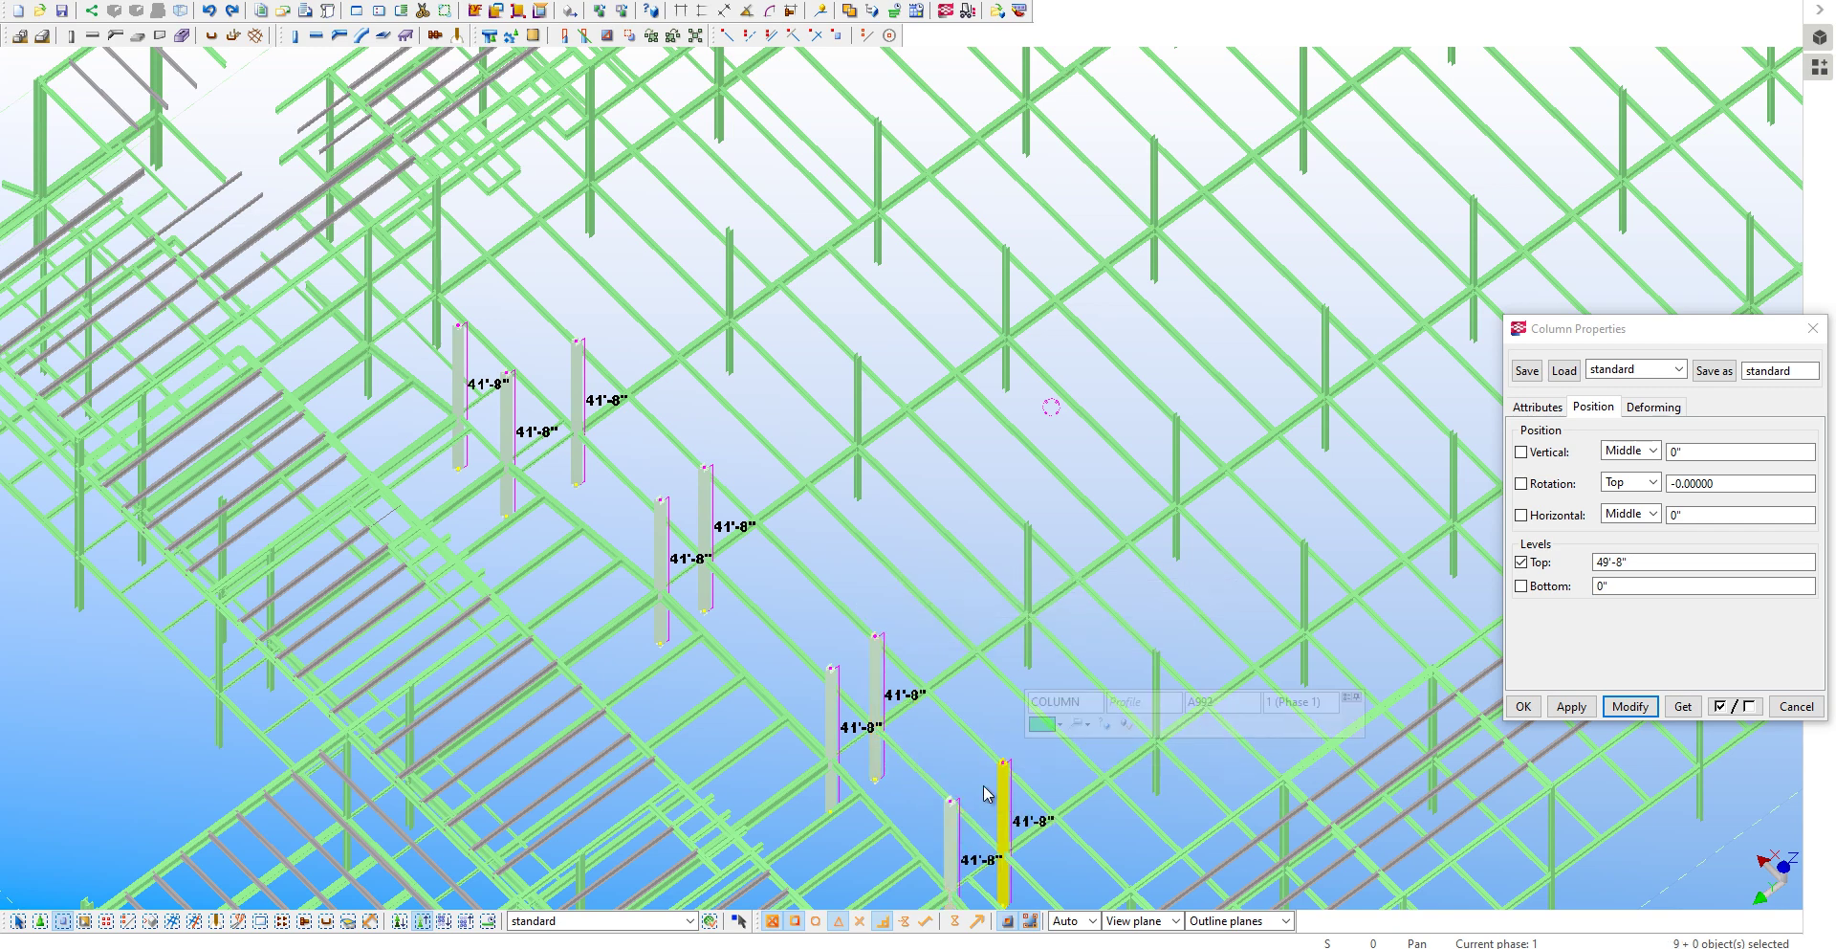
pyautogui.click(1628, 706)
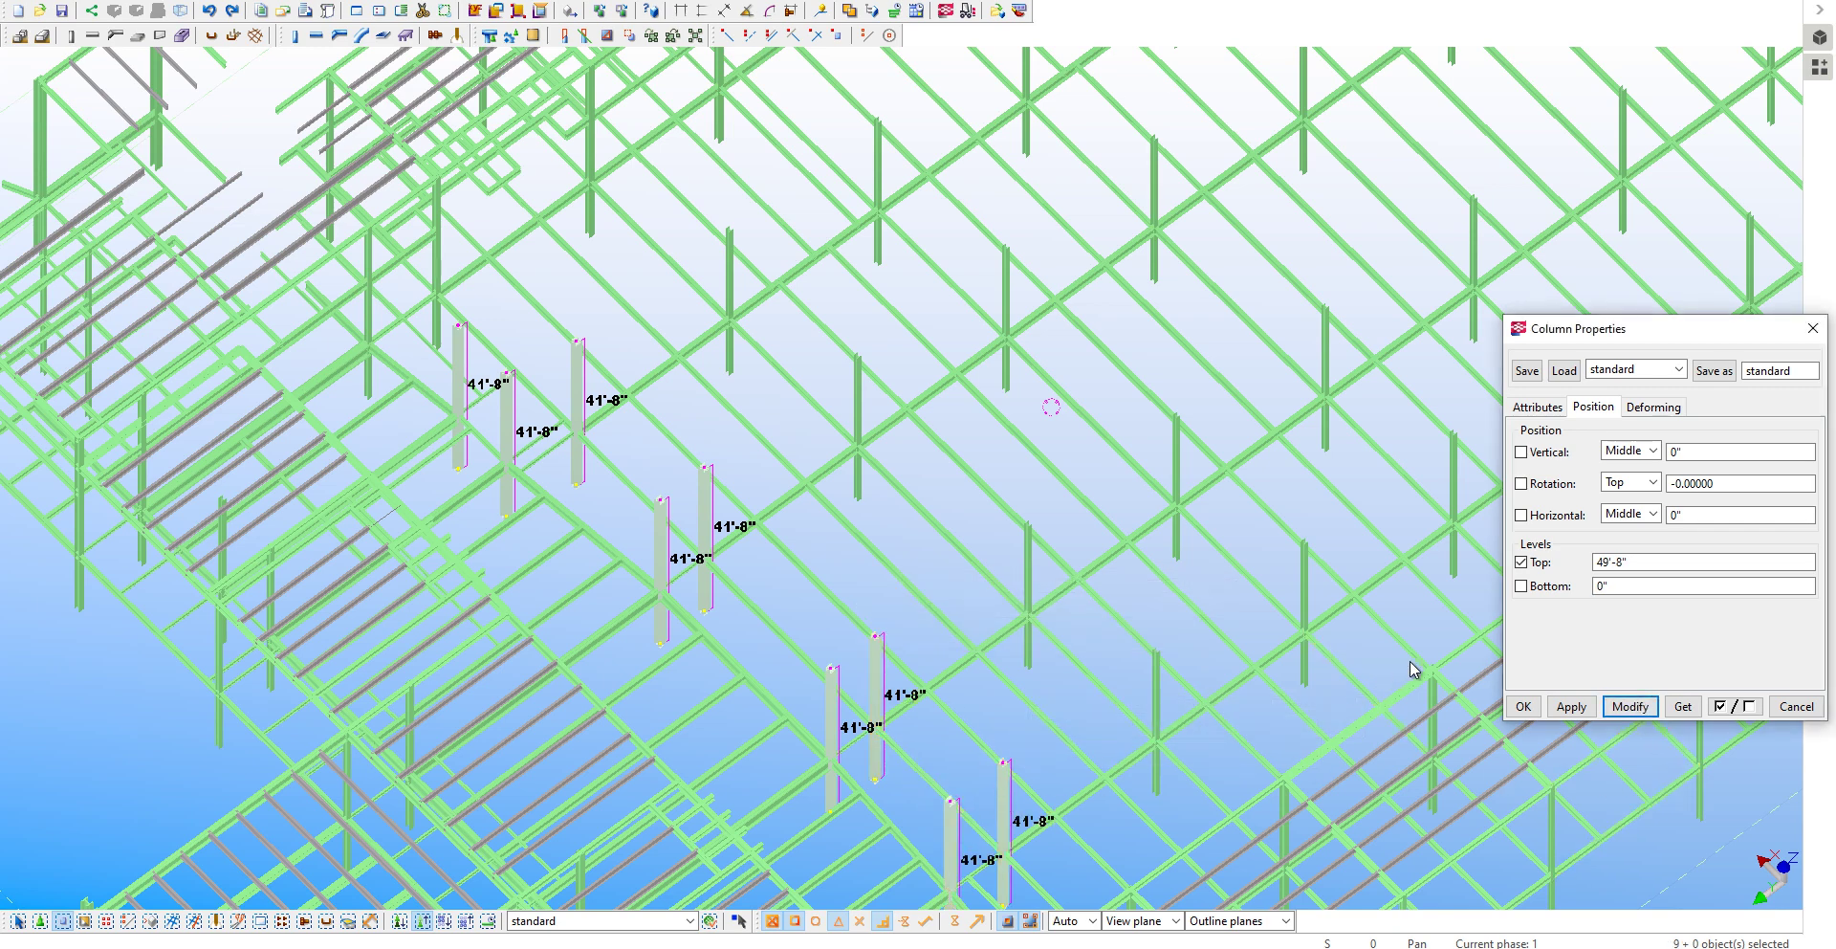
# Inquire the adjacent W24X76 beam, confirm its 16'-0" top level, then select the column Top field.
pyautogui.click(964, 665)
pyautogui.rightClick(964, 662)
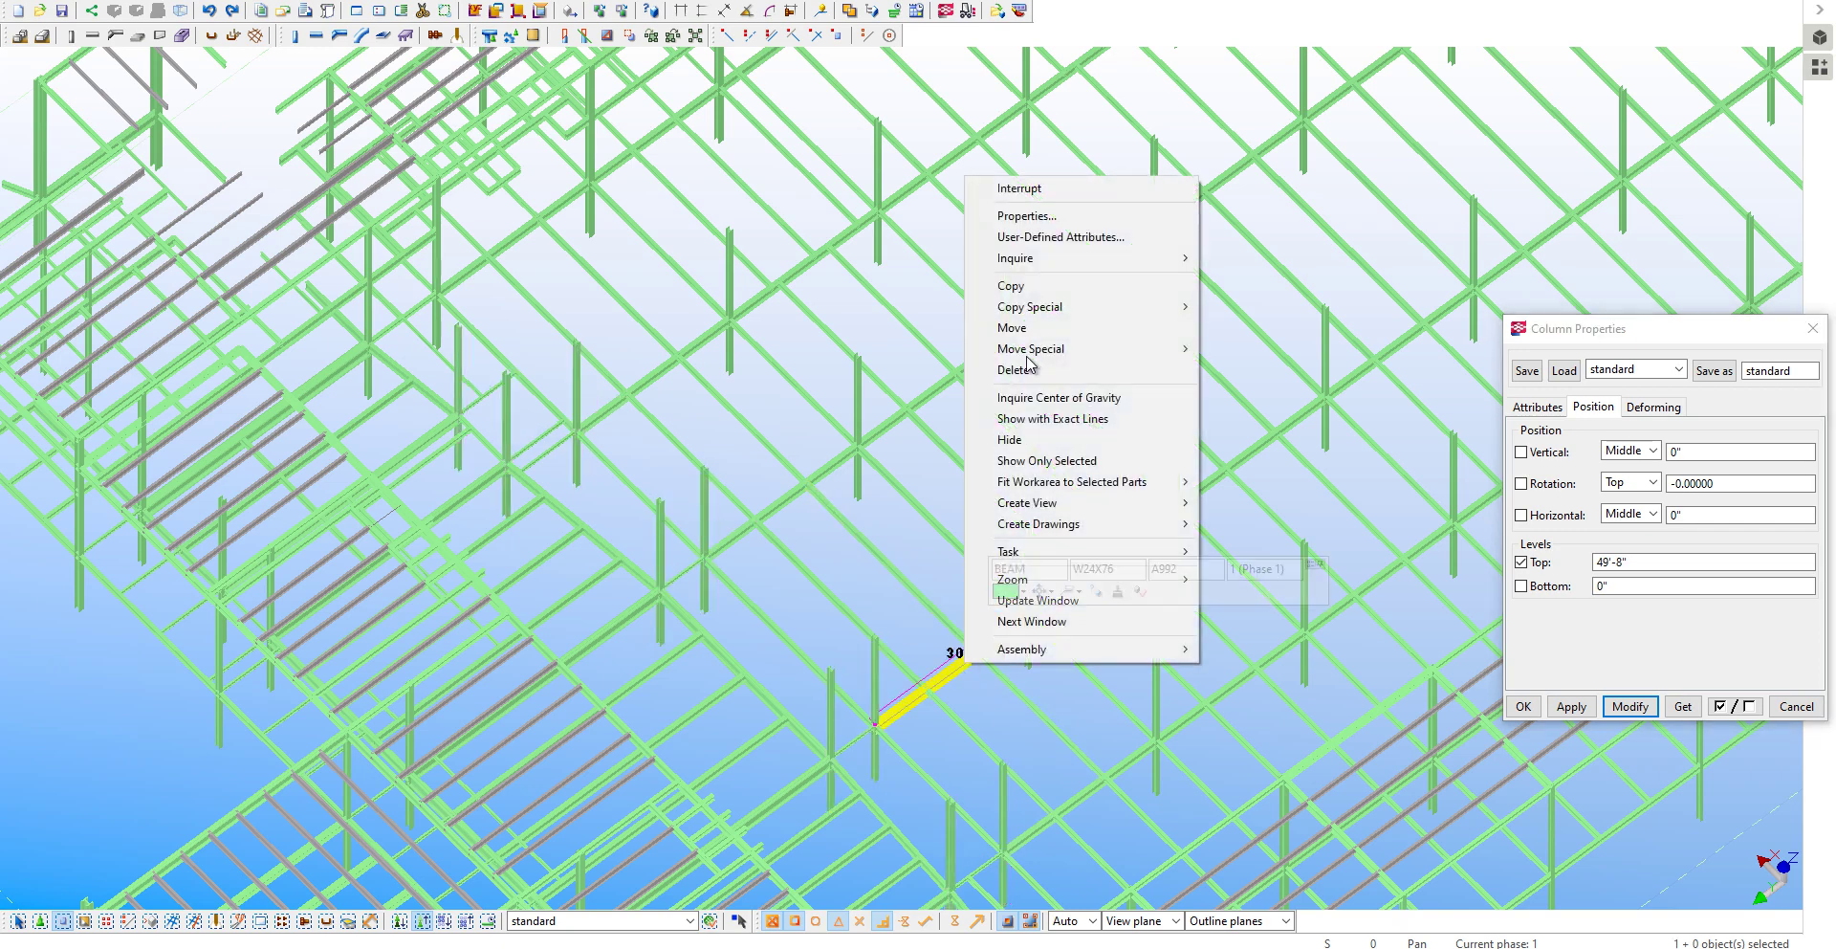
pyautogui.click(1224, 258)
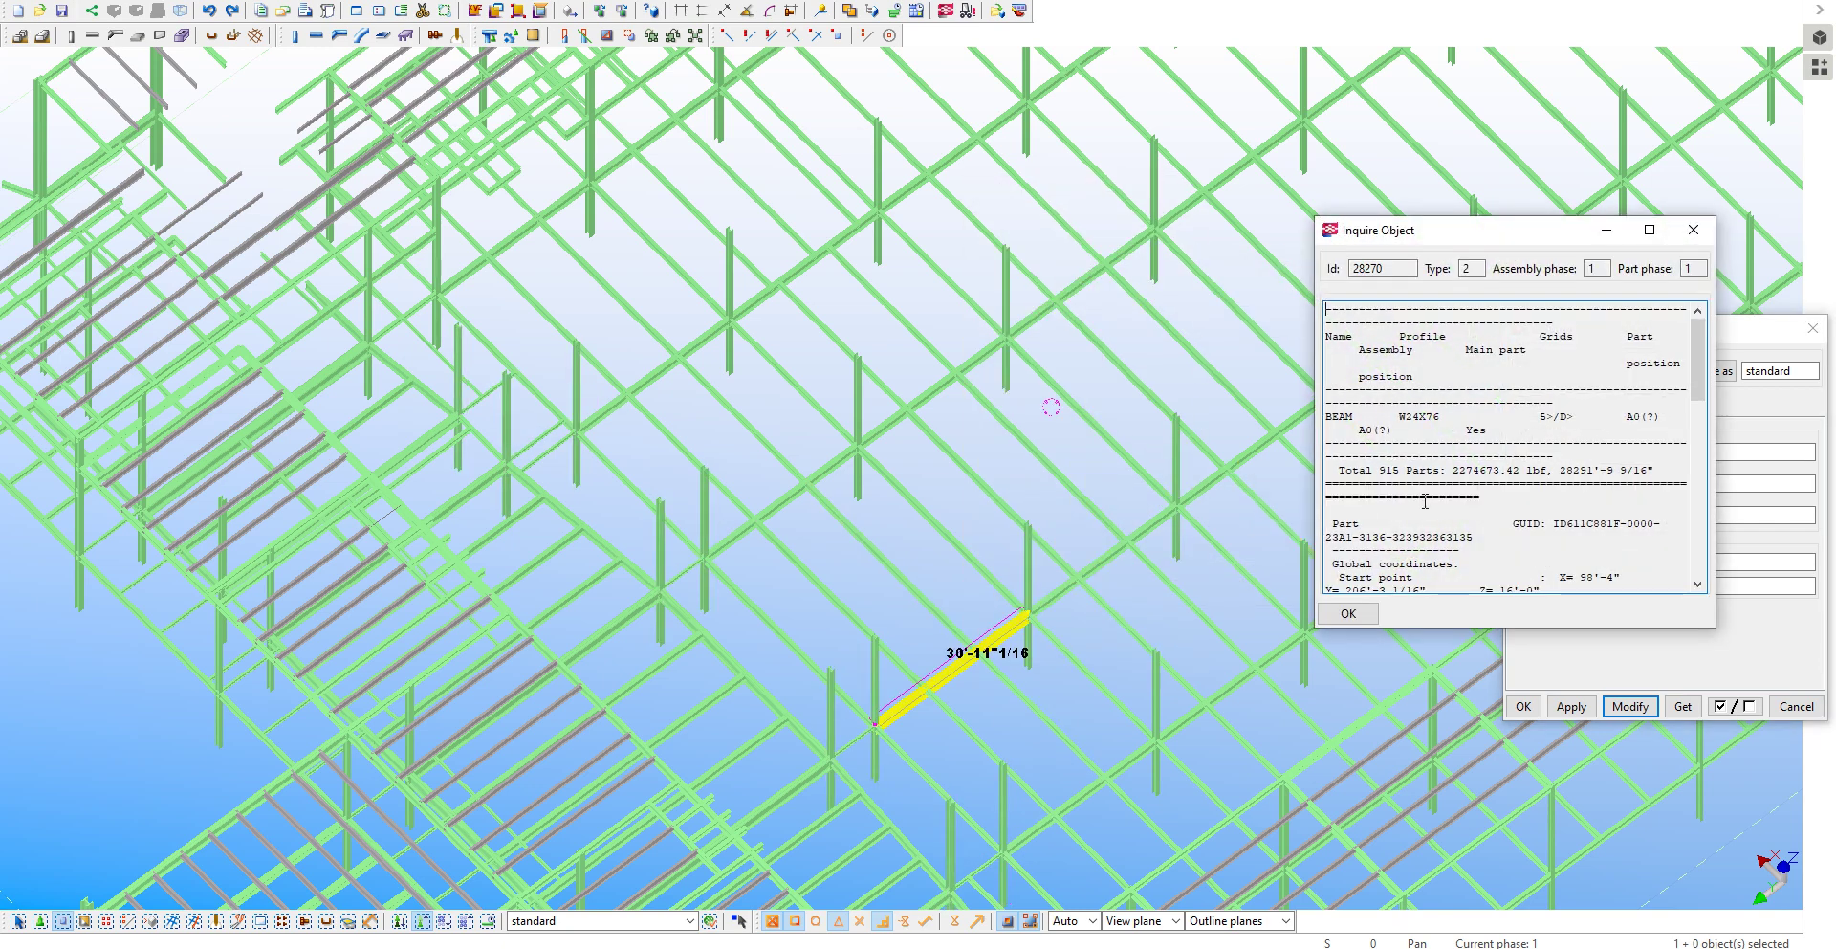
pyautogui.scroll(-3, 1442, 496)
pyautogui.scroll(-1, 1484, 520)
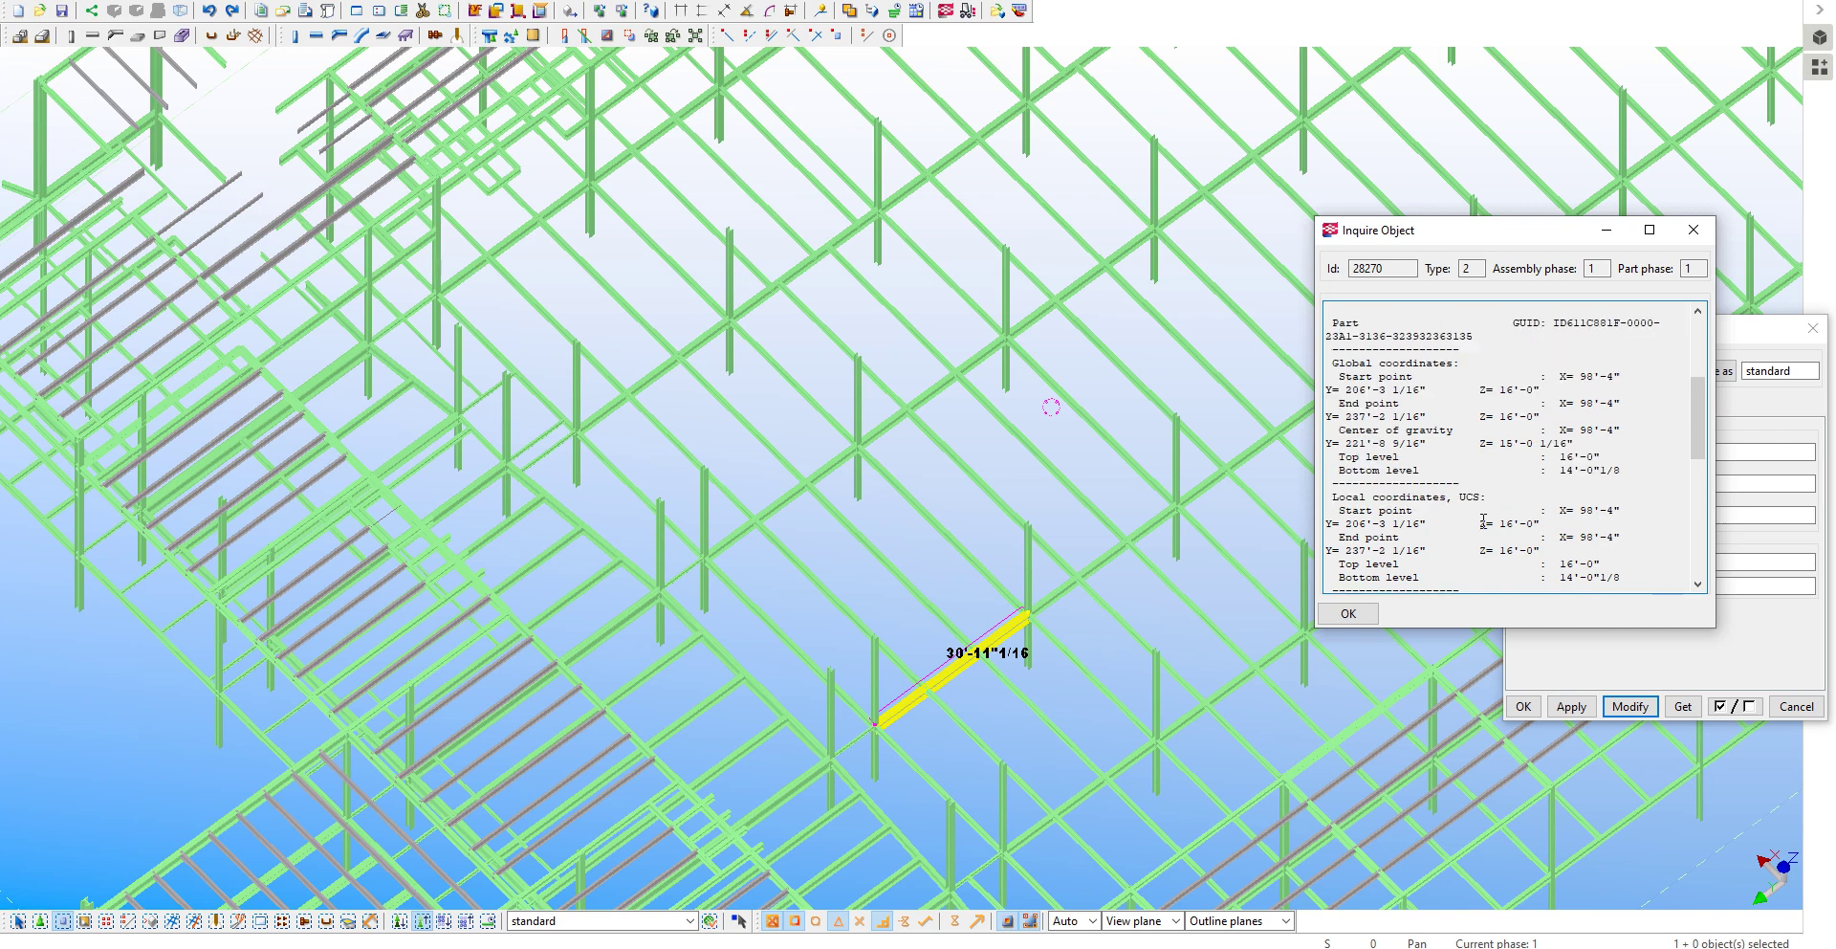
pyautogui.scroll(-2, 1484, 520)
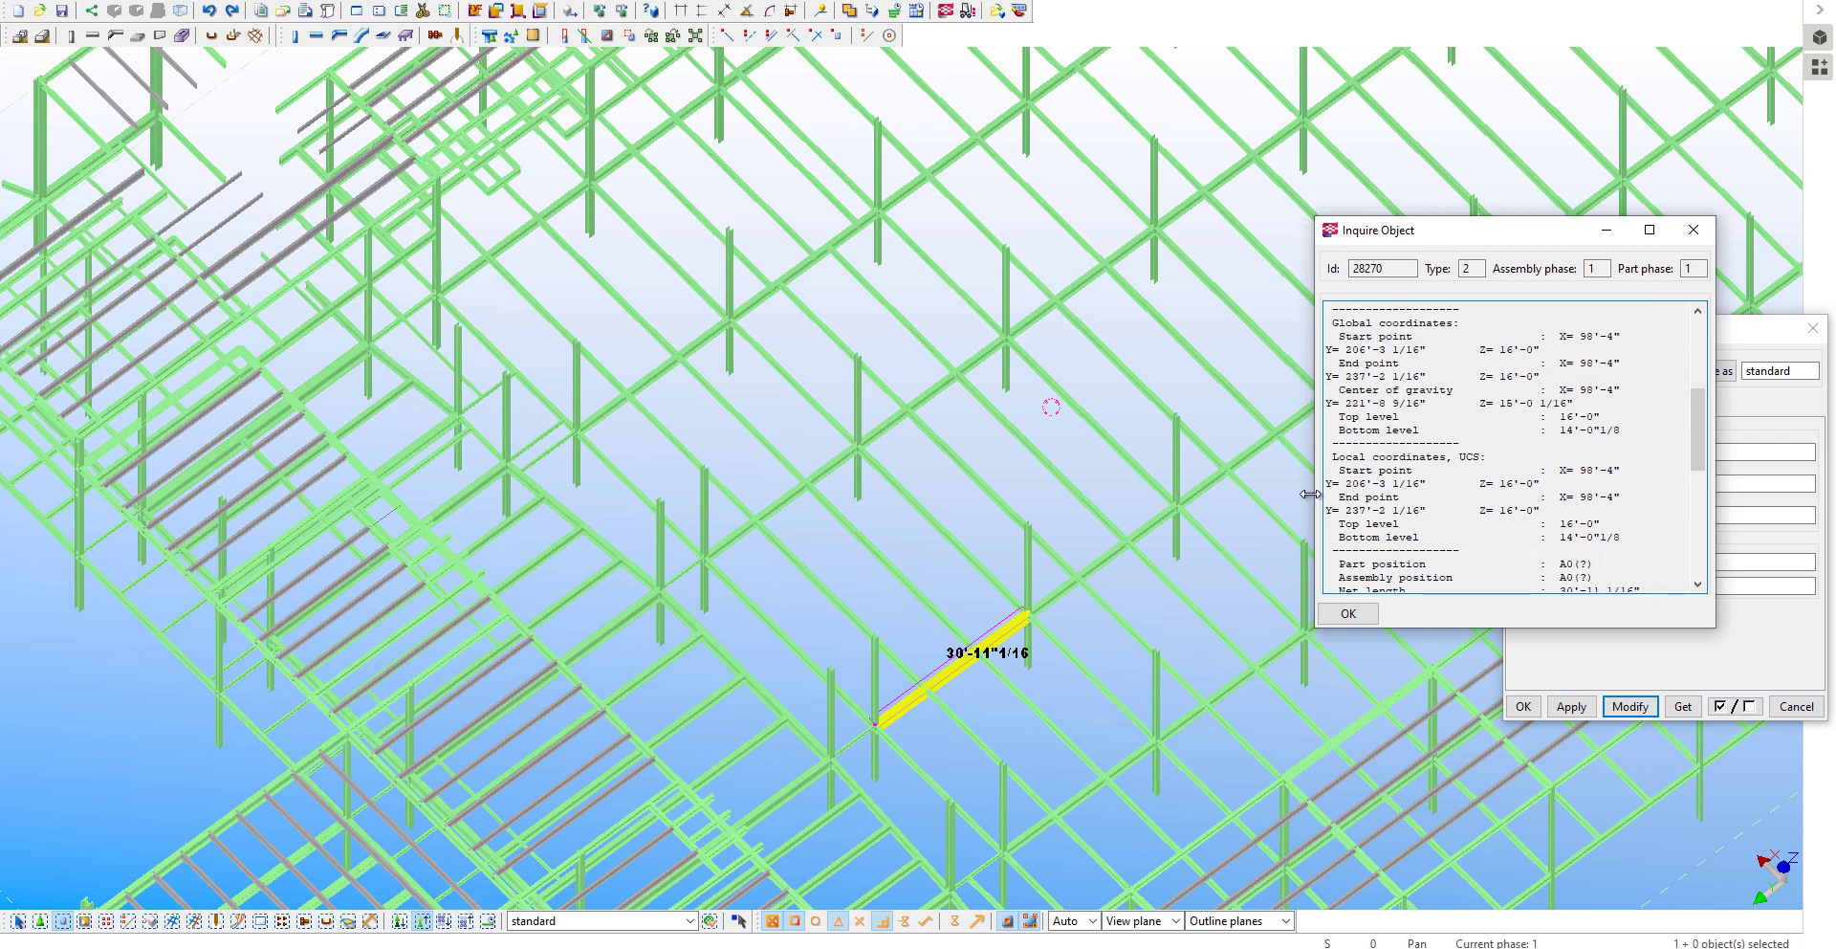
pyautogui.moveTo(1310, 493); pyautogui.dragTo(1057, 488)
pyautogui.scroll(1, 1230, 436)
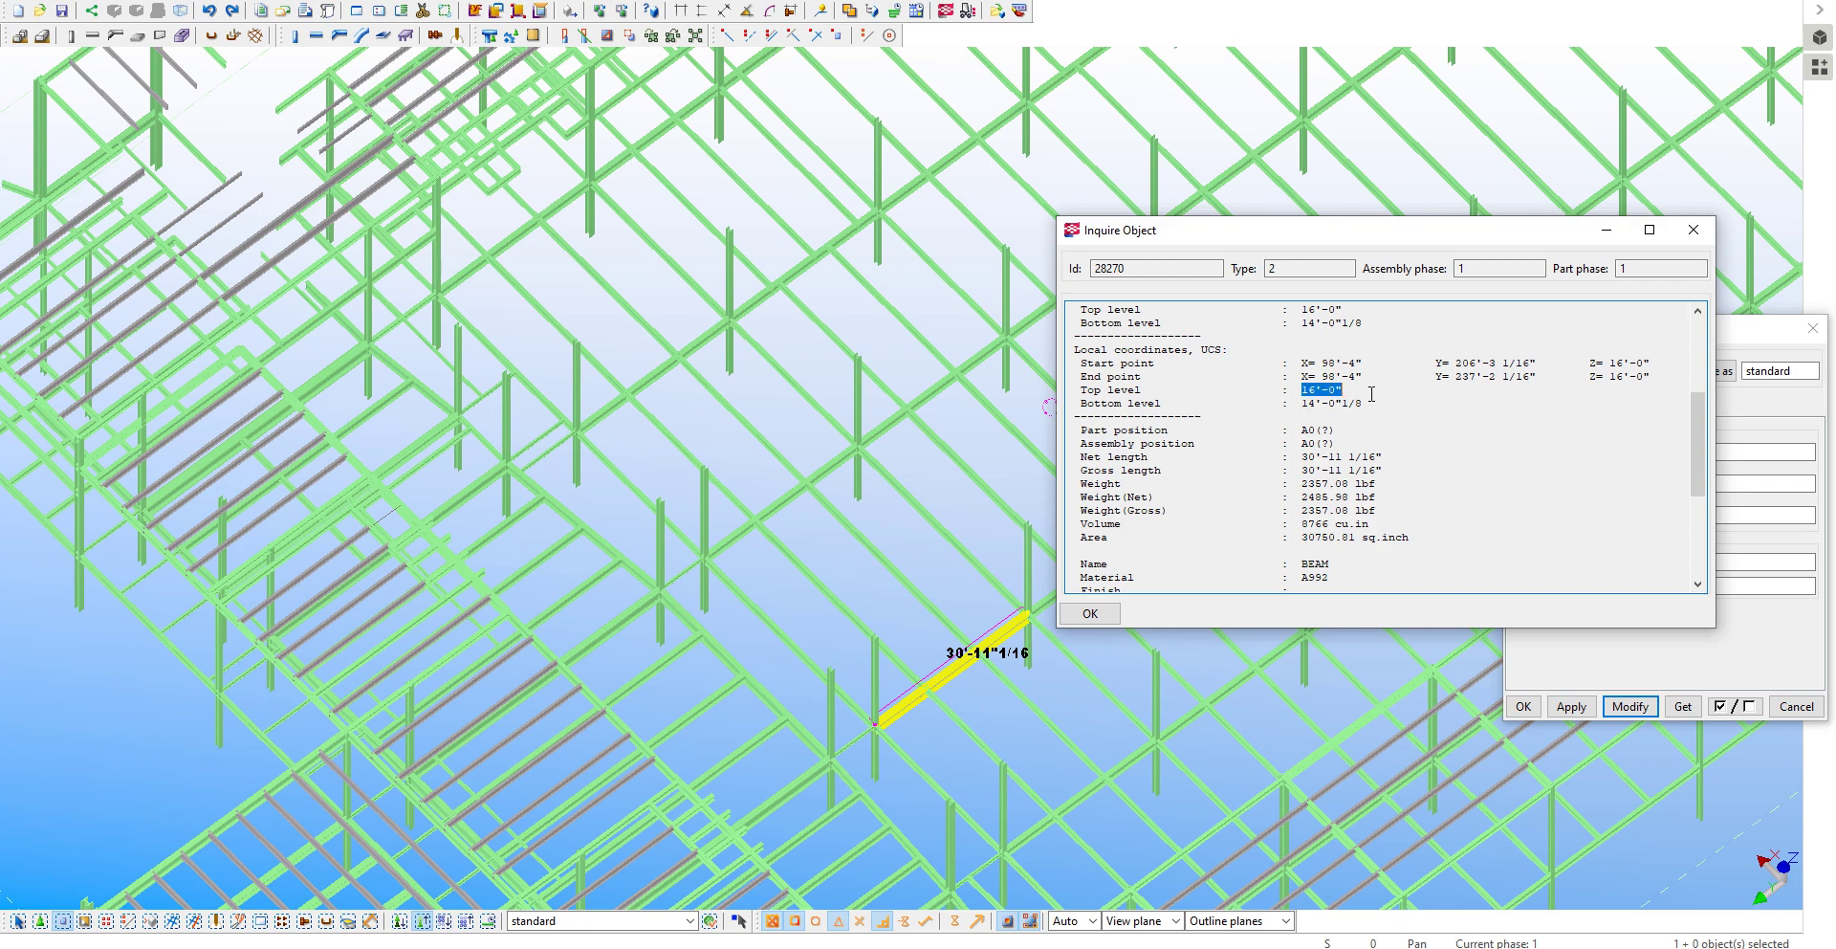
pyautogui.click(1694, 230)
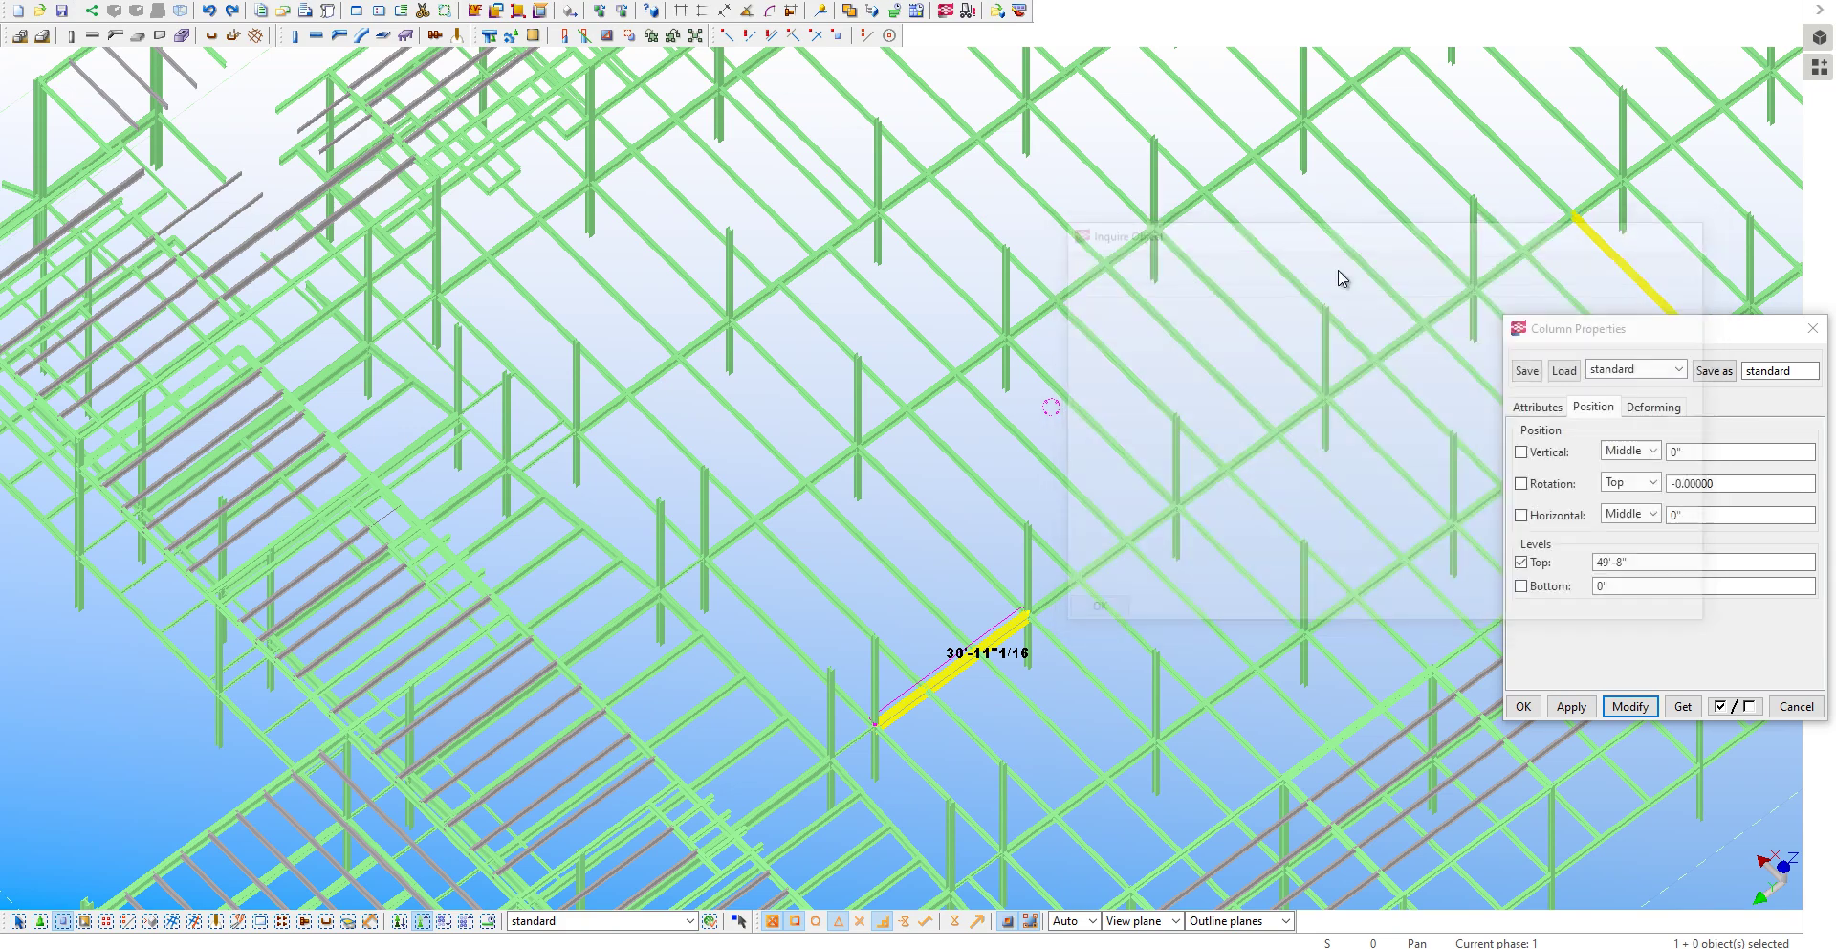
pyautogui.scroll(-2, 708, 459)
pyautogui.doubleClick(1590, 559)
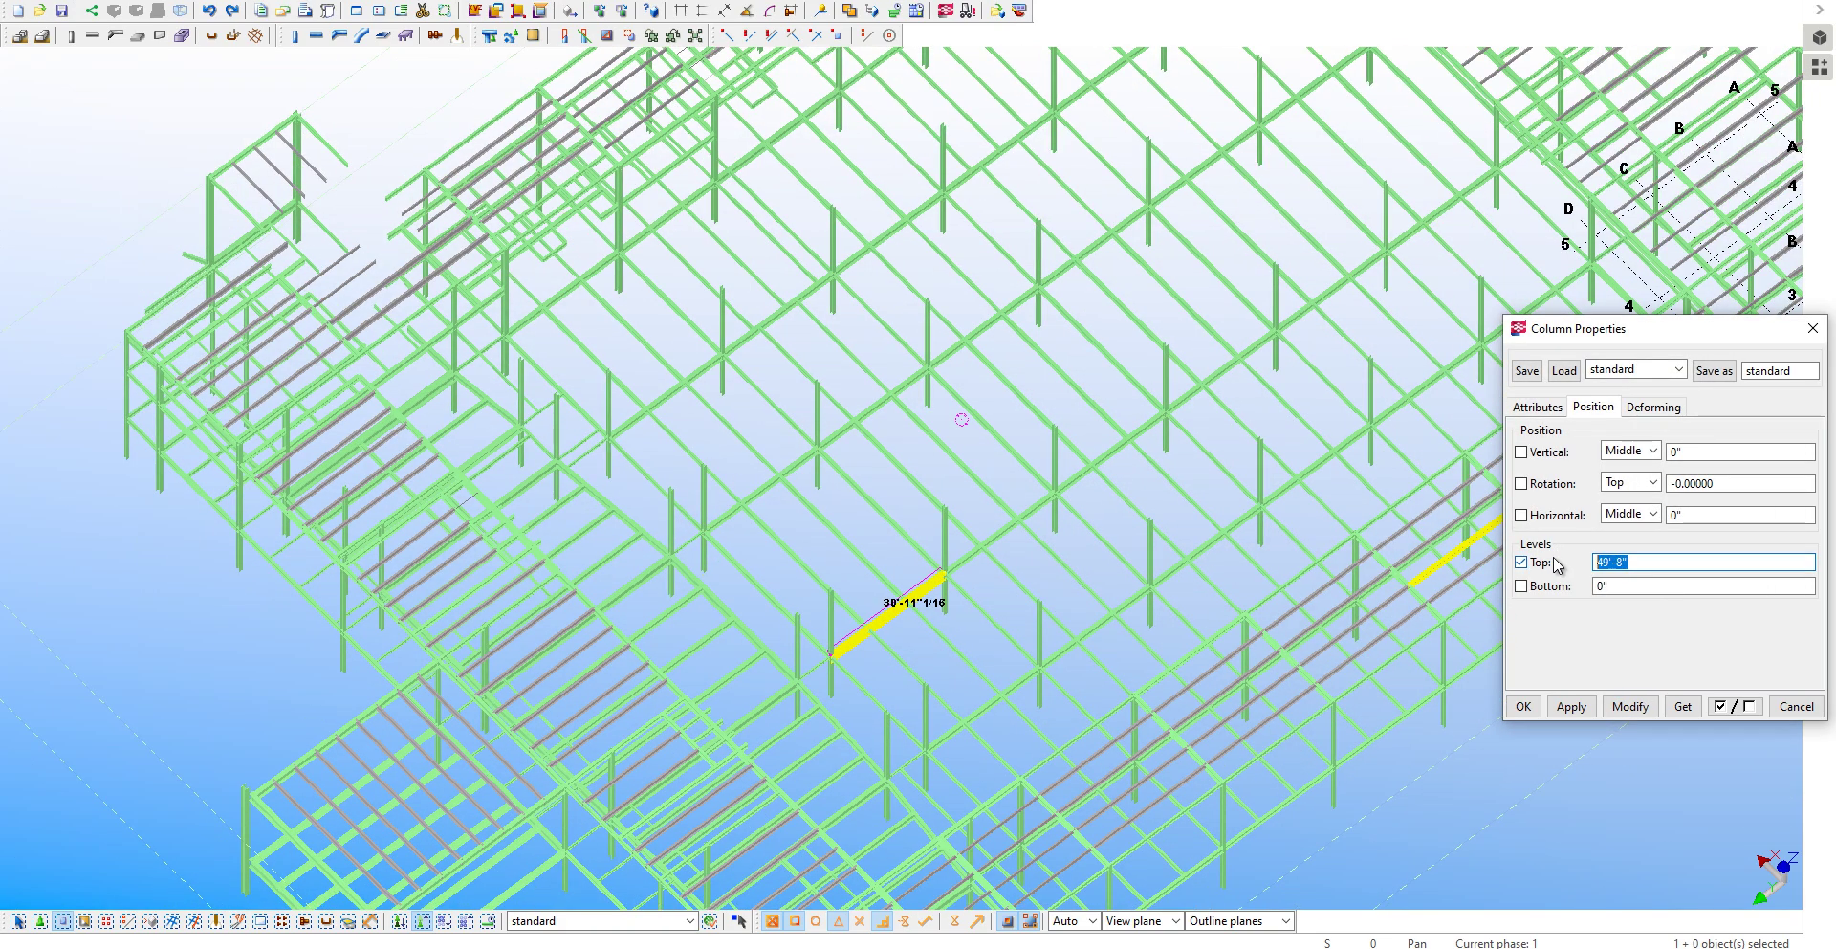
# Select the first twelve 41'-8" columns across the left part of the bay.
pyautogui.click(1546, 831)
pyautogui.moveTo(1545, 830)
pyautogui.keyDown('ctrl'); pyautogui.mouseDown(button='middle')
pyautogui.moveTo(1070, 701)
pyautogui.moveTo(941, 749)
pyautogui.moveTo(971, 664)
pyautogui.moveTo(959, 721)
pyautogui.moveTo(801, 679)
pyautogui.mouseUp(button='middle'); pyautogui.keyUp('ctrl')
pyautogui.scroll(2, 801, 679)
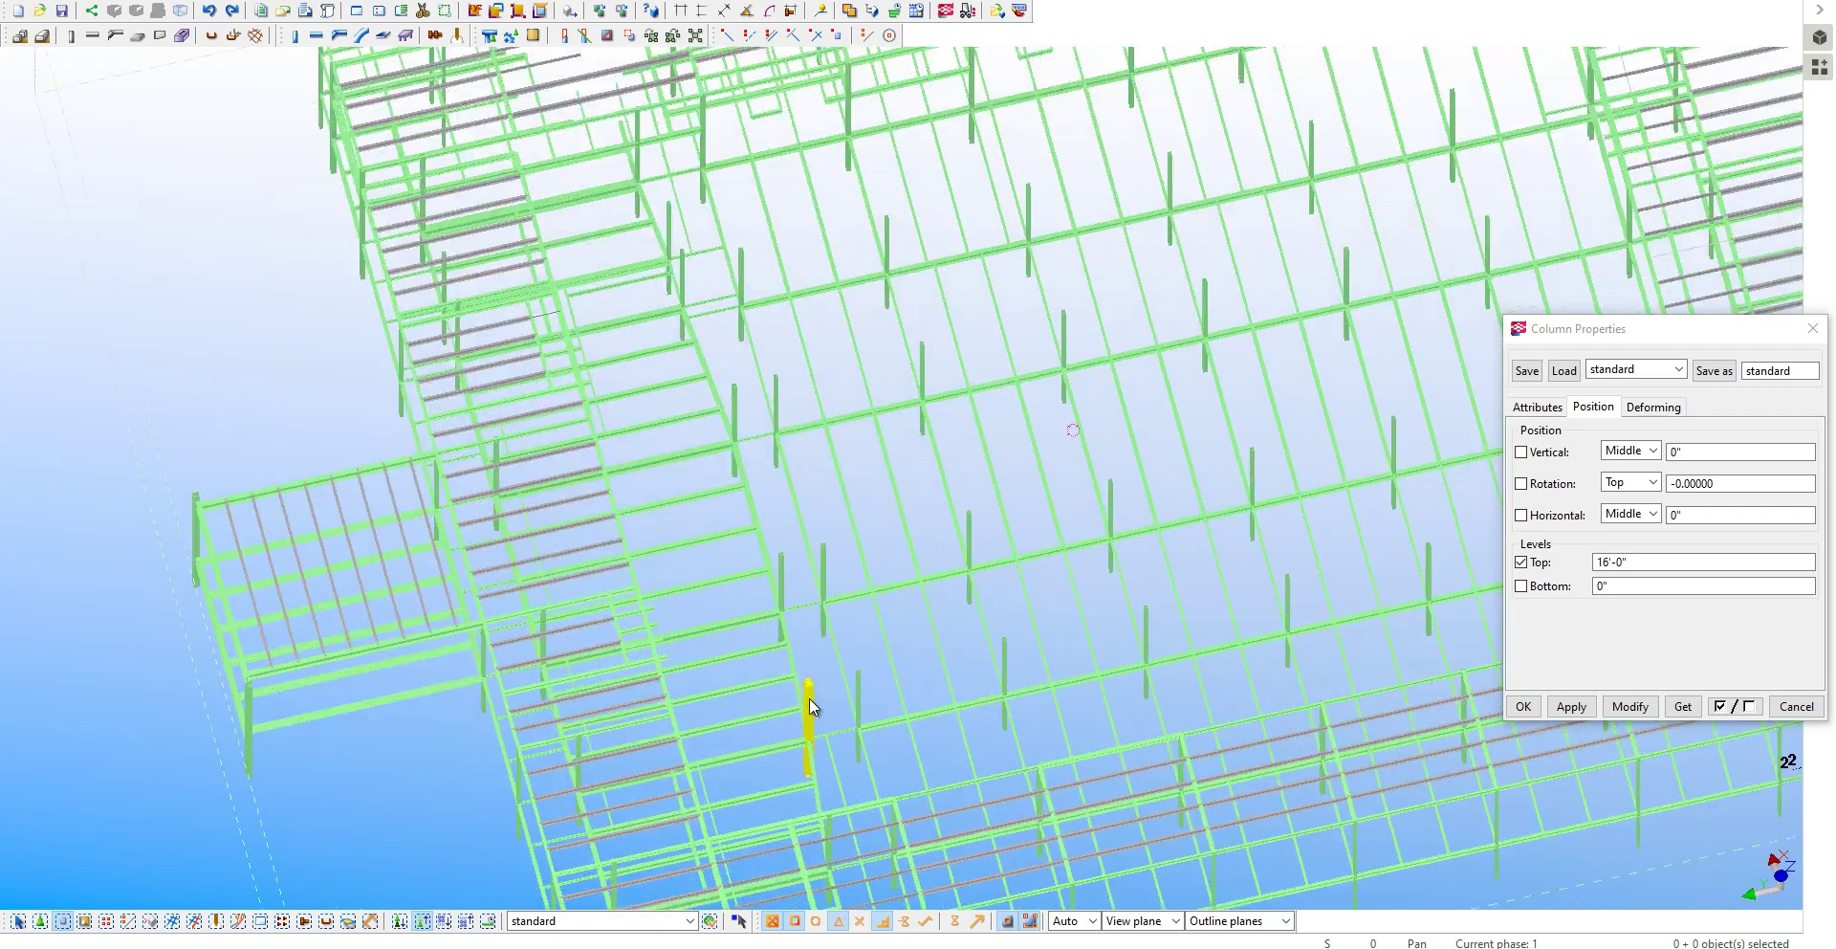
pyautogui.click(809, 697)
pyautogui.keyDown('ctrl'); pyautogui.click(857, 691); pyautogui.keyUp('ctrl')
pyautogui.keyDown('ctrl'); pyautogui.click(823, 584); pyautogui.keyUp('ctrl')
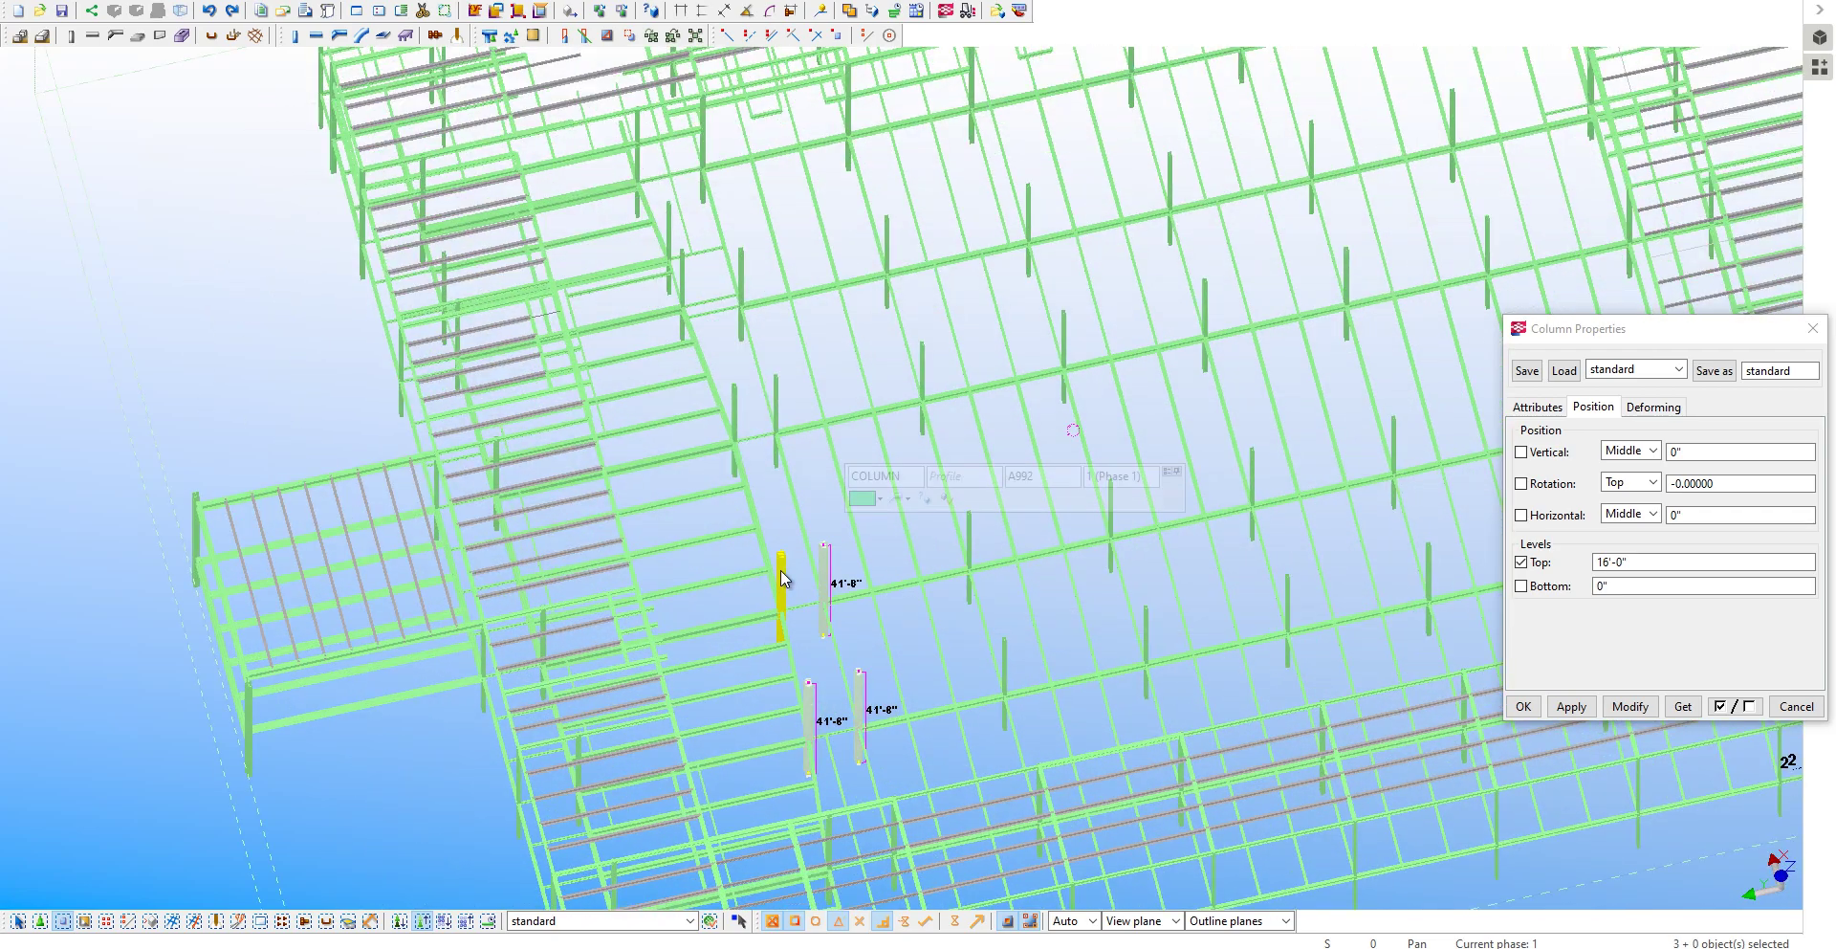
pyautogui.keyDown('ctrl'); pyautogui.click(780, 588); pyautogui.keyUp('ctrl')
pyautogui.keyDown('ctrl'); pyautogui.click(734, 420); pyautogui.keyUp('ctrl')
pyautogui.keyDown('ctrl'); pyautogui.click(777, 421); pyautogui.keyUp('ctrl')
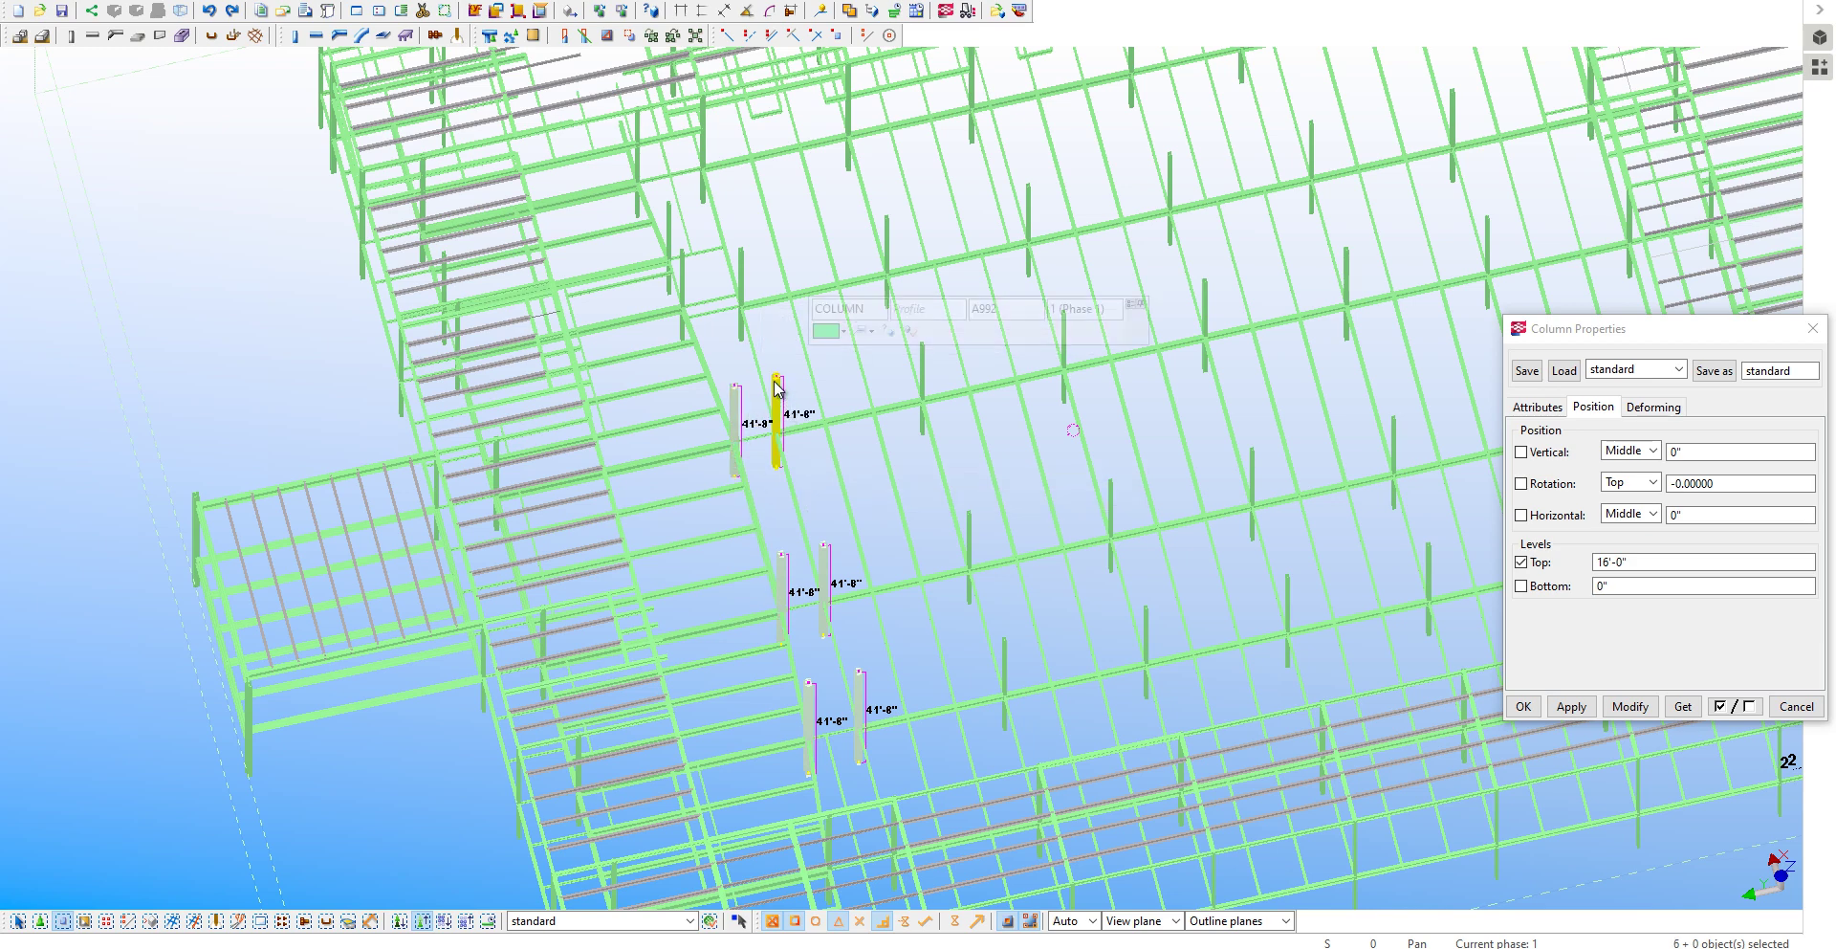
pyautogui.keyDown('ctrl'); pyautogui.click(742, 287); pyautogui.keyUp('ctrl')
pyautogui.keyDown('ctrl'); pyautogui.click(683, 287); pyautogui.keyUp('ctrl')
pyautogui.keyDown('ctrl'); pyautogui.click(668, 239); pyautogui.keyUp('ctrl')
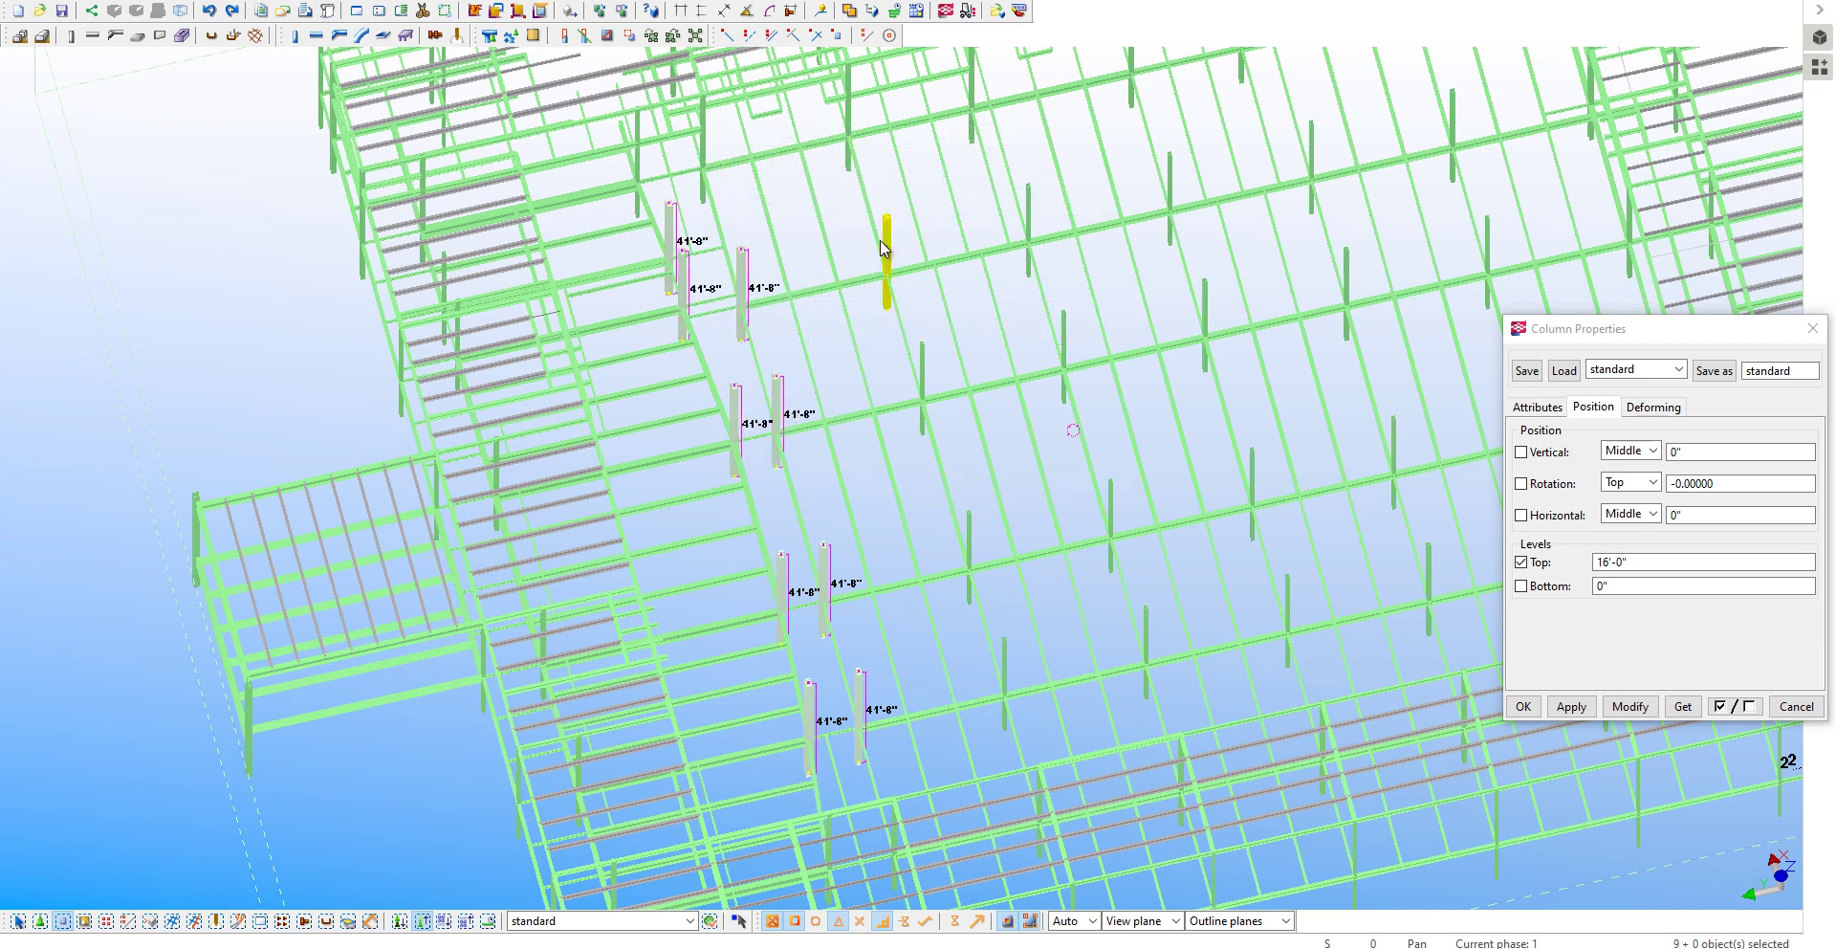
pyautogui.keyDown('ctrl'); pyautogui.click(887, 256); pyautogui.keyUp('ctrl')
pyautogui.keyDown('ctrl'); pyautogui.click(924, 382); pyautogui.keyUp('ctrl')
pyautogui.keyDown('ctrl'); pyautogui.click(972, 525); pyautogui.keyUp('ctrl')
# Add the remaining 41'-8" columns and lower the whole selection to a 16'-0" top level.
pyautogui.keyDown('ctrl'); pyautogui.click(1010, 655); pyautogui.keyUp('ctrl')
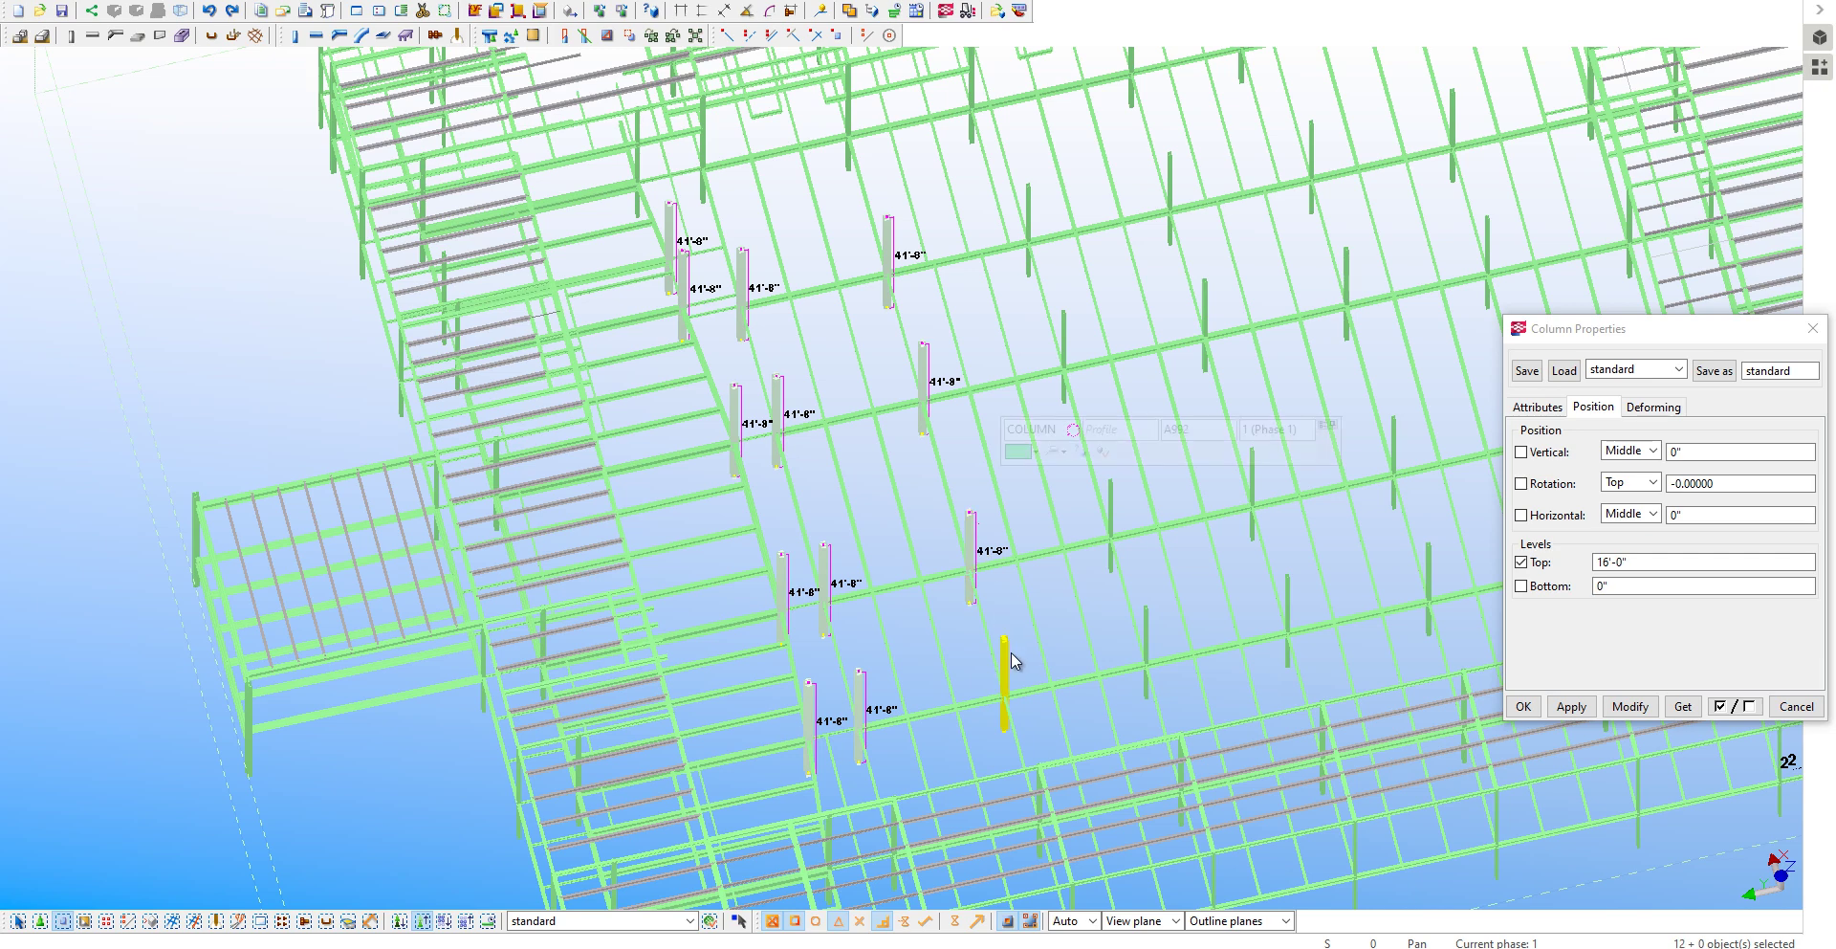
pyautogui.keyDown('ctrl'); pyautogui.click(1146, 631); pyautogui.keyUp('ctrl')
pyautogui.keyDown('ctrl'); pyautogui.click(1112, 526); pyautogui.keyUp('ctrl')
pyautogui.keyDown('ctrl'); pyautogui.click(1064, 353); pyautogui.keyUp('ctrl')
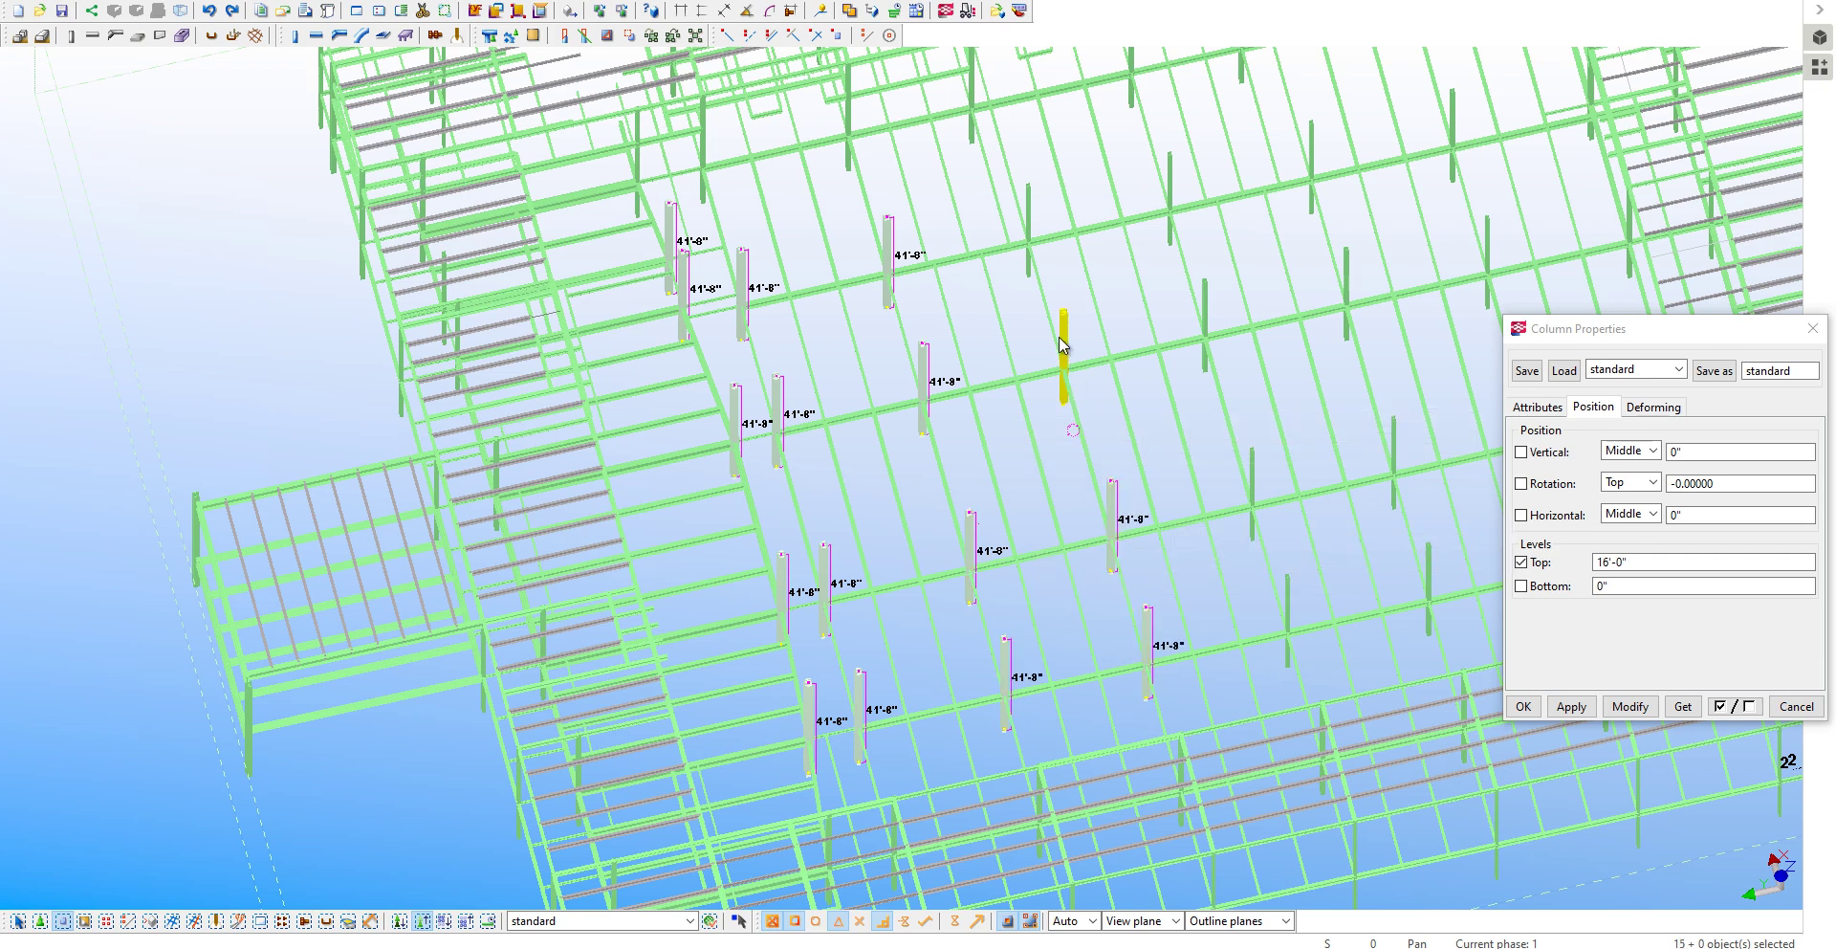
pyautogui.keyDown('ctrl'); pyautogui.click(1029, 230); pyautogui.keyUp('ctrl')
pyautogui.keyDown('ctrl'); pyautogui.click(1171, 201); pyautogui.keyUp('ctrl')
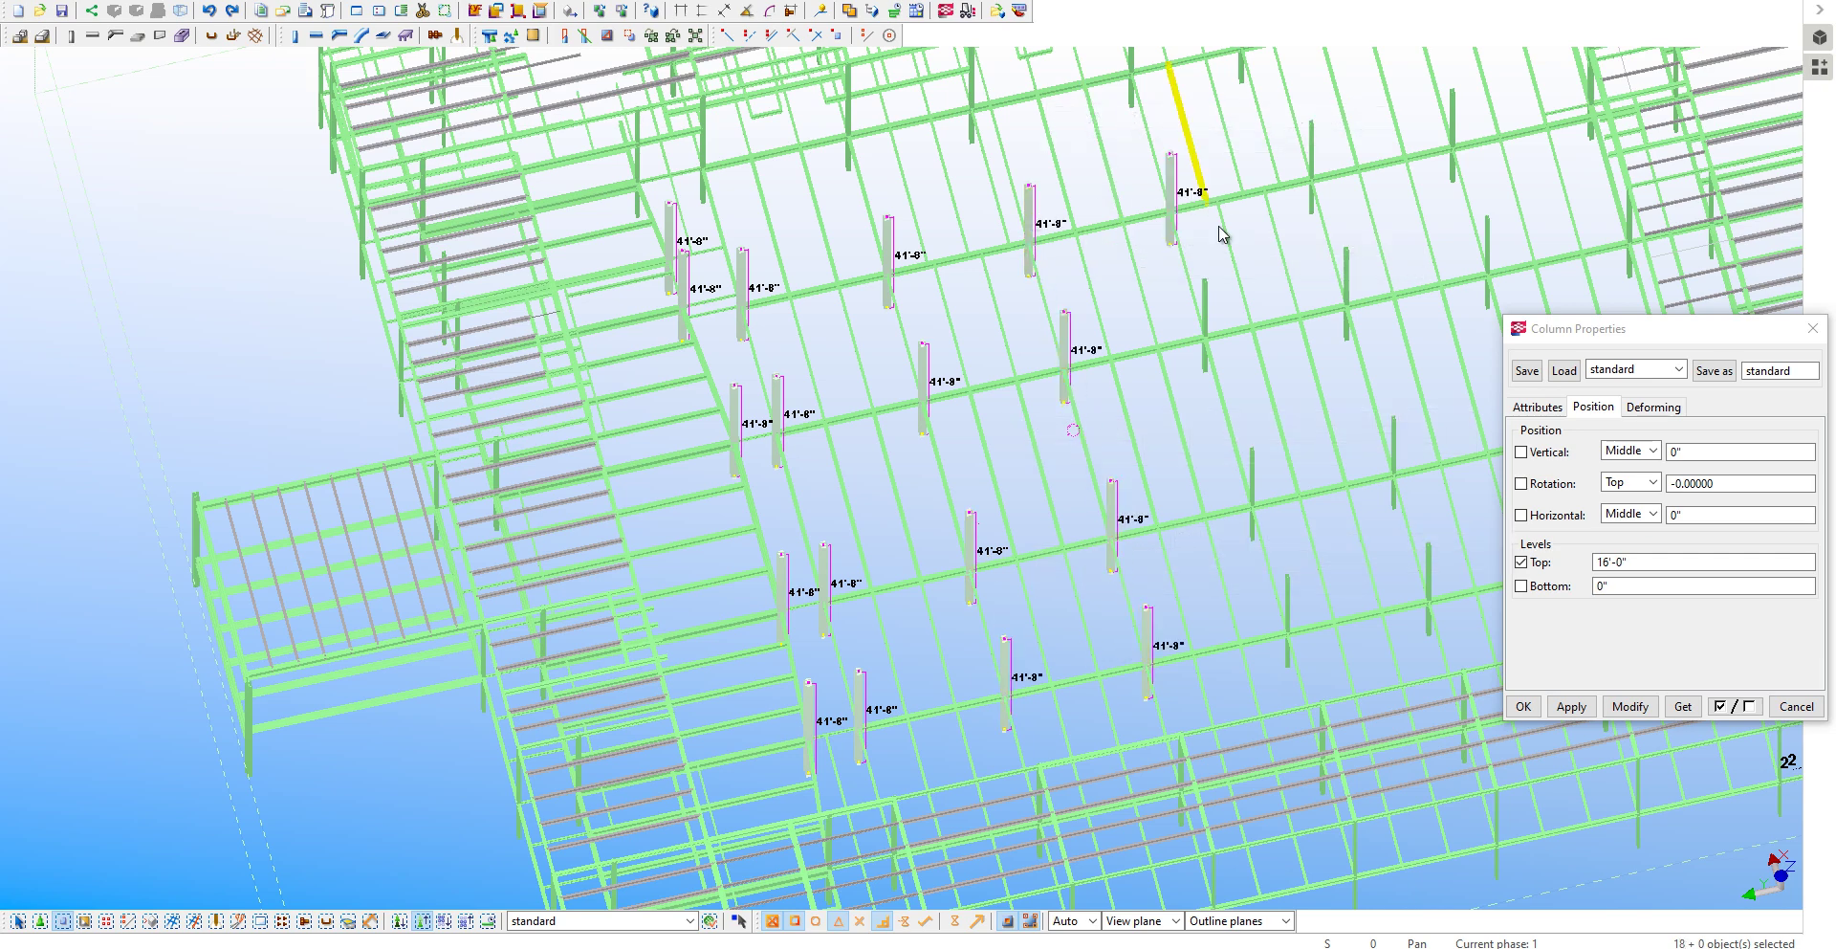
pyautogui.keyDown('ctrl'); pyautogui.click(1206, 325); pyautogui.keyUp('ctrl')
pyautogui.keyDown('ctrl'); pyautogui.click(1253, 492); pyautogui.keyUp('ctrl')
pyautogui.keyDown('ctrl'); pyautogui.click(1289, 612); pyautogui.keyUp('ctrl')
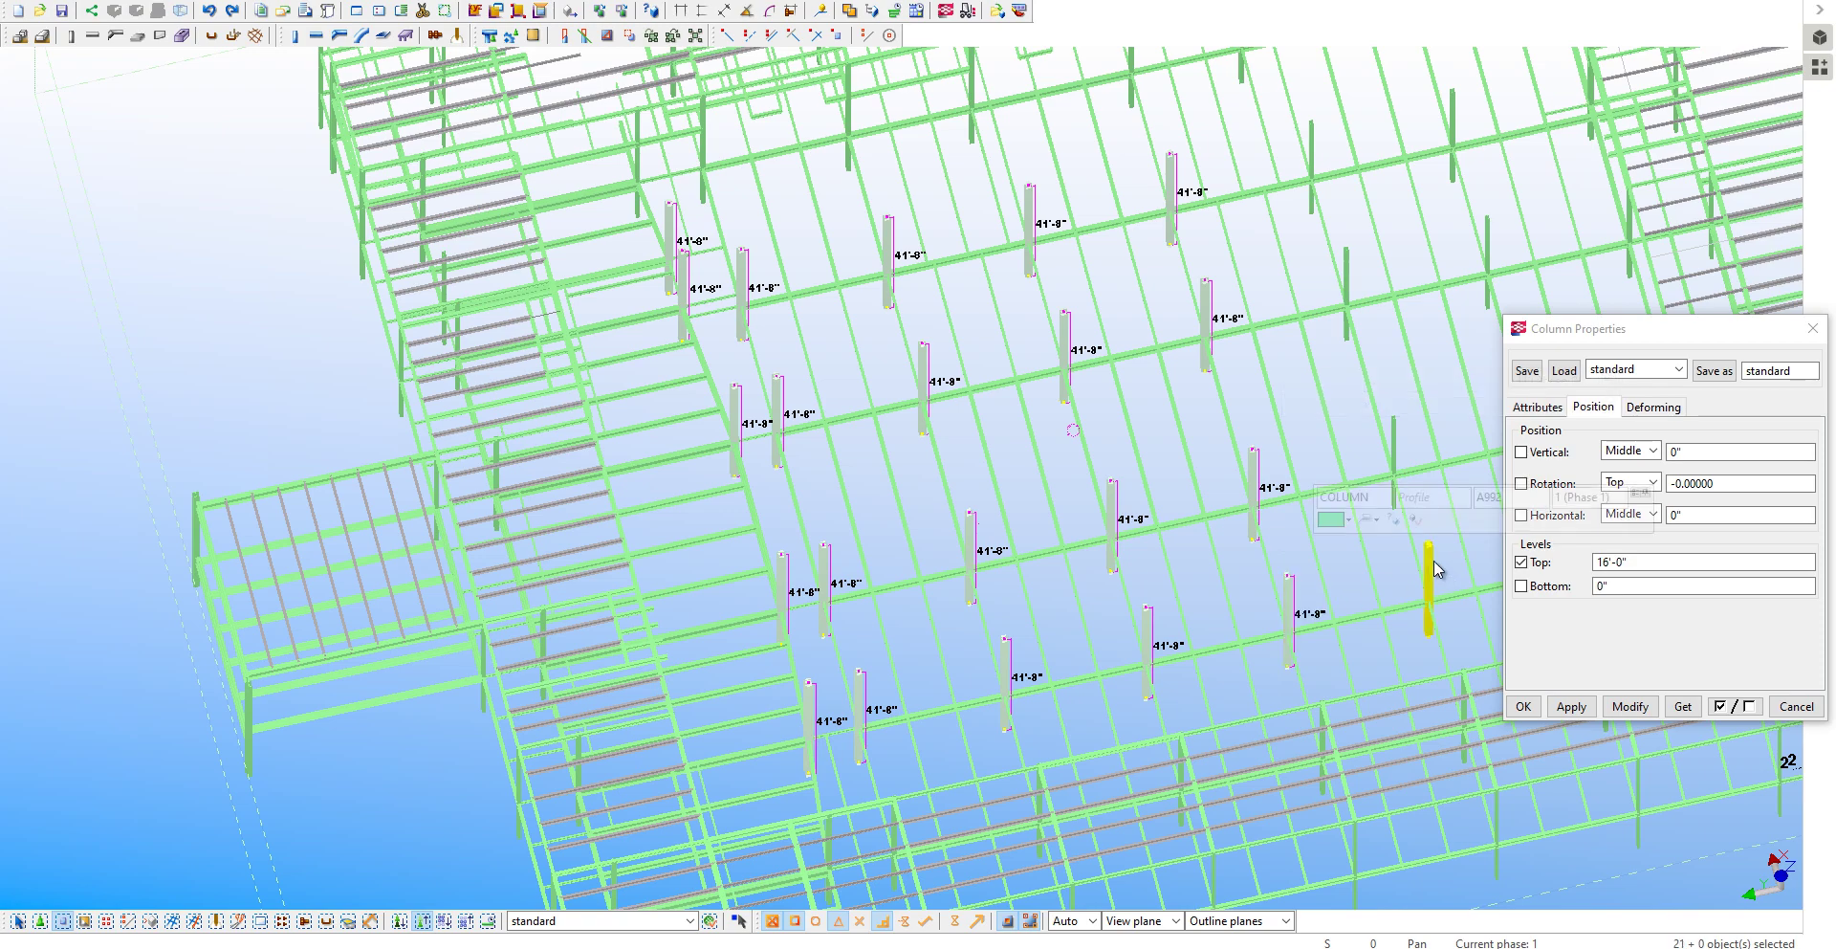
pyautogui.keyDown('ctrl'); pyautogui.click(1429, 583); pyautogui.keyUp('ctrl')
pyautogui.keyDown('ctrl'); pyautogui.click(1395, 459); pyautogui.keyUp('ctrl')
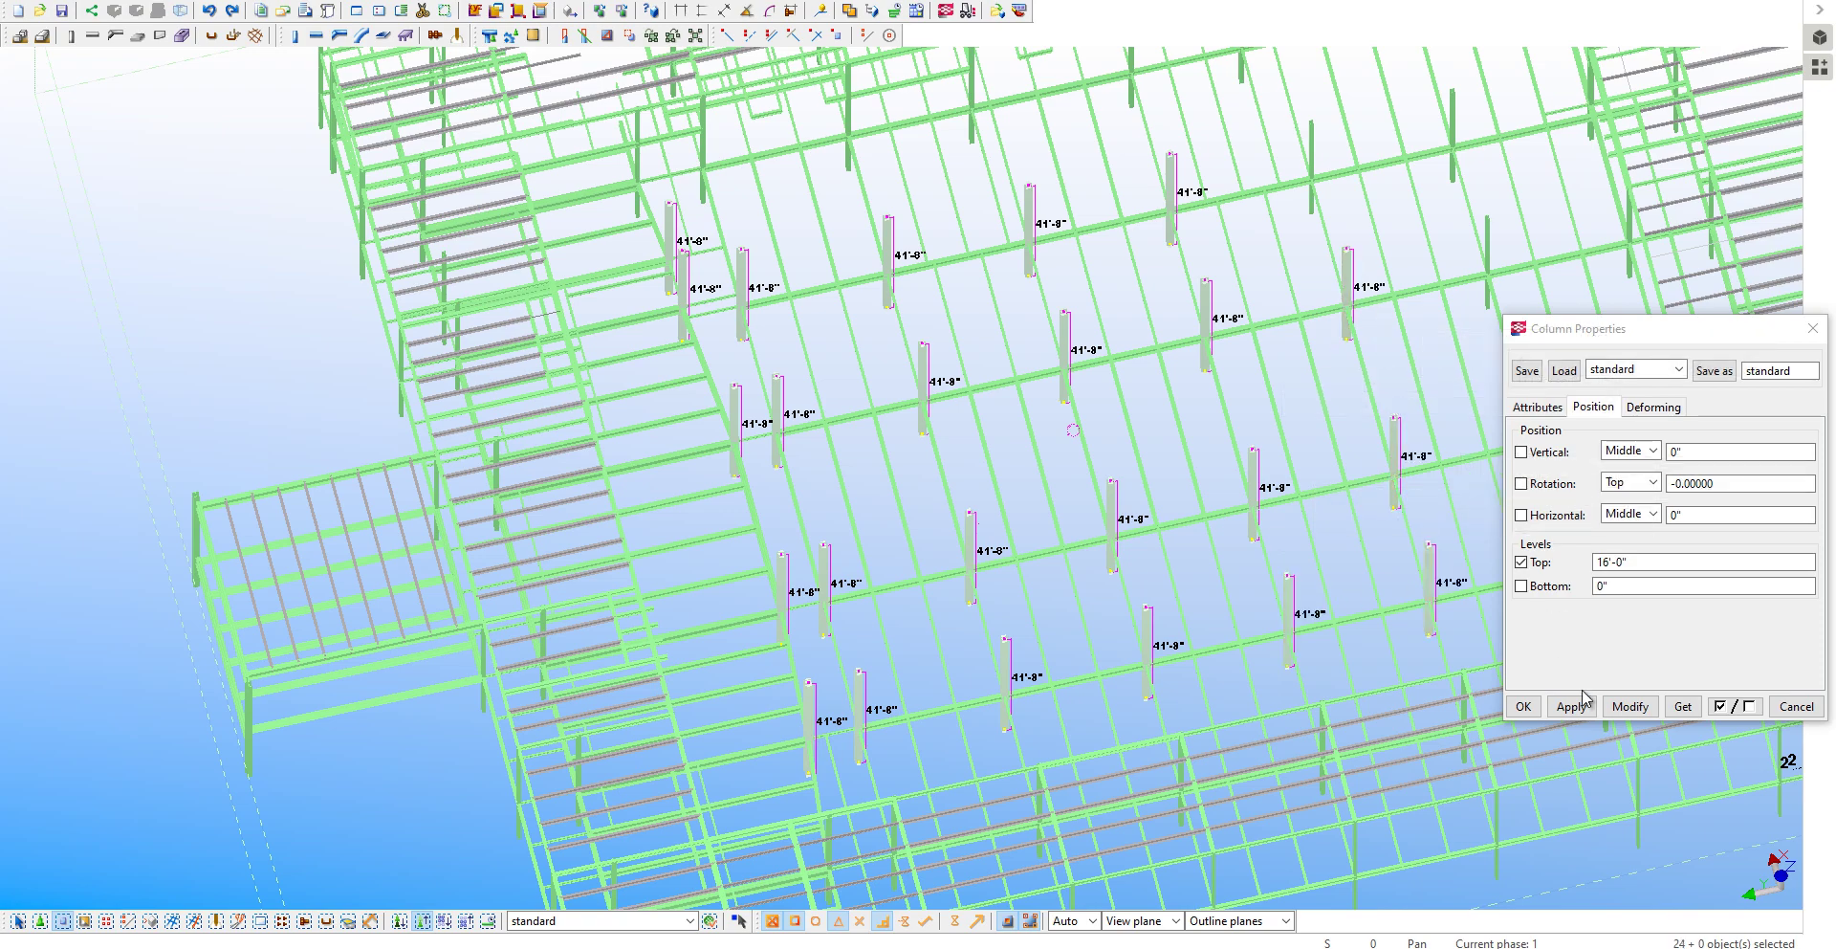
pyautogui.click(1630, 706)
pyautogui.moveTo(1193, 582)
pyautogui.mouseDown(button='middle')
pyautogui.moveTo(918, 704)
pyautogui.moveTo(931, 654)
pyautogui.mouseUp(button='middle')
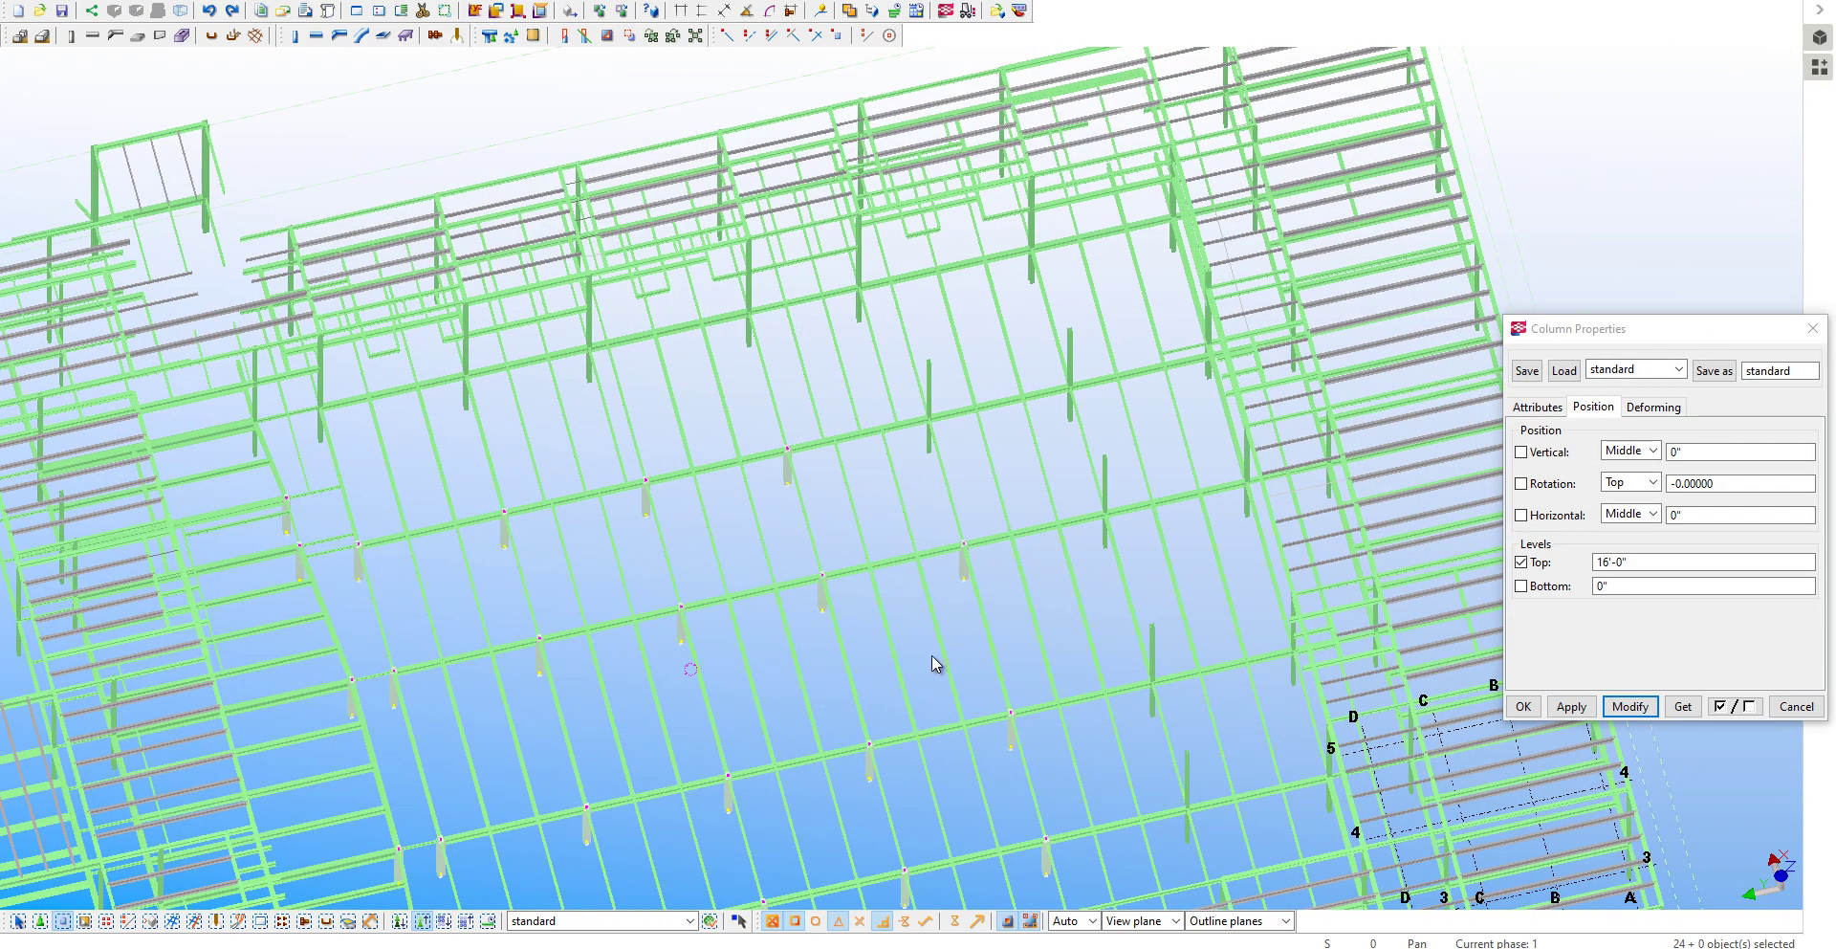
# Lower the five 41'-8" columns in this bay to a 16'-0" top level.
pyautogui.click(932, 392)
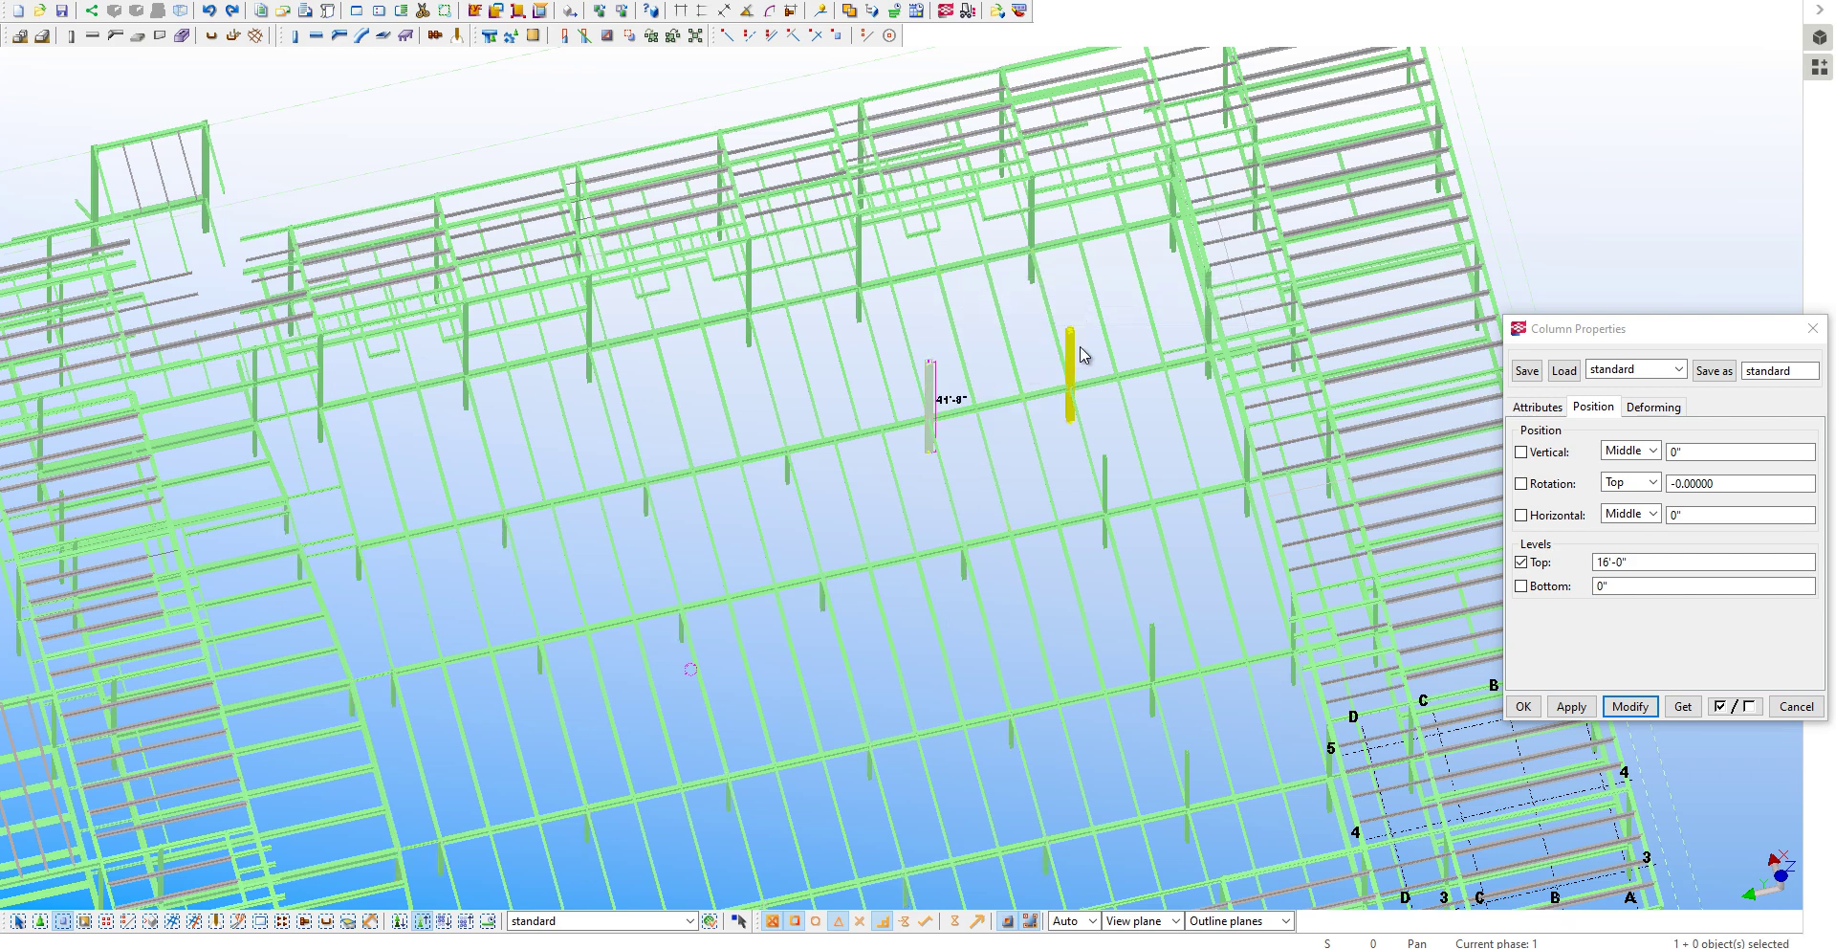
pyautogui.keyDown('ctrl'); pyautogui.click(1070, 373); pyautogui.keyUp('ctrl')
pyautogui.keyDown('ctrl'); pyautogui.click(1106, 483); pyautogui.keyUp('ctrl')
pyautogui.keyDown('ctrl'); pyautogui.click(1151, 631); pyautogui.keyUp('ctrl')
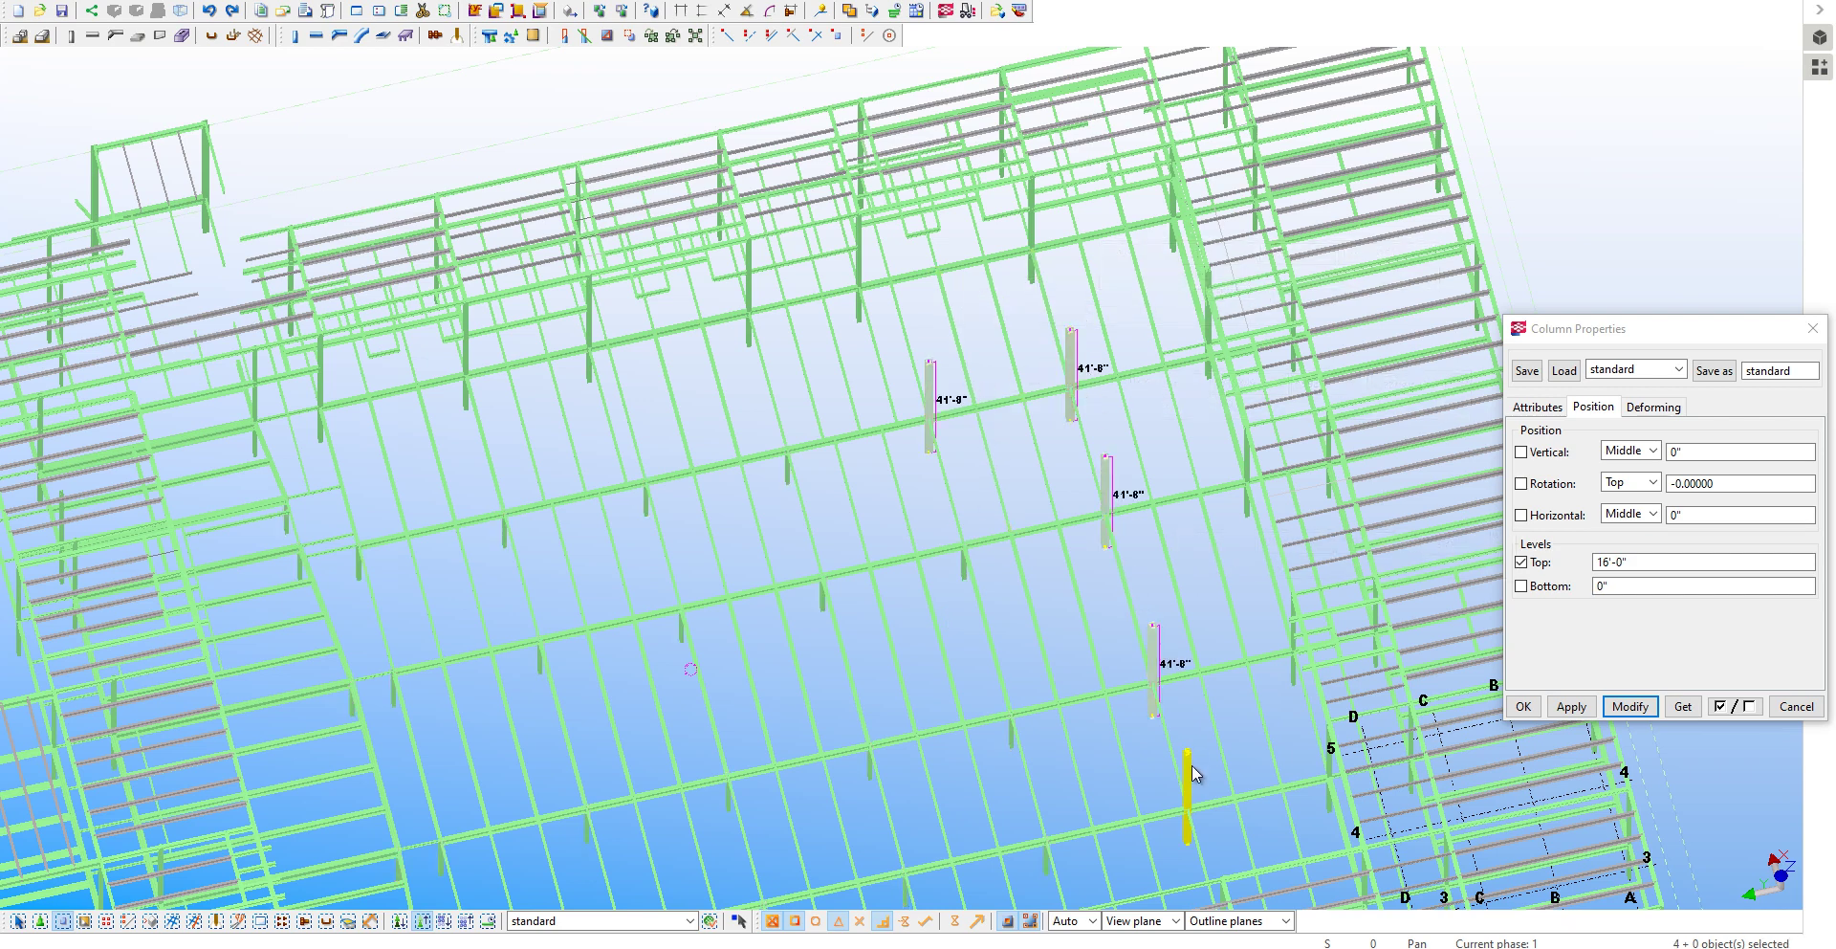
pyautogui.keyDown('ctrl'); pyautogui.click(1190, 770); pyautogui.keyUp('ctrl')
pyautogui.click(1629, 706)
# Orbit and zoom from front to oblique views to review the shortened columns.
pyautogui.click(926, 631)
pyautogui.moveTo(925, 631)
pyautogui.keyDown('ctrl'); pyautogui.mouseDown(button='middle')
pyautogui.moveTo(1000, 657)
pyautogui.moveTo(1029, 554)
pyautogui.mouseUp(button='middle'); pyautogui.keyUp('ctrl')
pyautogui.scroll(3, 681, 349)
pyautogui.scroll(3, 946, 438)
pyautogui.moveTo(947, 438)
pyautogui.keyDown('ctrl'); pyautogui.mouseDown(button='middle')
pyautogui.moveTo(526, 355)
pyautogui.moveTo(763, 565)
pyautogui.moveTo(734, 537)
pyautogui.moveTo(910, 645)
pyautogui.moveTo(709, 675)
pyautogui.moveTo(784, 706)
pyautogui.moveTo(929, 705)
pyautogui.mouseUp(button='middle'); pyautogui.keyUp('ctrl')
pyautogui.scroll(3, 911, 644)
pyautogui.scroll(3, 891, 622)
pyautogui.scroll(3, 754, 701)
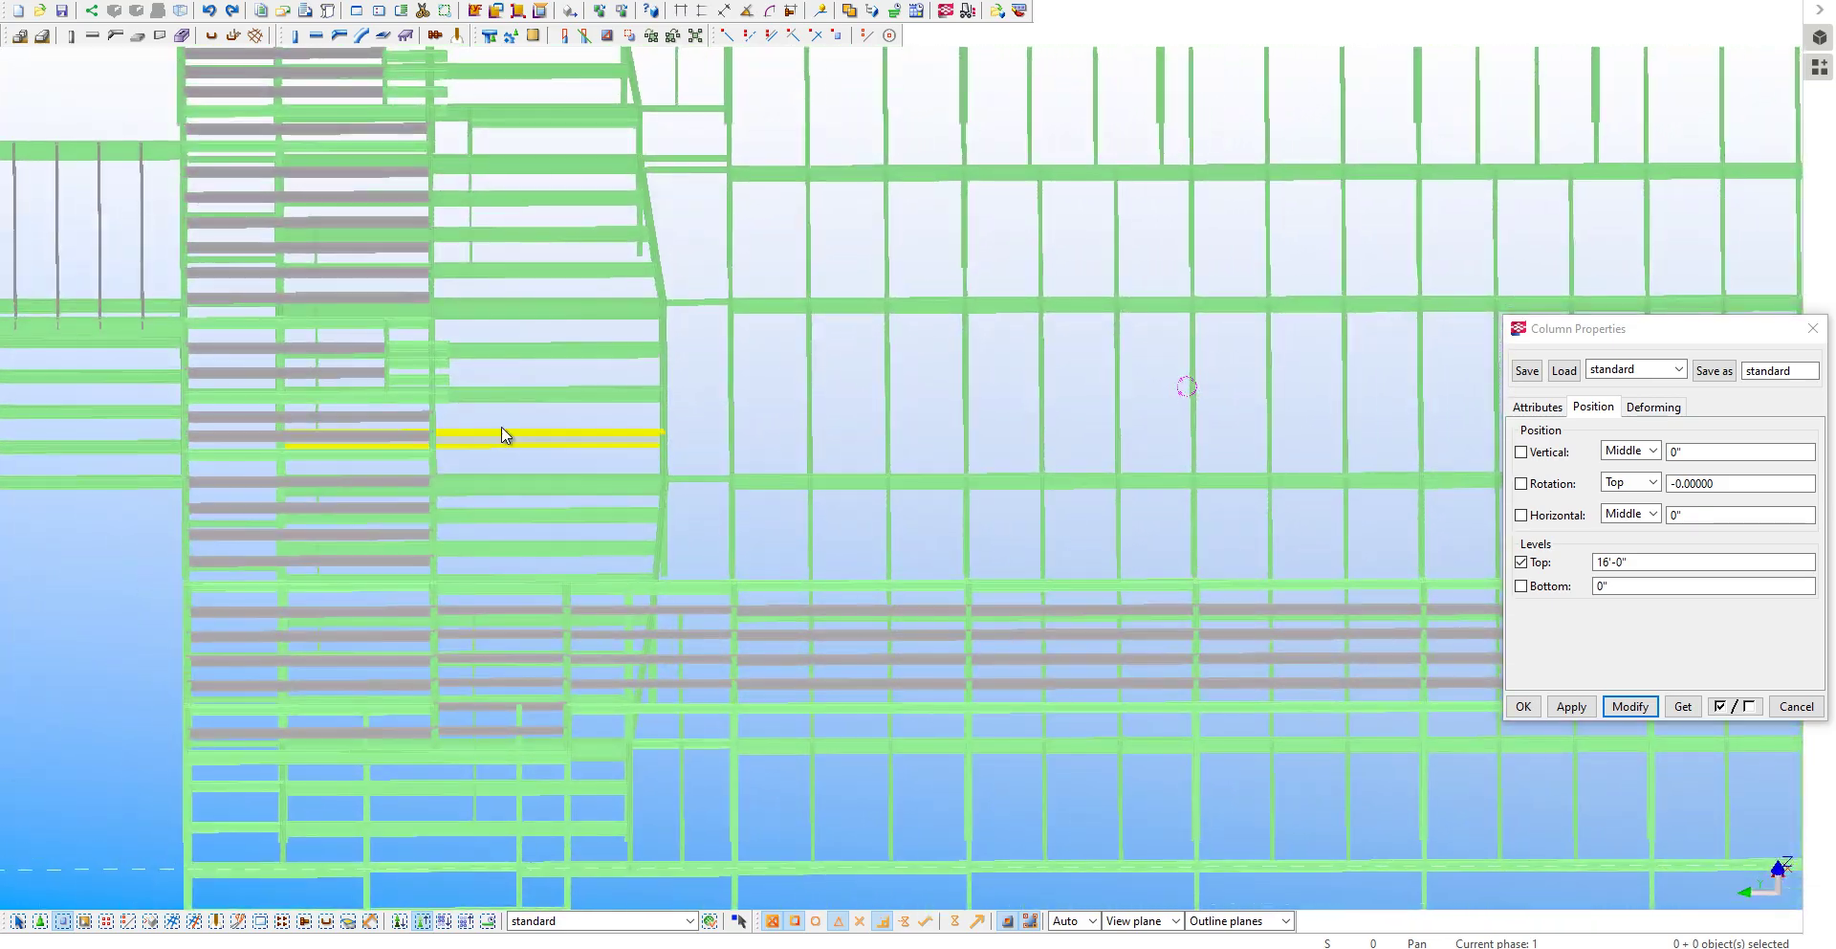
pyautogui.scroll(-3, 501, 427)
pyautogui.moveTo(530, 474)
pyautogui.keyDown('ctrl'); pyautogui.mouseDown(button='middle')
pyautogui.moveTo(492, 475)
pyautogui.moveTo(681, 373)
pyautogui.moveTo(685, 344)
pyautogui.moveTo(624, 389)
pyautogui.moveTo(246, 456)
pyautogui.moveTo(1425, 458)
pyautogui.mouseUp(button='middle'); pyautogui.keyUp('ctrl')
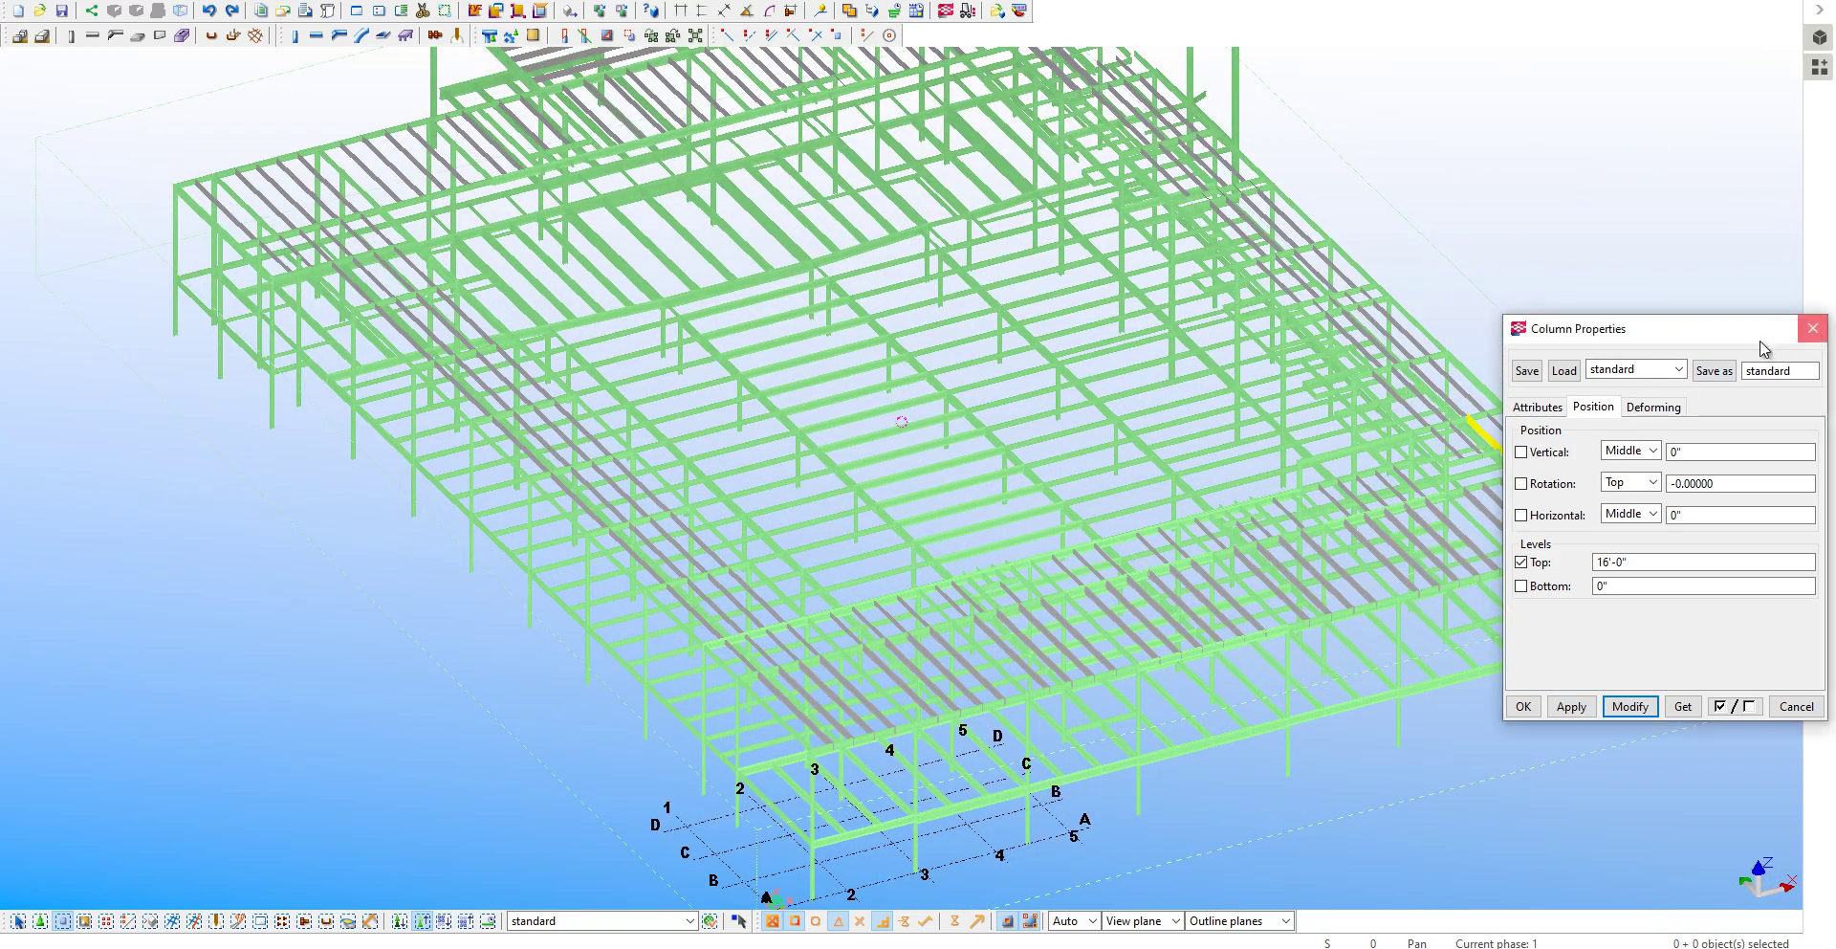
# Close Column Properties and inspect a roof joist's properties without changing them.
pyautogui.click(1813, 328)
pyautogui.scroll(2, 920, 750)
pyautogui.scroll(2, 924, 765)
pyautogui.scroll(2, 745, 668)
pyautogui.scroll(2, 591, 711)
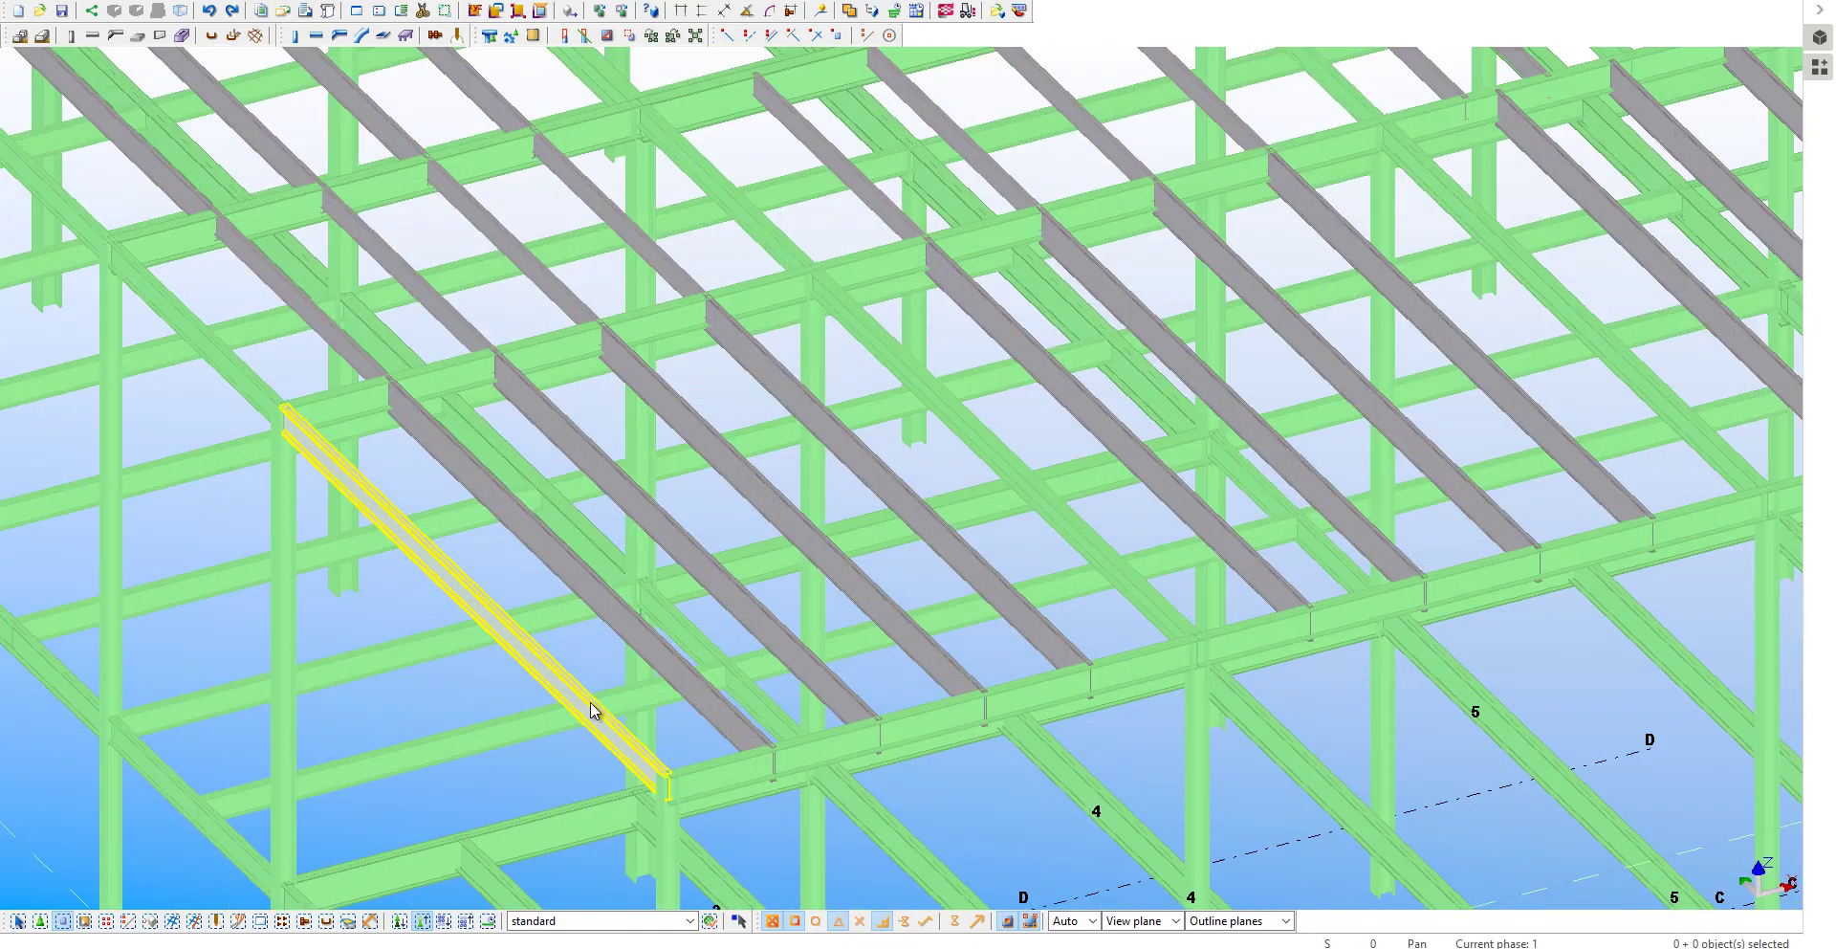
pyautogui.doubleClick(590, 709)
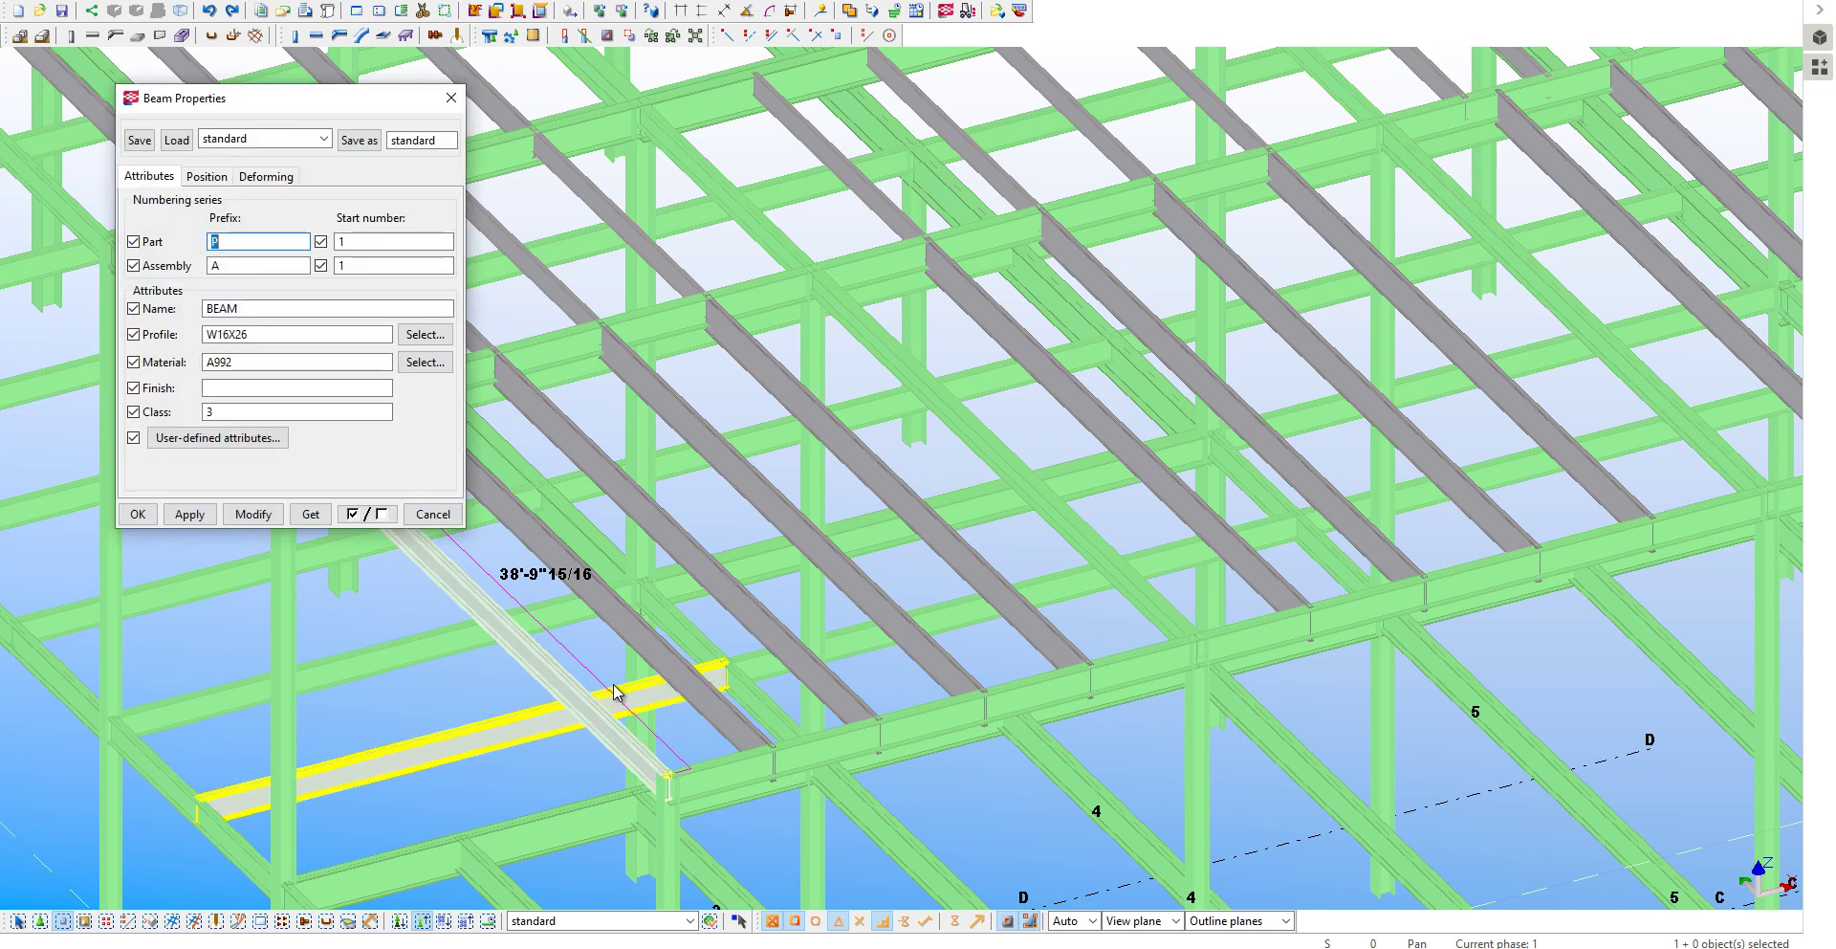
pyautogui.moveTo(592, 708); pyautogui.dragTo(653, 666)
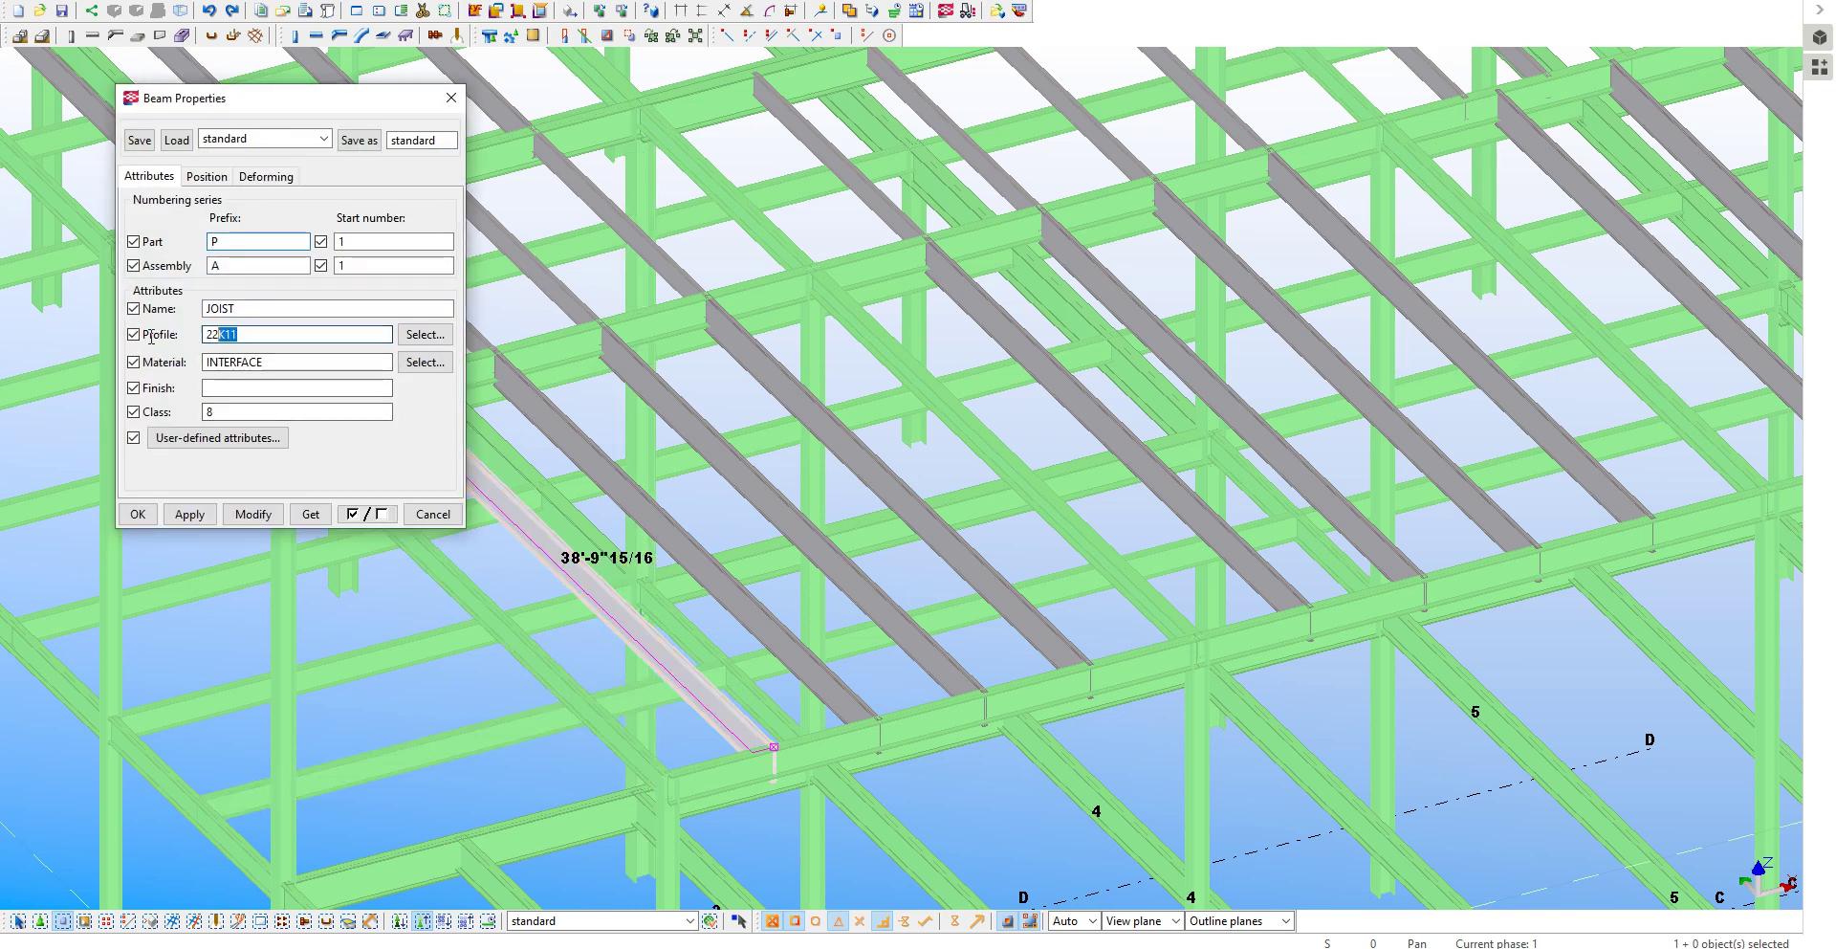
pyautogui.click(433, 514)
# Inspect a lower beam and a 41'-8" column's properties, cancelling both, then clear the selection.
pyautogui.scroll(-2, 551, 604)
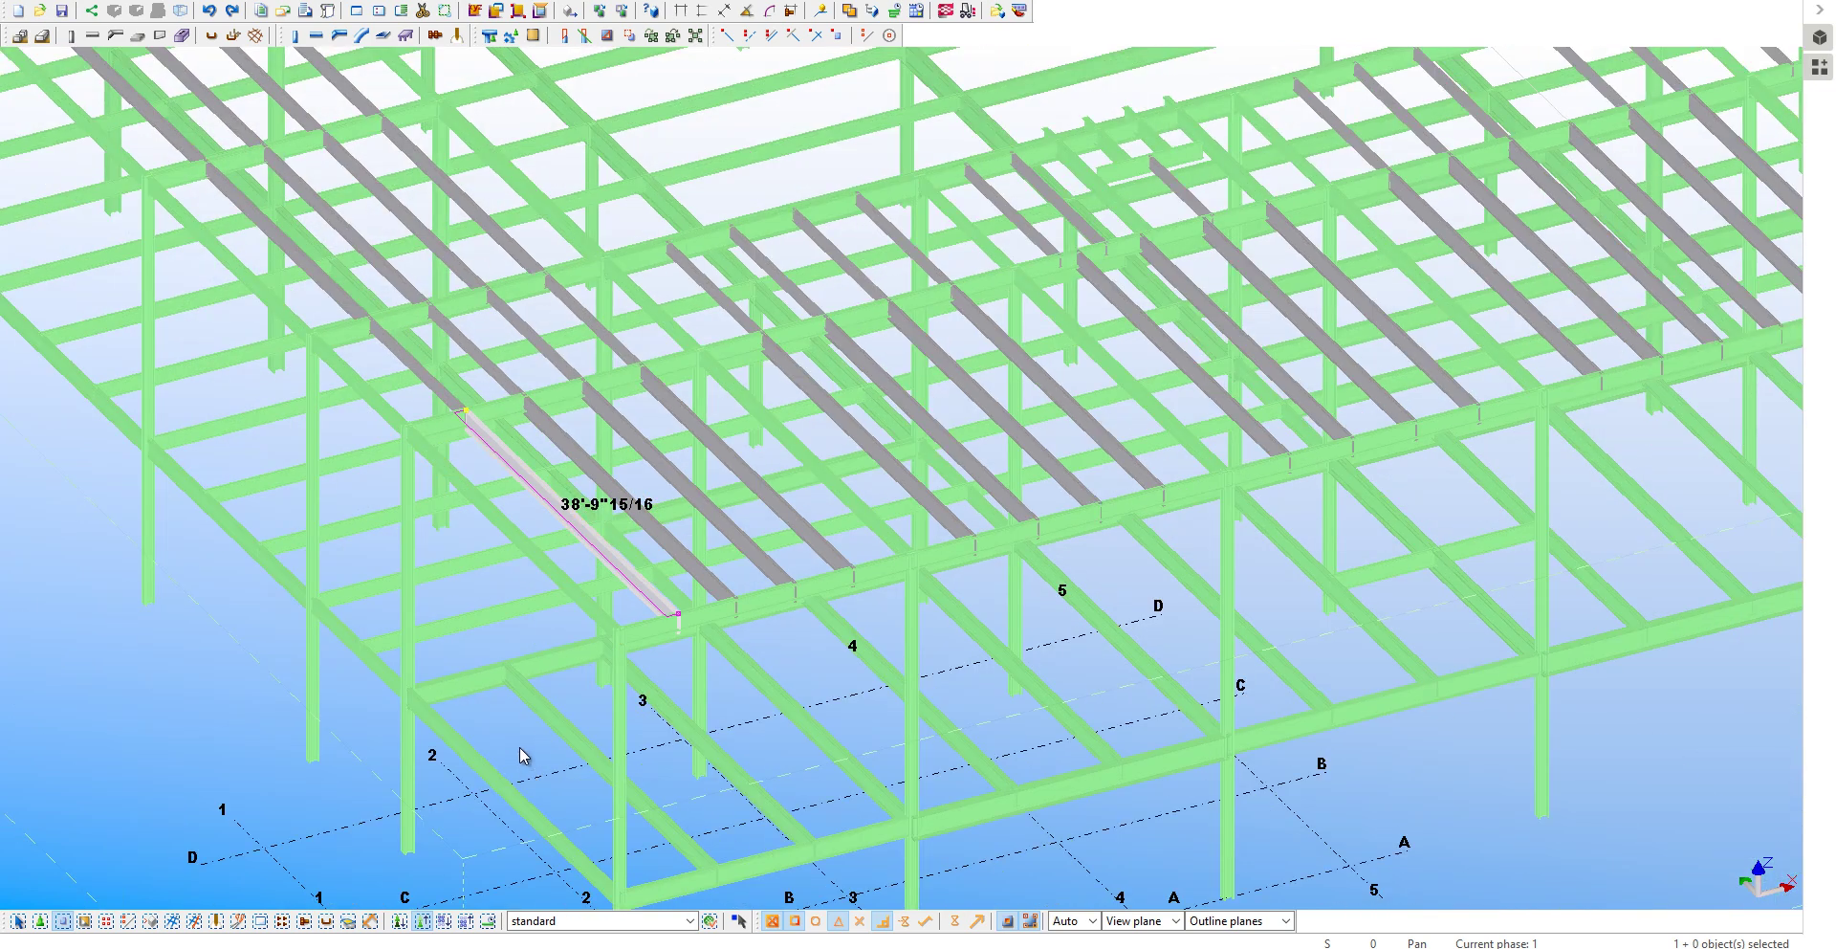
pyautogui.doubleClick(489, 682)
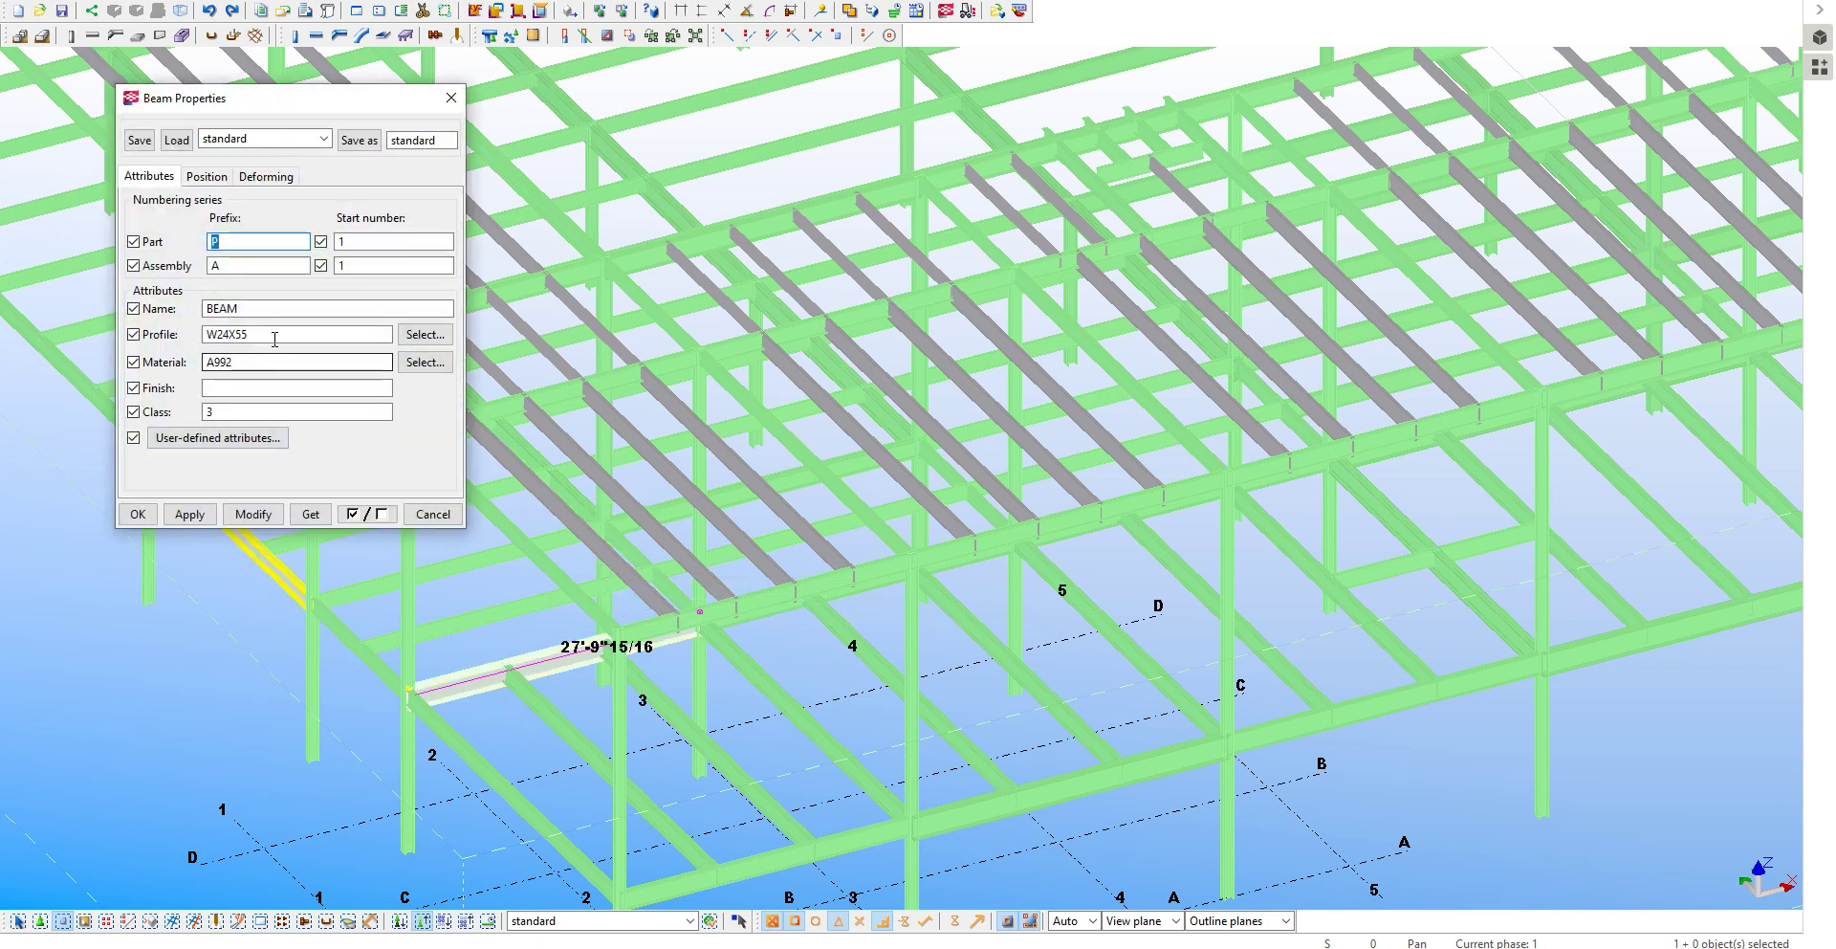
pyautogui.click(429, 513)
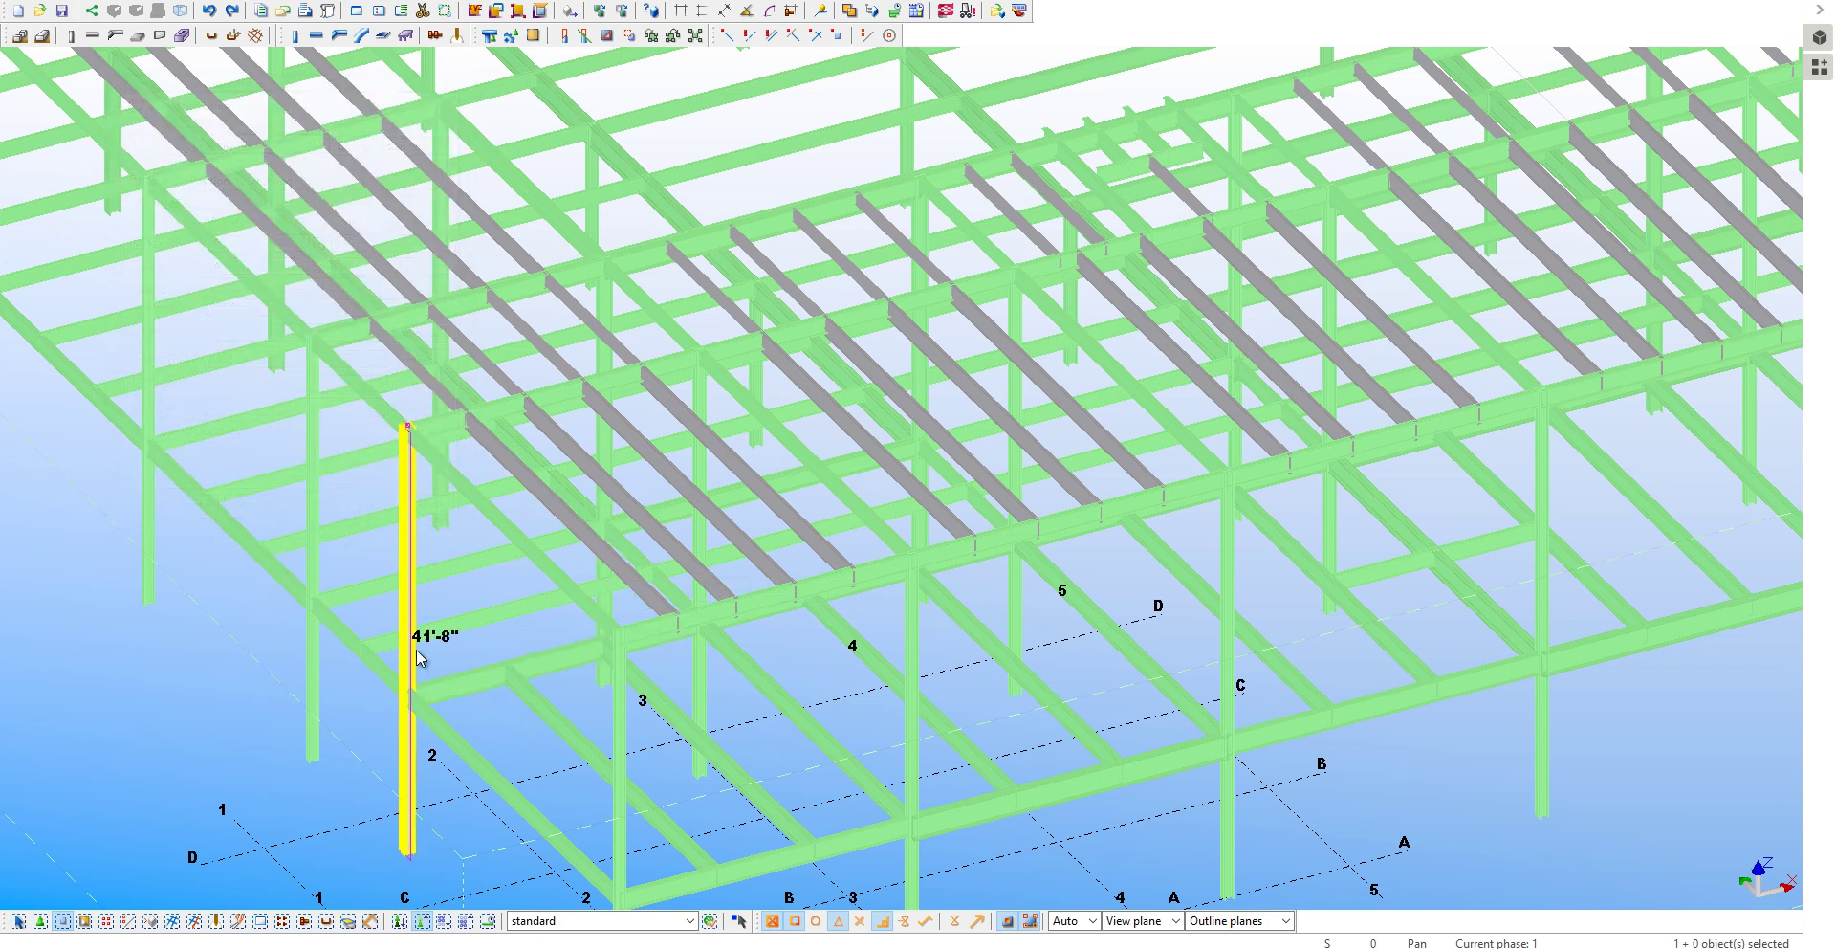
pyautogui.doubleClick(417, 654)
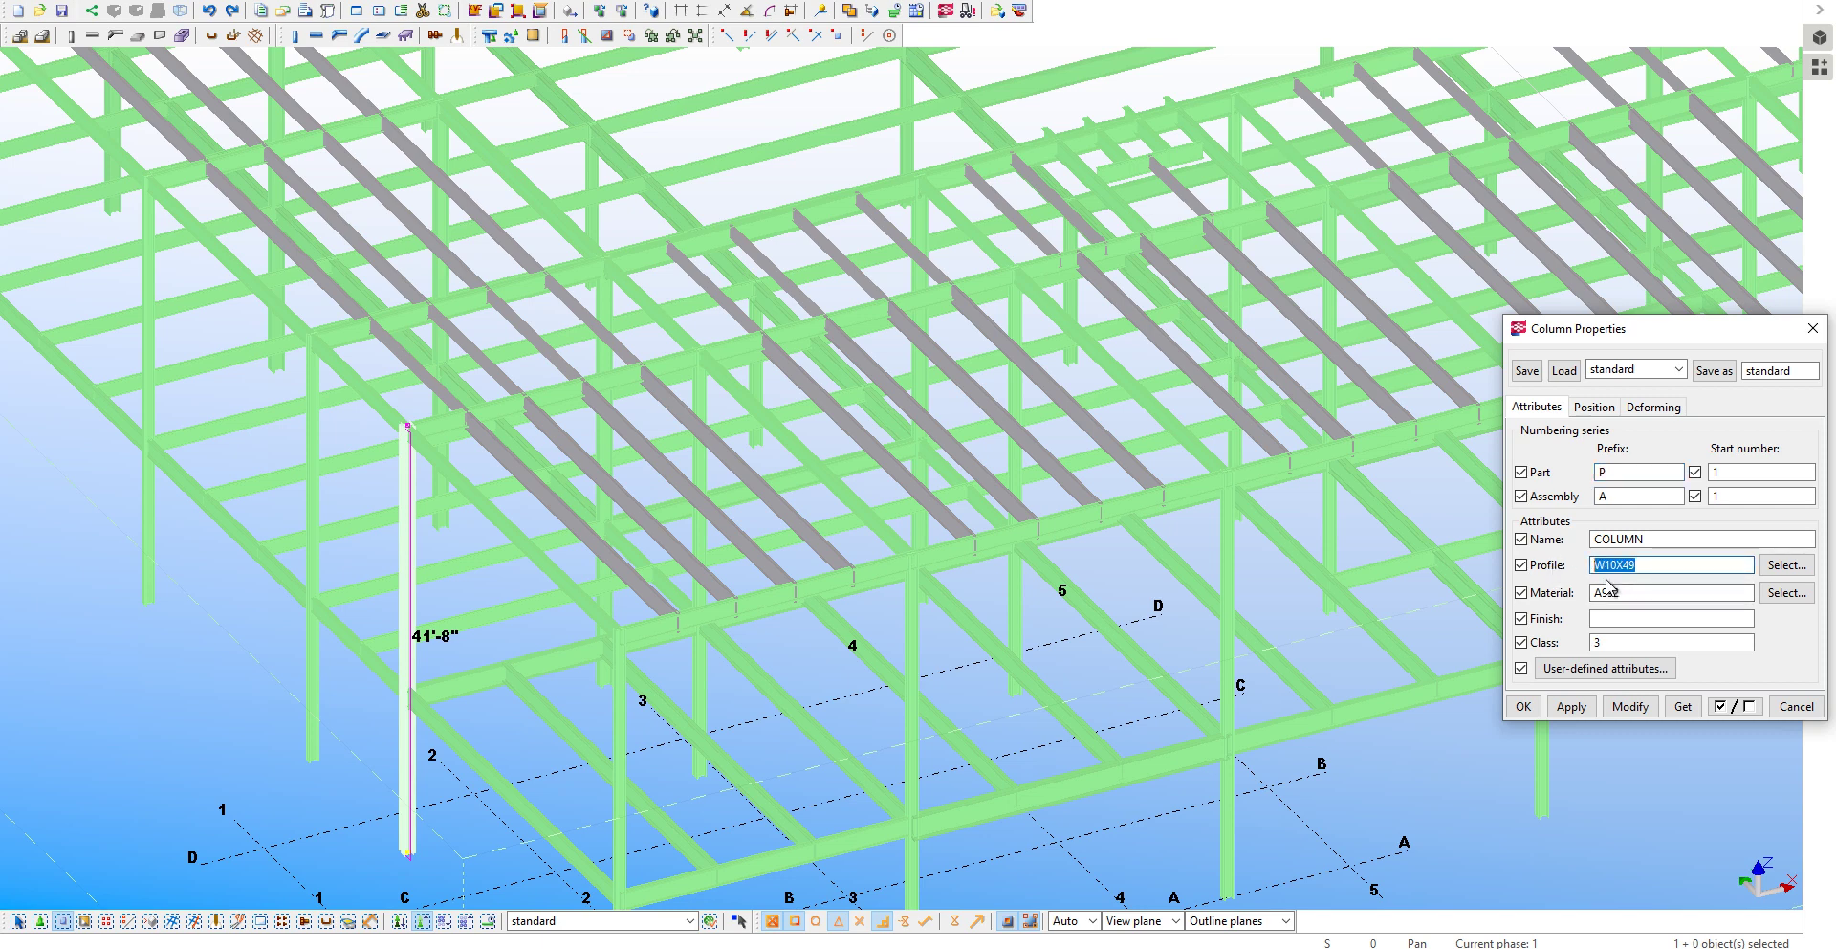
pyautogui.click(1781, 706)
pyautogui.click(1666, 762)
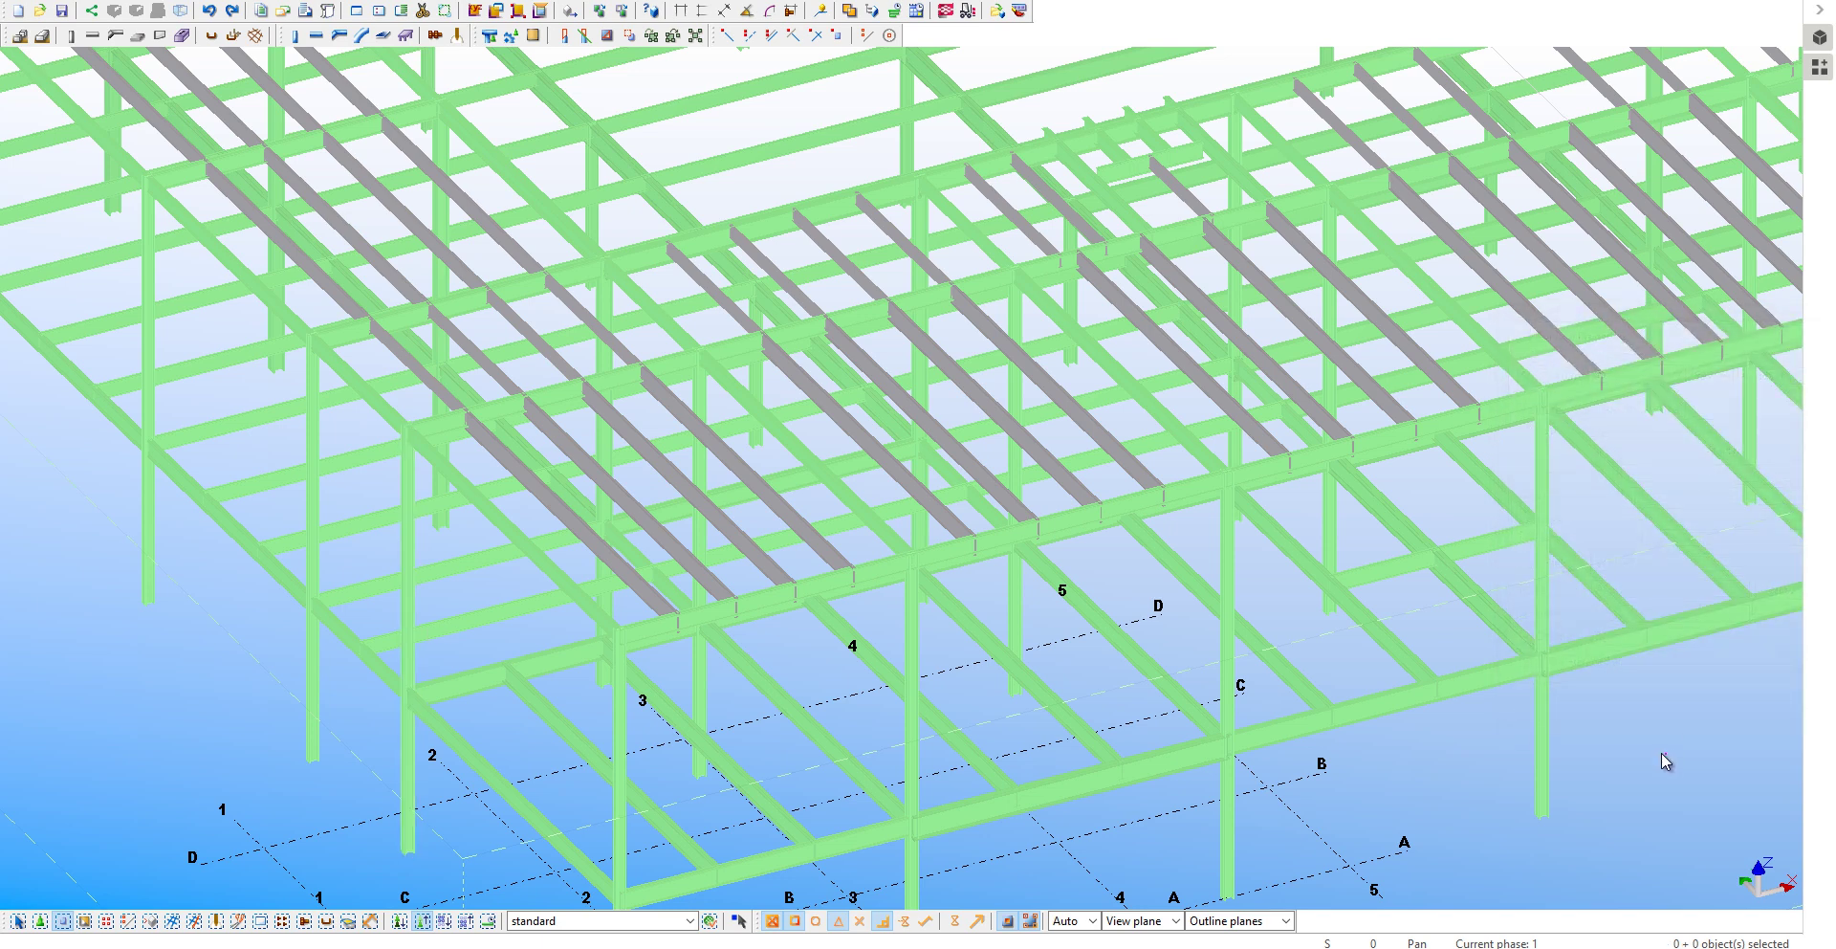